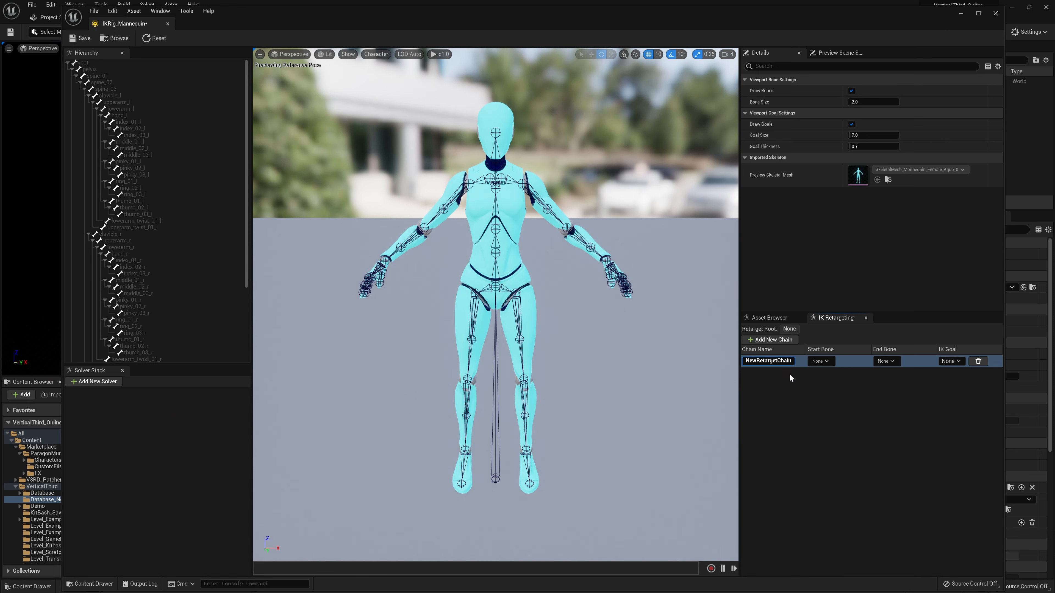
Name the new retarget chain head, with neck_01 as start bone and head as end bone.
{"action": "type", "text": "head"}
{"action": "left_click", "coordinate": [824, 364]}
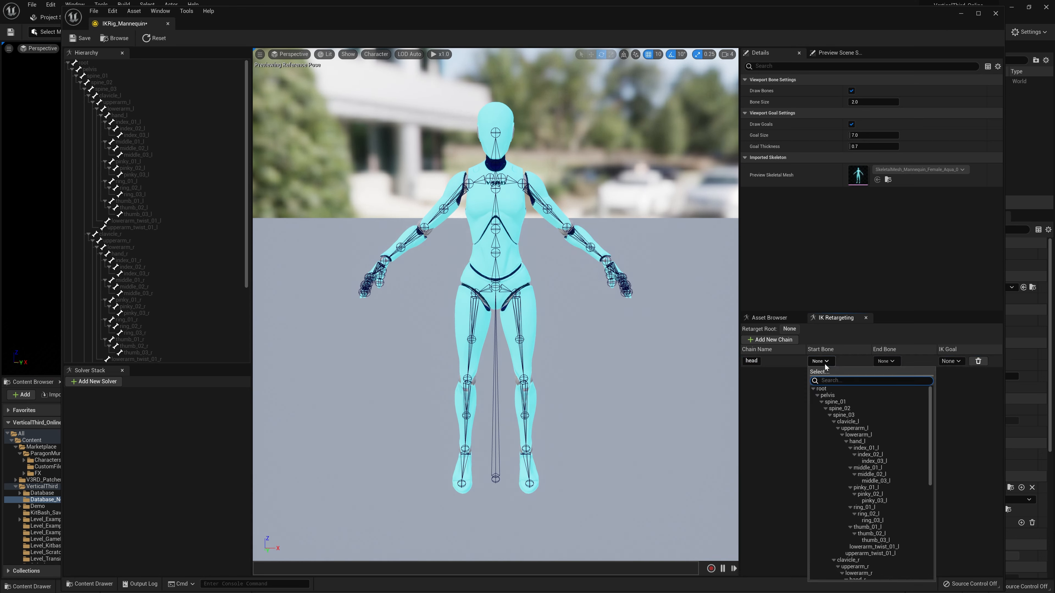
{"action": "type", "text": "neck"}
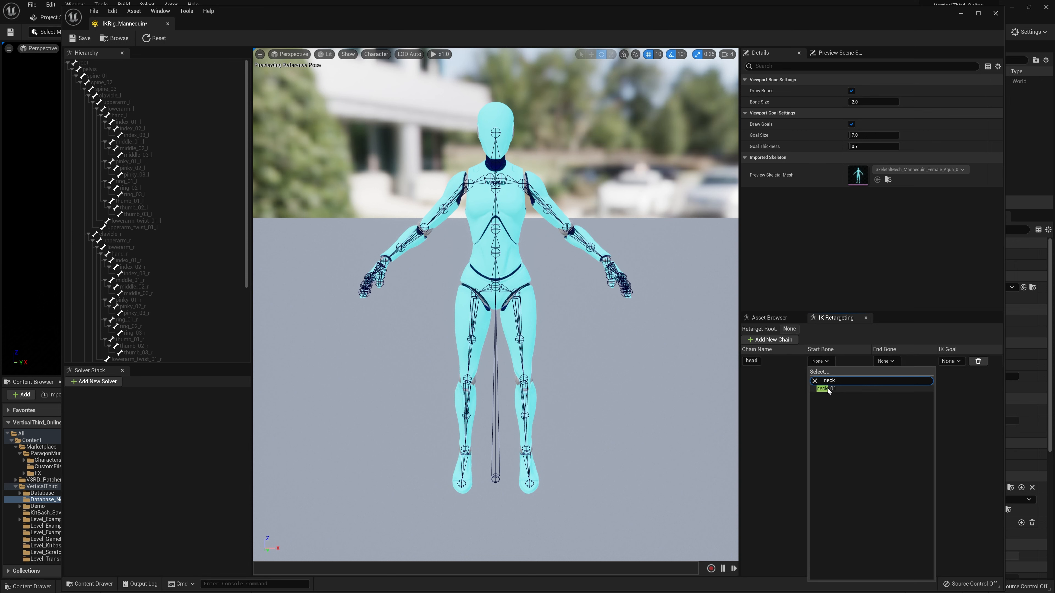
{"action": "left_click", "coordinate": [826, 389]}
{"action": "left_click", "coordinate": [889, 361]}
{"action": "type", "text": "neck"}
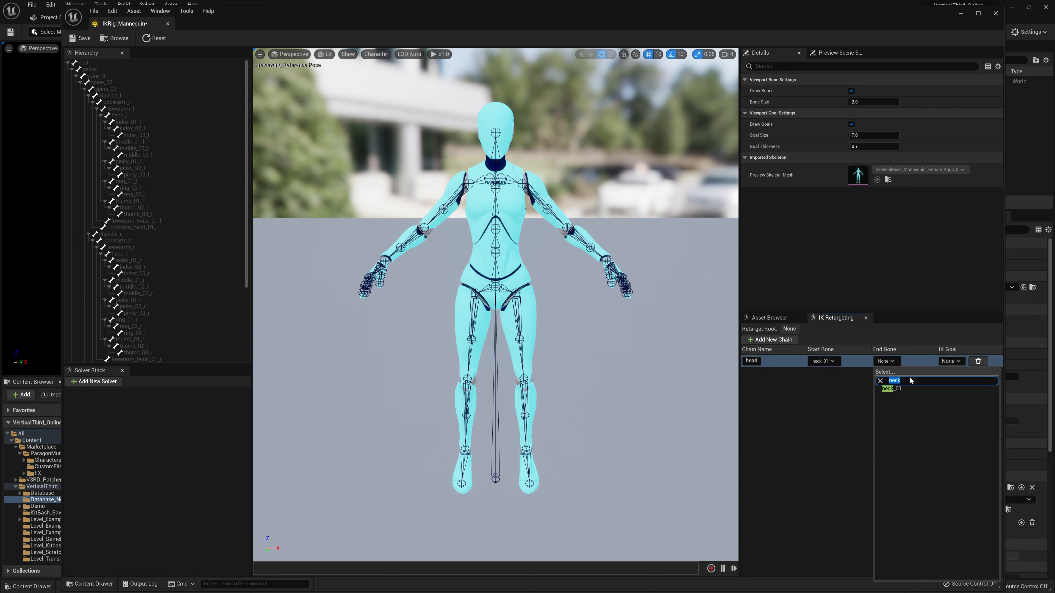
{"action": "type", "text": "head"}
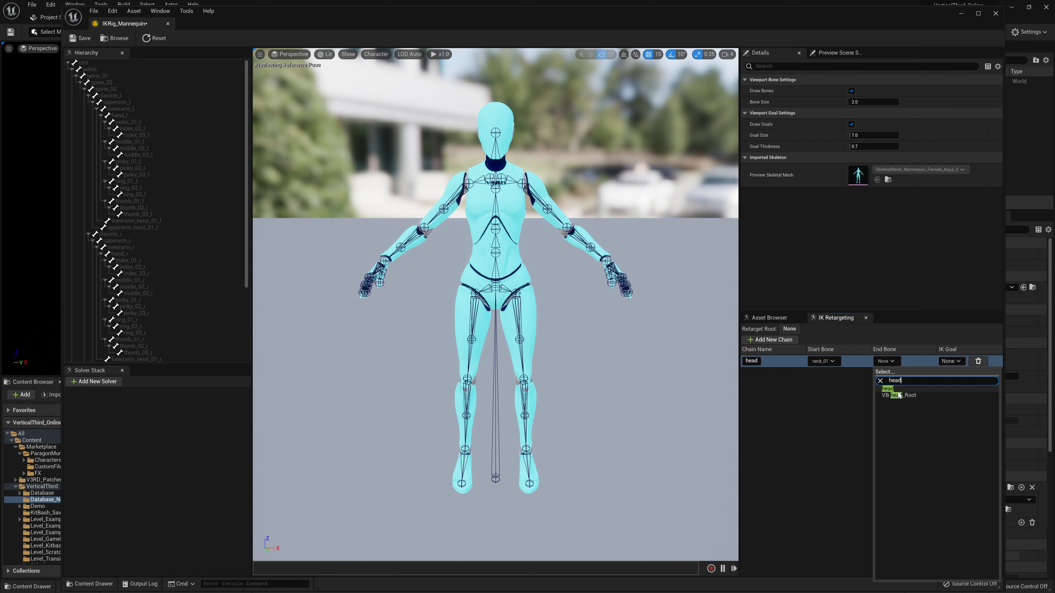
{"action": "left_click", "coordinate": [887, 388]}
Add a retarget chain named spine, with start bone spine_01 and end bone spine_03.
{"action": "left_click", "coordinate": [789, 341]}
{"action": "type", "text": "spine"}
{"action": "key", "text": "Return"}
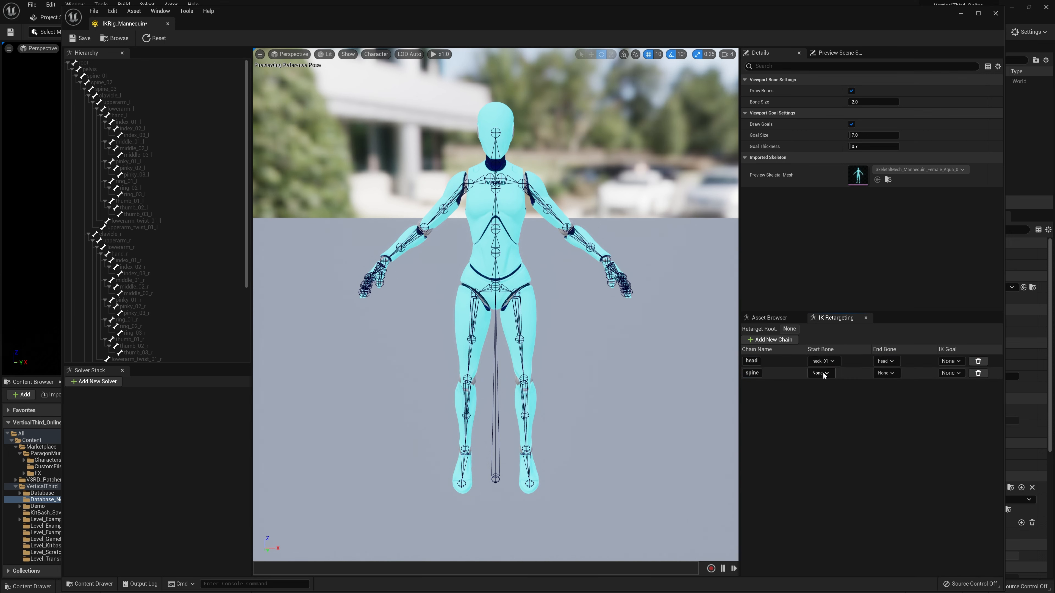
{"action": "left_click", "coordinate": [822, 374]}
{"action": "type", "text": "spine"}
{"action": "left_click", "coordinate": [825, 175]}
{"action": "left_click", "coordinate": [886, 374]}
{"action": "type", "text": "spine"}
{"action": "left_click", "coordinate": [890, 188]}
Add a retarget chain named arm_left, with start bone clavicle_l and end bone hand_l.
{"action": "left_click", "coordinate": [768, 338]}
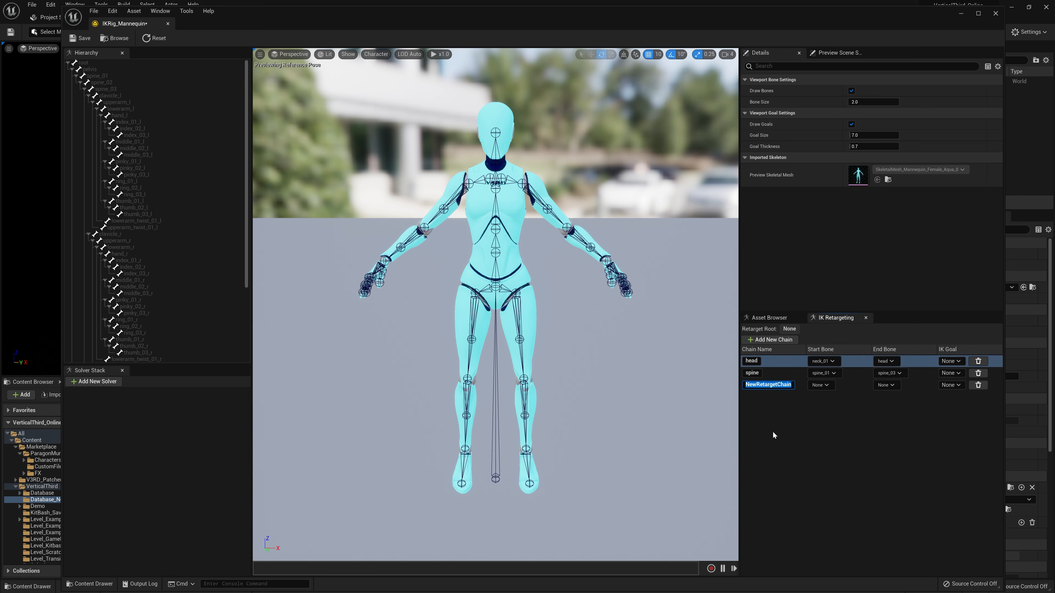
{"action": "type", "text": "arm_left"}
{"action": "key", "text": "Return"}
{"action": "left_click", "coordinate": [822, 385]}
{"action": "type", "text": "arm"}
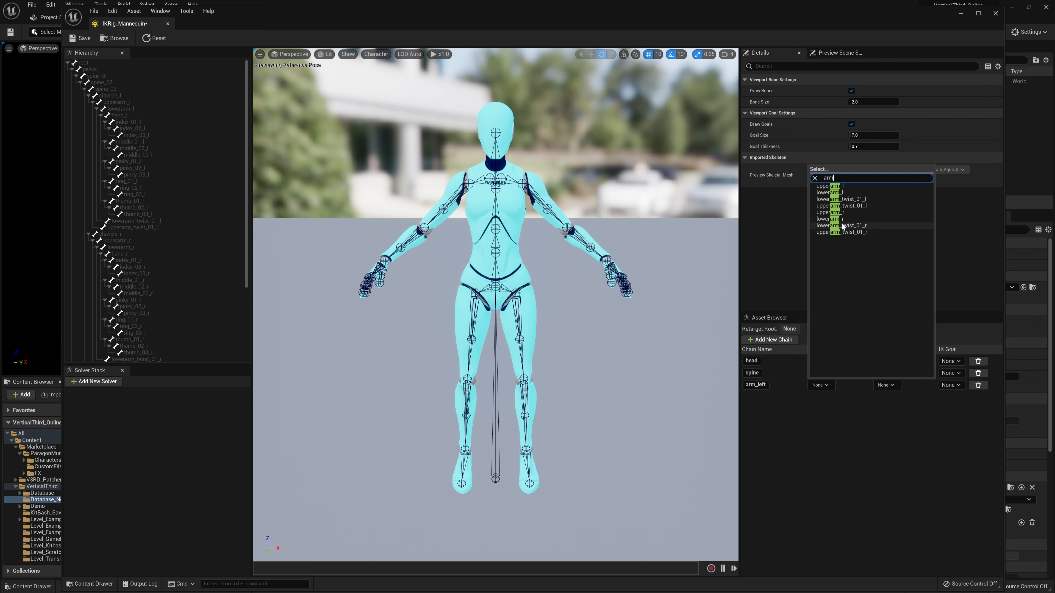
{"action": "key", "text": "BackSpace"}
{"action": "key", "text": "BackSpace"}
{"action": "key", "text": "BackSpace"}
{"action": "type", "text": "clav"}
{"action": "left_click", "coordinate": [827, 187]}
{"action": "left_click", "coordinate": [886, 385]}
{"action": "type", "text": "hand"}
{"action": "left_click", "coordinate": [890, 186]}
Add a retarget chain named arm_right, with start bone clavicle_r and end bone hand_r.
{"action": "left_click", "coordinate": [769, 340]}
{"action": "type", "text": "arm_right"}
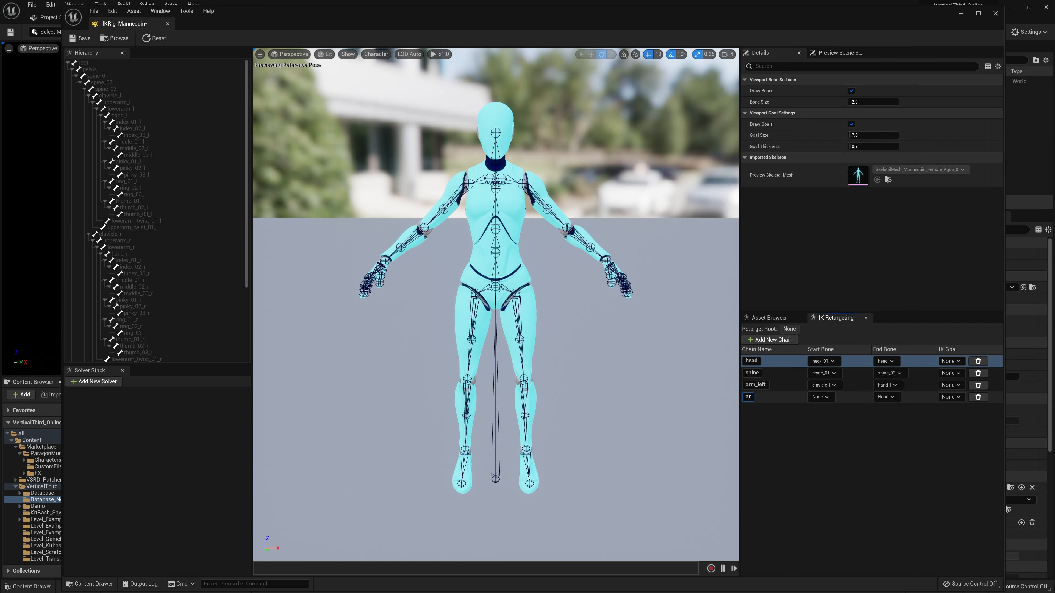
{"action": "key", "text": "Return"}
{"action": "left_click", "coordinate": [823, 398]}
{"action": "type", "text": "clav"}
{"action": "left_click", "coordinate": [828, 205]}
{"action": "left_click", "coordinate": [886, 397]}
{"action": "type", "text": "han"}
{"action": "left_click", "coordinate": [894, 205]}
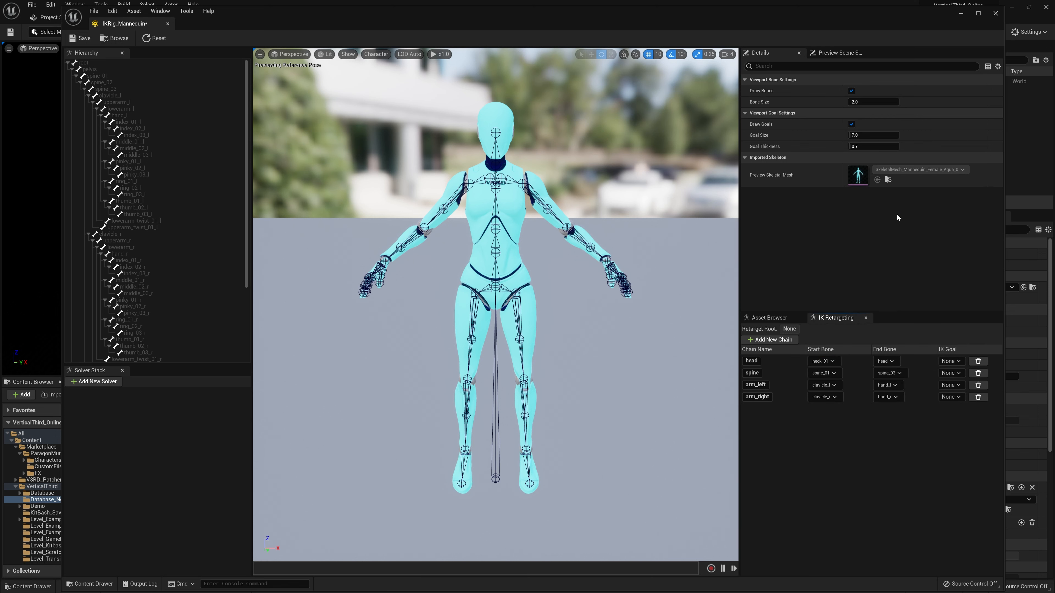
Add a retarget chain named leg_left, with start bone thigh_l and end bone foot_l.
{"action": "left_click", "coordinate": [769, 340]}
{"action": "type", "text": "leg_left"}
{"action": "key", "text": "Return"}
{"action": "left_click", "coordinate": [821, 410]}
{"action": "type", "text": "thigh"}
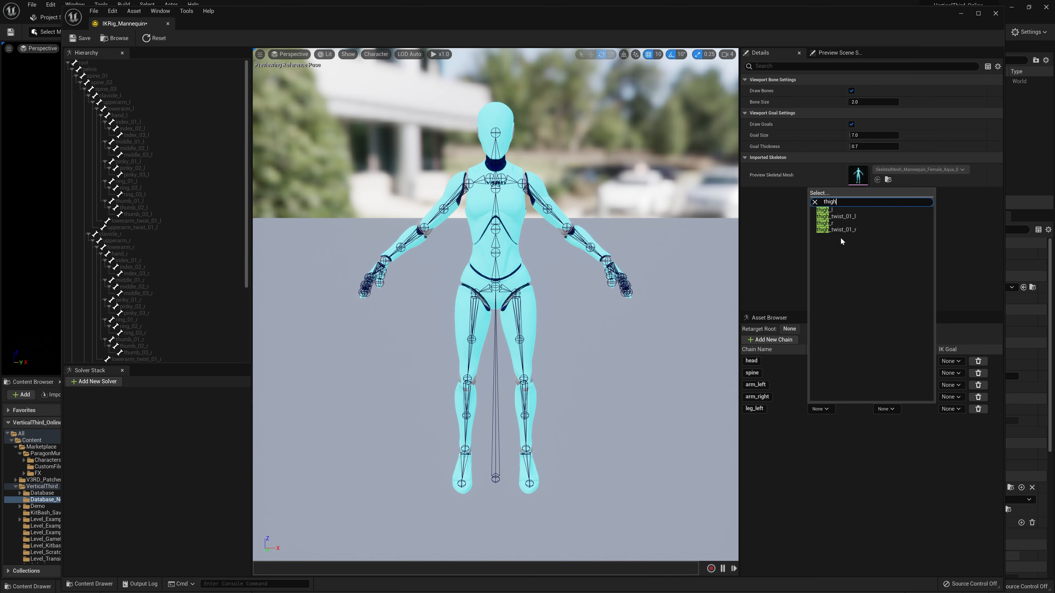
{"action": "left_click", "coordinate": [832, 212]}
{"action": "left_click", "coordinate": [890, 410]}
{"action": "type", "text": "foot"}
{"action": "left_click", "coordinate": [898, 212]}
Add a retarget chain named leg_right, with start bone thigh_r and end bone foot_r.
{"action": "left_click", "coordinate": [770, 340]}
{"action": "type", "text": "leg_right"}
{"action": "key", "text": "Return"}
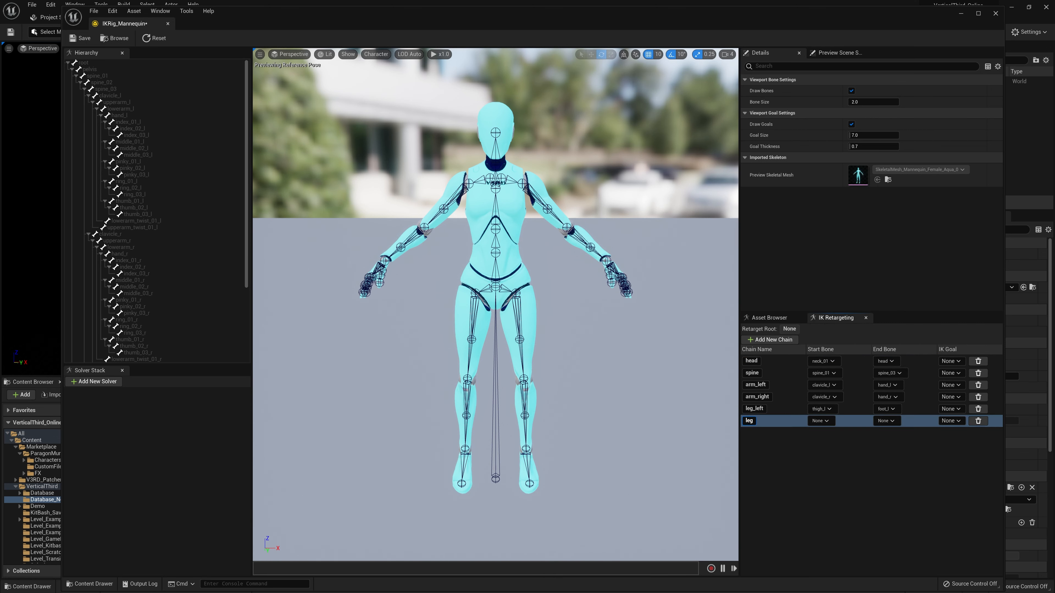
{"action": "left_click", "coordinate": [821, 420]}
{"action": "type", "text": "thigh"}
{"action": "left_click", "coordinate": [832, 229]}
{"action": "left_click", "coordinate": [886, 421]}
{"action": "type", "text": "foot"}
{"action": "left_click", "coordinate": [898, 228]}
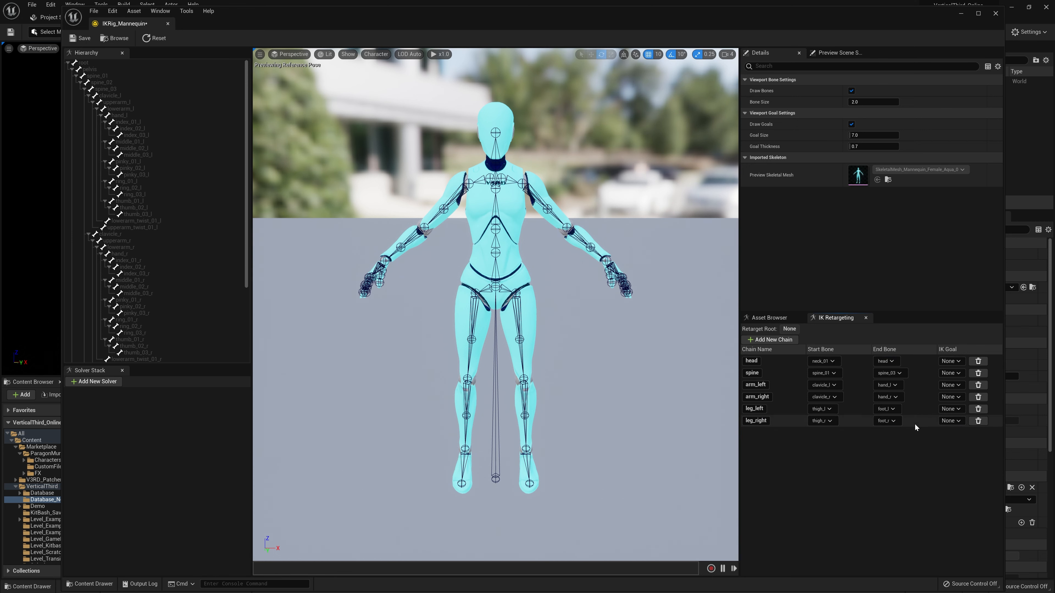
Create a retarget chain from the left index finger bones index_01_l to index_03_l in the hierarchy.
{"action": "left_click", "coordinate": [125, 121]}
{"action": "left_click", "coordinate": [137, 135], "text": "shift"}
{"action": "right_click", "coordinate": [150, 137]}
{"action": "left_click", "coordinate": [211, 278]}
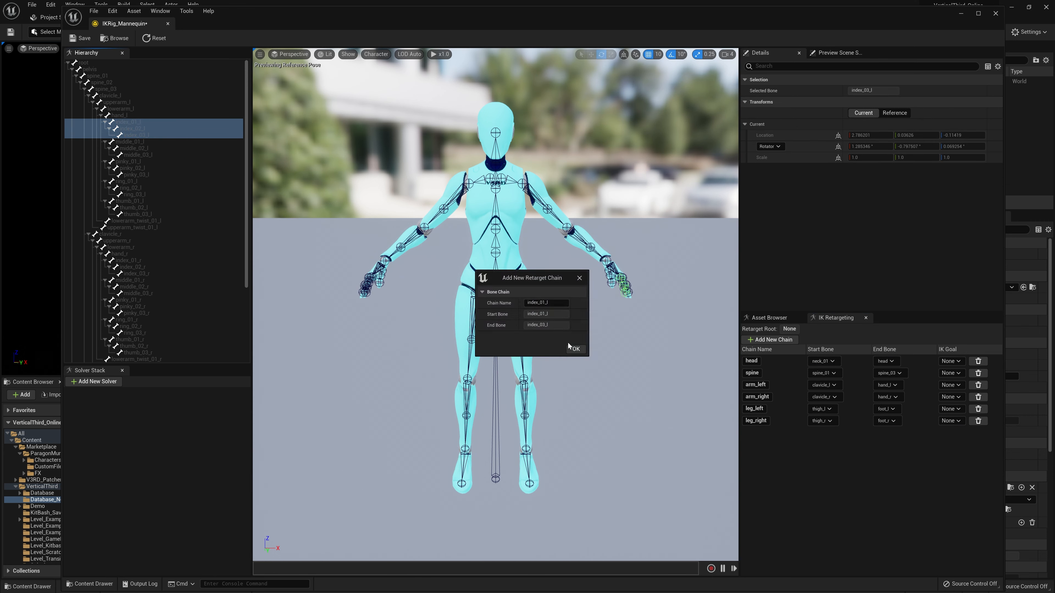
{"action": "left_click", "coordinate": [569, 348]}
Create retarget chains for the left middle and pinky fingers, each from its 01 to its 03 bone.
{"action": "left_click", "coordinate": [142, 142]}
{"action": "left_click", "coordinate": [154, 155], "text": "shift"}
{"action": "right_click", "coordinate": [157, 158]}
{"action": "left_click", "coordinate": [216, 300]}
{"action": "left_click", "coordinate": [569, 348]}
{"action": "left_click", "coordinate": [143, 162]}
{"action": "left_click", "coordinate": [569, 348]}
Create retarget chains for the left ring finger and thumb, each from its 01 to its 03 bone.
{"action": "left_click", "coordinate": [144, 181]}
{"action": "left_click", "coordinate": [151, 194], "text": "shift"}
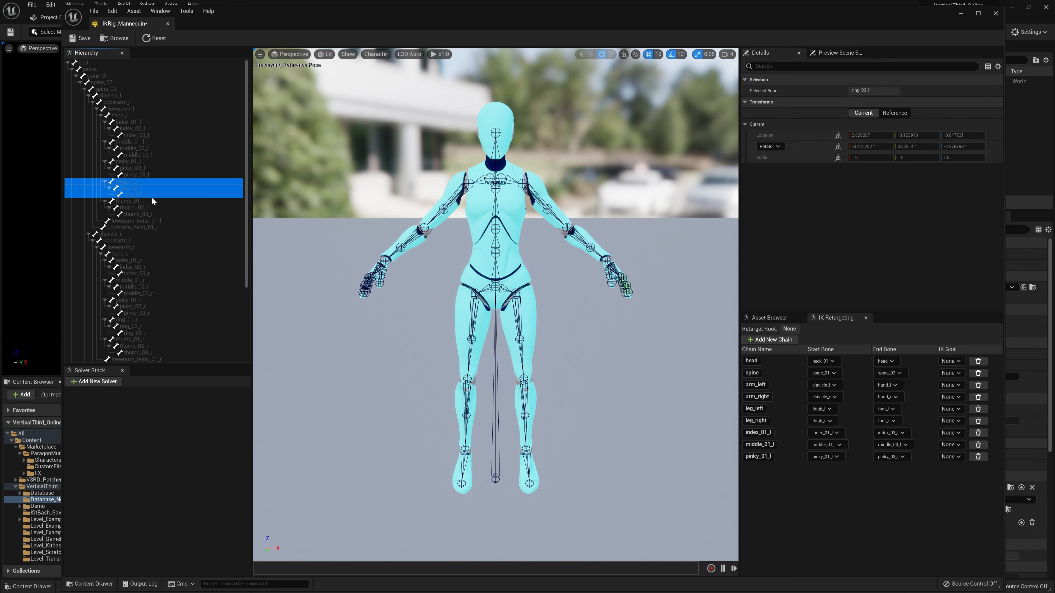
{"action": "right_click", "coordinate": [152, 197]}
{"action": "left_click", "coordinate": [224, 339]}
{"action": "left_click", "coordinate": [568, 348]}
{"action": "left_click", "coordinate": [149, 202]}
{"action": "left_click", "coordinate": [152, 213], "text": "shift"}
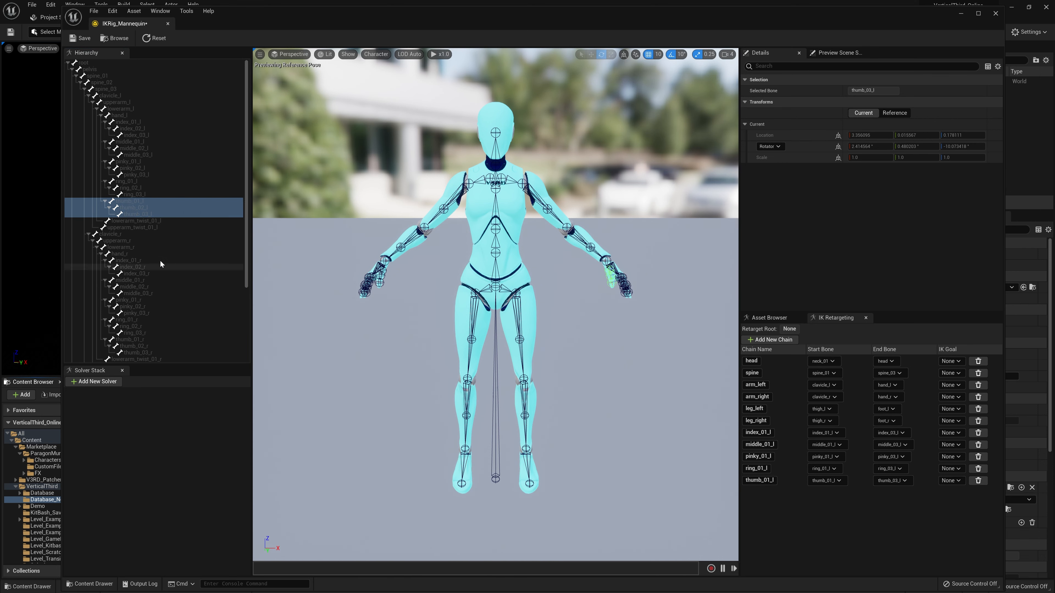
Create a retarget chain from the right index finger bones index_01_r to index_03_r in the hierarchy.
{"action": "scroll", "coordinate": [160, 263], "scroll_direction": "down", "scroll_amount": 5}
{"action": "left_click", "coordinate": [146, 195]}
{"action": "left_click", "coordinate": [154, 208], "text": "shift"}
{"action": "right_click", "coordinate": [155, 207]}
{"action": "left_click", "coordinate": [220, 349]}
{"action": "left_click", "coordinate": [570, 348]}
Create retarget chains for the right middle and pinky fingers, each from its 01 to its 03 bone.
{"action": "left_click", "coordinate": [147, 214]}
{"action": "left_click", "coordinate": [154, 228], "text": "shift"}
{"action": "left_click", "coordinate": [569, 348]}
{"action": "left_click", "coordinate": [145, 234]}
{"action": "left_click", "coordinate": [151, 247], "text": "shift"}
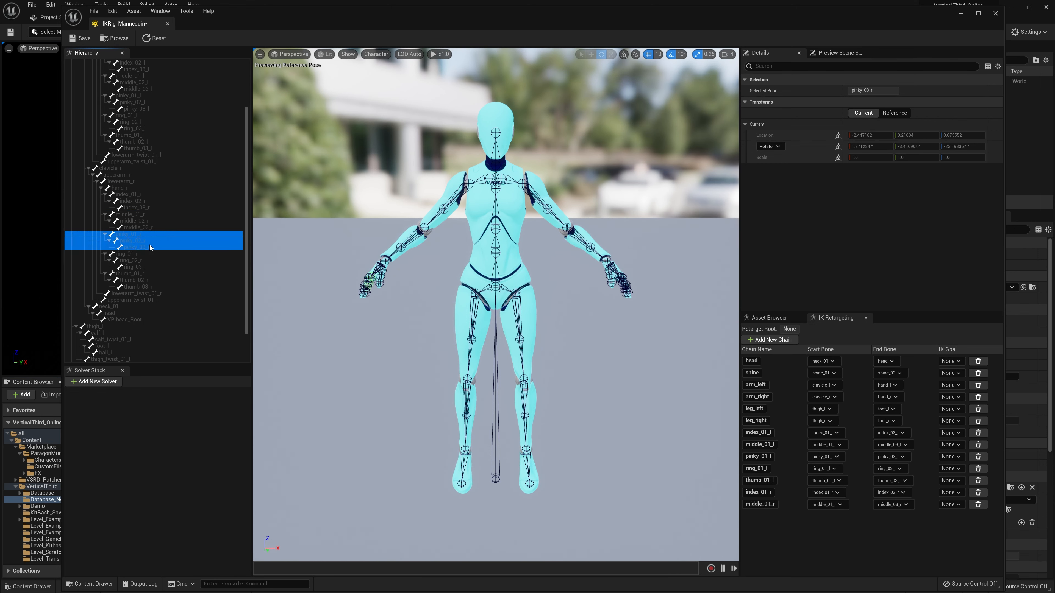
{"action": "right_click", "coordinate": [152, 248]}
{"action": "left_click", "coordinate": [224, 390]}
{"action": "left_click", "coordinate": [569, 348]}
Create retarget chains for the right ring finger and thumb, each from its 01 to its 03 bone.
{"action": "left_click", "coordinate": [145, 254]}
{"action": "left_click", "coordinate": [153, 268], "text": "shift"}
{"action": "right_click", "coordinate": [155, 289]}
{"action": "left_click", "coordinate": [224, 430]}
{"action": "left_click", "coordinate": [569, 348]}
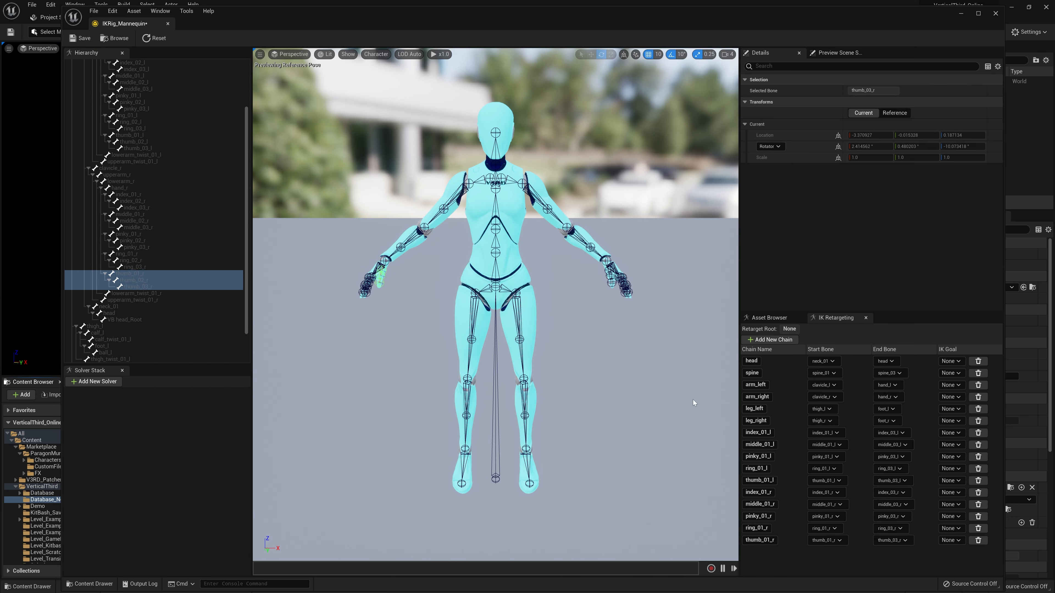
Save and close IKRig_Mannequin, and reopen it docked in the main editor window.
{"action": "left_click", "coordinate": [79, 38]}
{"action": "left_click", "coordinate": [167, 24]}
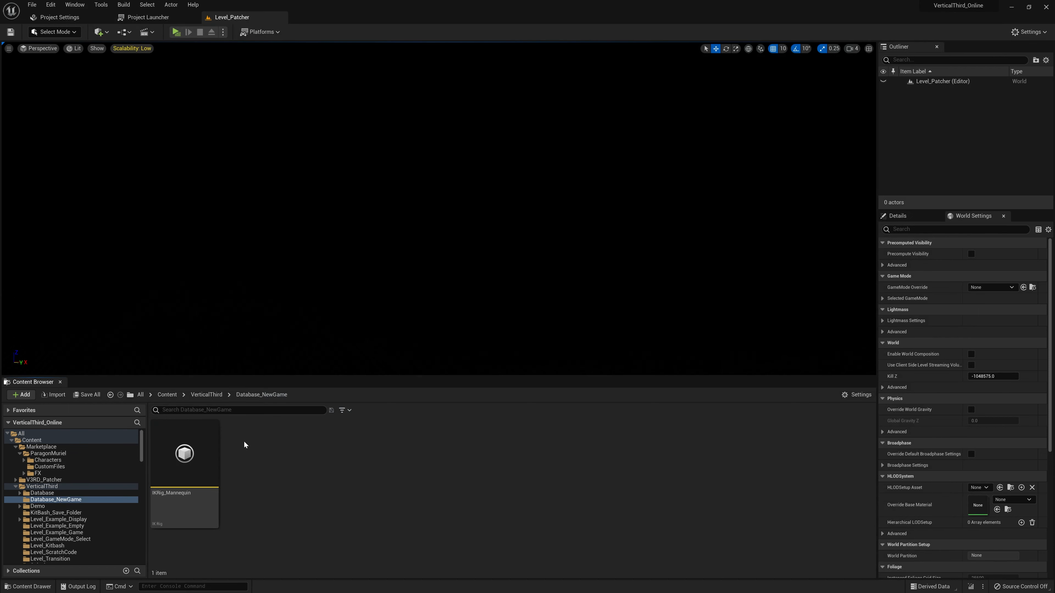
{"action": "double_click", "coordinate": [208, 457]}
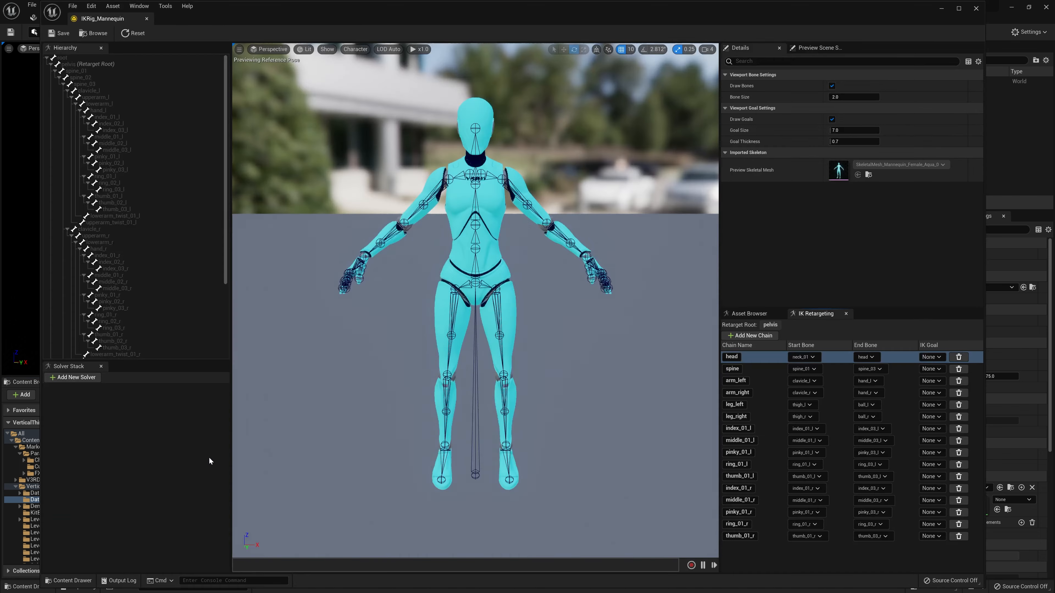
{"action": "left_click_drag", "start_coordinate": [122, 21], "coordinate": [413, 21]}
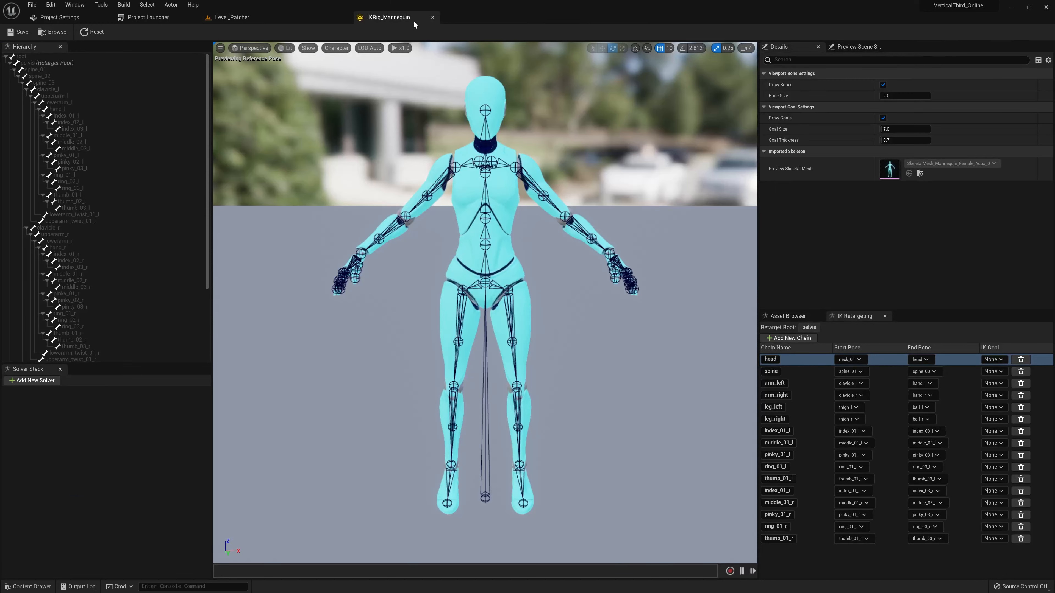
Open the IKRig_Muriel asset from the ParagonMuriel CustomFiles folder.
{"action": "left_click", "coordinate": [249, 17]}
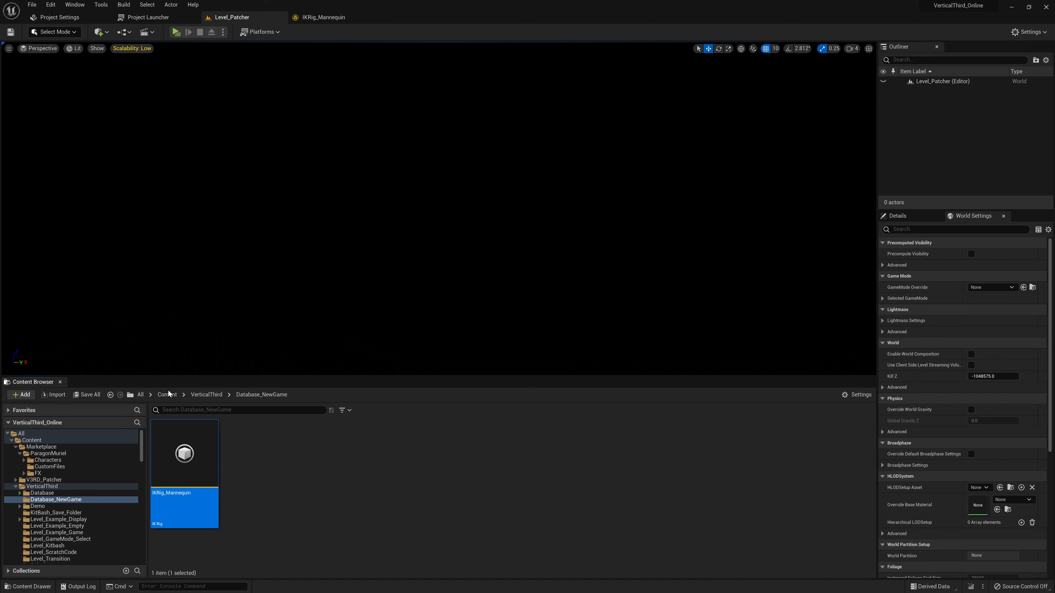
{"action": "left_click", "coordinate": [51, 467]}
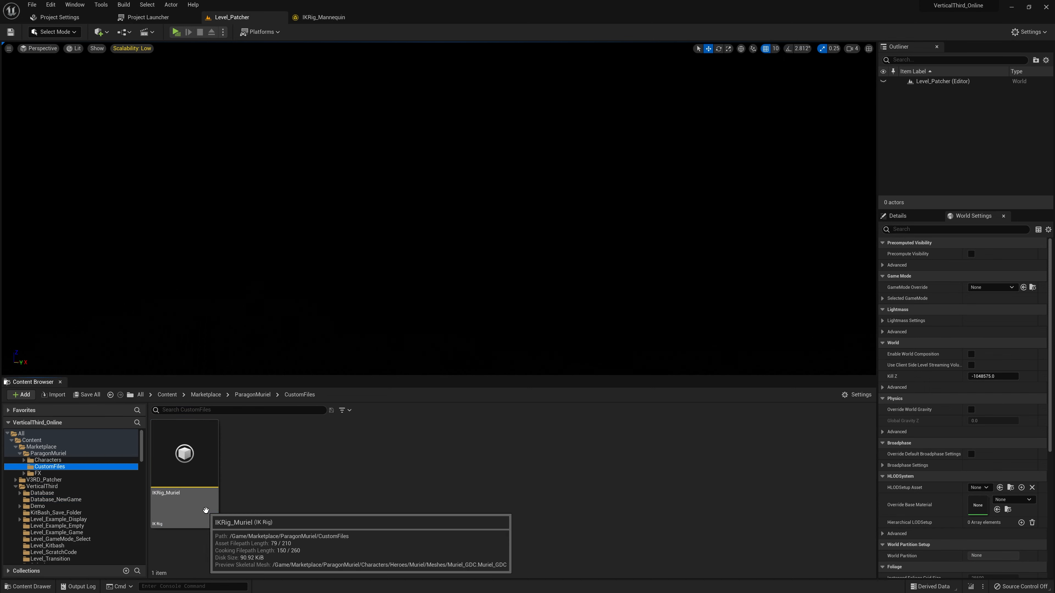
{"action": "double_click", "coordinate": [187, 453]}
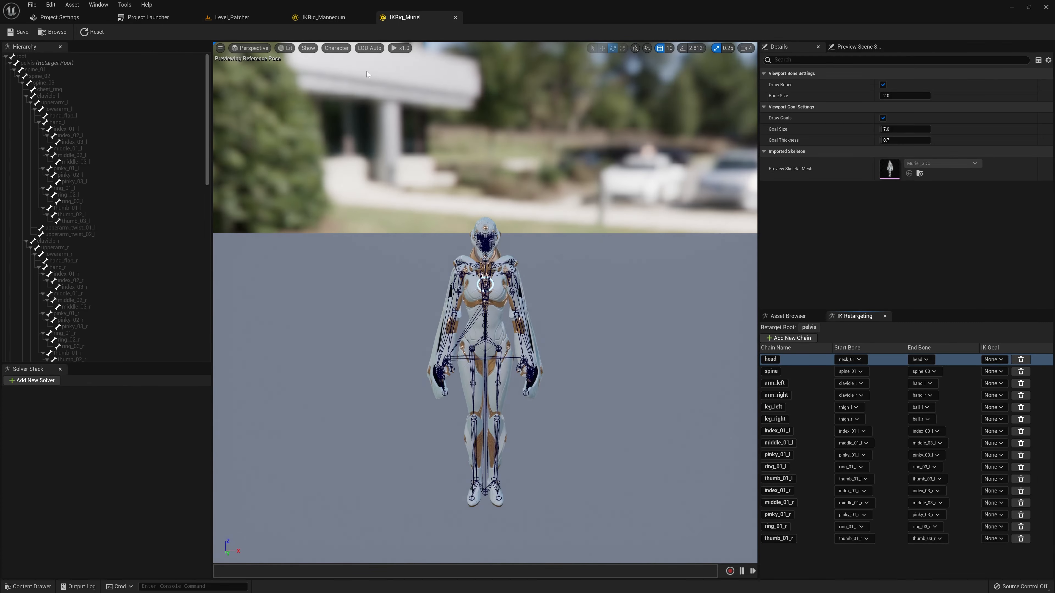
Create an IK Retargeter in the Database_NewGame folder, with IKRig_Mannequin as the rig to copy animation from.
{"action": "left_click", "coordinate": [257, 17]}
{"action": "left_click", "coordinate": [56, 500]}
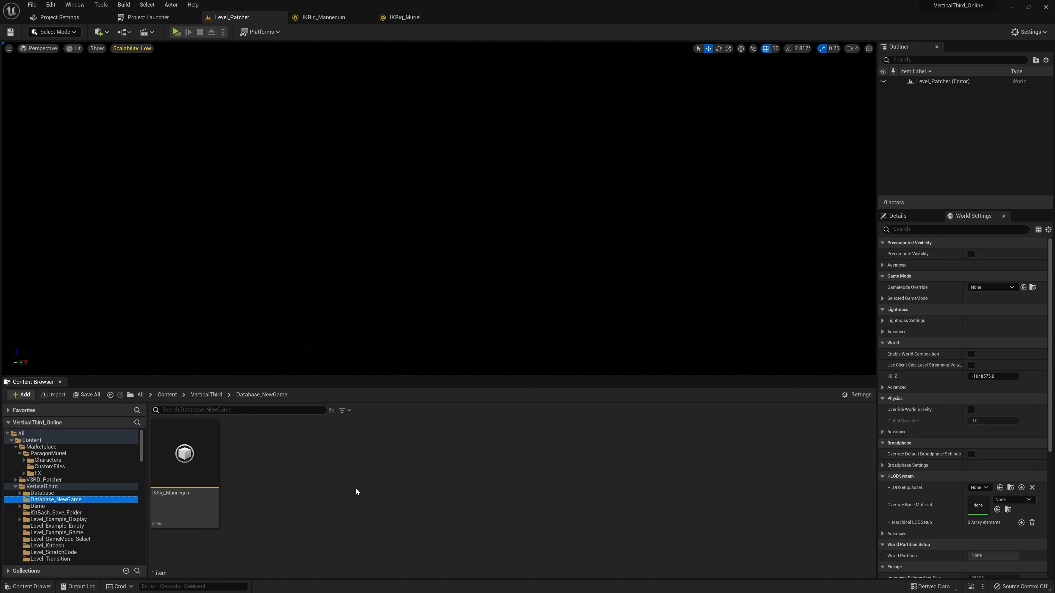
{"action": "right_click", "coordinate": [258, 459]}
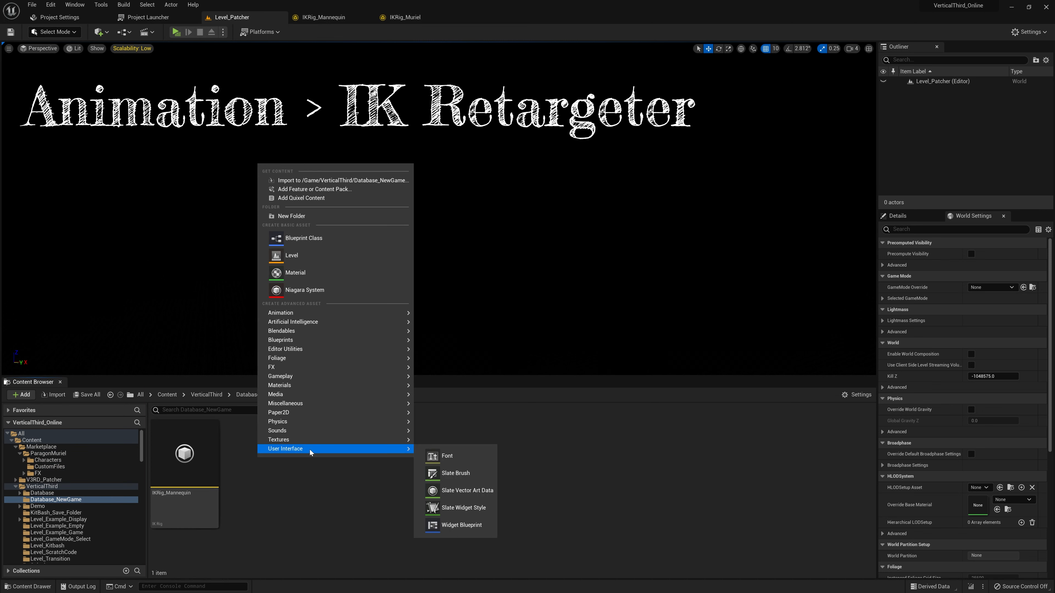
{"action": "mouse_move", "coordinate": [327, 309]}
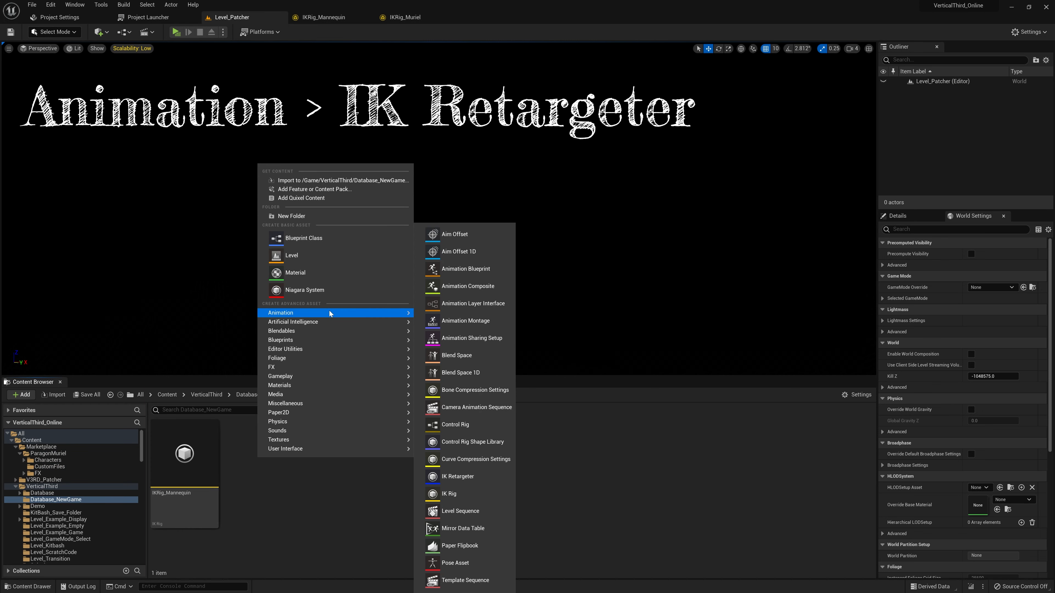
{"action": "left_click", "coordinate": [472, 476]}
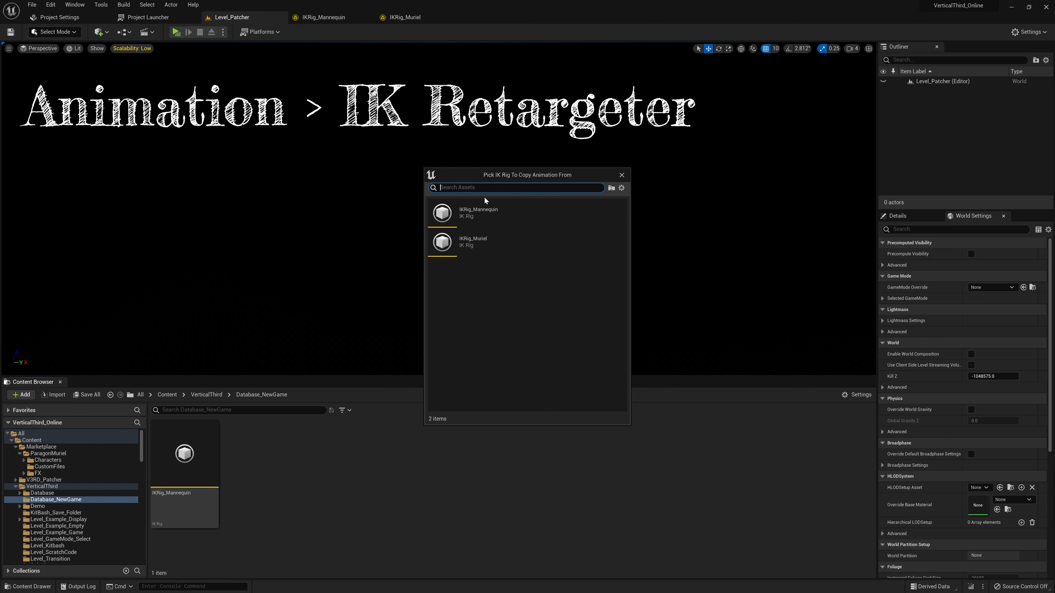
{"action": "type", "text": "IKRetarget"}
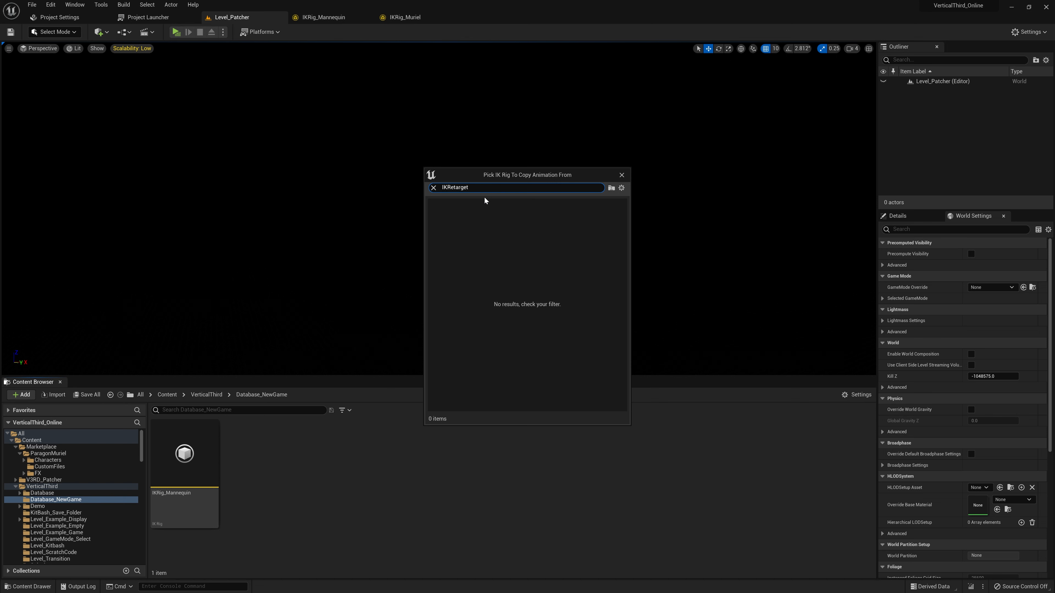
{"action": "left_click", "coordinate": [434, 188]}
{"action": "left_click", "coordinate": [489, 213]}
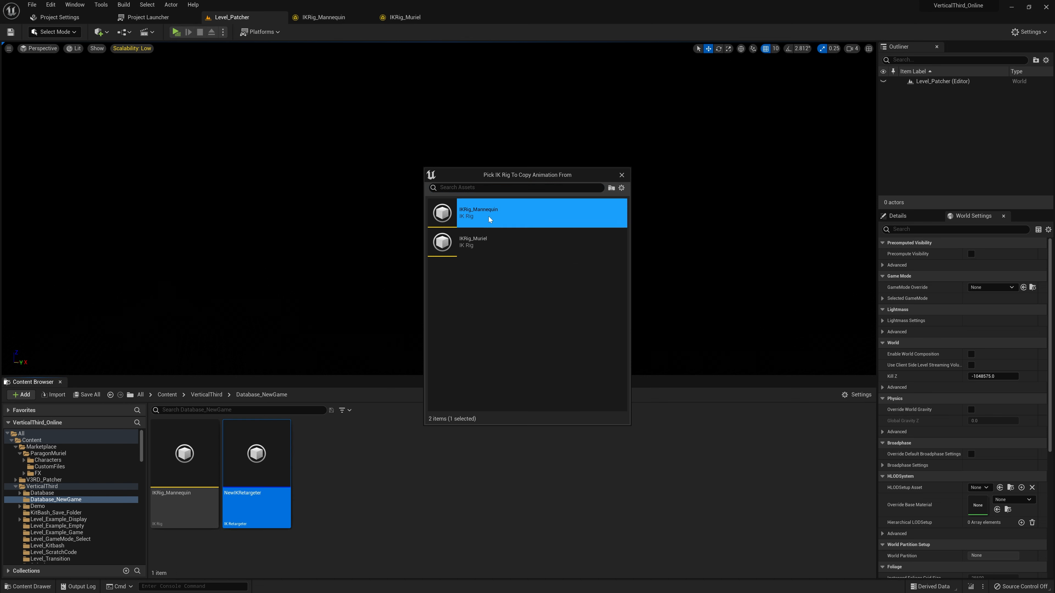
Name the new retargeter IKRetarget_Mannequin_Muriel and open it for editing.
{"action": "type", "text": "IKRetarget"}
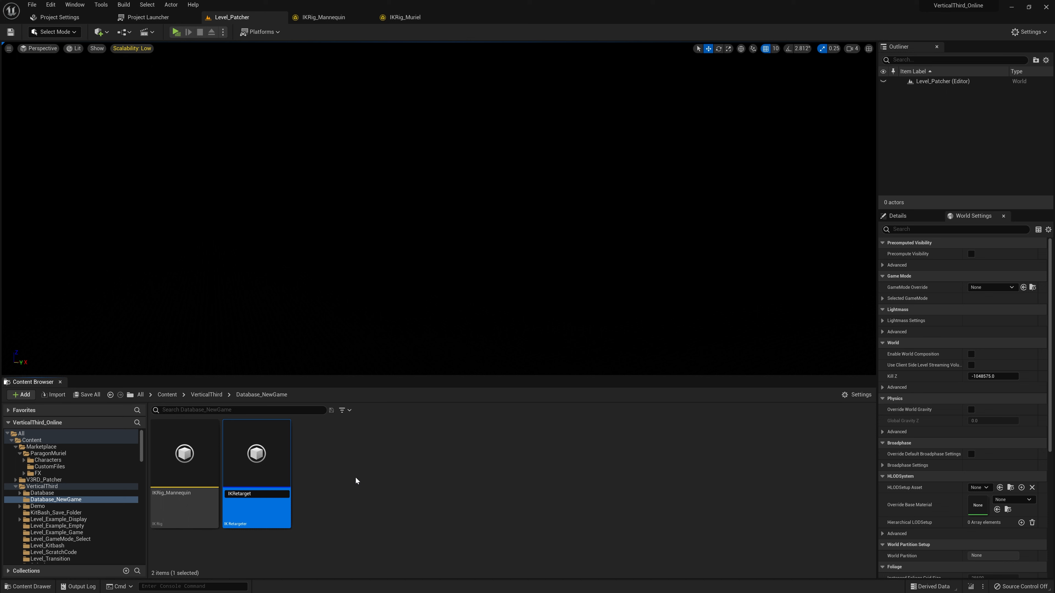
{"action": "type", "text": "_MannequinTo"}
{"action": "key", "text": "BackSpace"}
{"action": "key", "text": "BackSpace"}
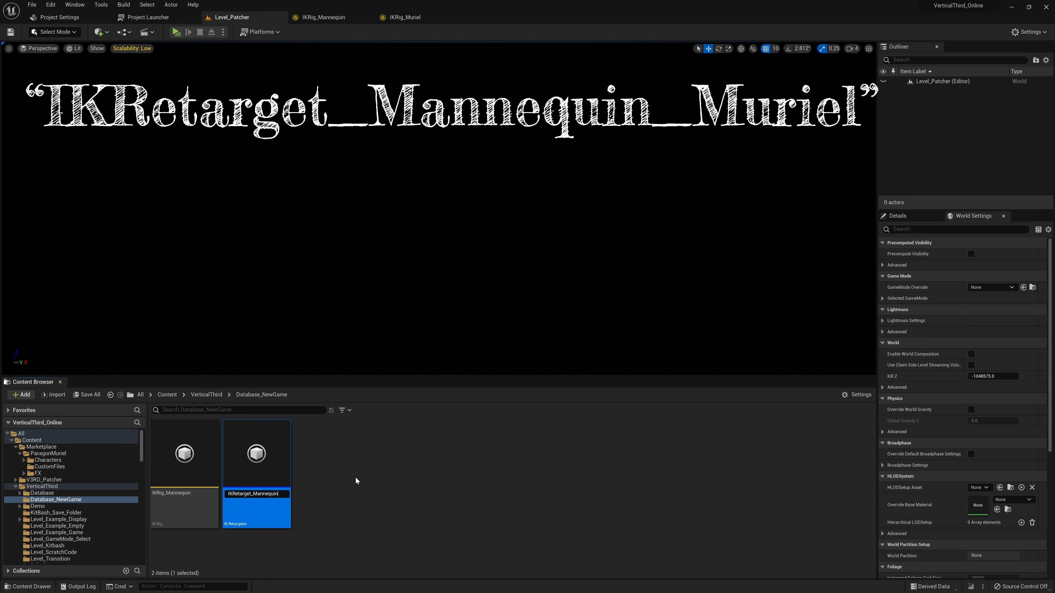
{"action": "type", "text": "_Muriel"}
{"action": "key", "text": "Return"}
{"action": "left_click", "coordinate": [355, 480]}
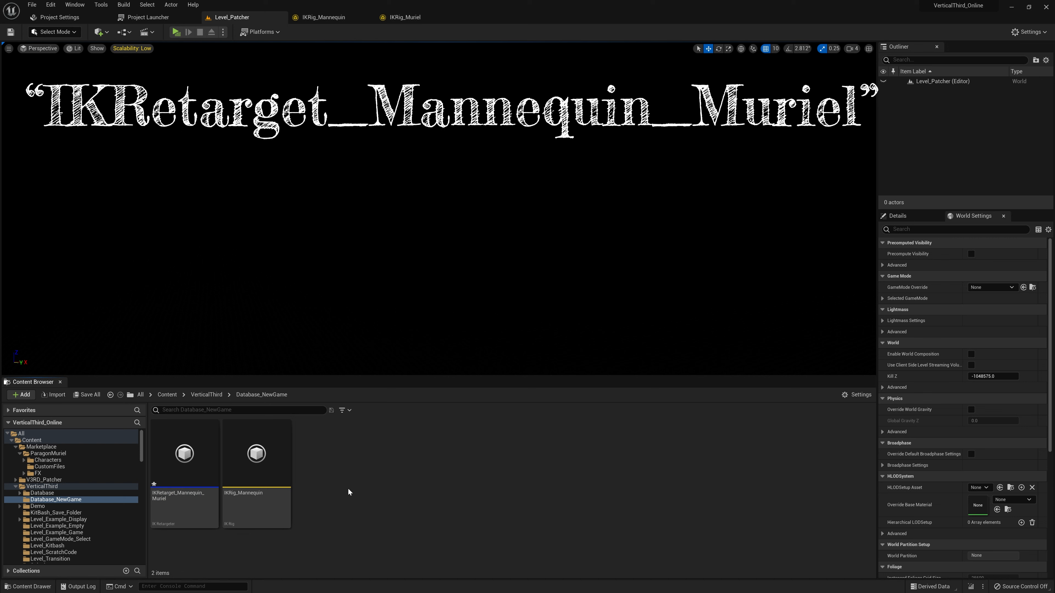
{"action": "double_click", "coordinate": [196, 502]}
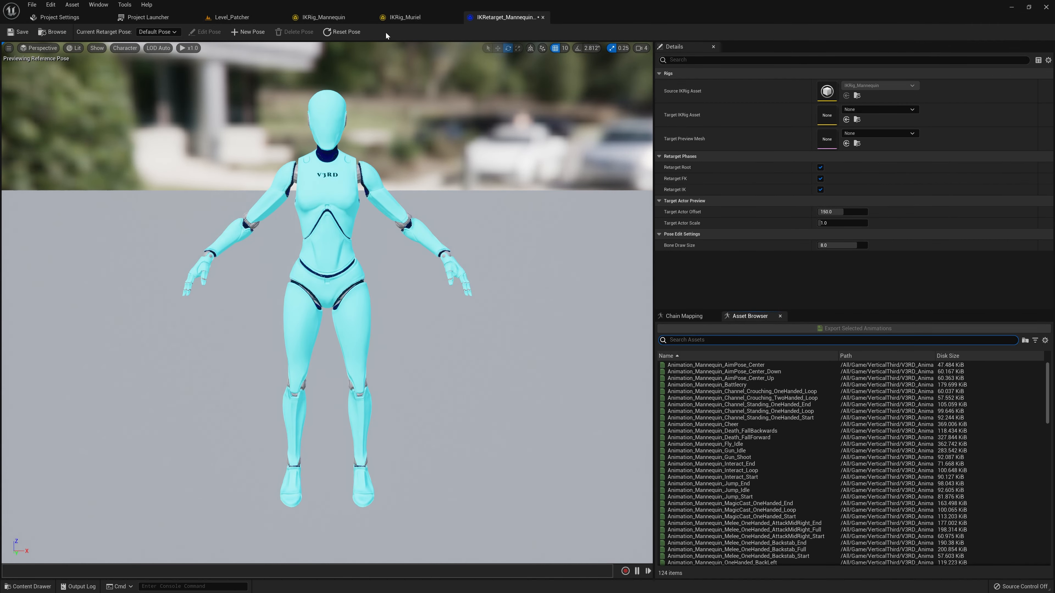
Check the end bones of the leg_left and leg_right chains in IKRig_Muriel and IKRig_Mannequin.
{"action": "left_click", "coordinate": [405, 17]}
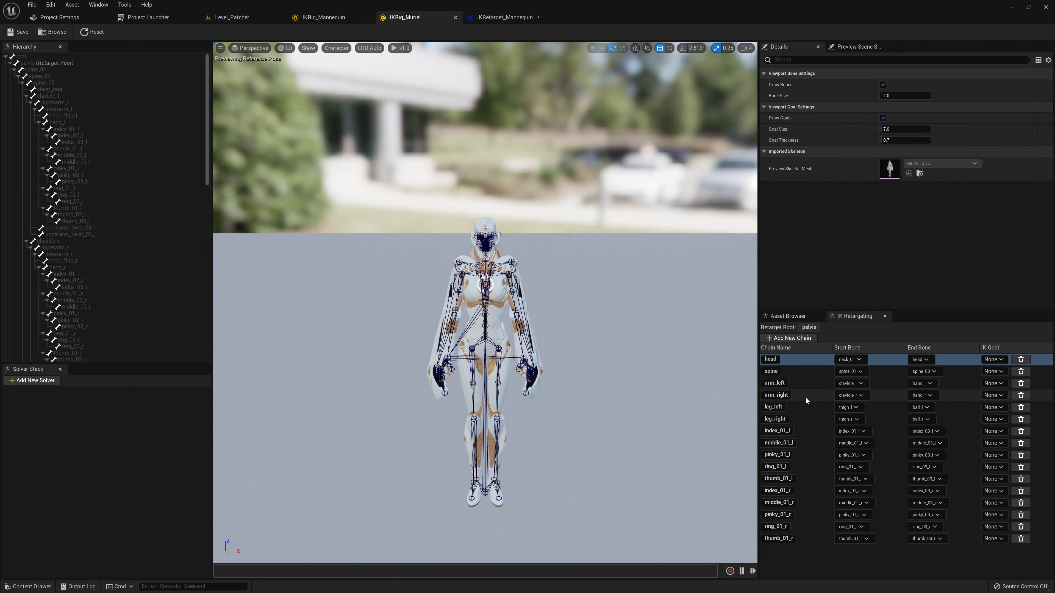
{"action": "left_click", "coordinate": [920, 407]}
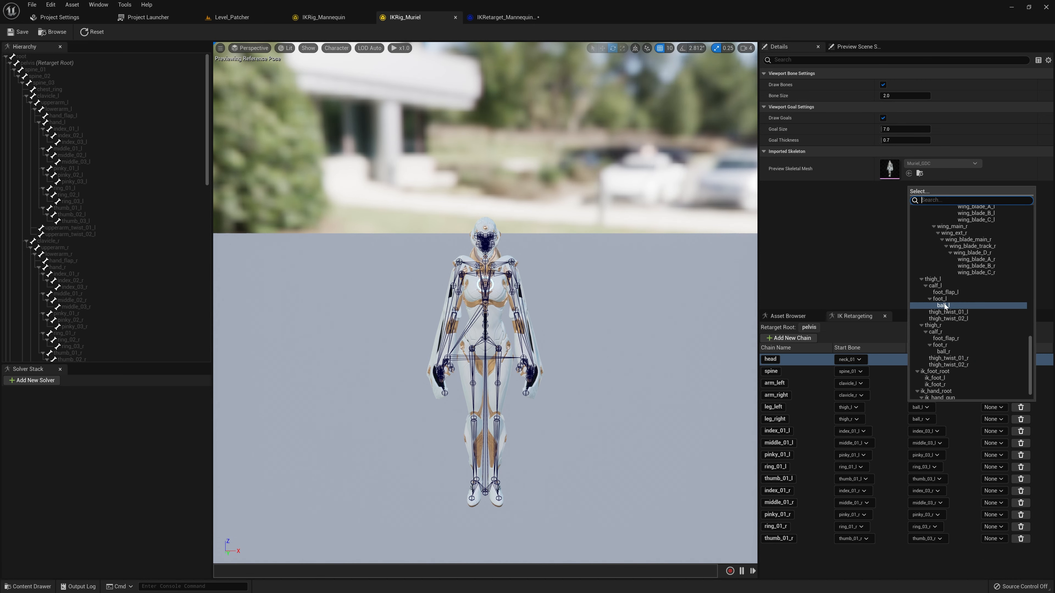
{"action": "left_click", "coordinate": [920, 418]}
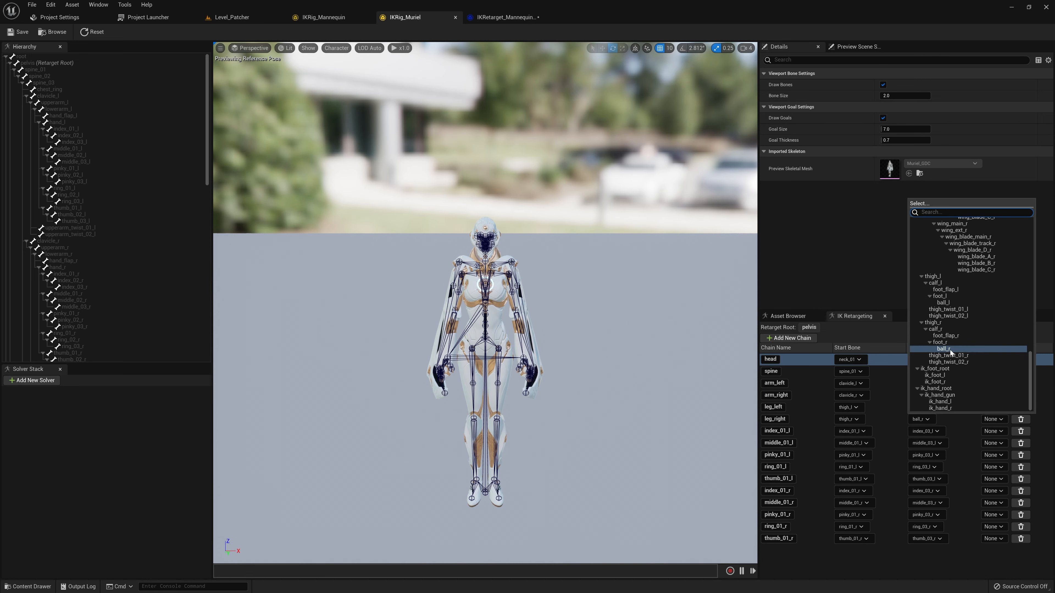
{"action": "left_click", "coordinate": [951, 352]}
{"action": "left_click", "coordinate": [918, 407]}
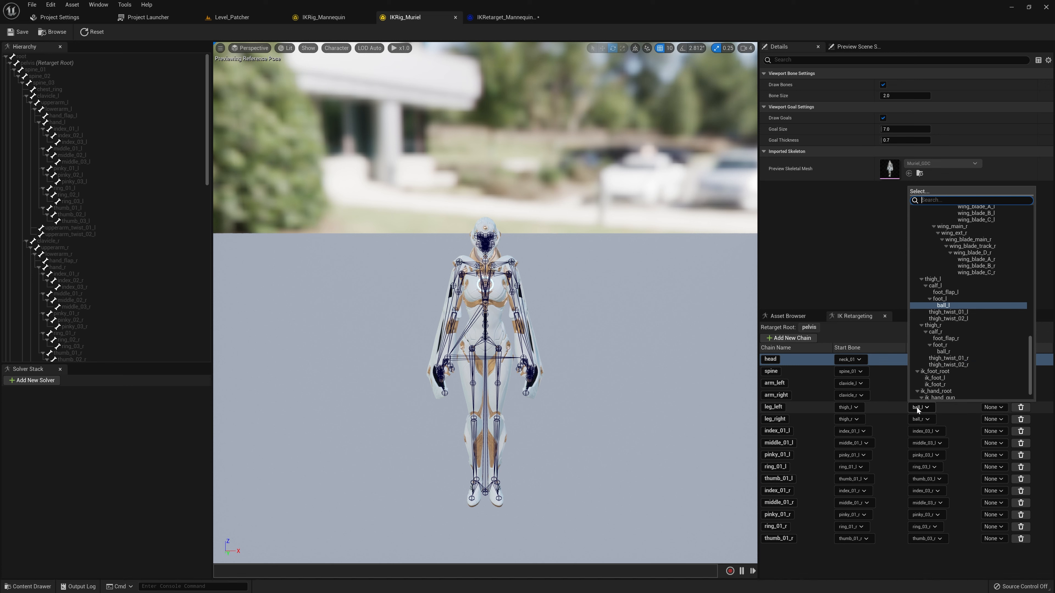
{"action": "left_click", "coordinate": [917, 409]}
{"action": "left_click", "coordinate": [926, 420]}
{"action": "left_click", "coordinate": [922, 420]}
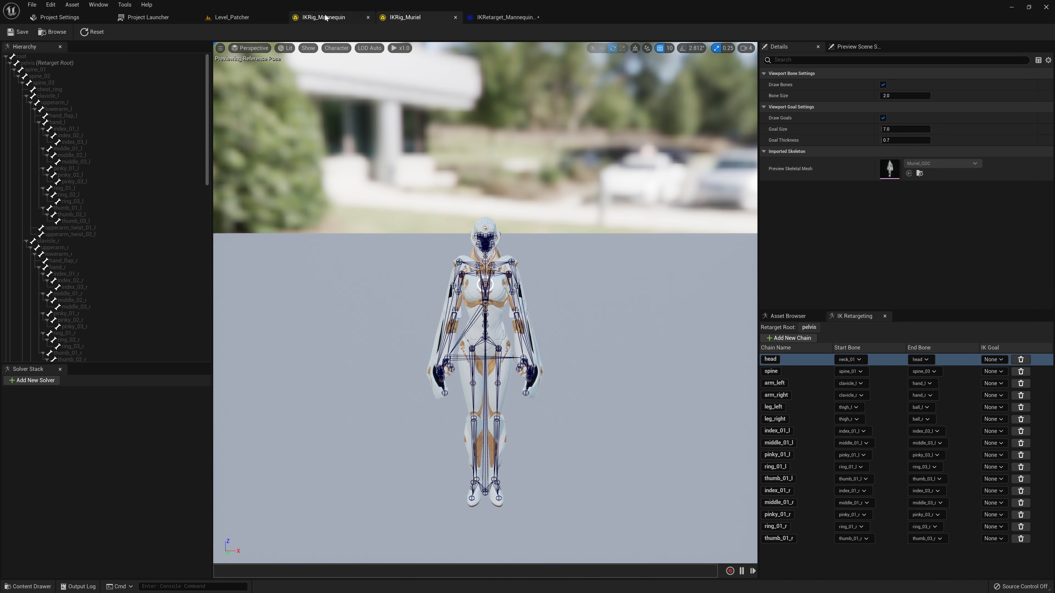
{"action": "left_click", "coordinate": [326, 18]}
{"action": "left_click", "coordinate": [919, 407]}
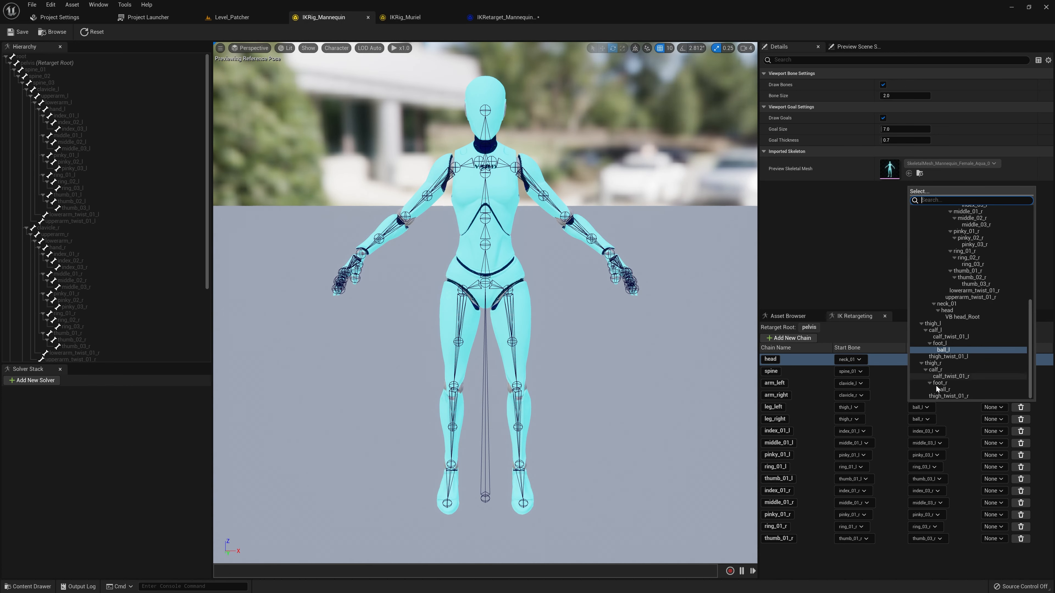
{"action": "left_click", "coordinate": [921, 419]}
In the IKRetarget_Mannequin_Muriel asset, assign IKRig_Muriel as the target rig and set the Target Actor Offset to 0.
{"action": "left_click", "coordinate": [504, 17]}
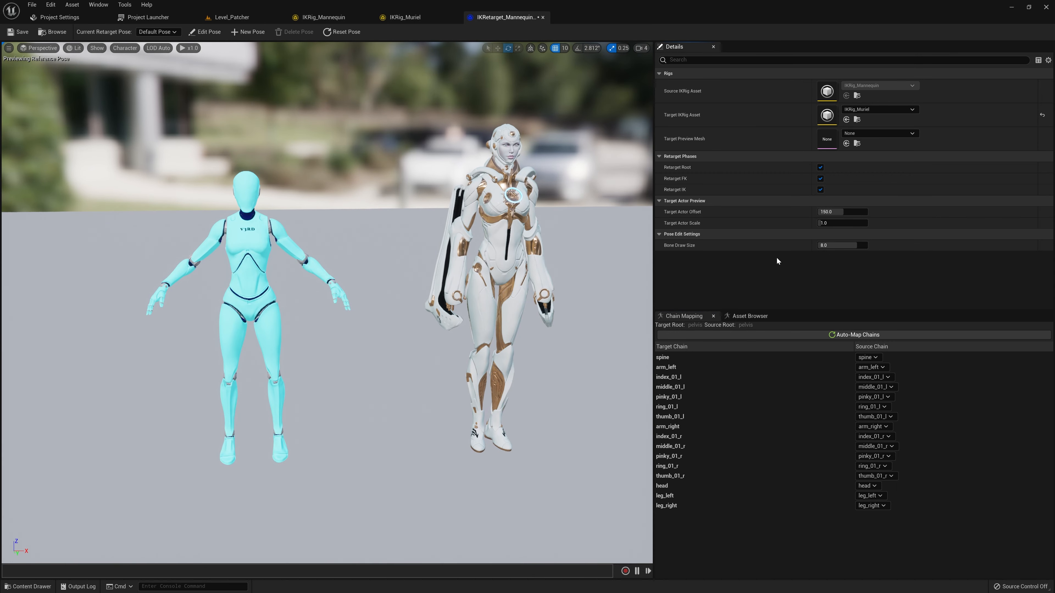
{"action": "left_click", "coordinate": [843, 212]}
{"action": "type", "text": "0"}
{"action": "key", "text": "Return"}
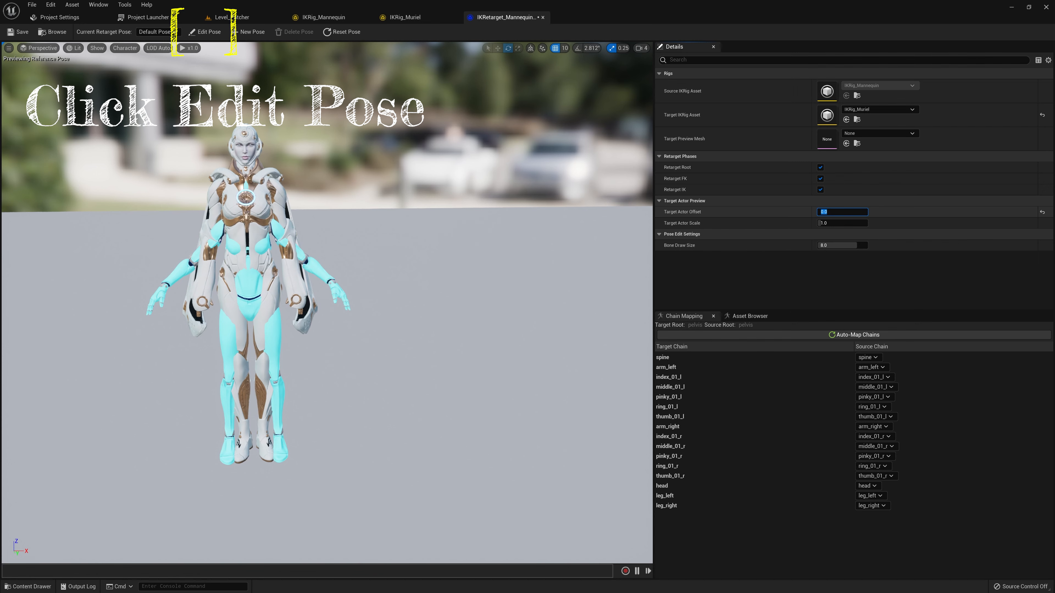
Set the Target Actor Scale to 0.87 to match Muriel's size to the mannequin.
{"action": "left_click", "coordinate": [843, 223]}
{"action": "key", "text": "Return"}
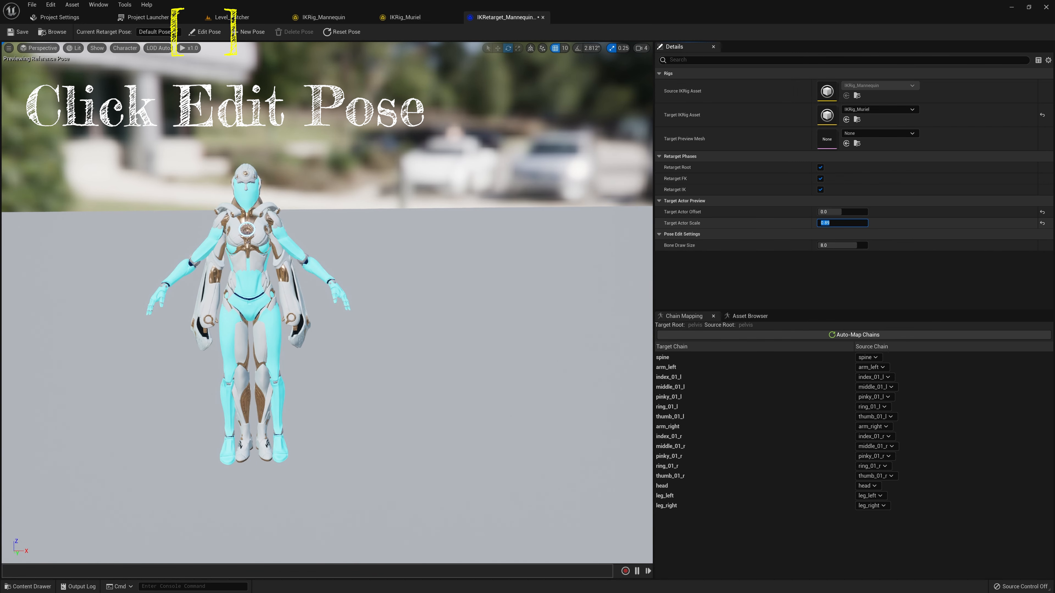
{"action": "type", "text": ".87"}
{"action": "key", "text": "Return"}
Enable pose editing for the default retarget pose and set the Bone Draw Size to 2.
{"action": "mouse_move", "coordinate": [415, 266]}
{"action": "right_mouse_down"}
{"action": "mouse_move", "coordinate": [465, 264]}
{"action": "mouse_move", "coordinate": [498, 243]}
{"action": "mouse_move", "coordinate": [484, 239]}
{"action": "mouse_move", "coordinate": [525, 239]}
{"action": "mouse_move", "coordinate": [416, 220]}
{"action": "mouse_move", "coordinate": [380, 228]}
{"action": "mouse_move", "coordinate": [395, 233]}
{"action": "mouse_move", "coordinate": [373, 249]}
{"action": "mouse_move", "coordinate": [427, 246]}
{"action": "mouse_move", "coordinate": [423, 270]}
{"action": "mouse_move", "coordinate": [435, 272]}
{"action": "mouse_move", "coordinate": [432, 257]}
{"action": "right_mouse_up"}
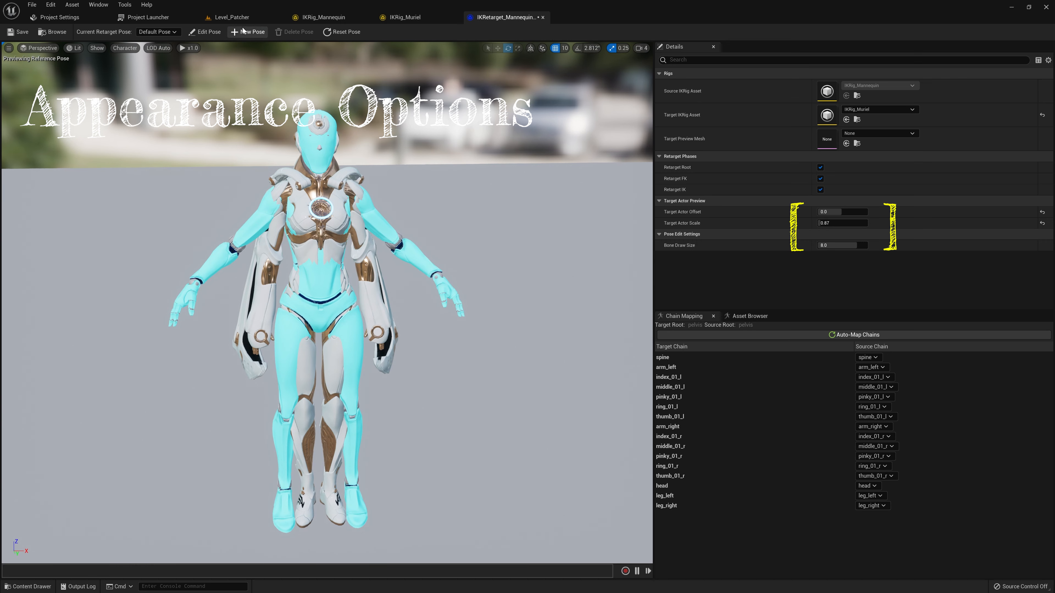
{"action": "left_click", "coordinate": [205, 32]}
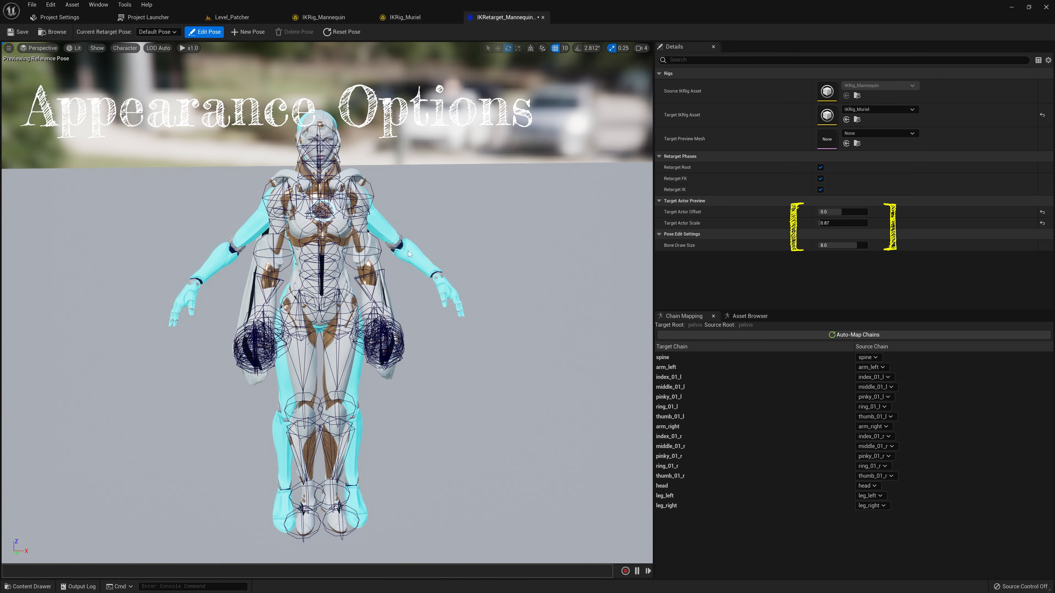
{"action": "left_click", "coordinate": [834, 245]}
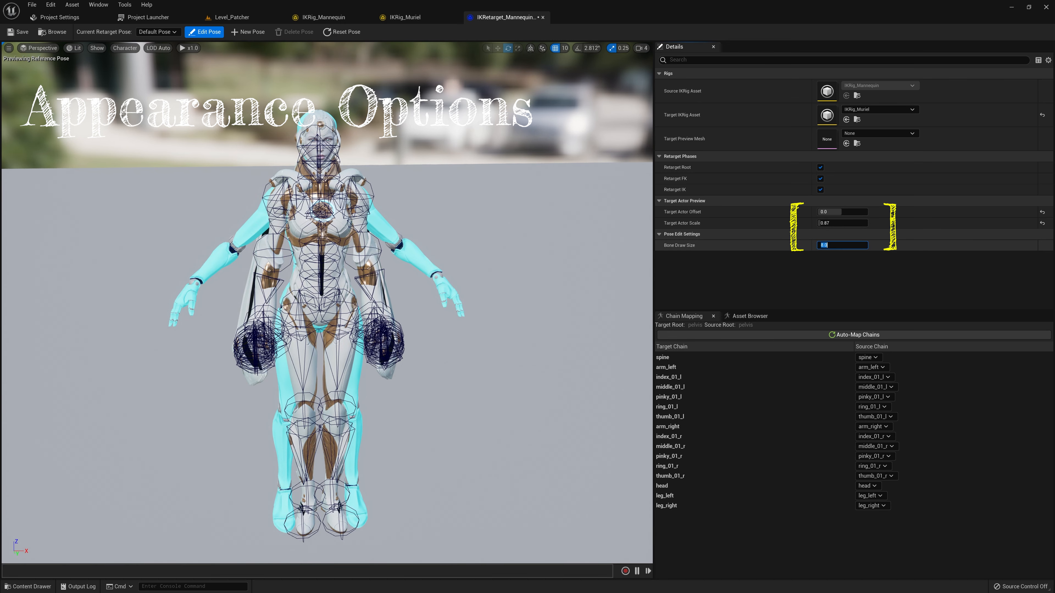
{"action": "type", "text": "2"}
{"action": "key", "text": "Return"}
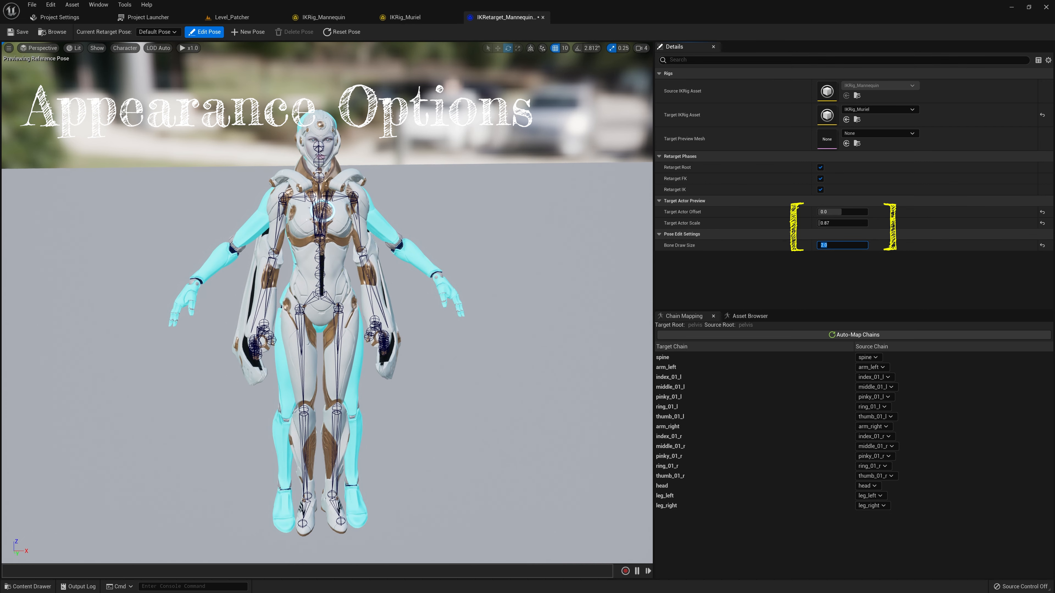
Set the position grid snap to 5 and turn on rotation snapping in 5° increments.
{"action": "left_click", "coordinate": [287, 196]}
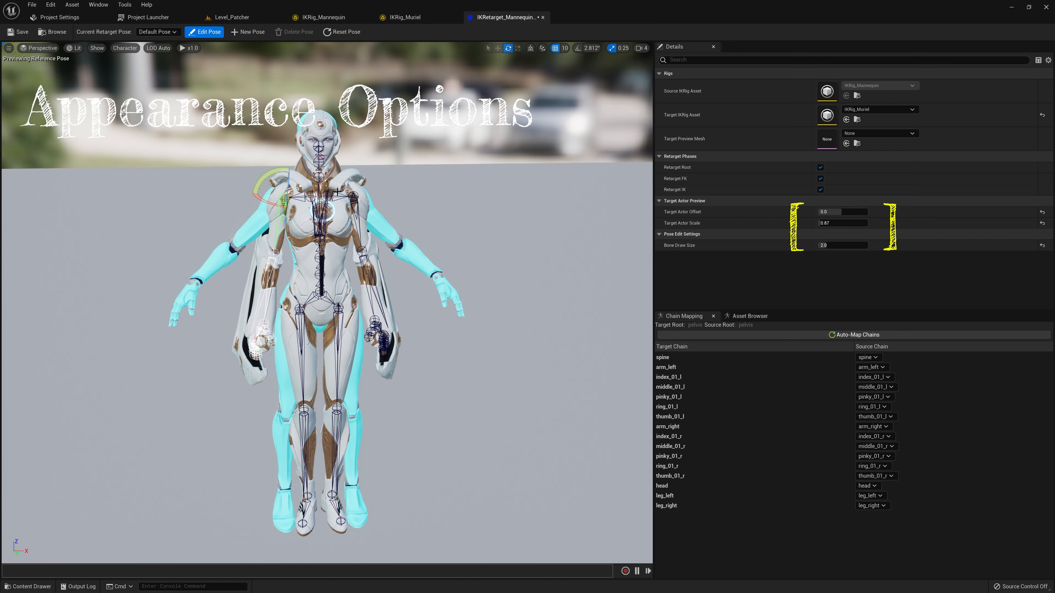
{"action": "left_click", "coordinate": [563, 48]}
{"action": "left_click", "coordinate": [579, 80]}
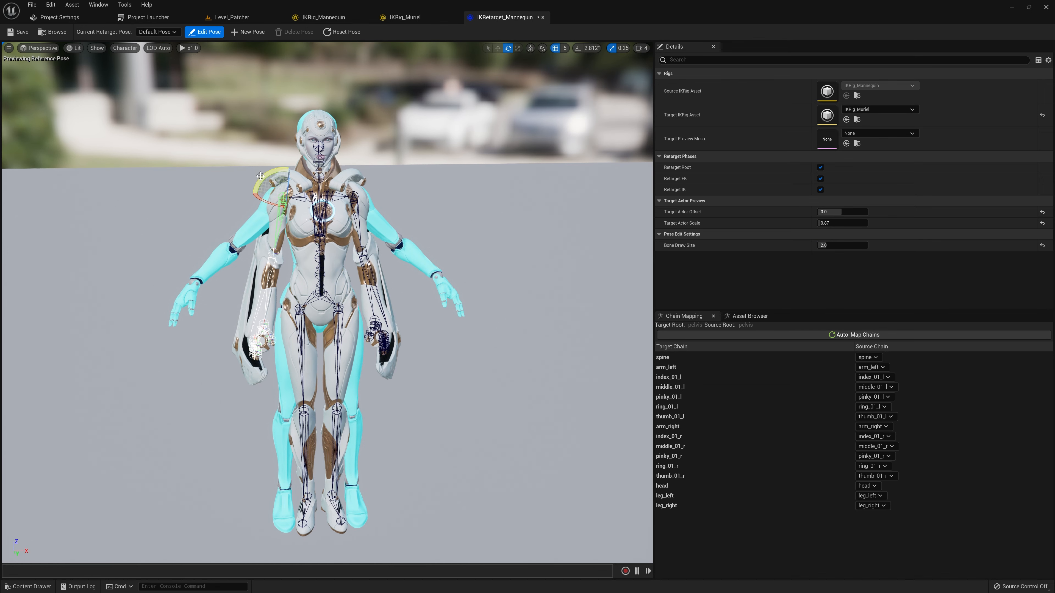
{"action": "left_click_drag", "start_coordinate": [260, 176], "coordinate": [266, 174]}
{"action": "key", "text": "ctrl+z"}
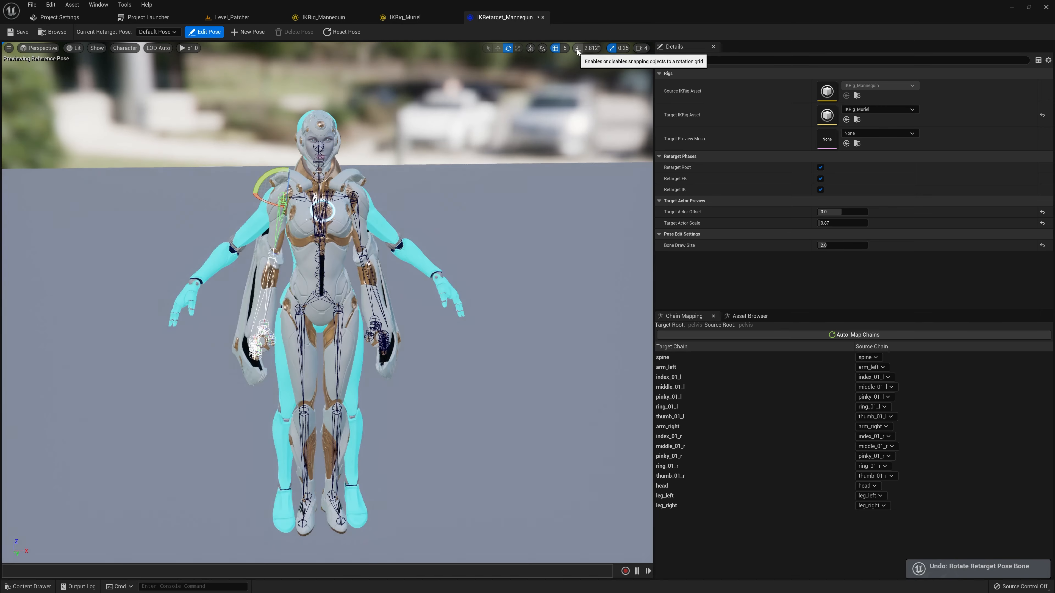
{"action": "left_click", "coordinate": [577, 49]}
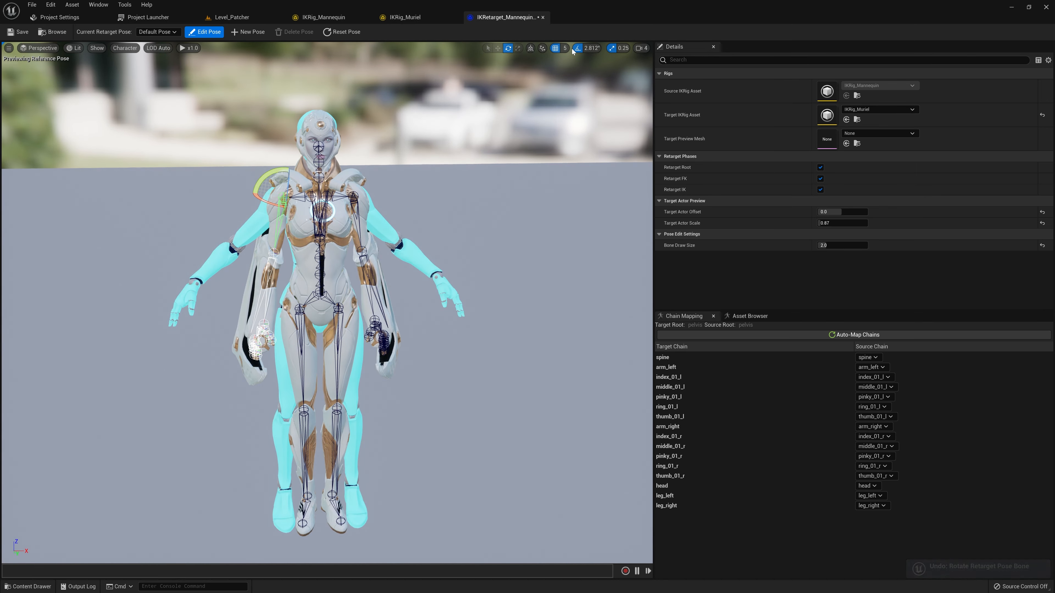
{"action": "left_click", "coordinate": [591, 48]}
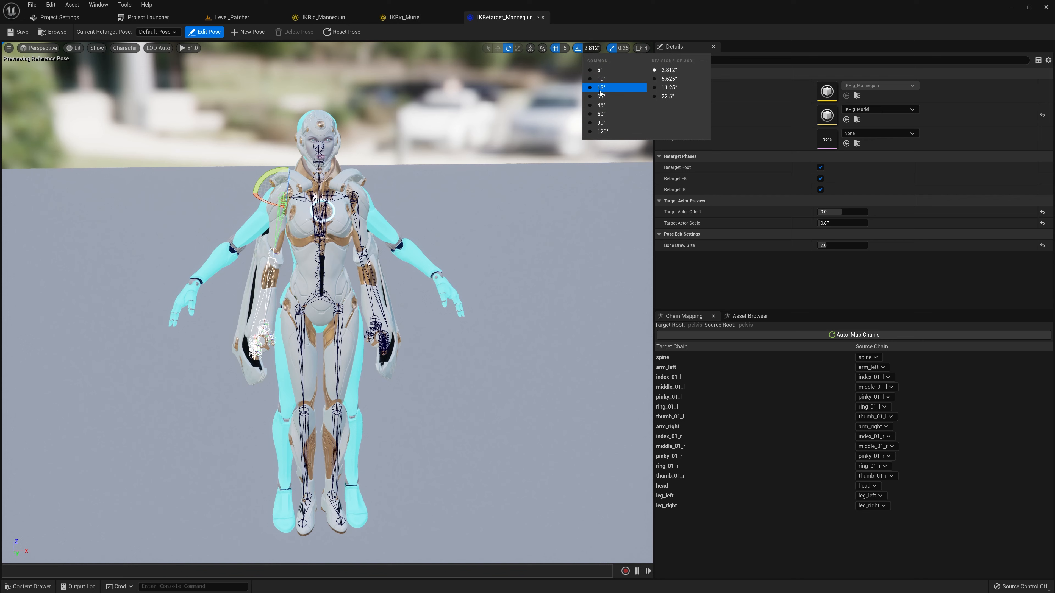
{"action": "left_click", "coordinate": [598, 74]}
Rotate Muriel's right and left clavicle bones outward by 35° each to match the mannequin's arms.
{"action": "left_click_drag", "start_coordinate": [275, 181], "coordinate": [256, 213]}
{"action": "left_click", "coordinate": [356, 195]}
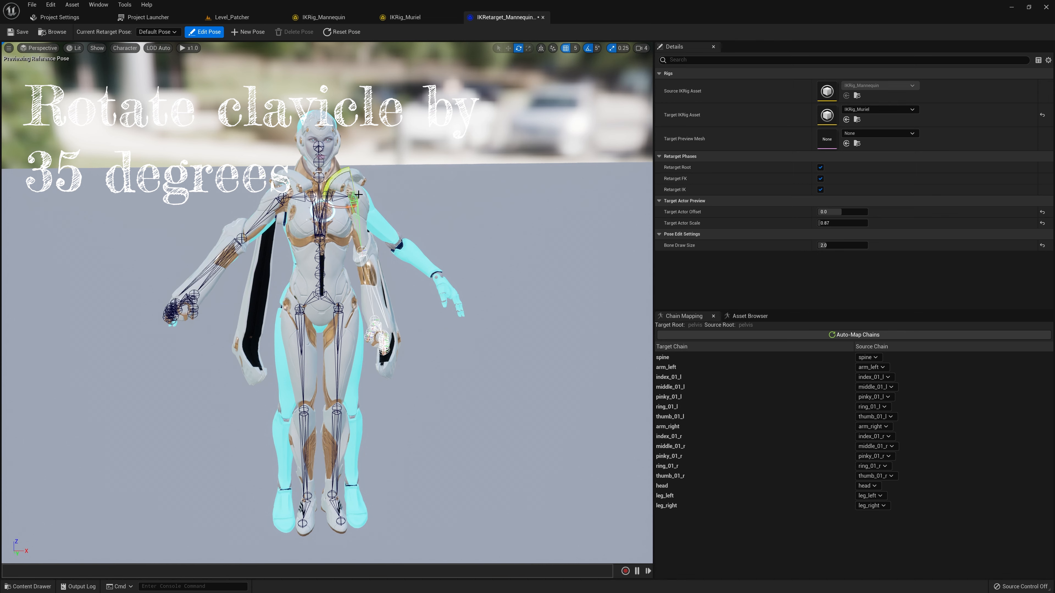
{"action": "left_click_drag", "start_coordinate": [341, 180], "coordinate": [356, 205]}
Rotate Muriel's right elbow by 45° so that the palm faces the ground.
{"action": "left_click", "coordinate": [242, 238]}
{"action": "right_click_drag", "start_coordinate": [241, 238], "coordinate": [321, 278]}
{"action": "key", "text": "w"}
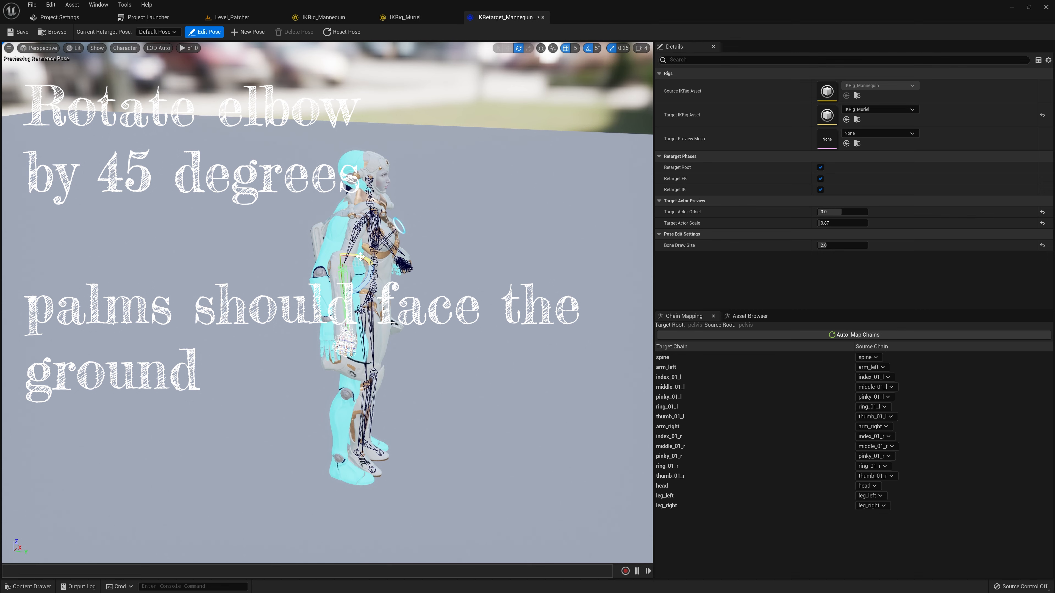
{"action": "left_click_drag", "start_coordinate": [360, 257], "coordinate": [224, 270]}
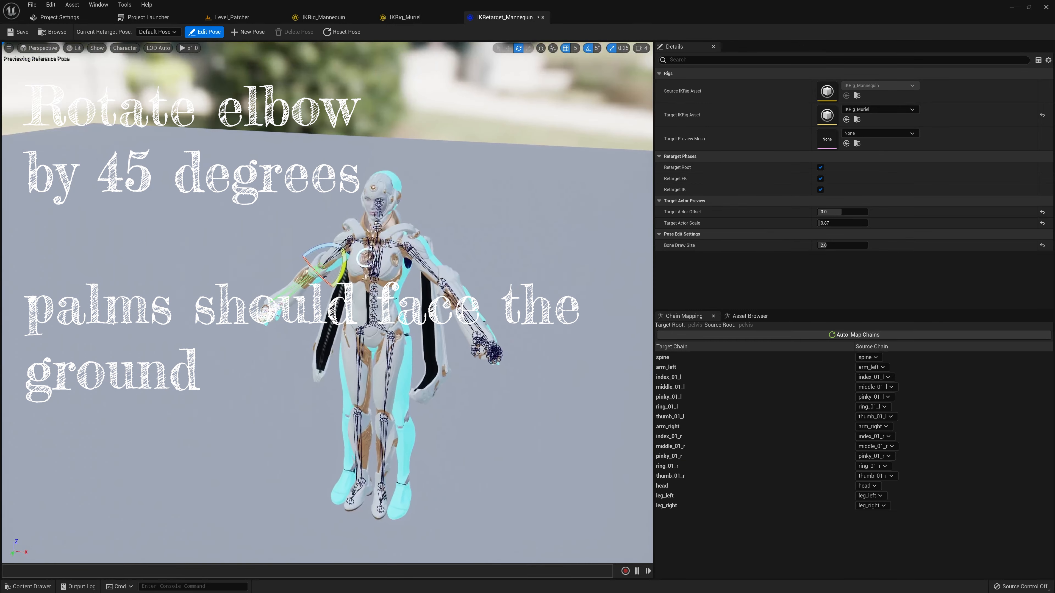
Rotate Muriel's left elbow by 45° so that the palm faces the ground.
{"action": "left_click", "coordinate": [440, 284]}
{"action": "left_click_drag", "start_coordinate": [439, 279], "coordinate": [464, 265]}
{"action": "key", "text": "d"}
{"action": "right_click_drag", "start_coordinate": [464, 264], "coordinate": [478, 241]}
{"action": "key", "text": "w"}
{"action": "key", "text": "a"}
{"action": "key", "text": "a"}
{"action": "key", "text": "s"}
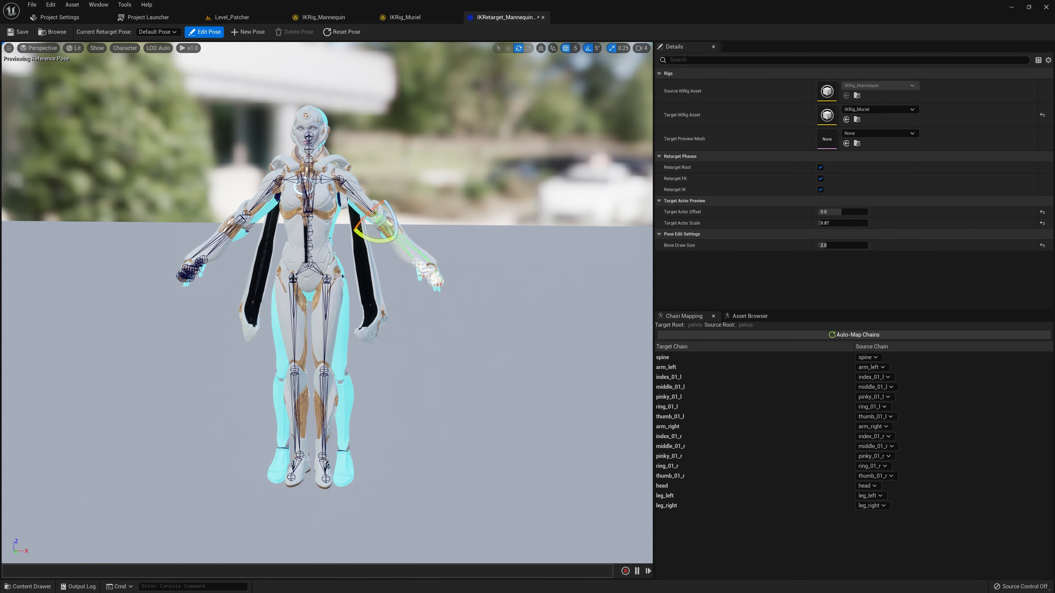
Turn off rotation snapping and rotate both of Muriel's thigh bones outward by 5.5° to line up with the mannequin's legs.
{"action": "left_click", "coordinate": [293, 279]}
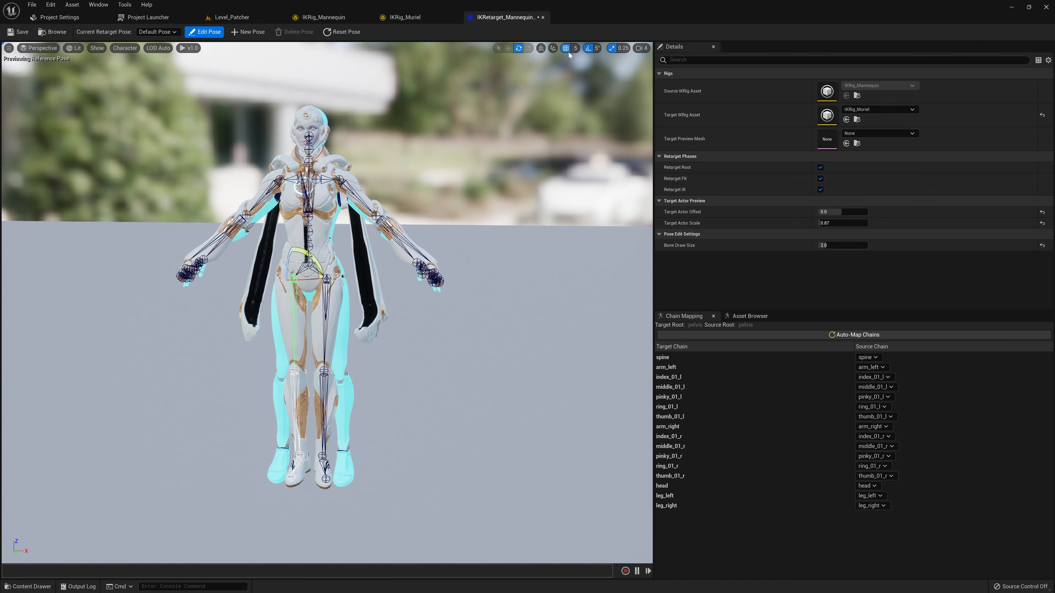
{"action": "left_click", "coordinate": [587, 46]}
{"action": "left_click_drag", "start_coordinate": [307, 254], "coordinate": [332, 275]}
{"action": "left_click", "coordinate": [327, 278]}
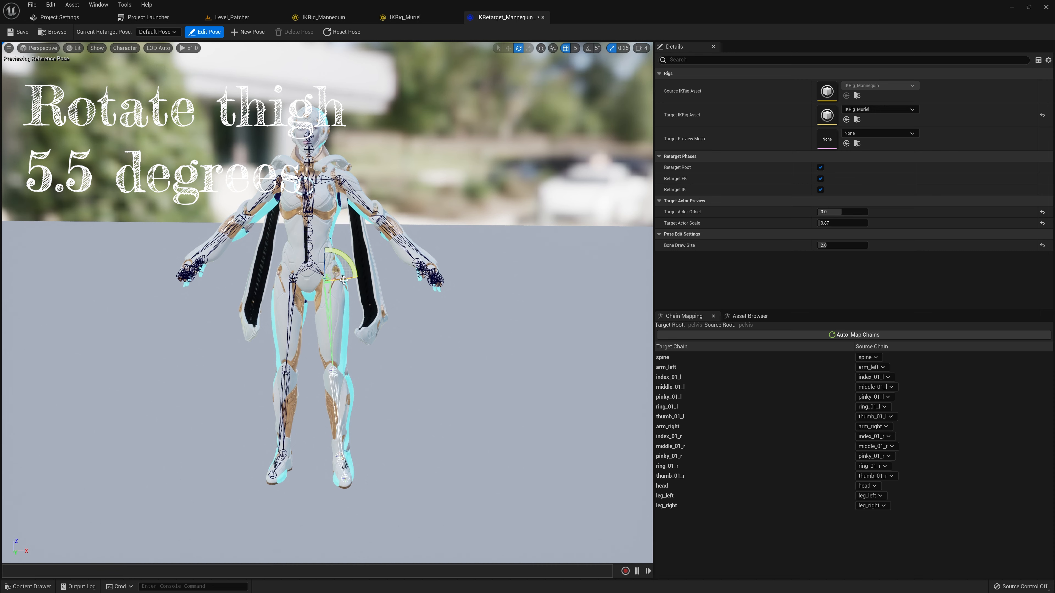
{"action": "left_click_drag", "start_coordinate": [344, 281], "coordinate": [288, 287]}
{"action": "left_click", "coordinate": [291, 279]}
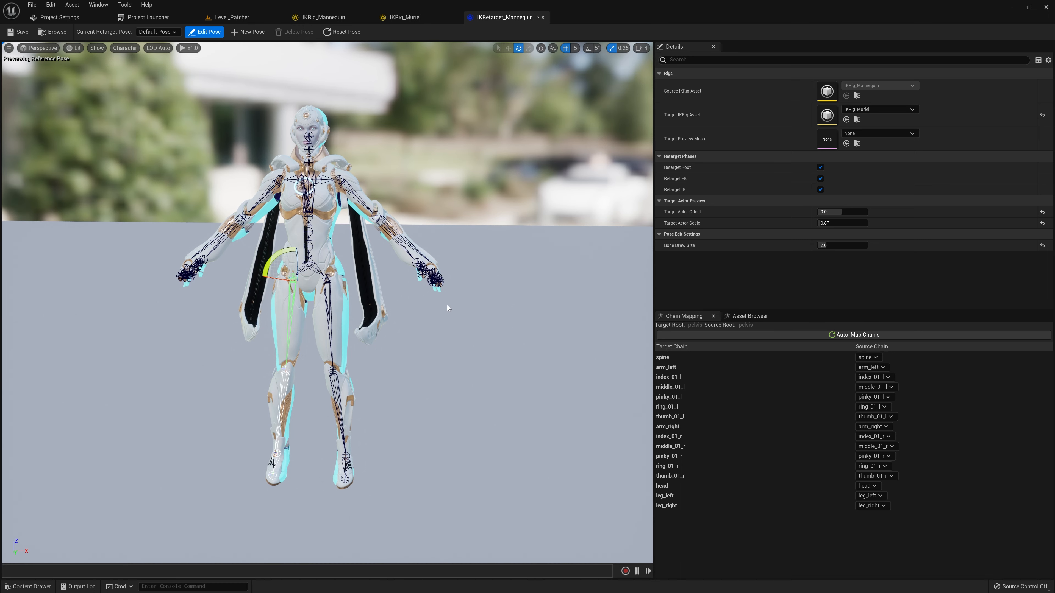
Preview the Animation_Mannequin_Melee_OneHanded_Backstab_Full animation on both characters.
{"action": "right_click_drag", "start_coordinate": [475, 304], "coordinate": [452, 313]}
{"action": "key", "text": "s"}
{"action": "key", "text": "a"}
{"action": "key", "text": "d"}
{"action": "key", "text": "w"}
{"action": "key", "text": "s"}
{"action": "key", "text": "w"}
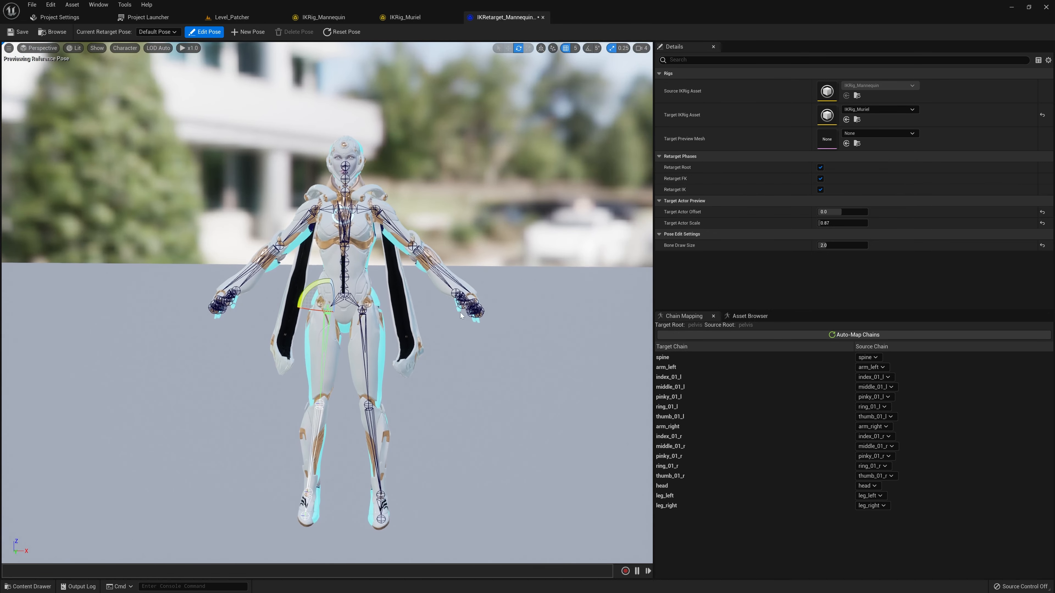
{"action": "left_click", "coordinate": [745, 316]}
{"action": "scroll", "coordinate": [807, 457], "scroll_direction": "down", "scroll_amount": 5}
{"action": "left_click", "coordinate": [807, 443]}
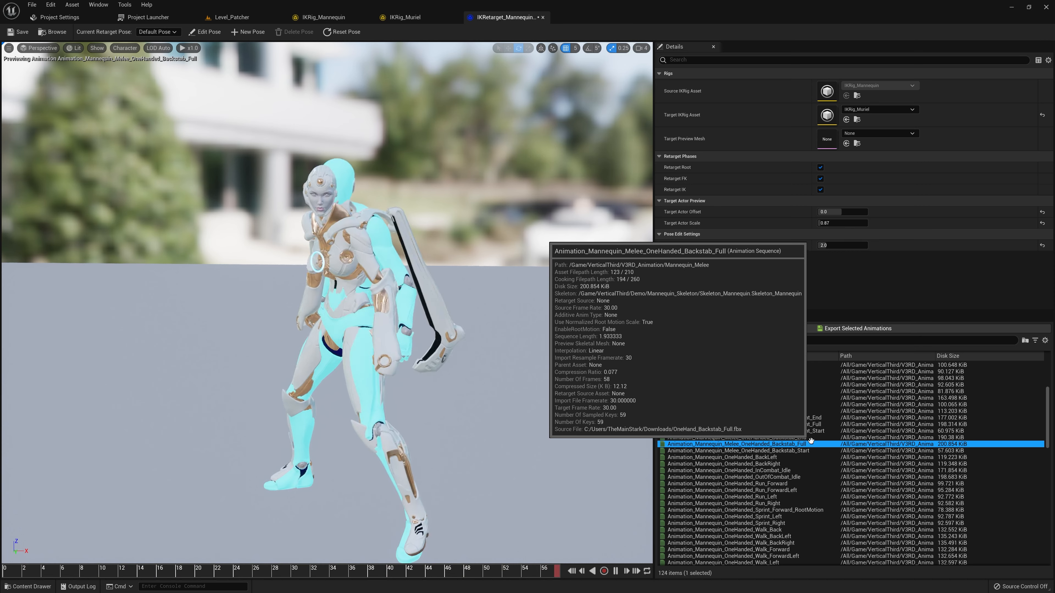
{"action": "scroll", "coordinate": [808, 440], "scroll_direction": "down", "scroll_amount": 2}
{"action": "left_click", "coordinate": [810, 444]}
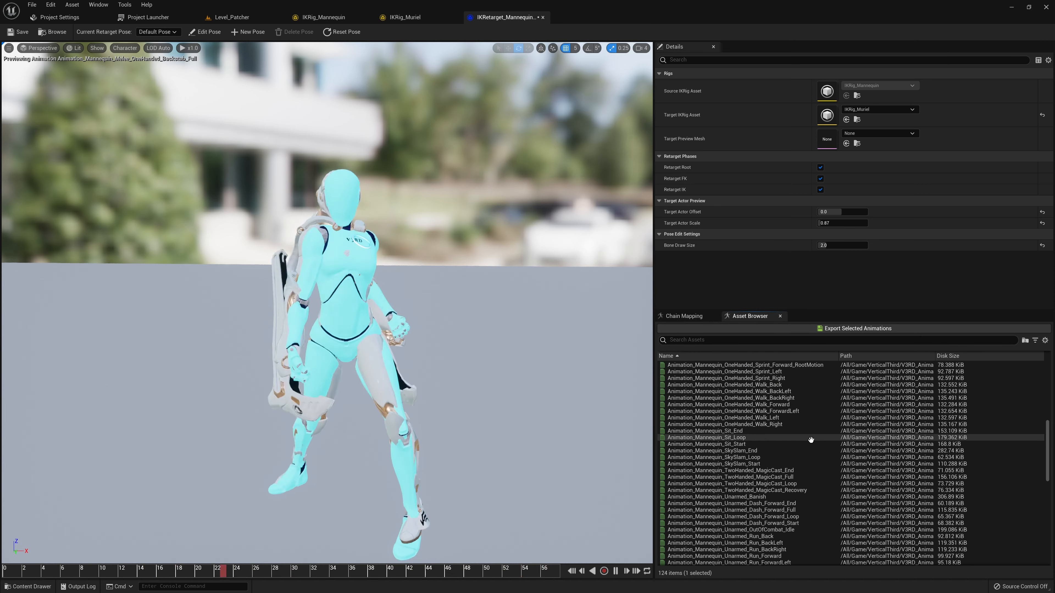
Preview Animation_Mannequin_Melee_OneHanded_AttackMidRight_Full, pause playback and compare both characters' poses.
{"action": "scroll", "coordinate": [789, 416], "scroll_direction": "down", "scroll_amount": 3}
{"action": "left_click_drag", "start_coordinate": [478, 315], "coordinate": [477, 294], "text": "alt"}
{"action": "scroll", "coordinate": [747, 424], "scroll_direction": "up", "scroll_amount": 5}
{"action": "double_click", "coordinate": [747, 424]}
{"action": "left_click", "coordinate": [615, 571]}
{"action": "left_click_drag", "start_coordinate": [478, 357], "coordinate": [582, 347], "text": "alt"}
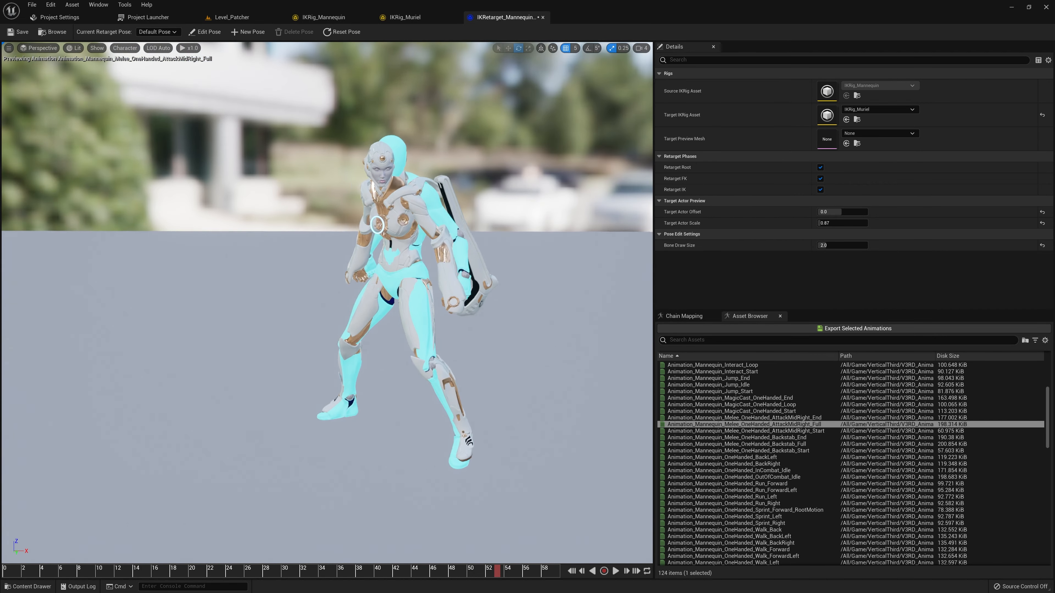
{"action": "right_click_drag", "start_coordinate": [416, 185], "coordinate": [419, 185]}
Scrub through Animation_Mannequin_Melee_OneHanded_Backstab_Full, set the Target Actor Offset back to 150, and play the animation side by side.
{"action": "double_click", "coordinate": [739, 443]}
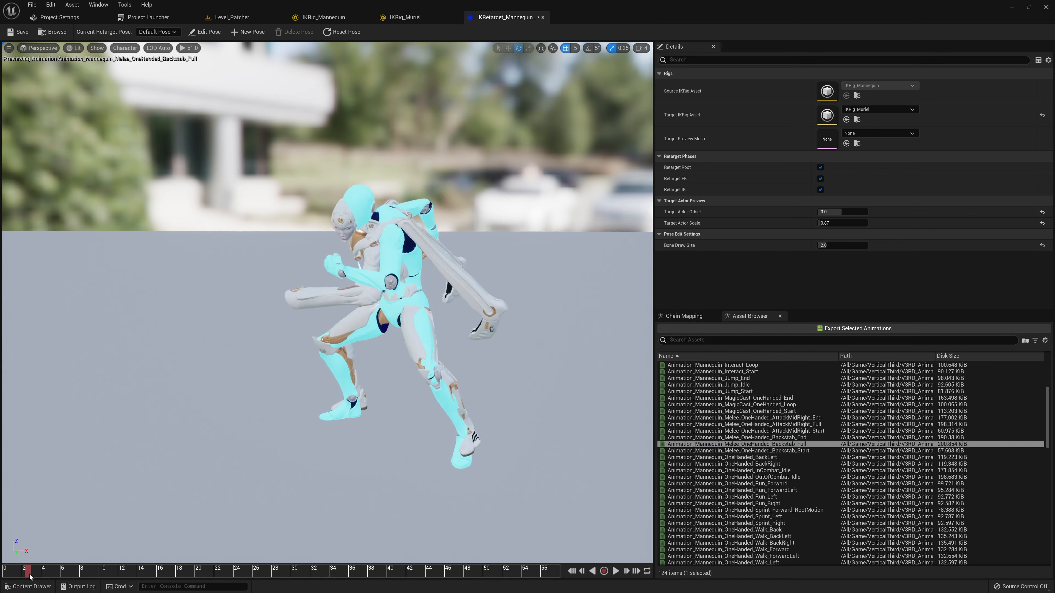
{"action": "left_click_drag", "start_coordinate": [93, 582], "coordinate": [246, 569]}
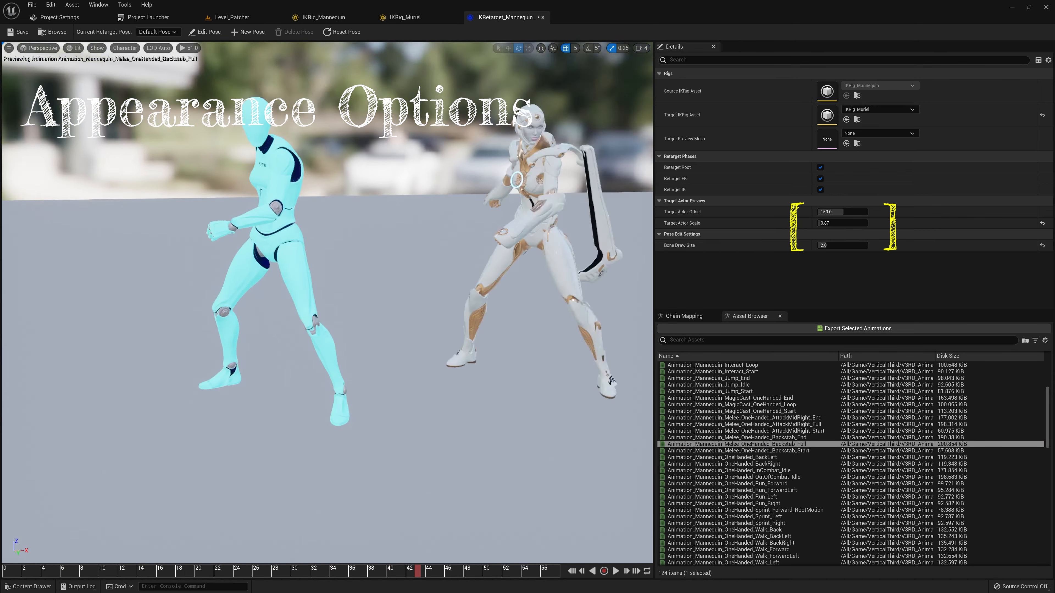
{"action": "left_click", "coordinate": [615, 571]}
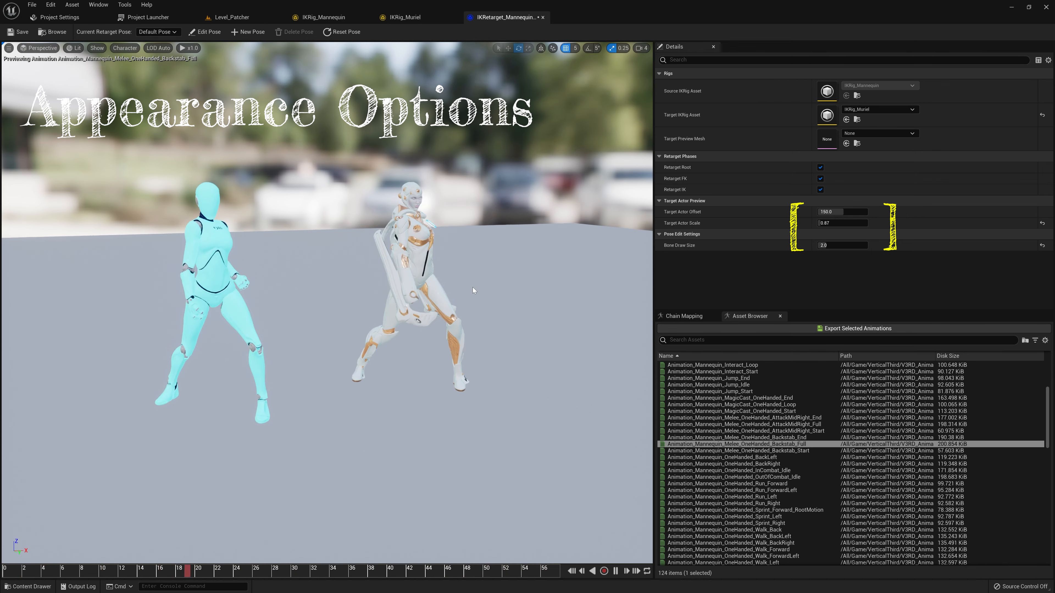
Preview the Animation_Mannequin_Battlecry and Animation_Mannequin_Fly_Idle animations on both characters.
{"action": "scroll", "coordinate": [758, 439], "scroll_direction": "up", "scroll_amount": 8}
{"action": "double_click", "coordinate": [743, 385]}
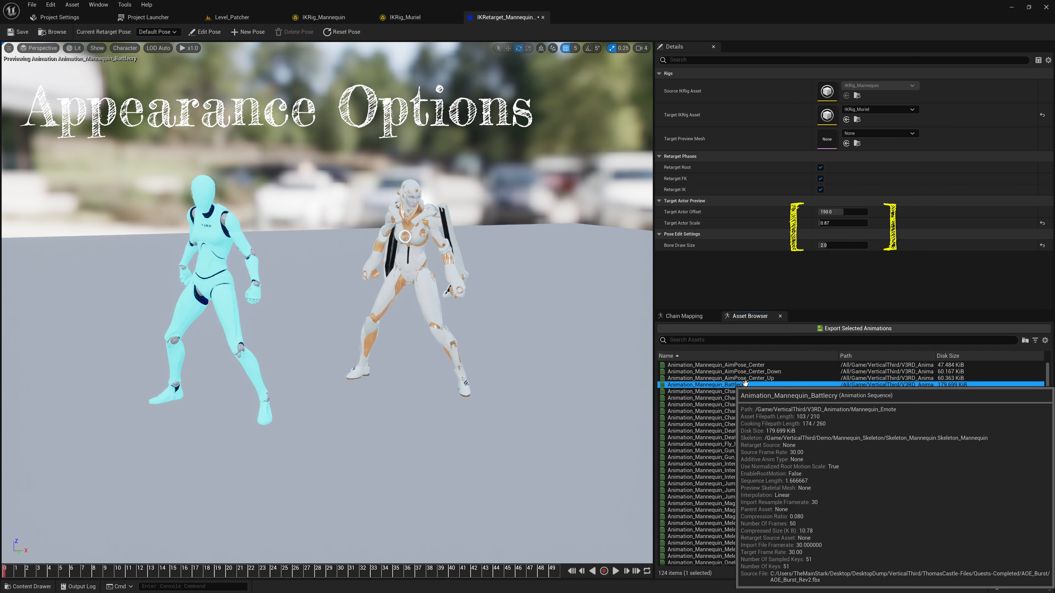
{"action": "left_click", "coordinate": [616, 572]}
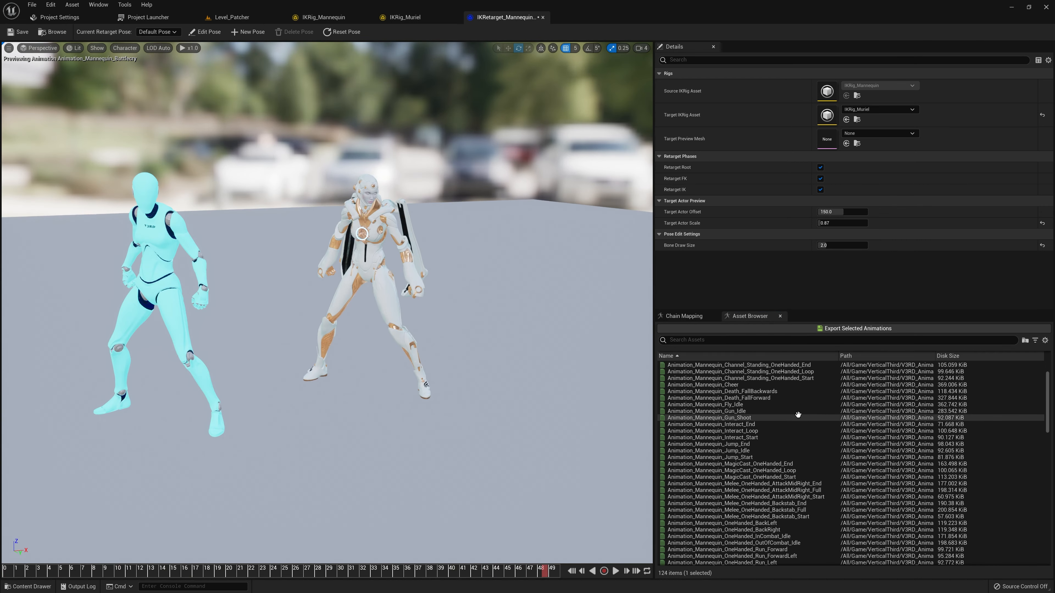
{"action": "double_click", "coordinate": [798, 404]}
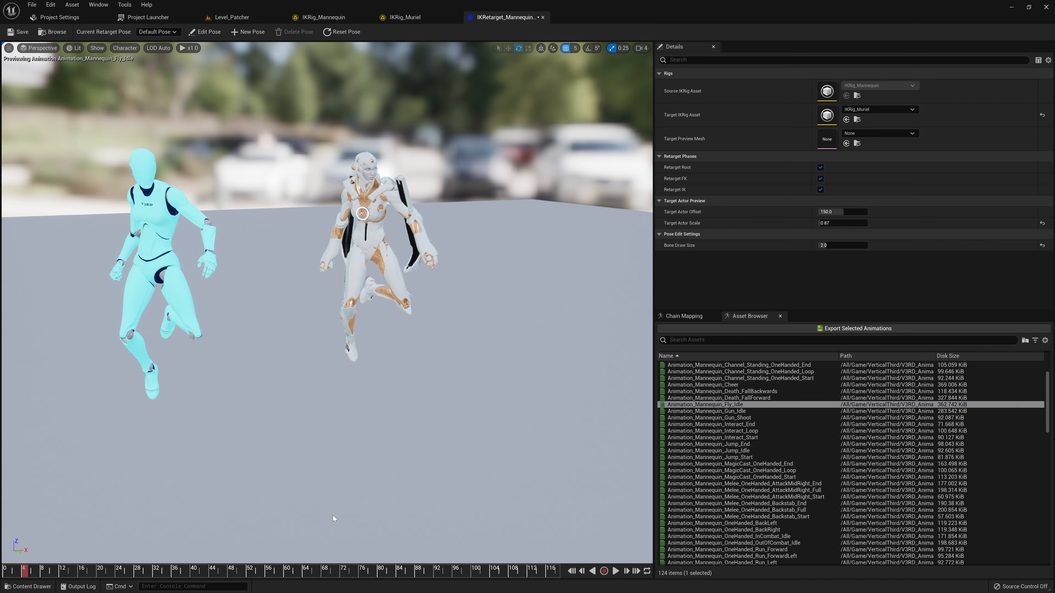
Check the Fly_Idle preview from another angle and close the IKRetarget_Mannequin_Muriel, IKRig_Muriel and IKRig_Mannequin editors.
{"action": "right_click_drag", "start_coordinate": [328, 299], "coordinate": [233, 287]}
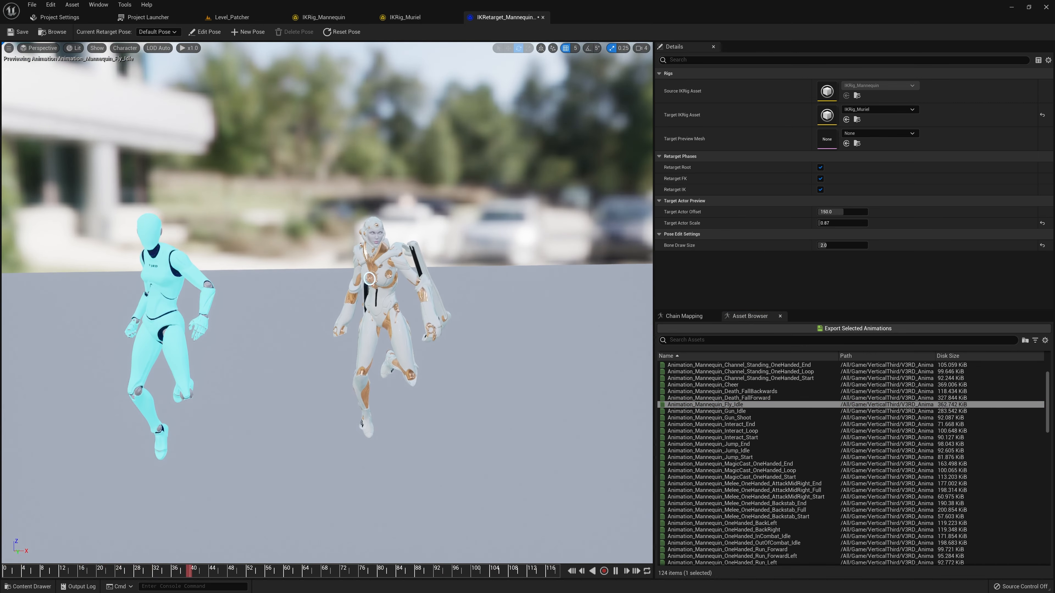
{"action": "right_click_drag", "start_coordinate": [328, 299], "coordinate": [311, 320]}
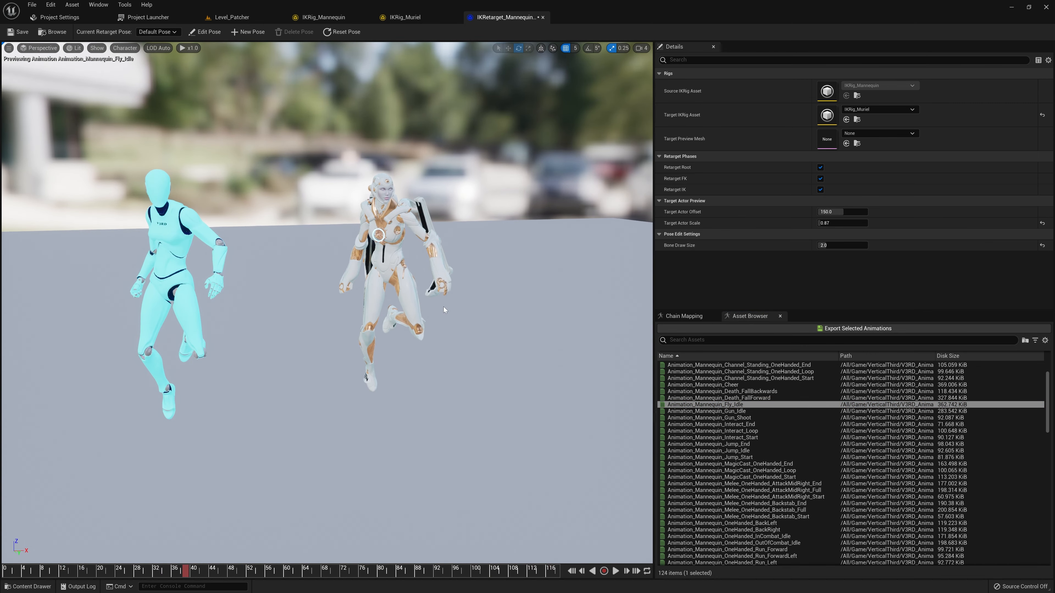
{"action": "left_click", "coordinate": [542, 17]}
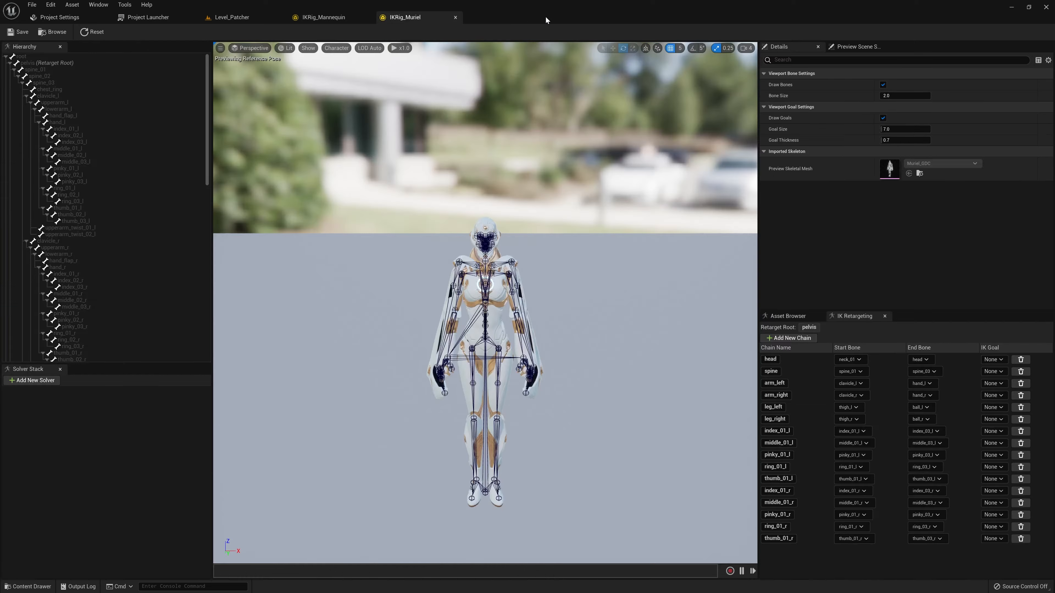
{"action": "left_click", "coordinate": [455, 17]}
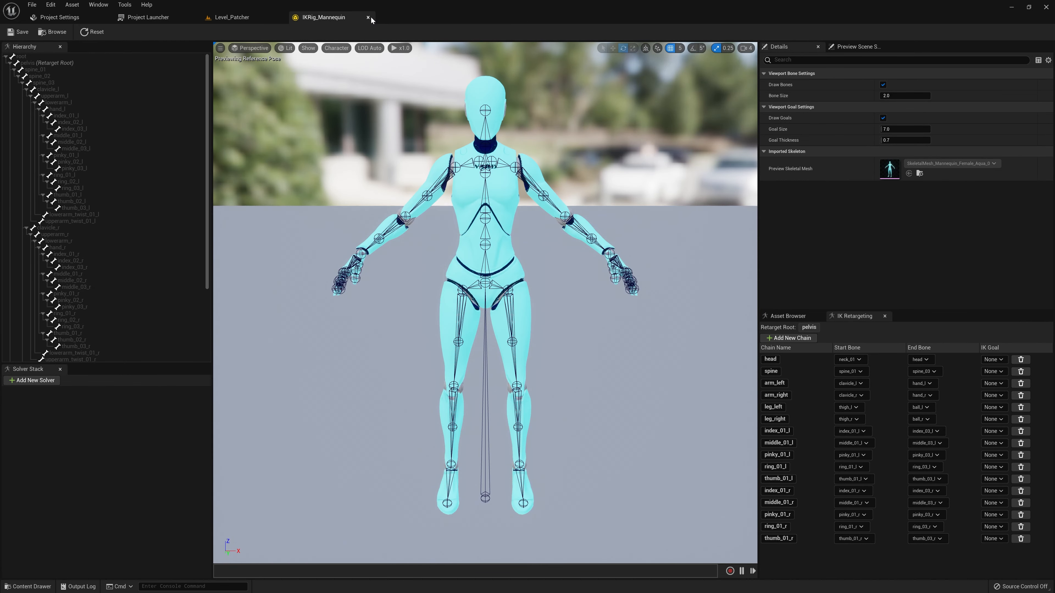
{"action": "left_click", "coordinate": [368, 17]}
{"action": "left_click", "coordinate": [404, 446]}
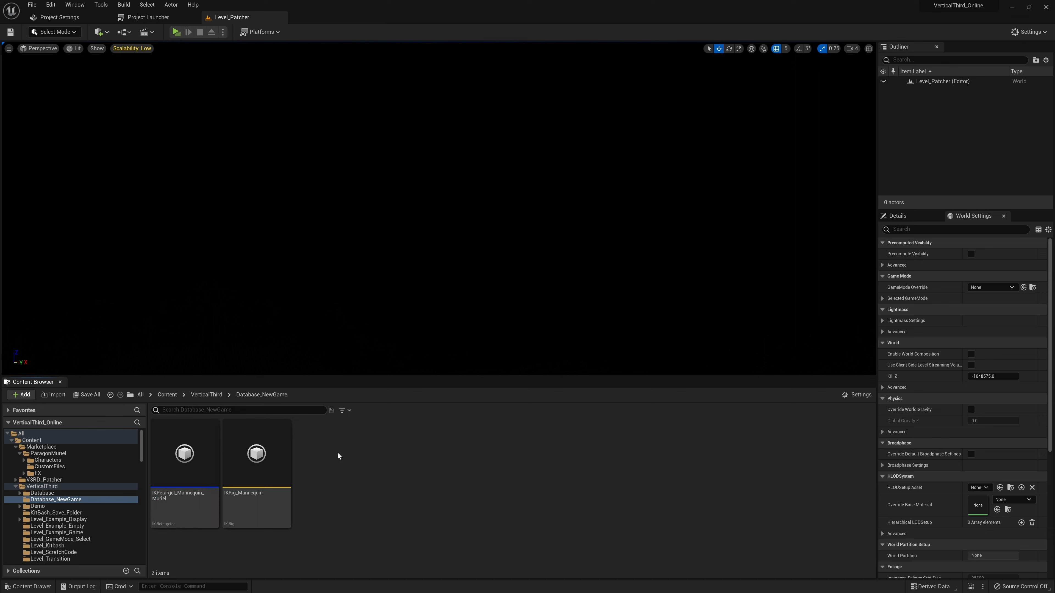
Show the whole Content folder and filter its assets by the Animation Blueprint type.
{"action": "right_click", "coordinate": [333, 452]}
{"action": "left_click", "coordinate": [334, 472]}
{"action": "left_click", "coordinate": [28, 440]}
{"action": "left_click", "coordinate": [343, 410]}
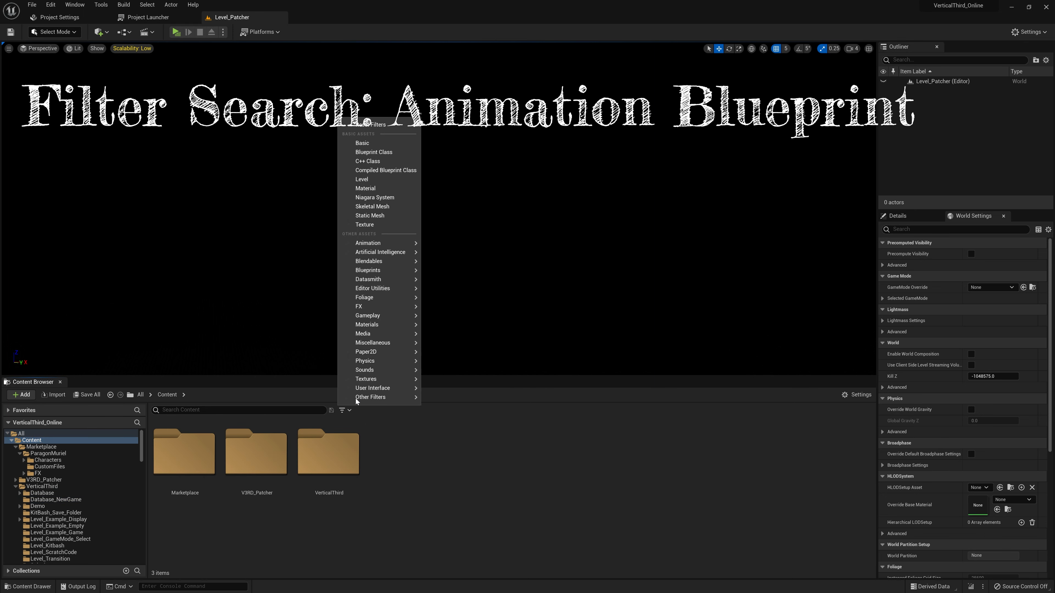
{"action": "mouse_move", "coordinate": [388, 264]}
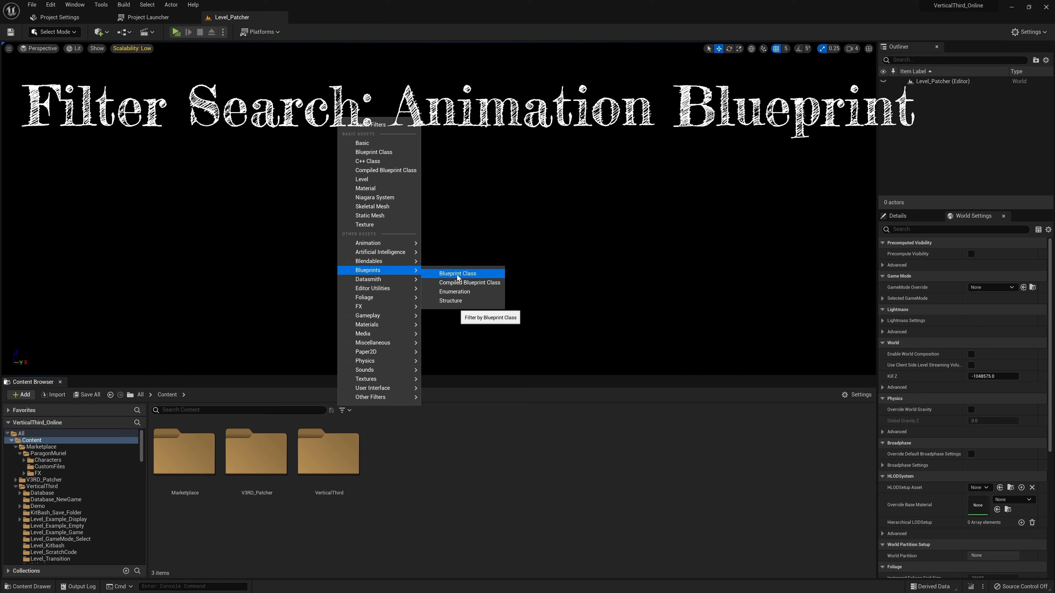
{"action": "mouse_move", "coordinate": [394, 243]}
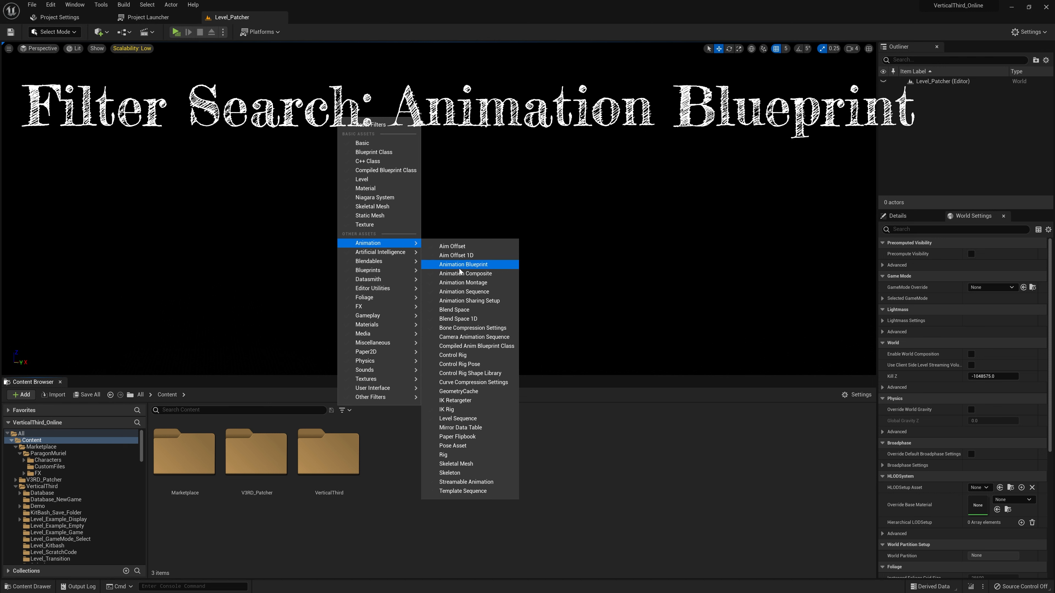
{"action": "left_click", "coordinate": [475, 268]}
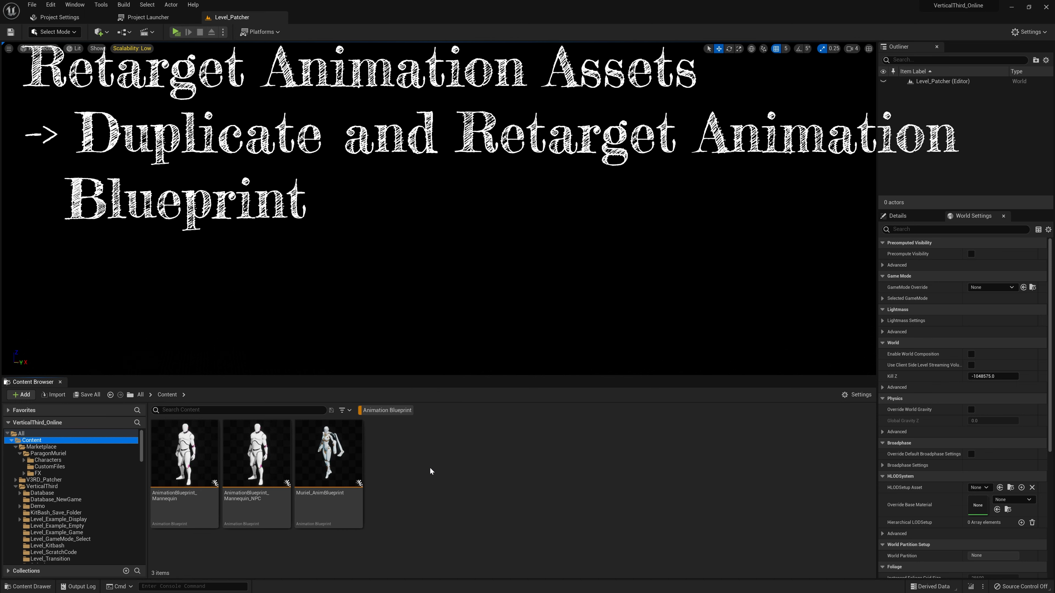
Start Duplicate and Retarget Animation Blueprint on AnimationBlueprint_Mannequin, using IKRetarget_Mannequin_Muriel as the IK Retargeter.
{"action": "right_click", "coordinate": [190, 454]}
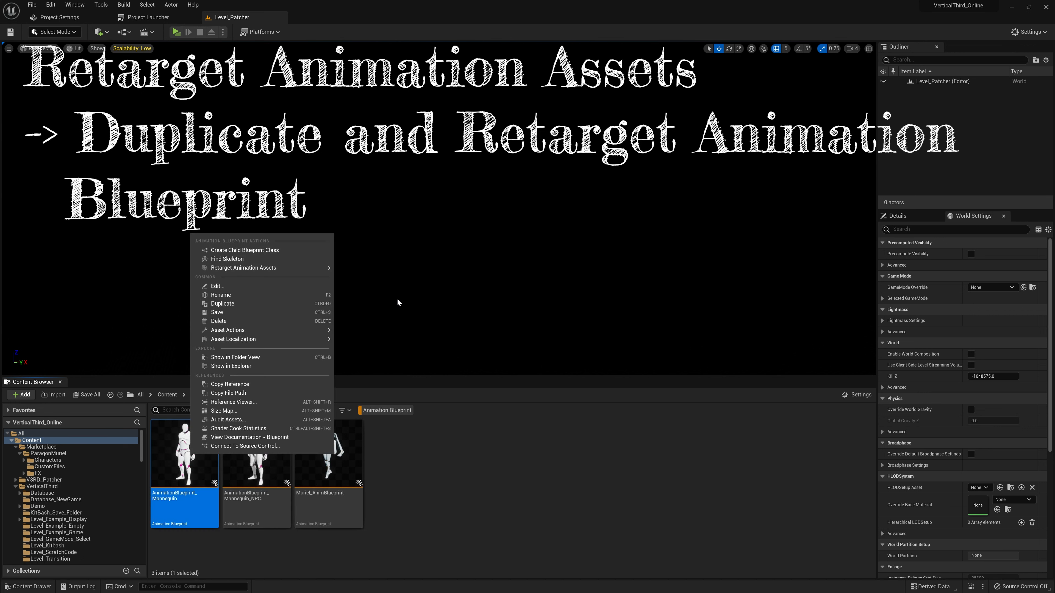
{"action": "mouse_move", "coordinate": [324, 268]}
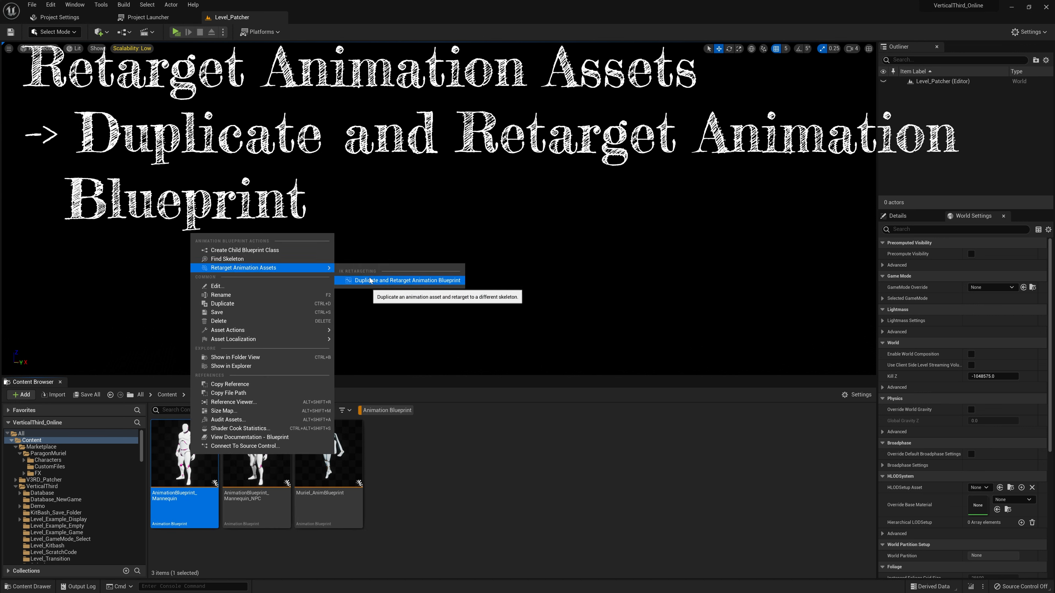
{"action": "left_click", "coordinate": [437, 281]}
{"action": "left_click_drag", "start_coordinate": [527, 217], "coordinate": [463, 133]}
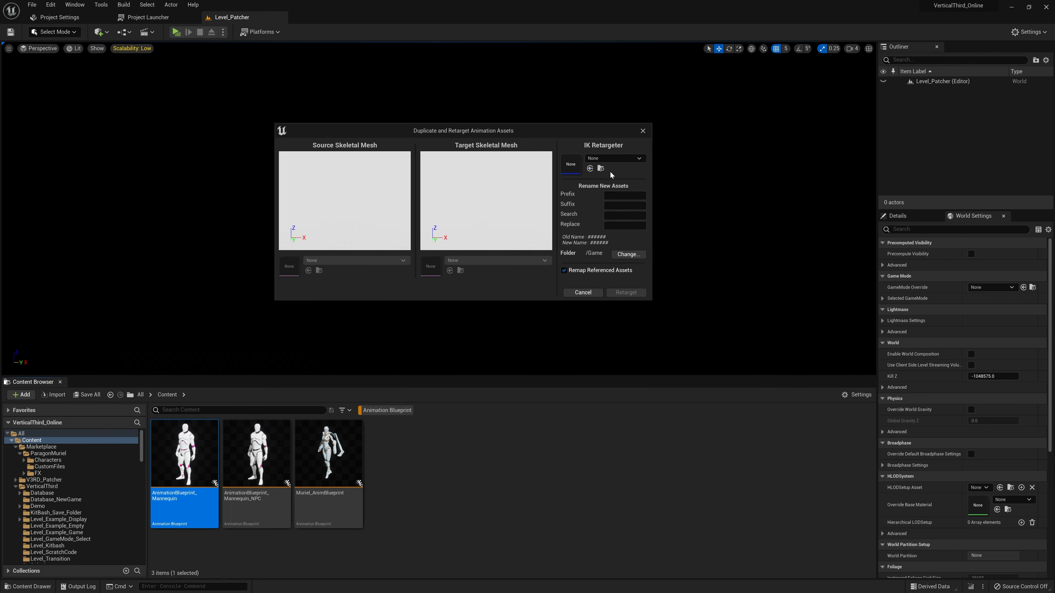
{"action": "left_click", "coordinate": [615, 158]}
{"action": "left_click", "coordinate": [647, 270]}
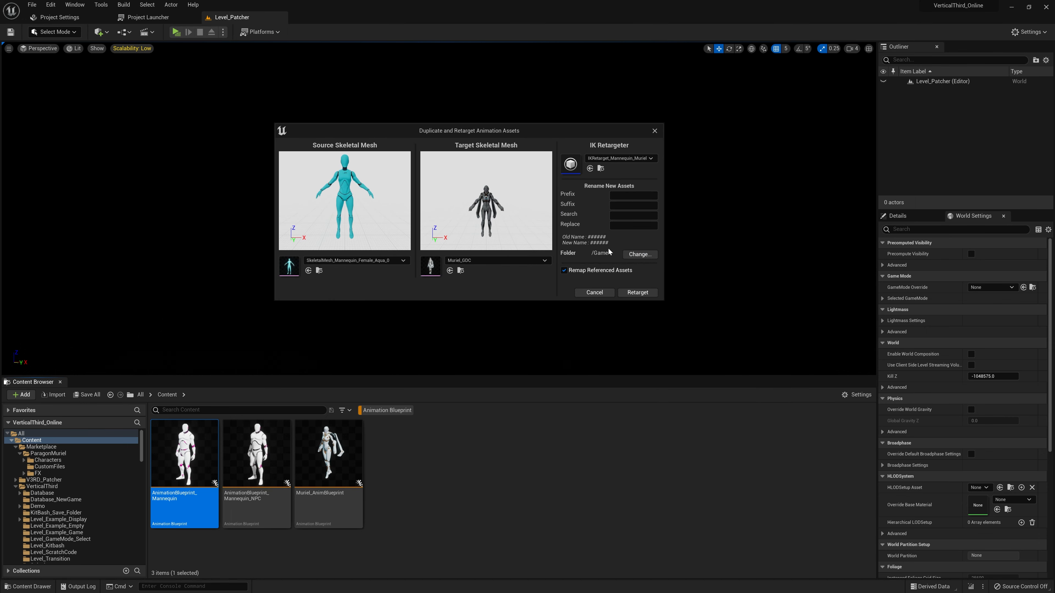
Create an Animation_Retarget folder inside Marketplace/ParagonMuriel/CustomFiles and set it as the export path for the retargeted assets.
{"action": "left_click", "coordinate": [640, 254]}
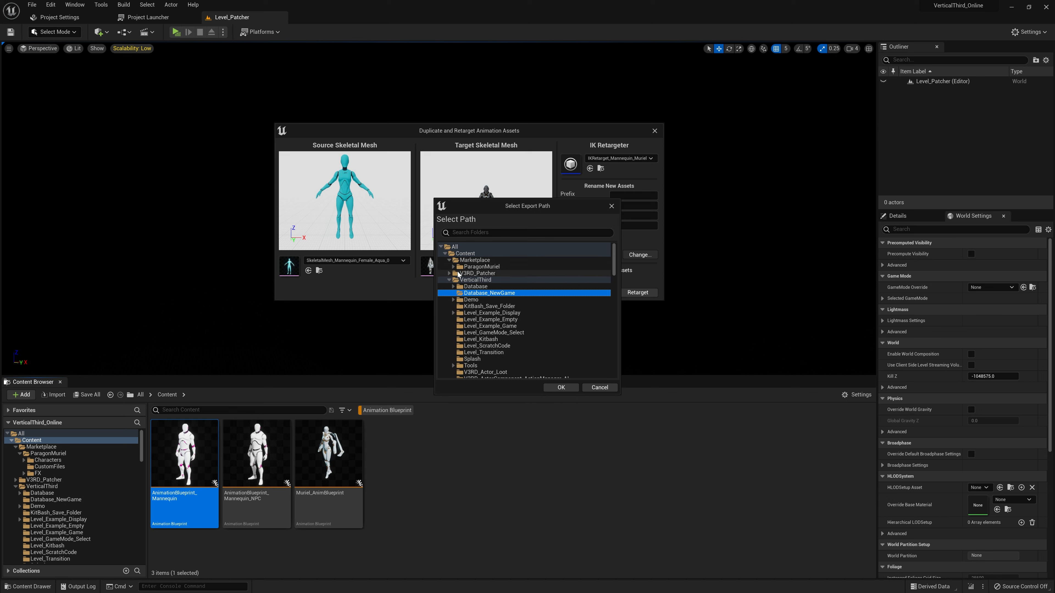
{"action": "left_click", "coordinate": [454, 267]}
{"action": "right_click", "coordinate": [481, 280]}
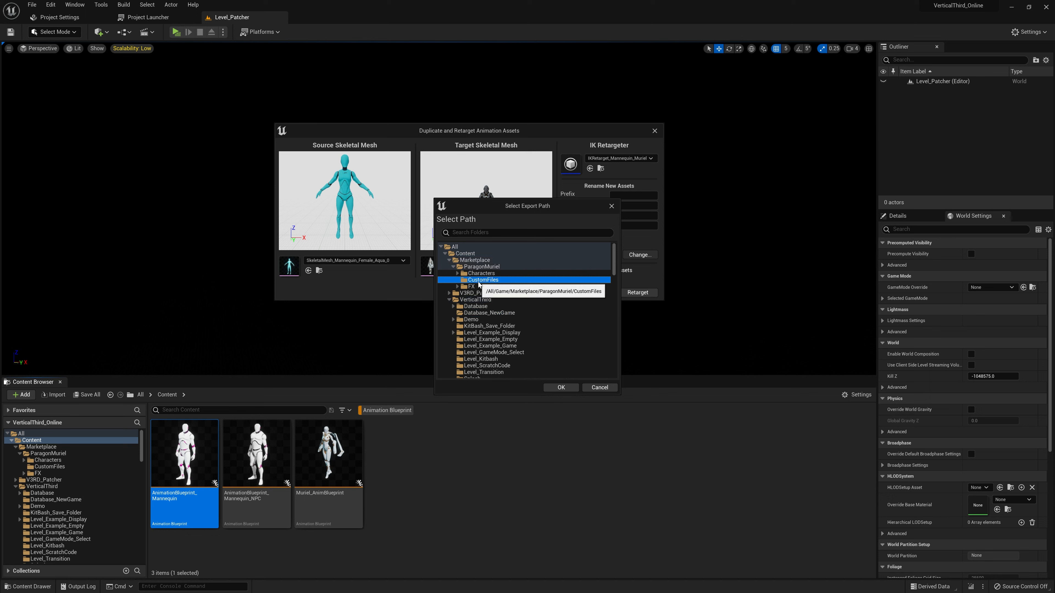
{"action": "left_click", "coordinate": [510, 288]}
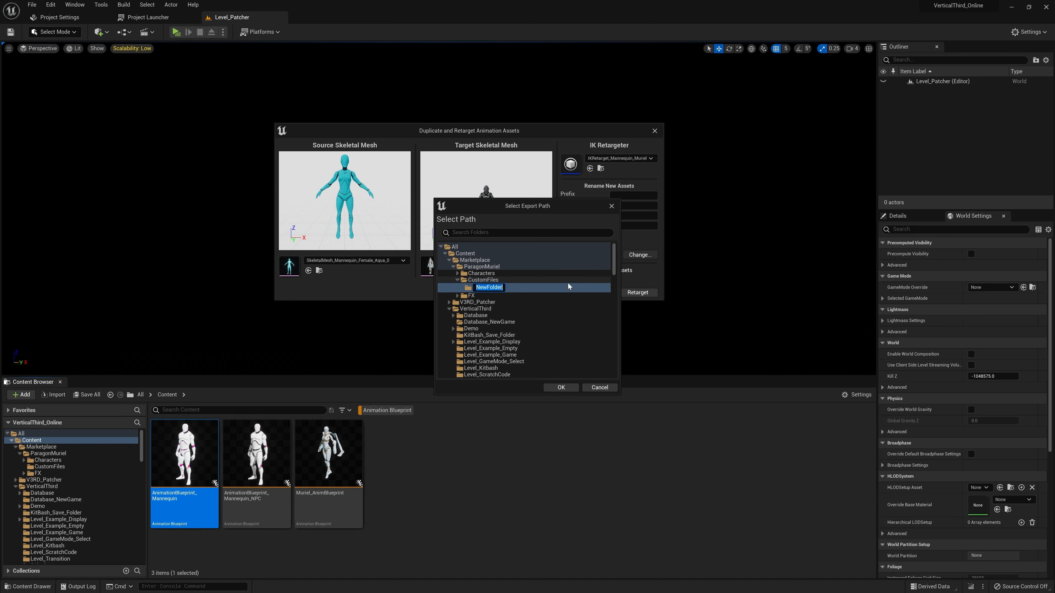
{"action": "type", "text": "An"}
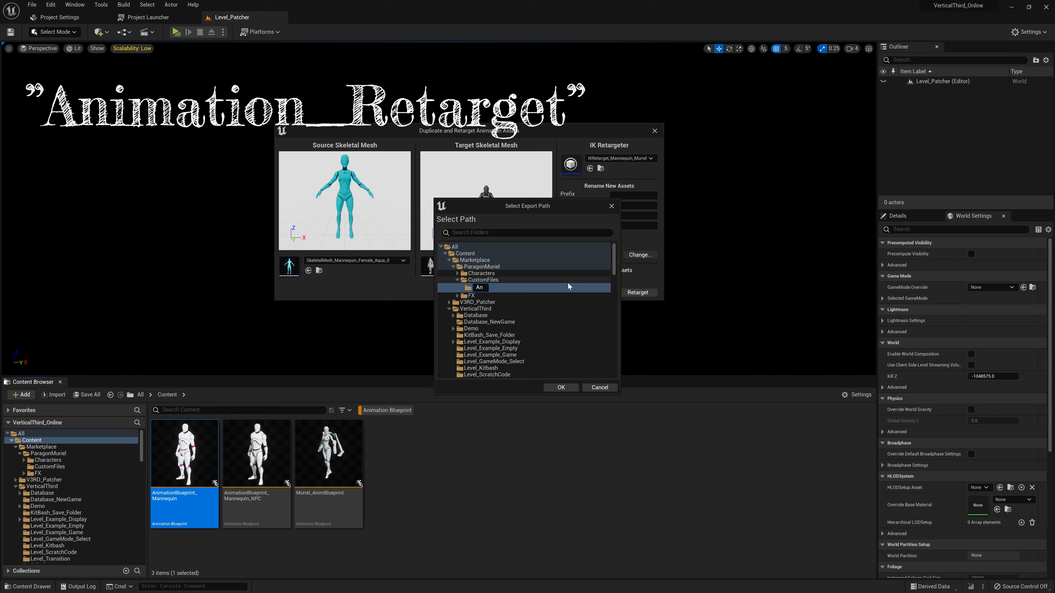
{"action": "key", "text": "BackSpace"}
{"action": "type", "text": "nimation_Retarget"}
{"action": "key", "text": "Return"}
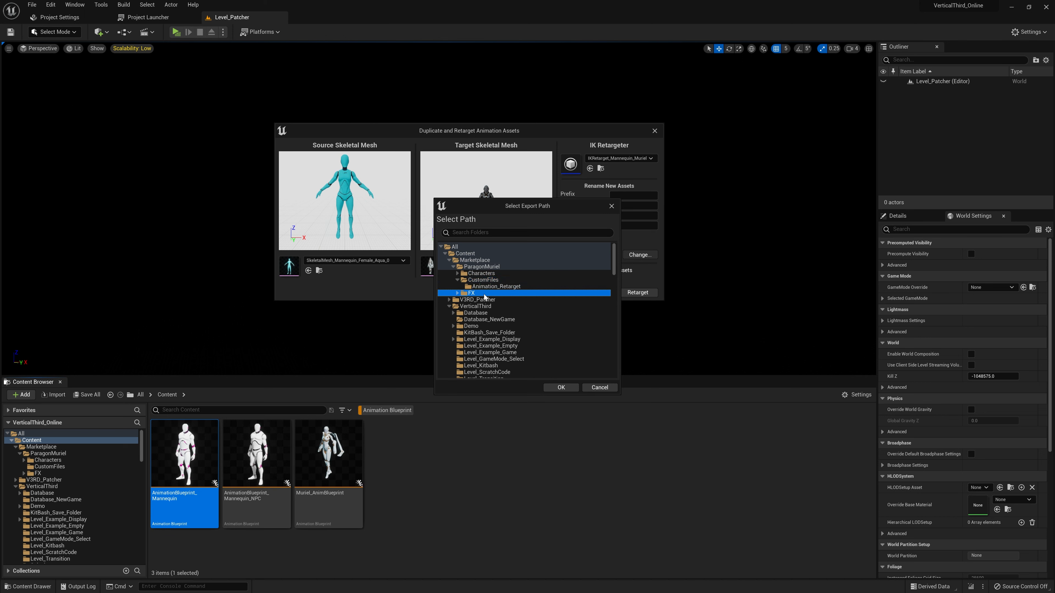
{"action": "left_click", "coordinate": [559, 387]}
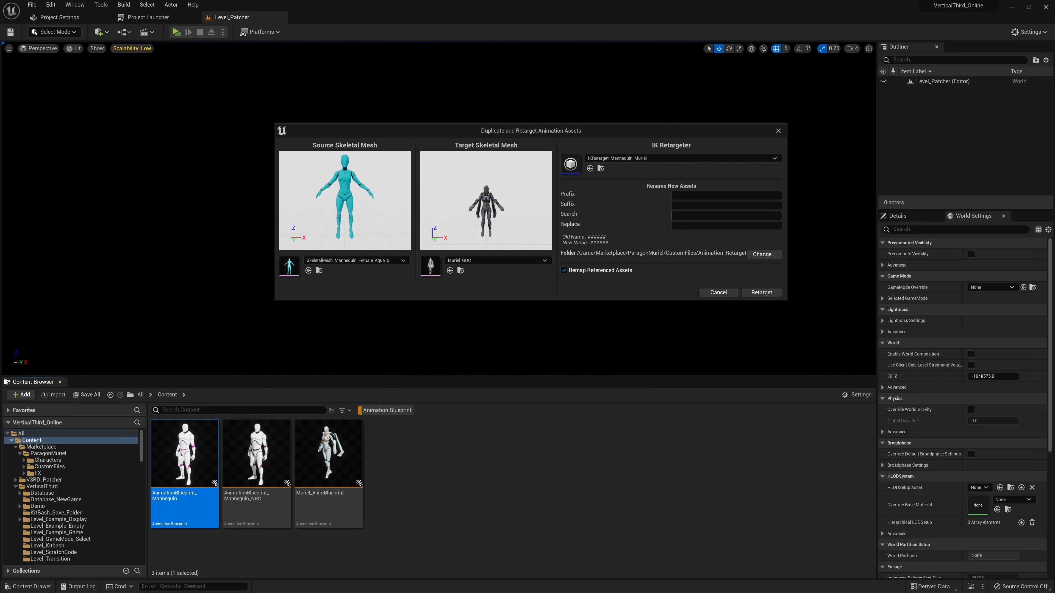
Replace "Mannequin" with "Muriel" in the new asset names and run the retarget.
{"action": "type", "text": "Man"}
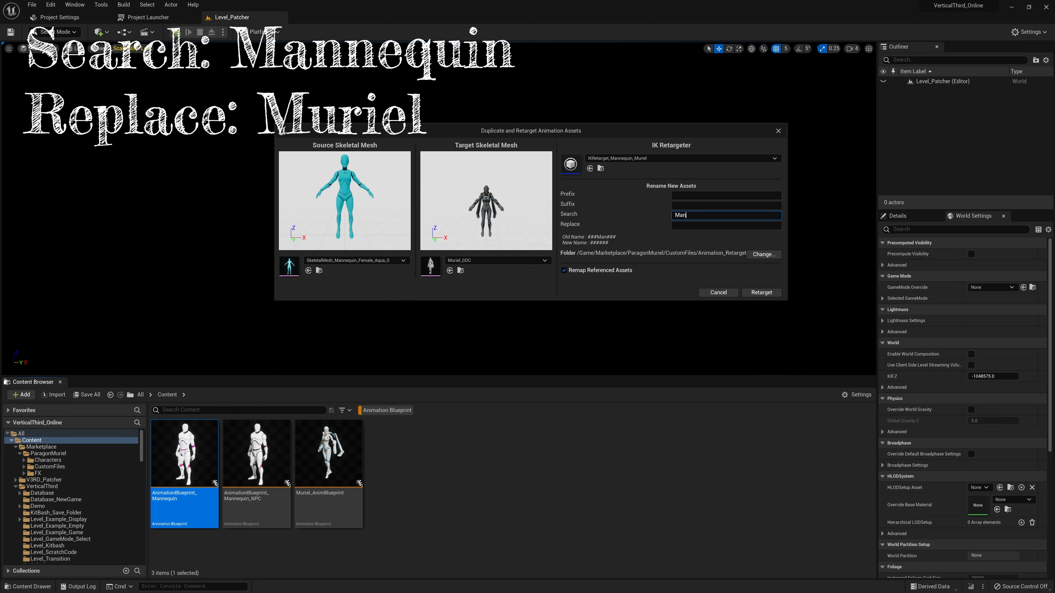
{"action": "type", "text": "nequin"}
{"action": "left_click", "coordinate": [696, 226]}
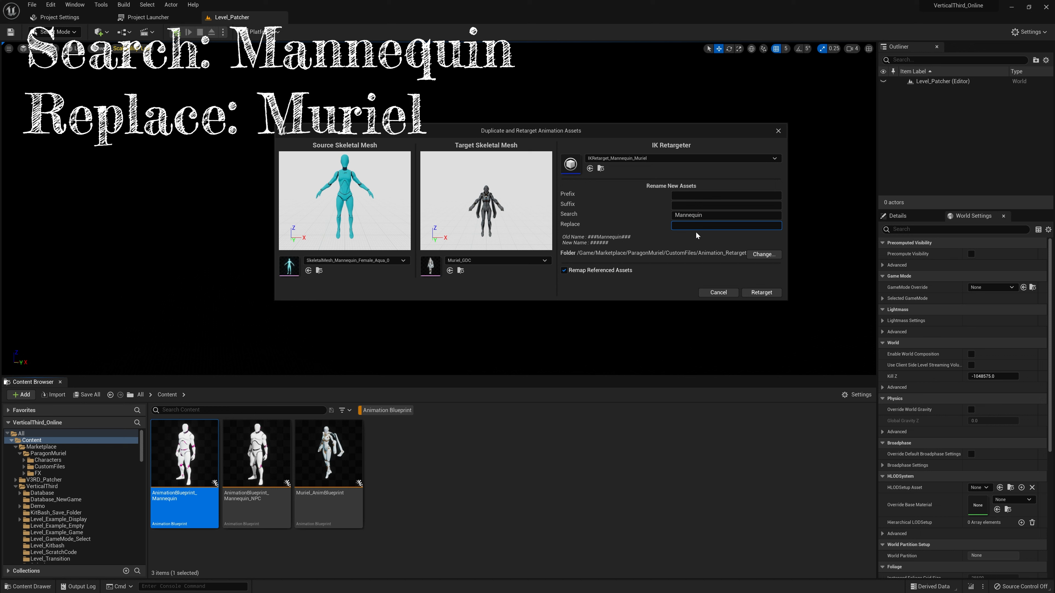
{"action": "type", "text": "Muriel"}
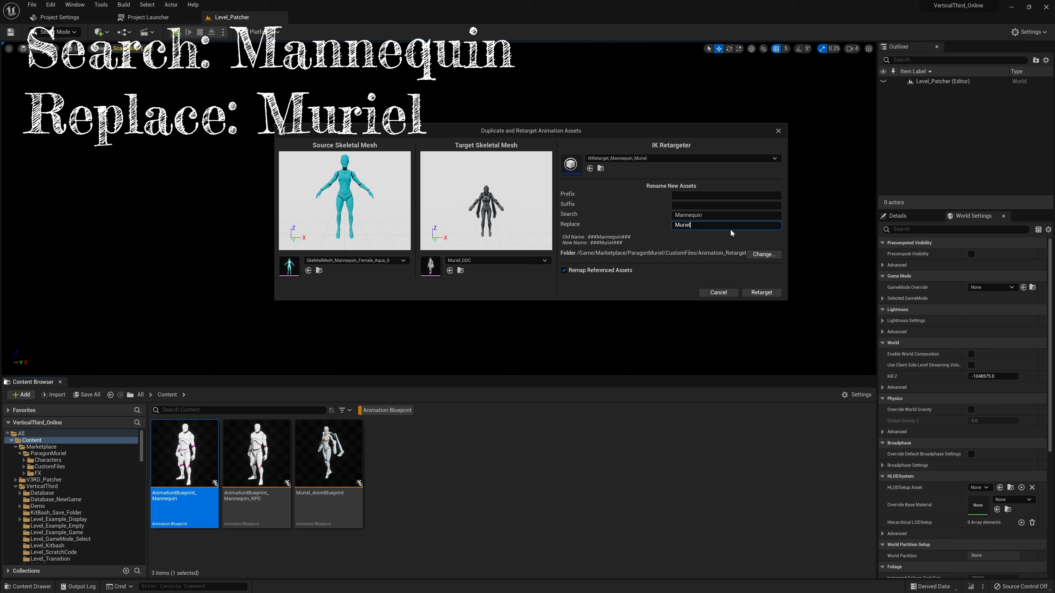
{"action": "left_click", "coordinate": [763, 293]}
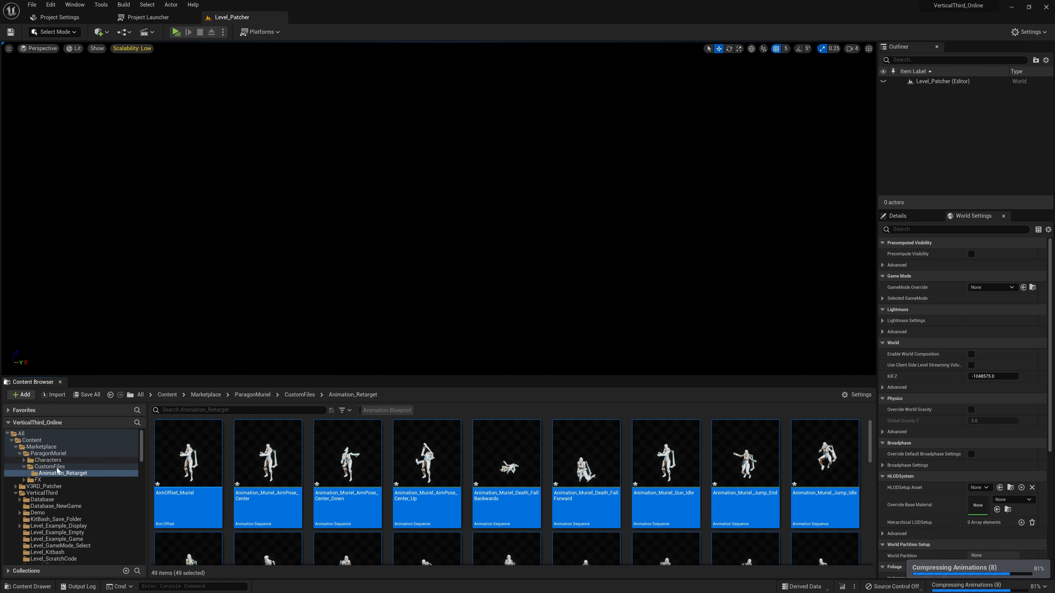
Return to the top-level Content folder and search its assets for "pl".
{"action": "left_click", "coordinate": [58, 507]}
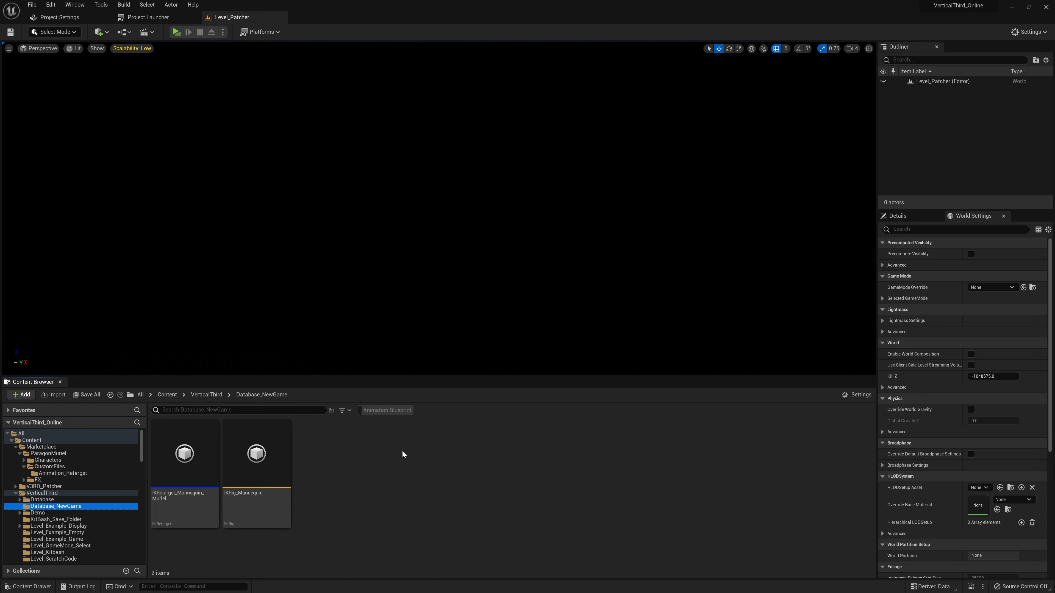
{"action": "left_click", "coordinate": [394, 459]}
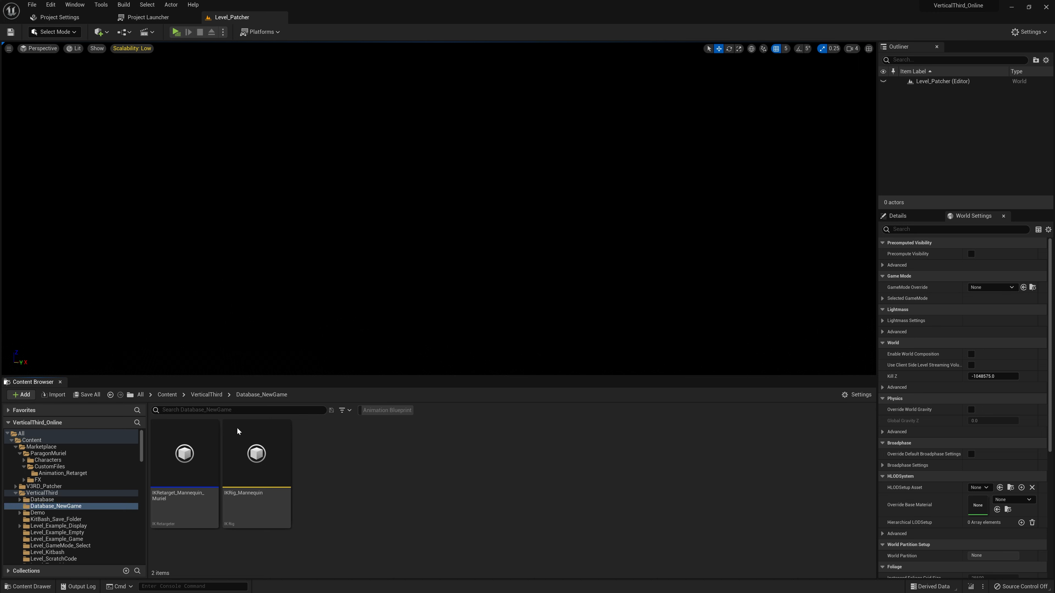
{"action": "left_click", "coordinate": [41, 441]}
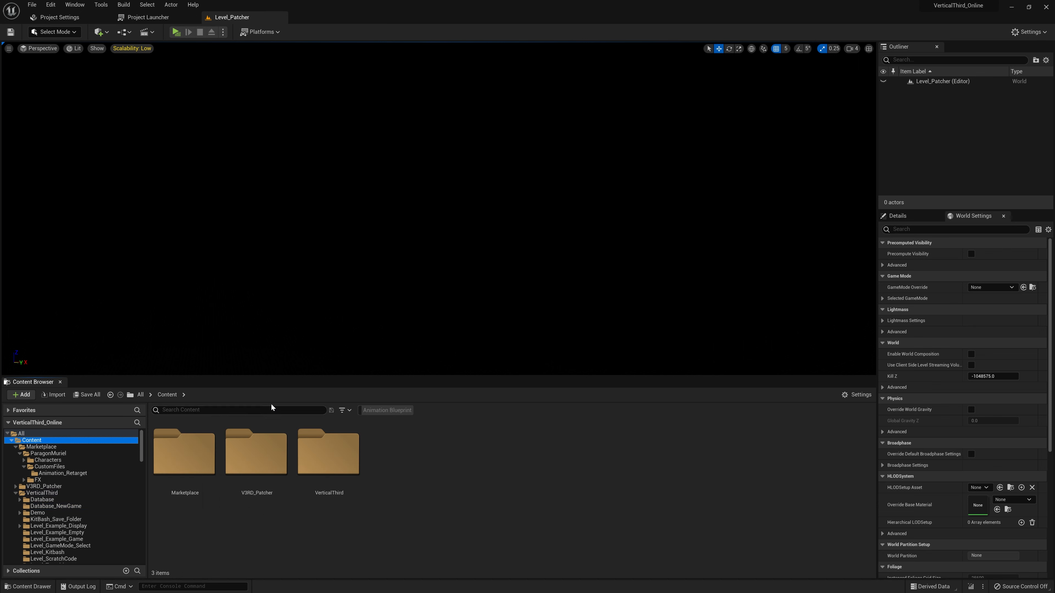
{"action": "type", "text": "pl"}
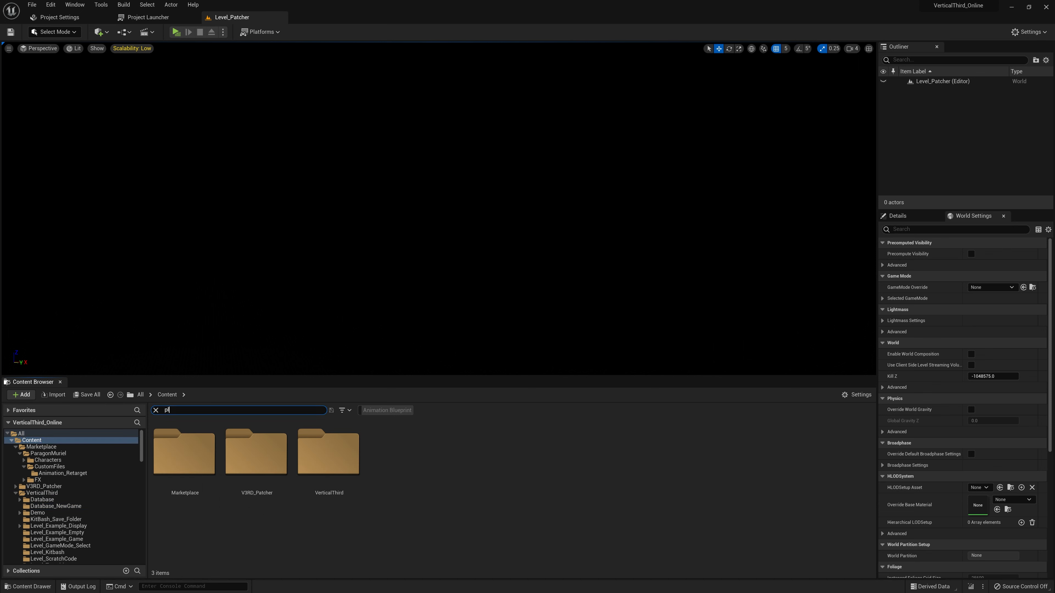
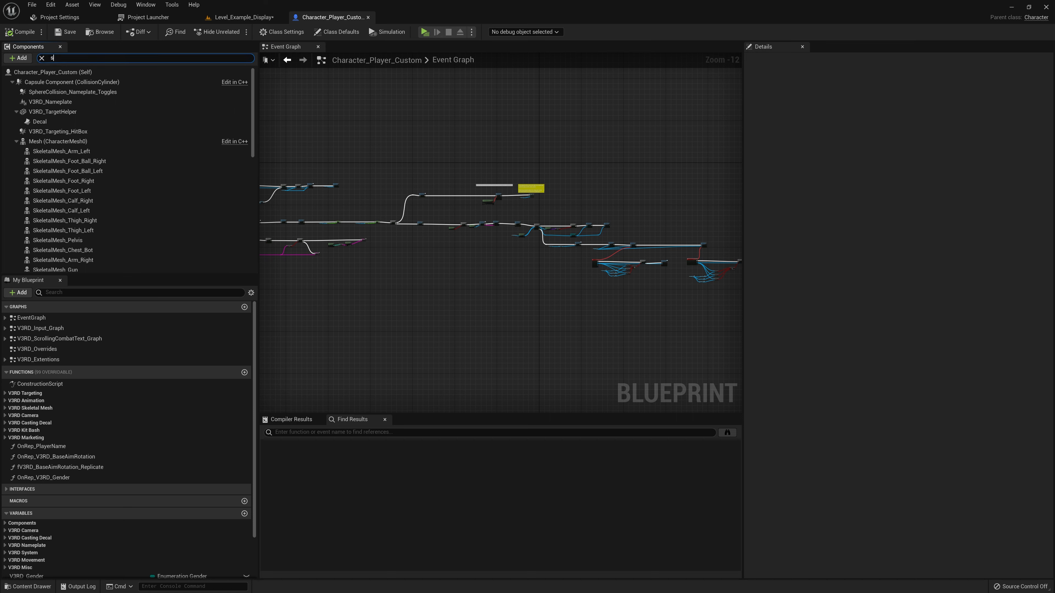
Filter the components for "skeletalmesh" and select every body-part mesh, leaving out SkeletalMesh_Gun, SkeletalMesh_LeftHand_Item and SkeletalMesh_RightHand_Item.
{"action": "type", "text": "keletalmesh"}
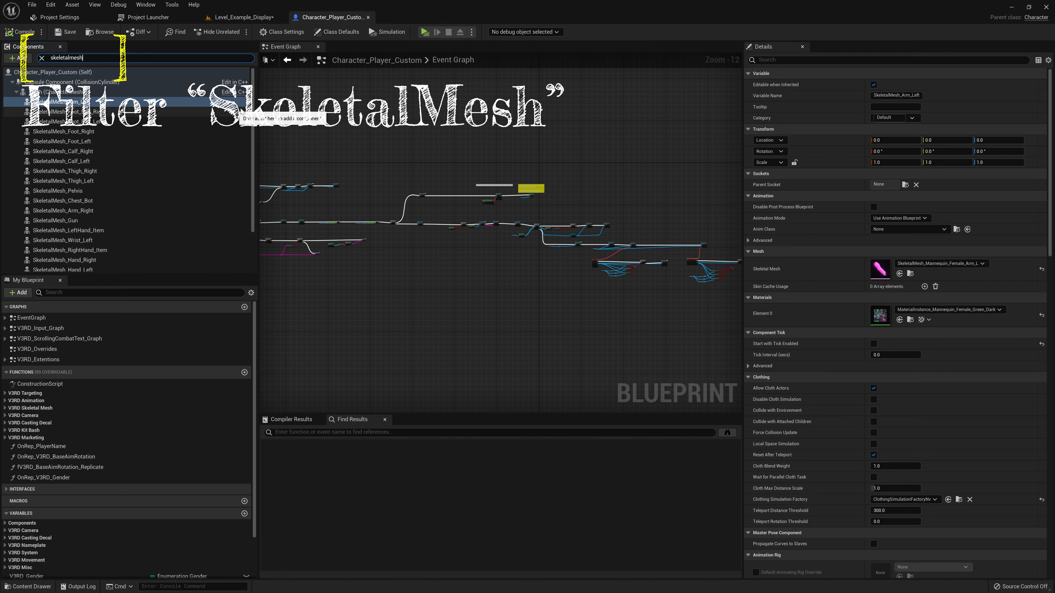
{"action": "left_click", "coordinate": [111, 111]}
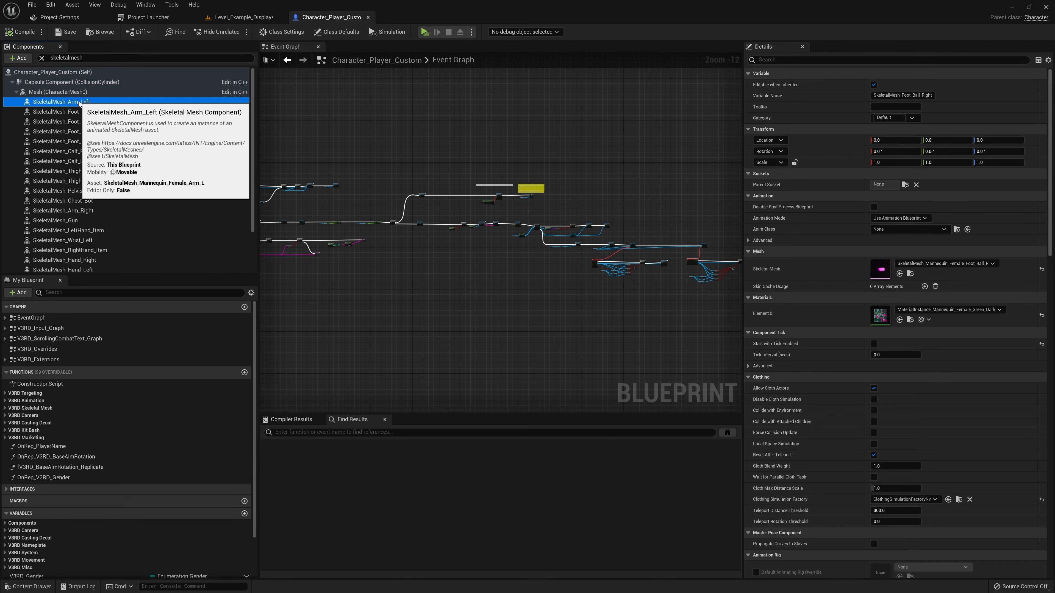
{"action": "left_click", "coordinate": [104, 113], "text": "ctrl"}
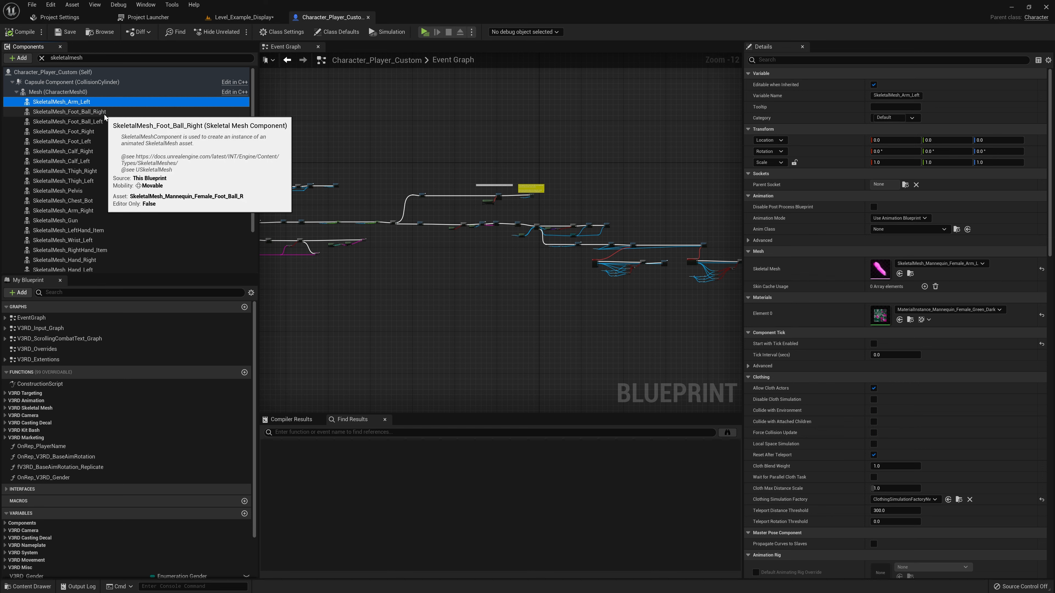
{"action": "left_click", "coordinate": [95, 122], "text": "ctrl"}
{"action": "left_click", "coordinate": [92, 130], "text": "ctrl"}
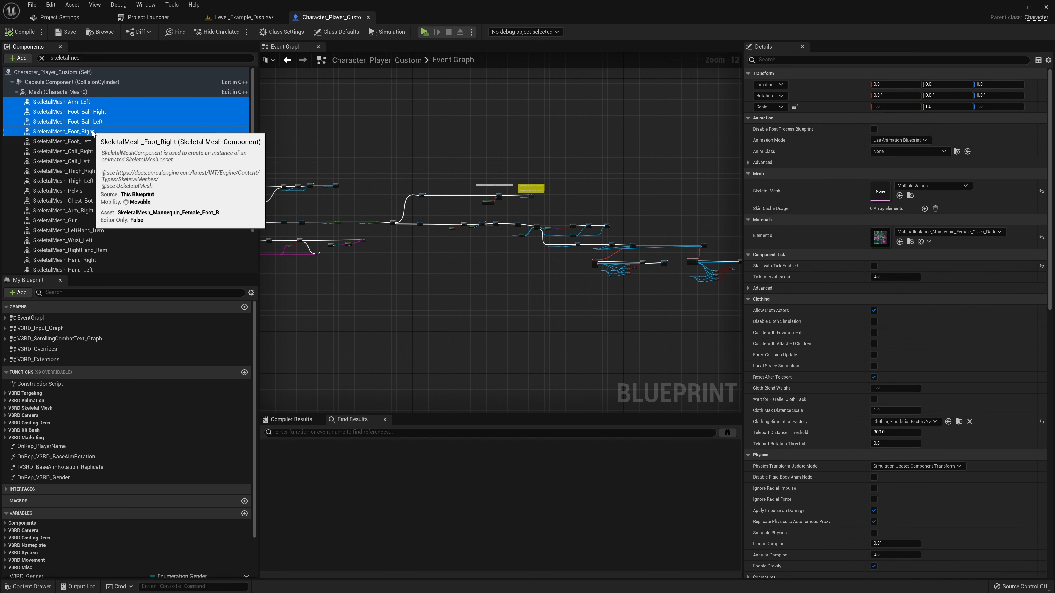
{"action": "left_click", "coordinate": [91, 141], "text": "ctrl"}
{"action": "left_click", "coordinate": [91, 151], "text": "ctrl"}
{"action": "left_click", "coordinate": [91, 161], "text": "ctrl"}
{"action": "left_click", "coordinate": [90, 171], "text": "ctrl"}
{"action": "left_click", "coordinate": [90, 181], "text": "ctrl"}
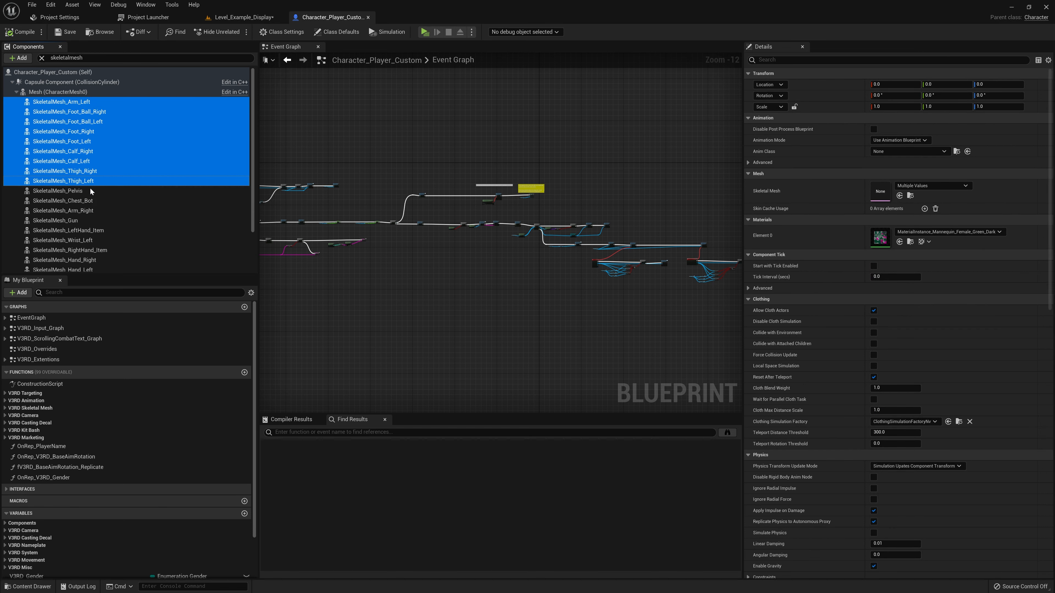
{"action": "left_click", "coordinate": [90, 190], "text": "ctrl"}
{"action": "left_click", "coordinate": [89, 201], "text": "ctrl"}
{"action": "left_click", "coordinate": [89, 211], "text": "ctrl"}
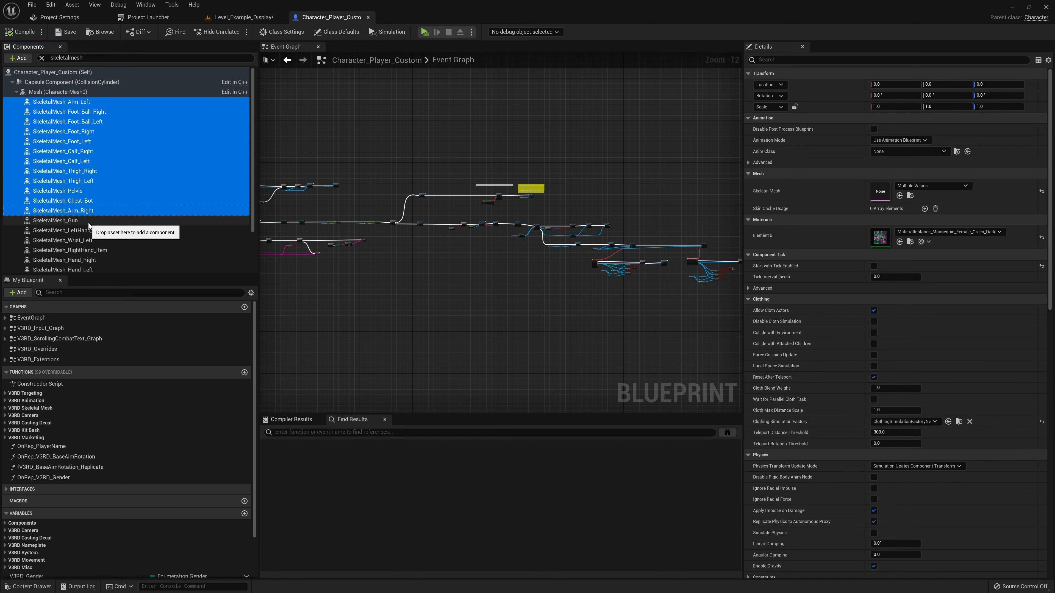
{"action": "scroll", "coordinate": [252, 185], "scroll_direction": "down", "scroll_amount": 3}
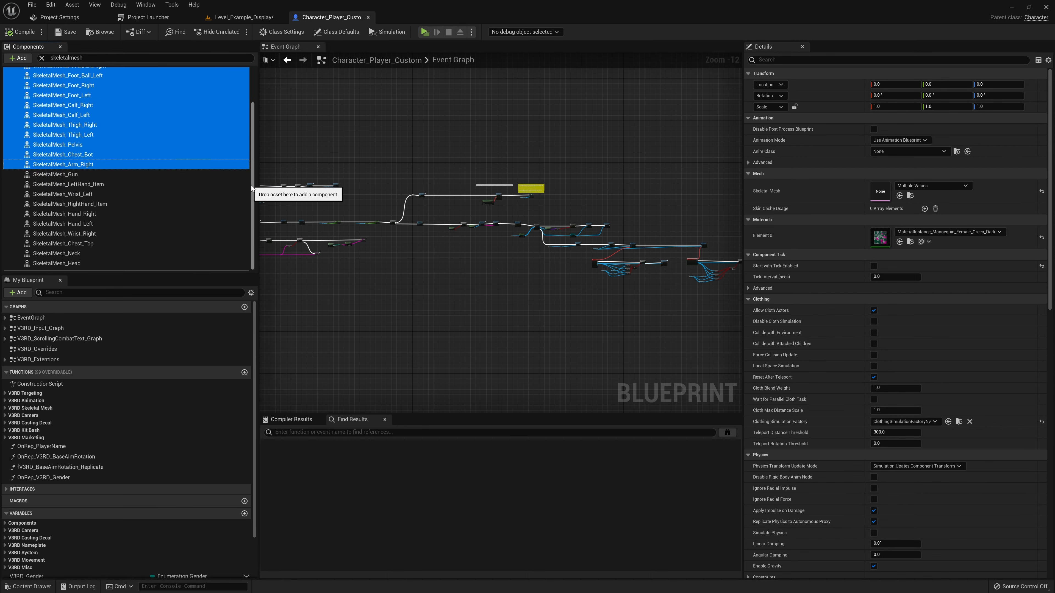
{"action": "left_click", "coordinate": [99, 194], "text": "ctrl"}
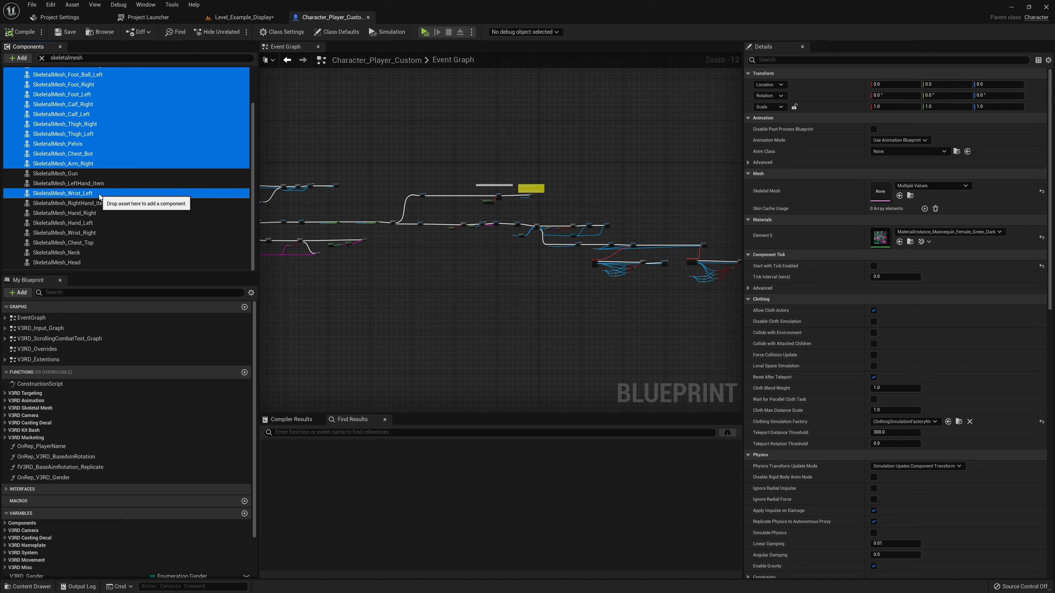
{"action": "left_click", "coordinate": [104, 214], "text": "ctrl"}
{"action": "left_click", "coordinate": [102, 225], "text": "ctrl"}
{"action": "left_click", "coordinate": [102, 233], "text": "ctrl"}
{"action": "left_click", "coordinate": [100, 243], "text": "ctrl"}
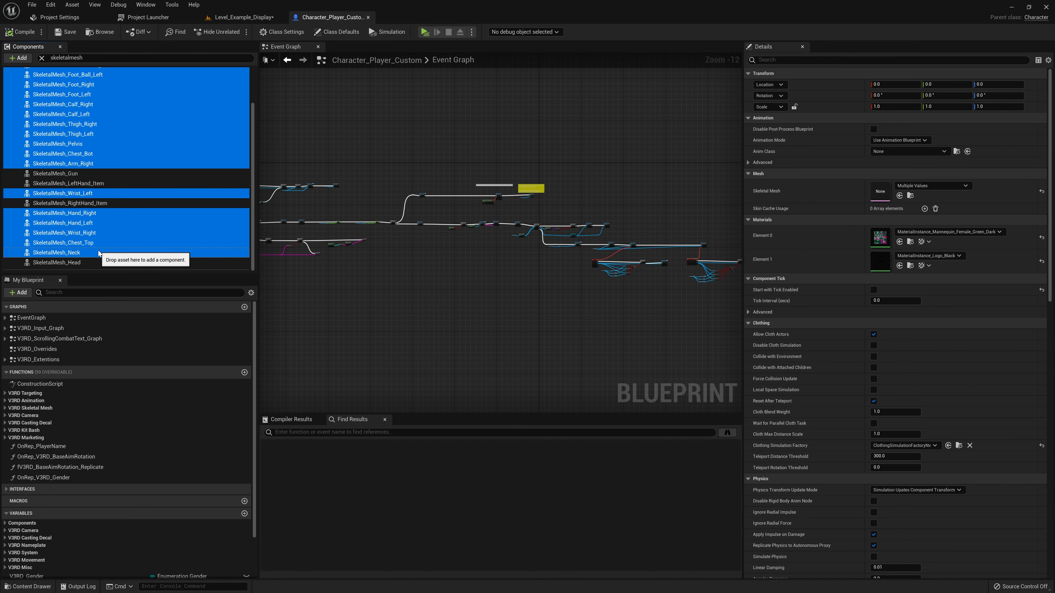
{"action": "left_click", "coordinate": [102, 253], "text": "ctrl"}
{"action": "left_click", "coordinate": [101, 261], "text": "ctrl"}
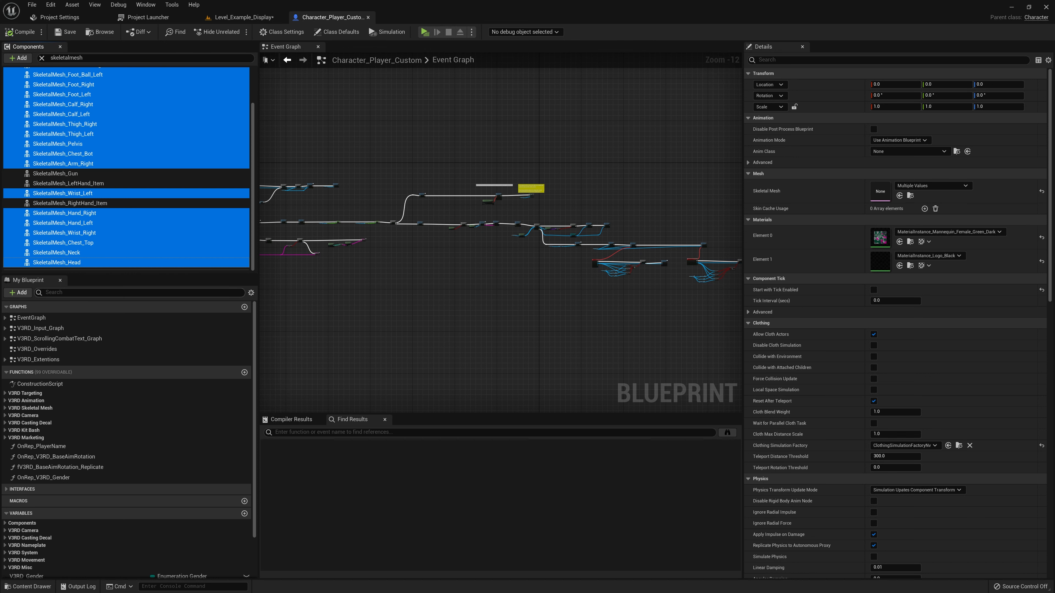
Turn off Visible and turn on Hidden in Game for the selected body-part meshes.
{"action": "left_click", "coordinate": [799, 61]}
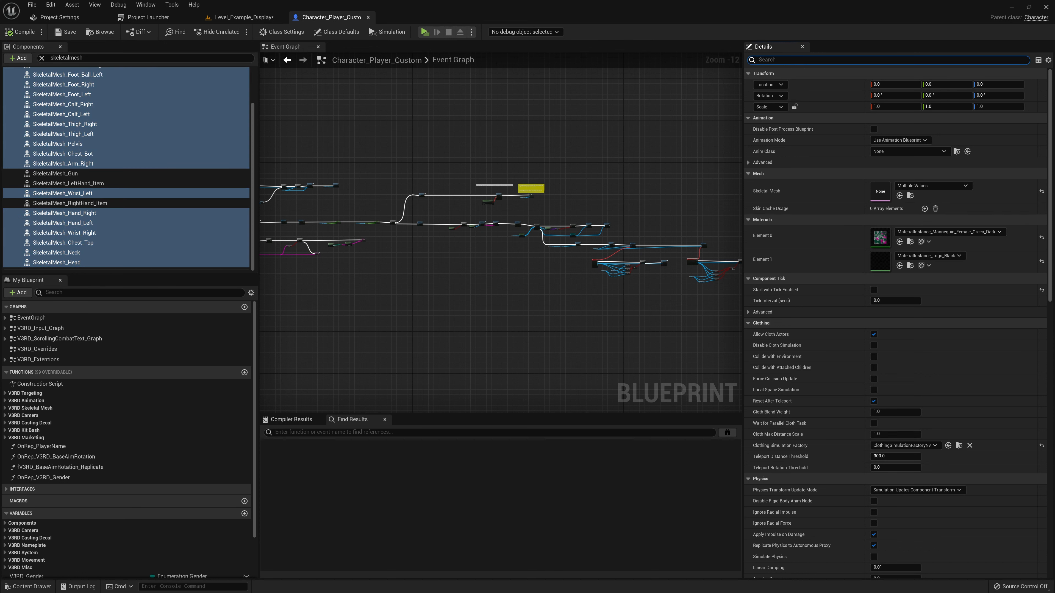
{"action": "type", "text": "visi"}
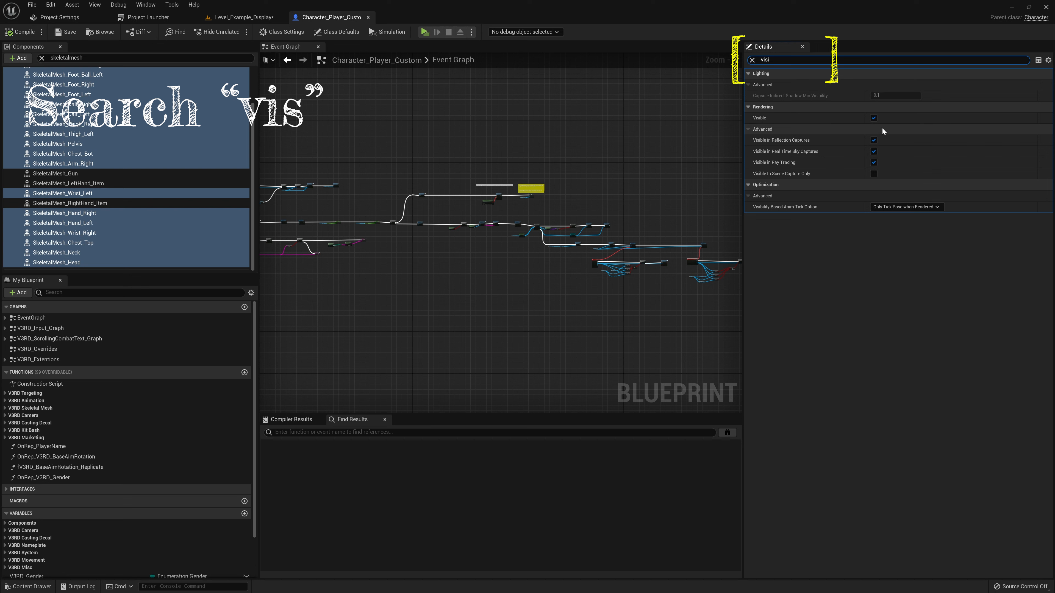
{"action": "left_click", "coordinate": [875, 120]}
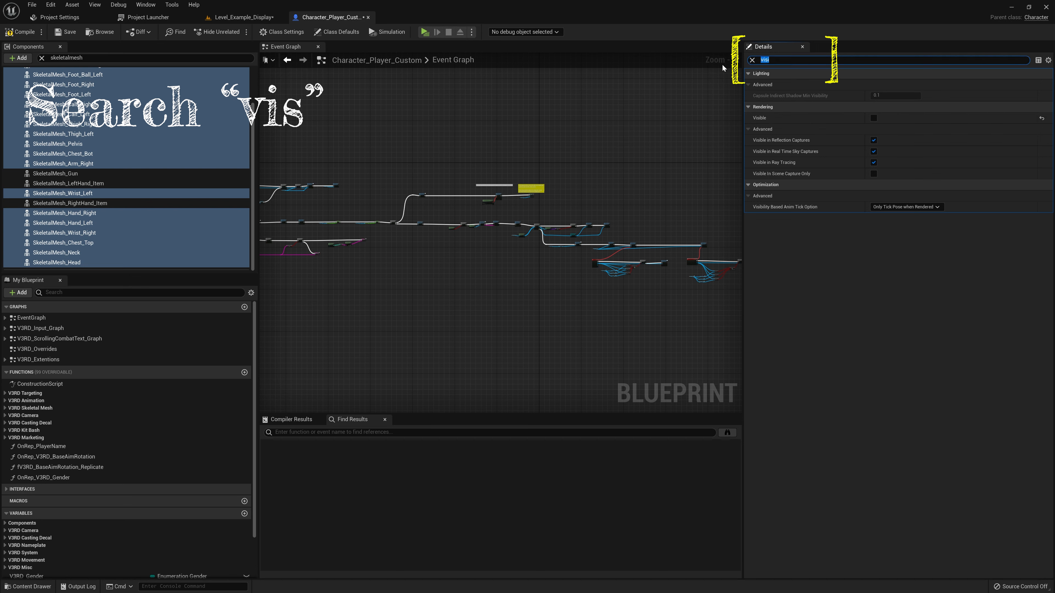
{"action": "type", "text": "hid"}
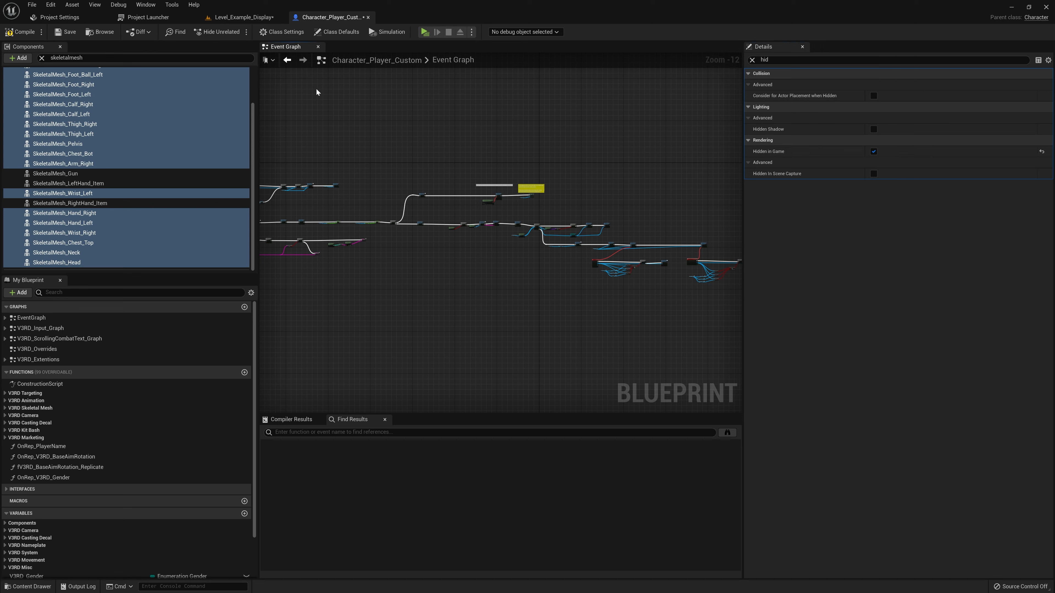
Open the blueprint's Viewport and examine the character from another angle.
{"action": "left_click", "coordinate": [156, 6]}
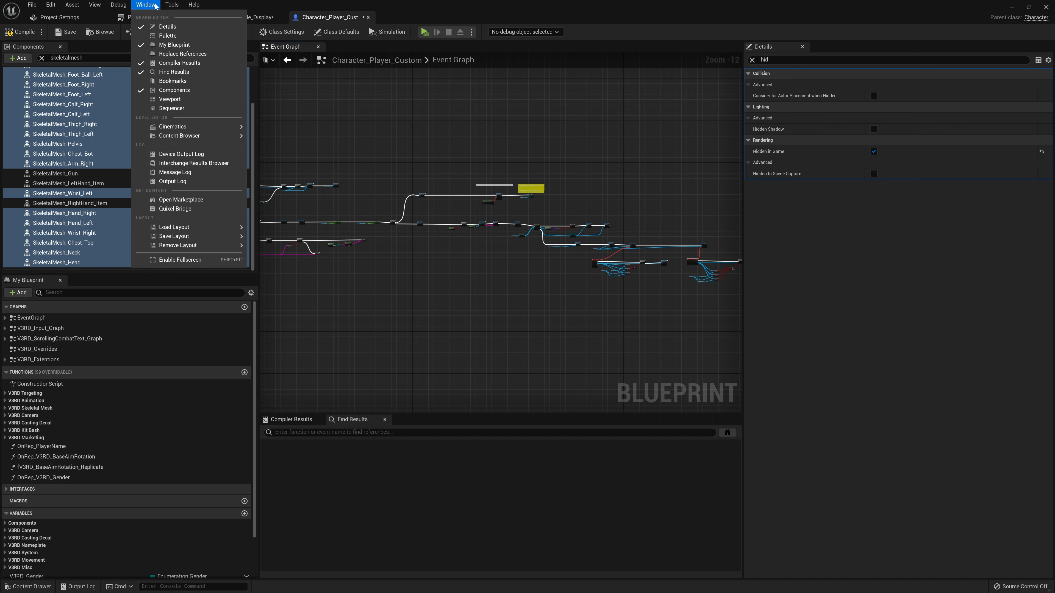
{"action": "left_click", "coordinate": [156, 6]}
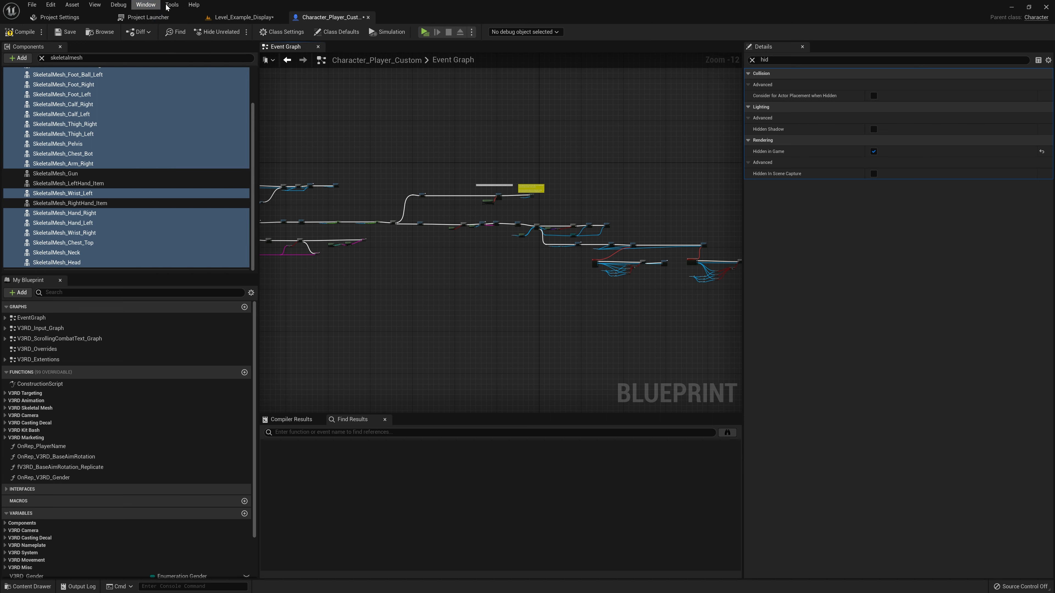
{"action": "left_click", "coordinate": [154, 5]}
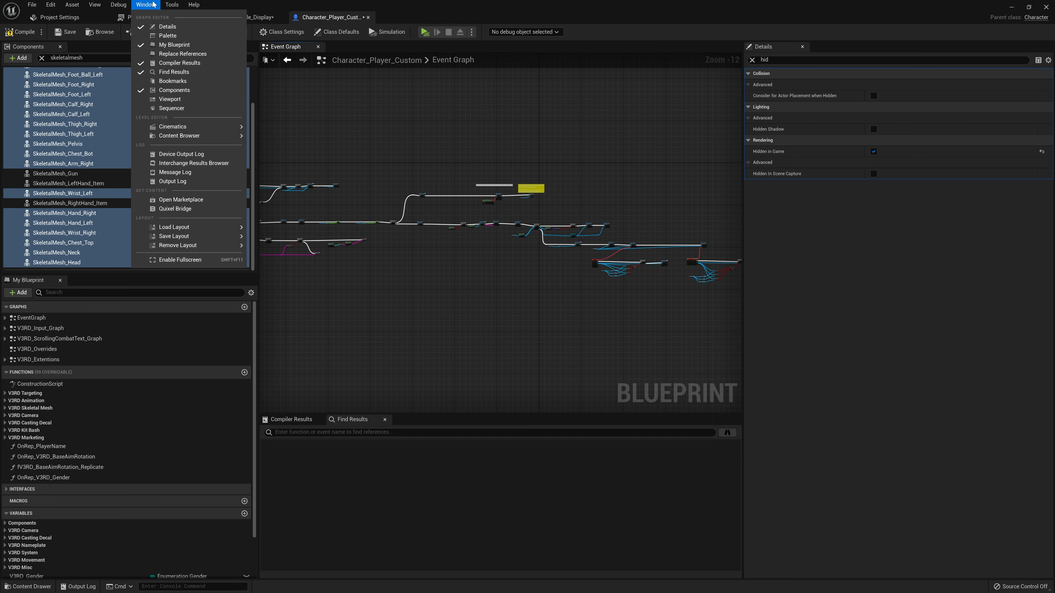
{"action": "left_click", "coordinate": [164, 99]}
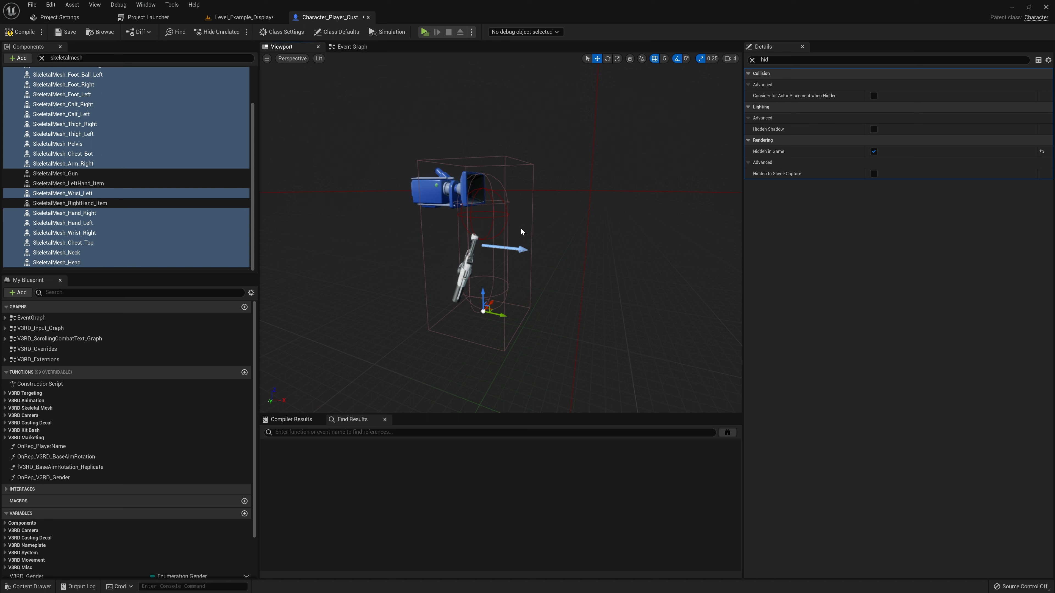
{"action": "left_click_drag", "start_coordinate": [597, 246], "coordinate": [535, 246], "text": "alt"}
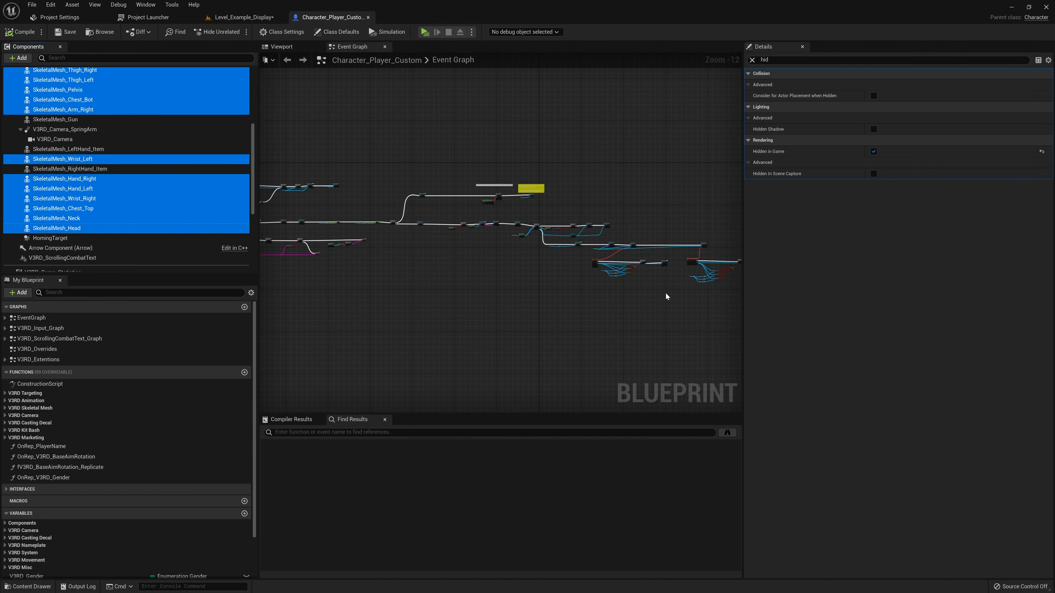
Clear the details filter and add an Actor Component Design Tool component to the player character, keeping its default name.
{"action": "left_click", "coordinate": [548, 124]}
{"action": "left_click", "coordinate": [752, 60]}
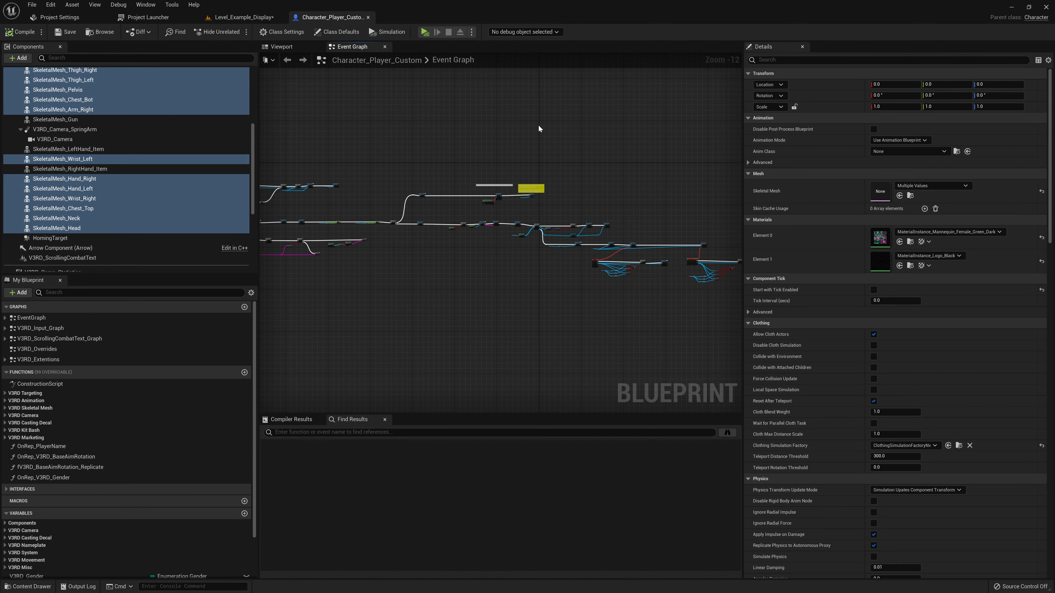
{"action": "left_click", "coordinate": [253, 179]}
{"action": "scroll", "coordinate": [254, 189], "scroll_direction": "down", "scroll_amount": 4}
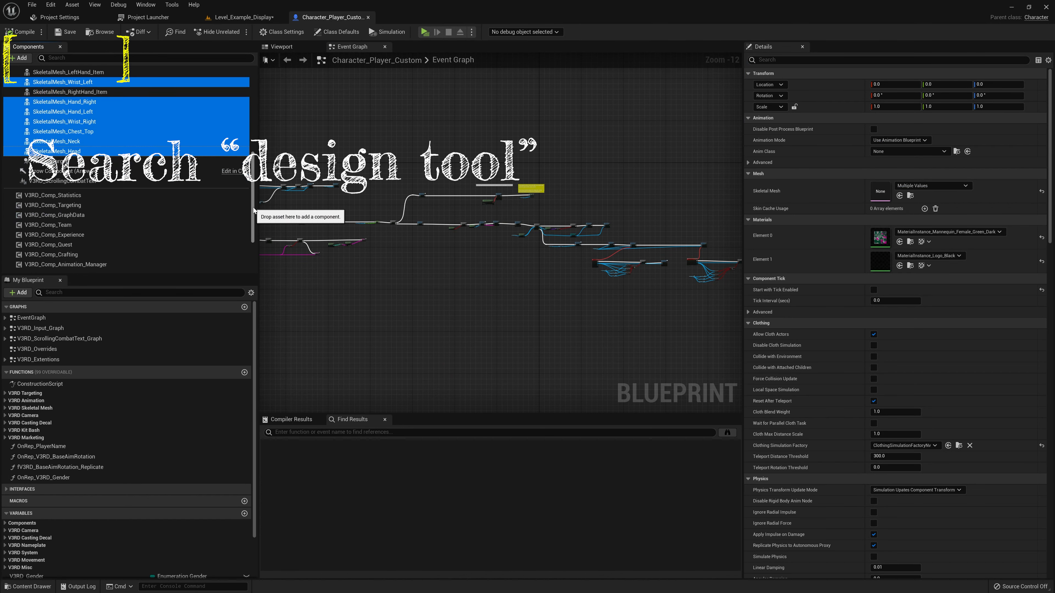
{"action": "left_click", "coordinate": [21, 58]}
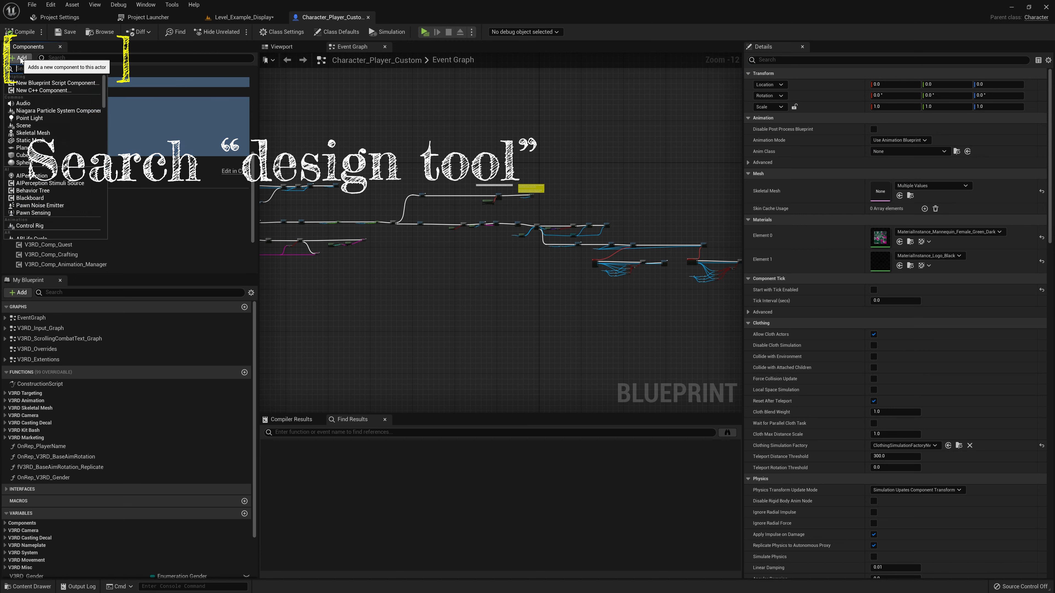
{"action": "type", "text": "tool"}
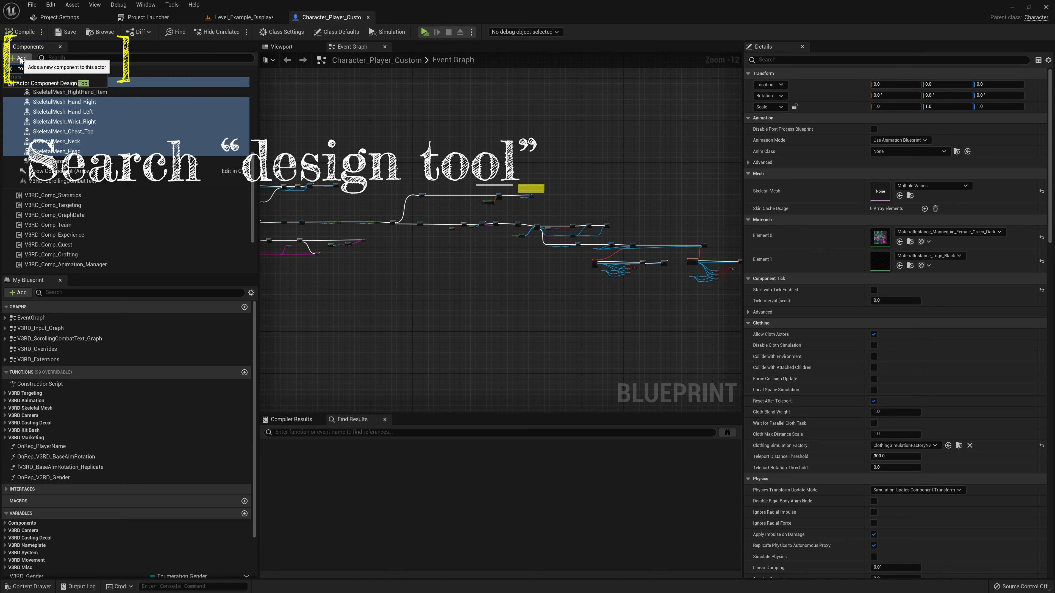
{"action": "left_click", "coordinate": [95, 84]}
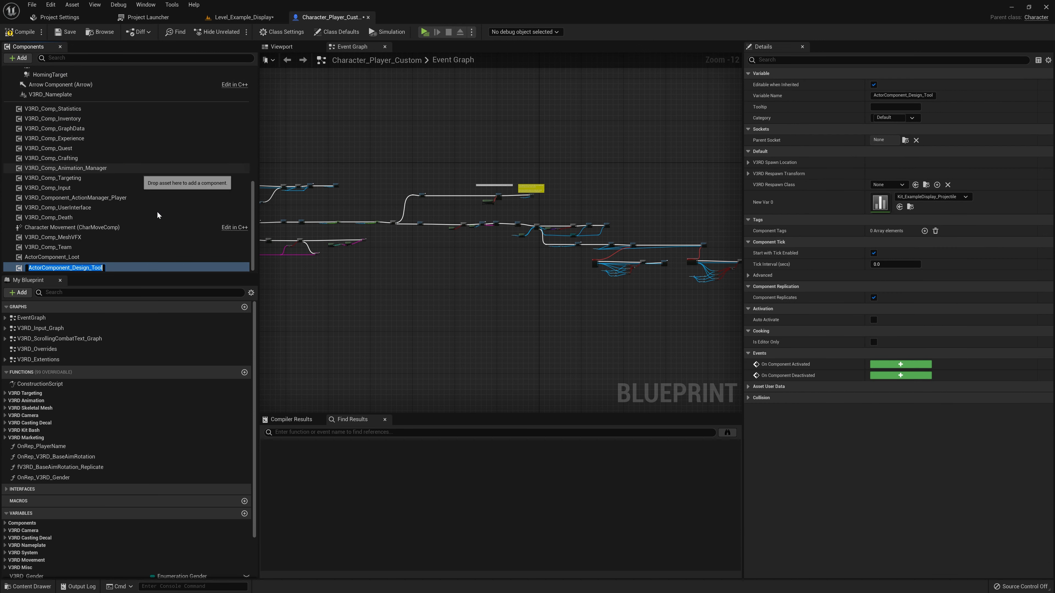
{"action": "left_click", "coordinate": [184, 259]}
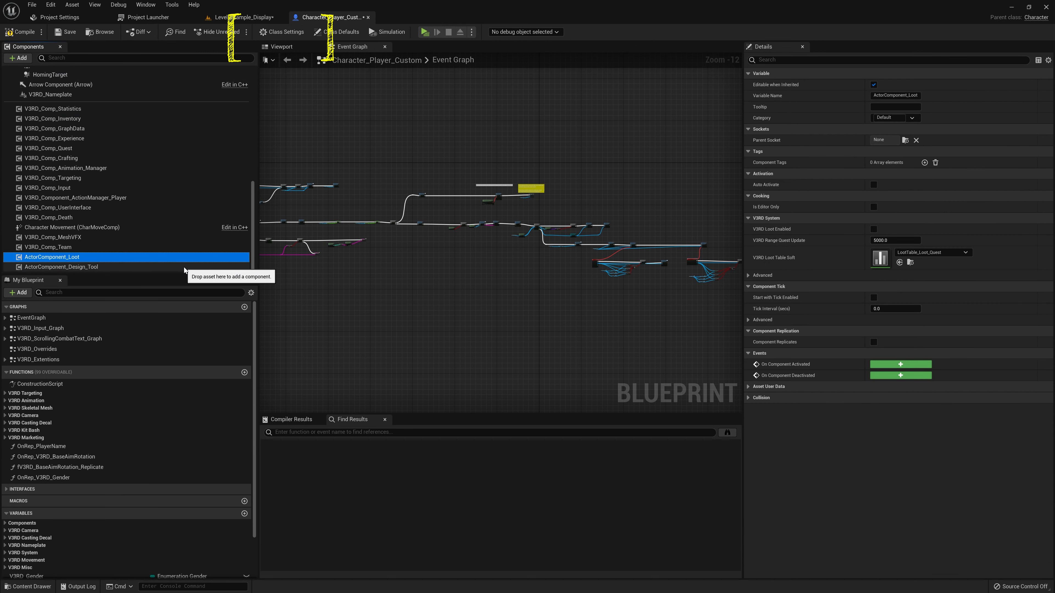
{"action": "left_click", "coordinate": [184, 267]}
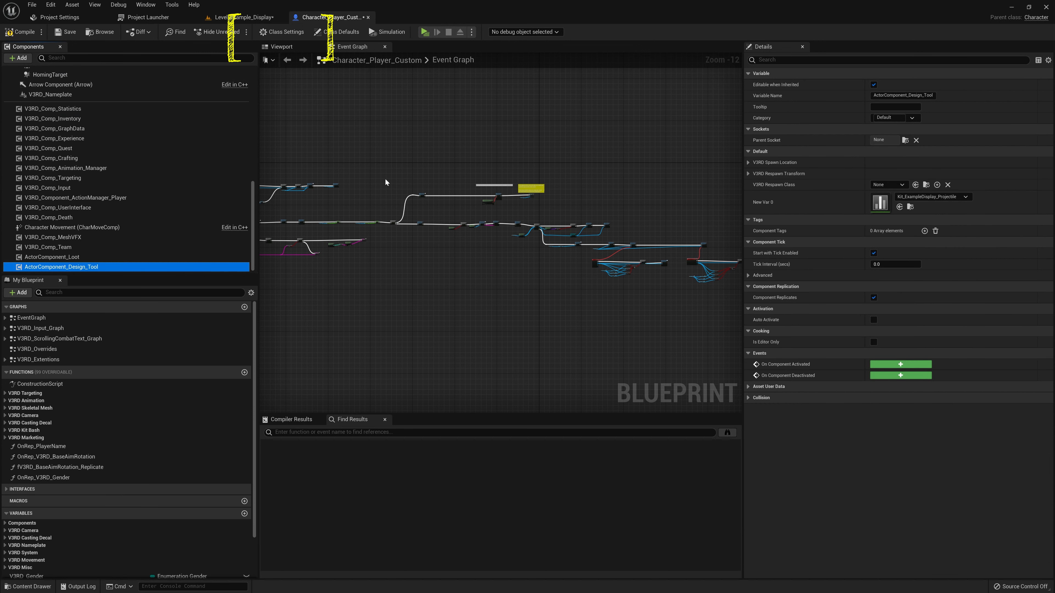
Add Interface_Design_Tool to the implemented interfaces in the class settings and compile the blueprint.
{"action": "left_click", "coordinate": [290, 34]}
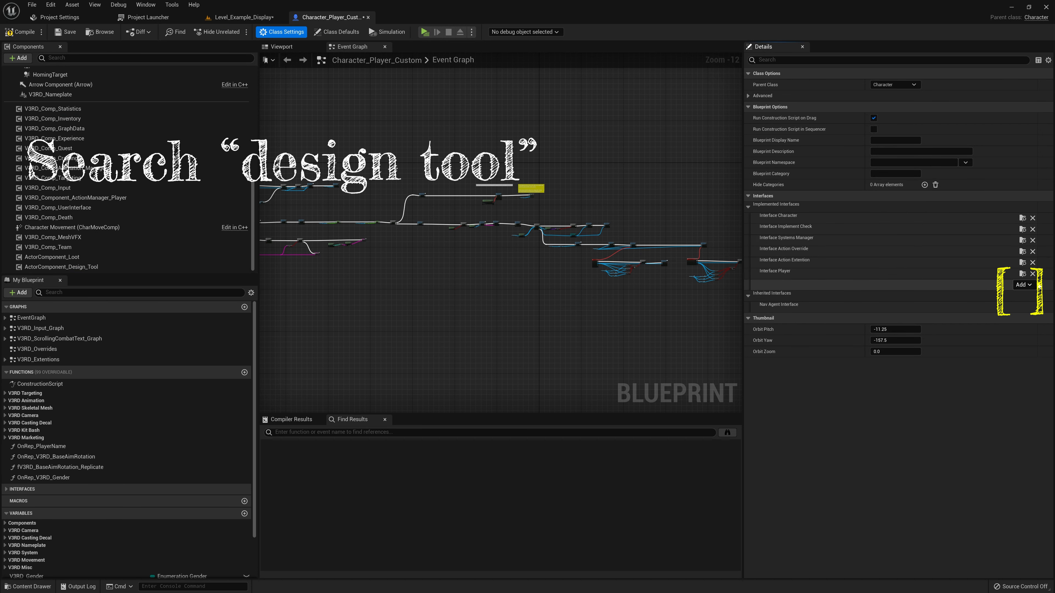
{"action": "left_click", "coordinate": [1024, 284]}
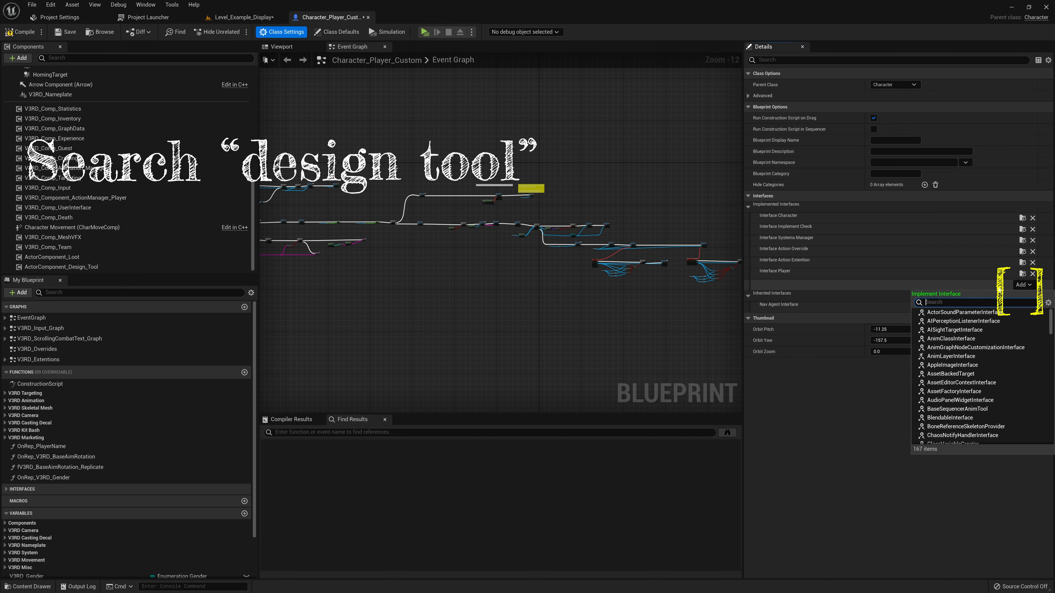
{"action": "type", "text": "de"}
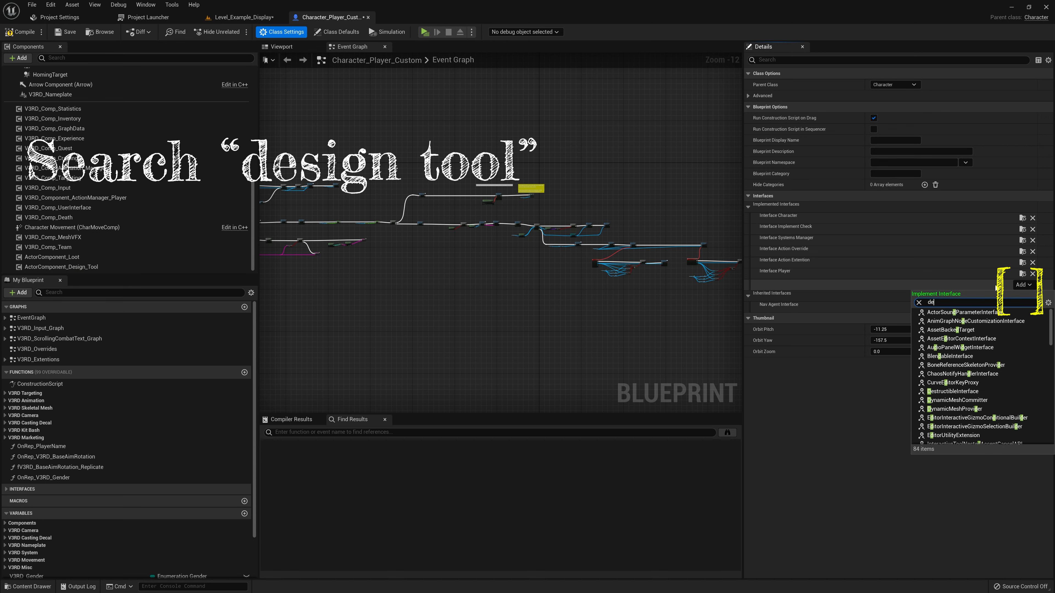
{"action": "type", "text": "sign tool"}
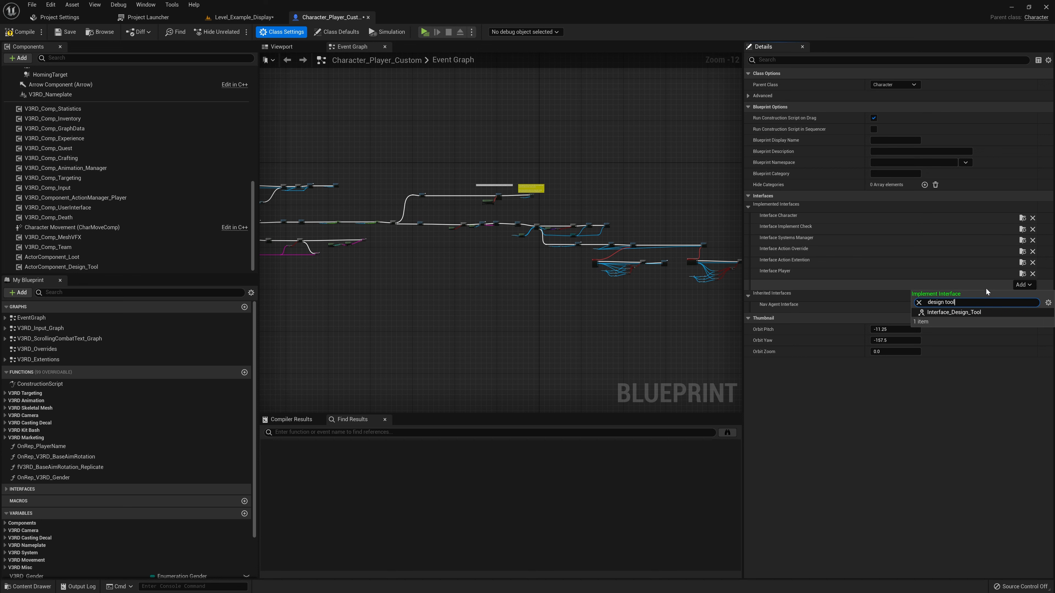
{"action": "left_click", "coordinate": [960, 314]}
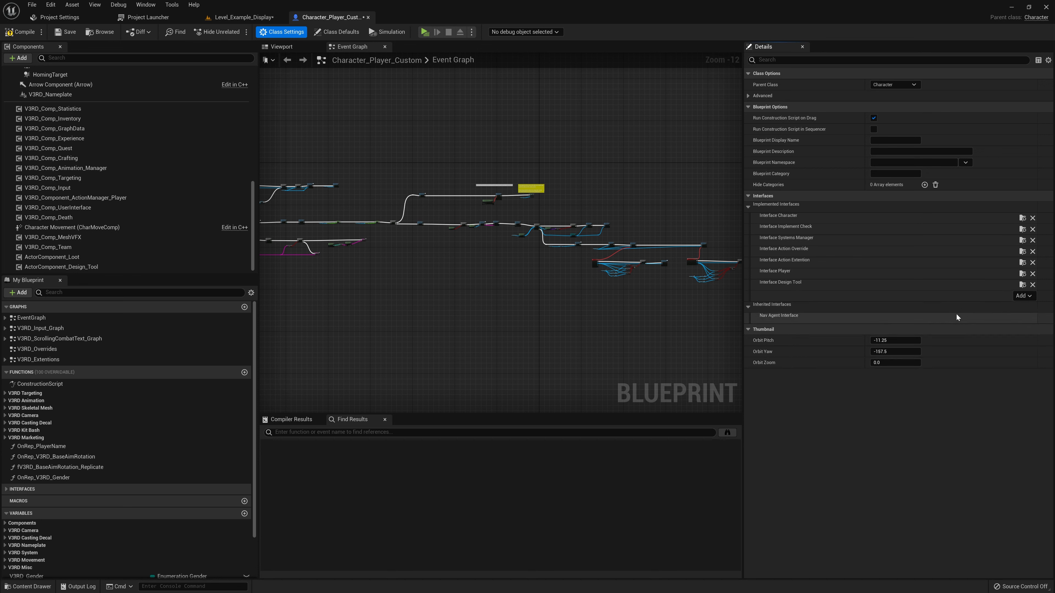
{"action": "left_click", "coordinate": [18, 31]}
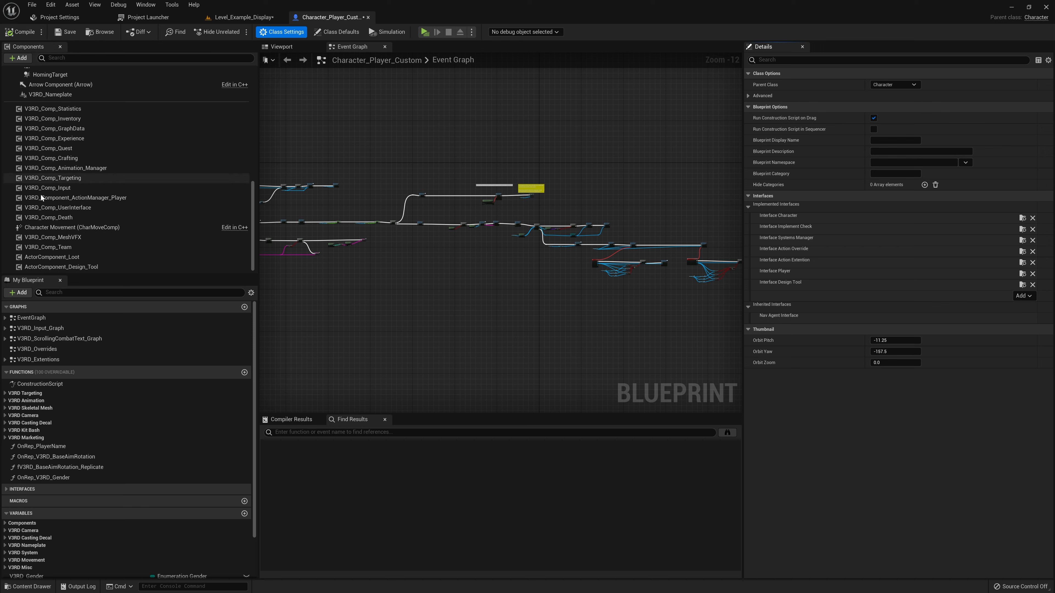
Search the blueprint's members for "tool" and open the Inf V3RD Get Component Design Tool interface function.
{"action": "left_click", "coordinate": [101, 293]}
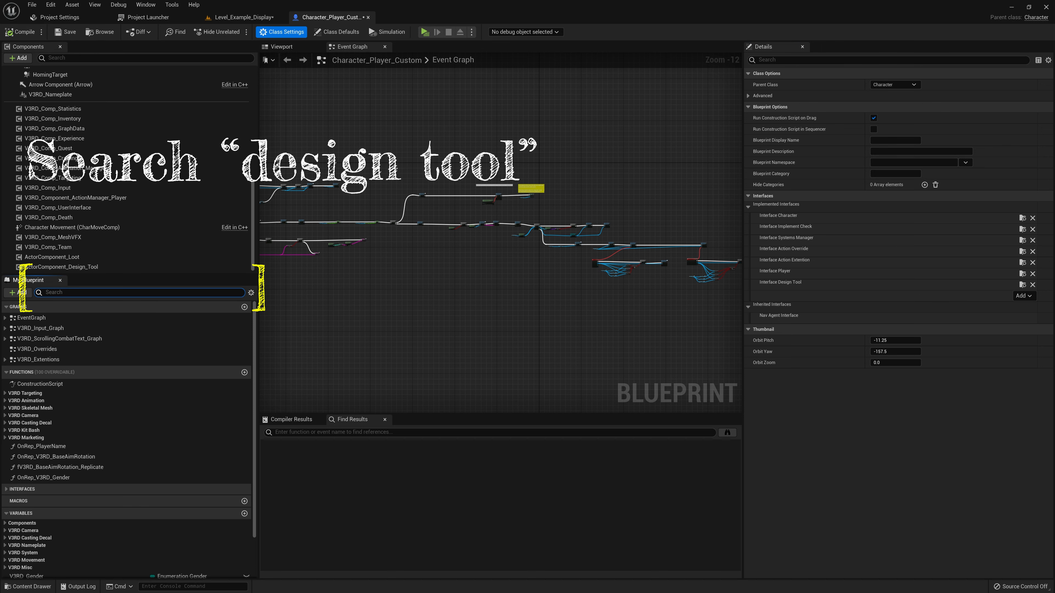
{"action": "type", "text": "tool"}
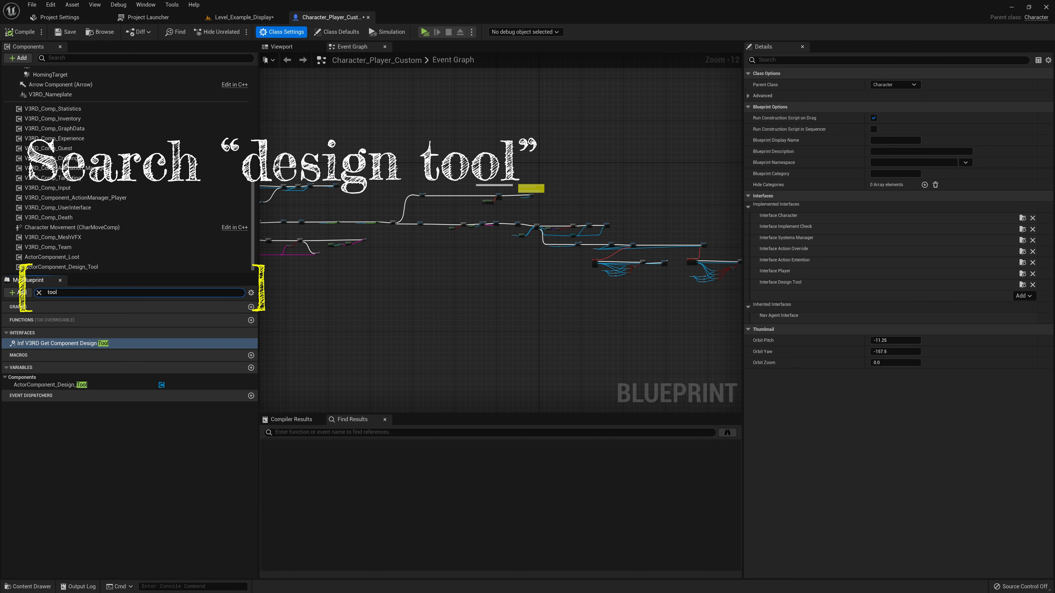
{"action": "double_click", "coordinate": [89, 344]}
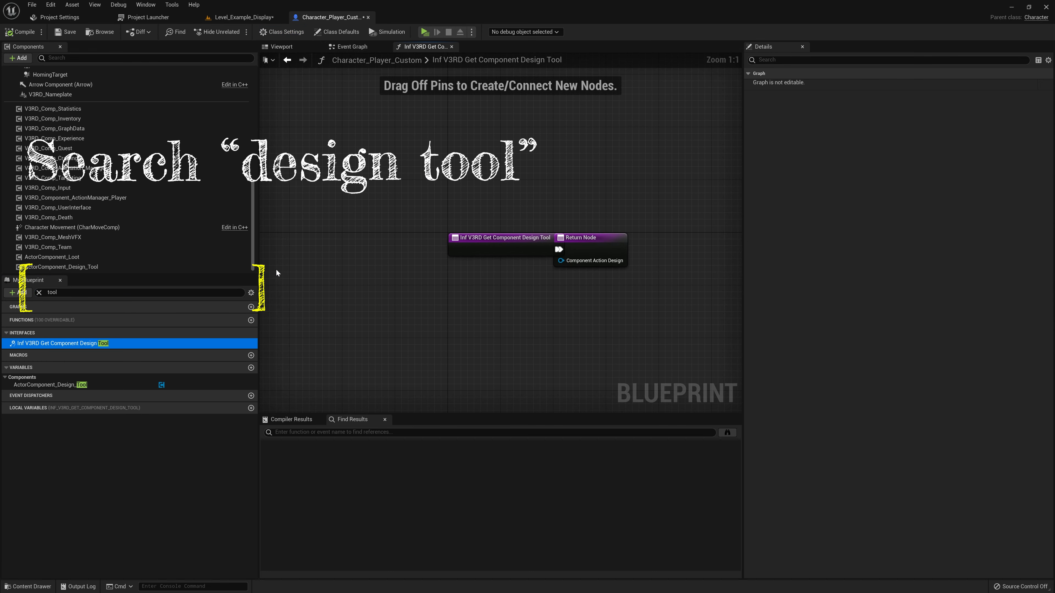
Connect ActorComponent_Design_Tool to the function's Component Action Design output, move the entry node clear of the Return Node, and save the blueprint.
{"action": "left_click", "coordinate": [59, 268]}
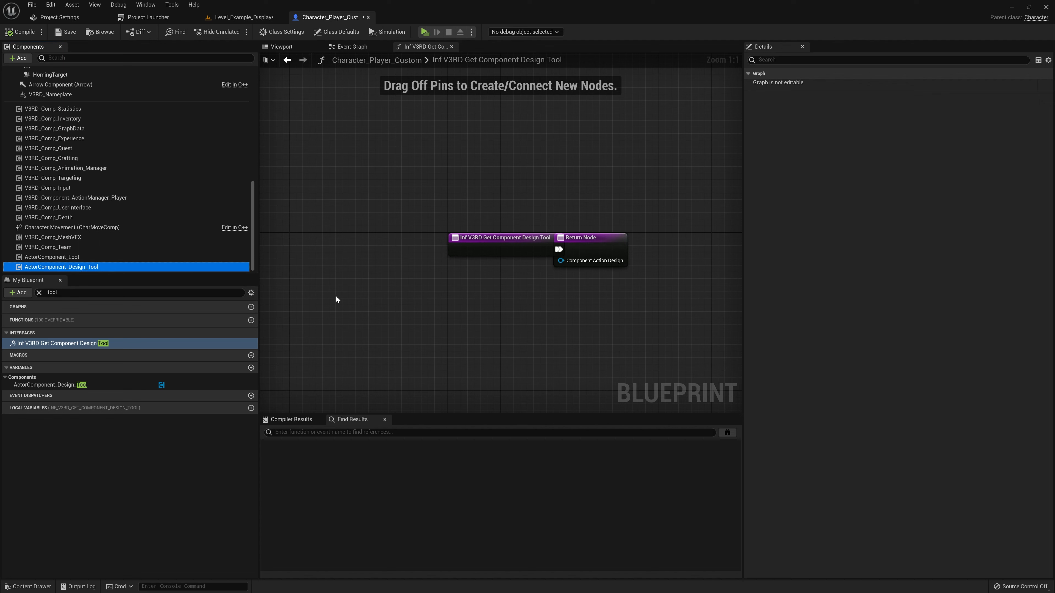
{"action": "left_click_drag", "start_coordinate": [336, 299], "coordinate": [376, 308]}
{"action": "left_click_drag", "start_coordinate": [457, 312], "coordinate": [560, 260]}
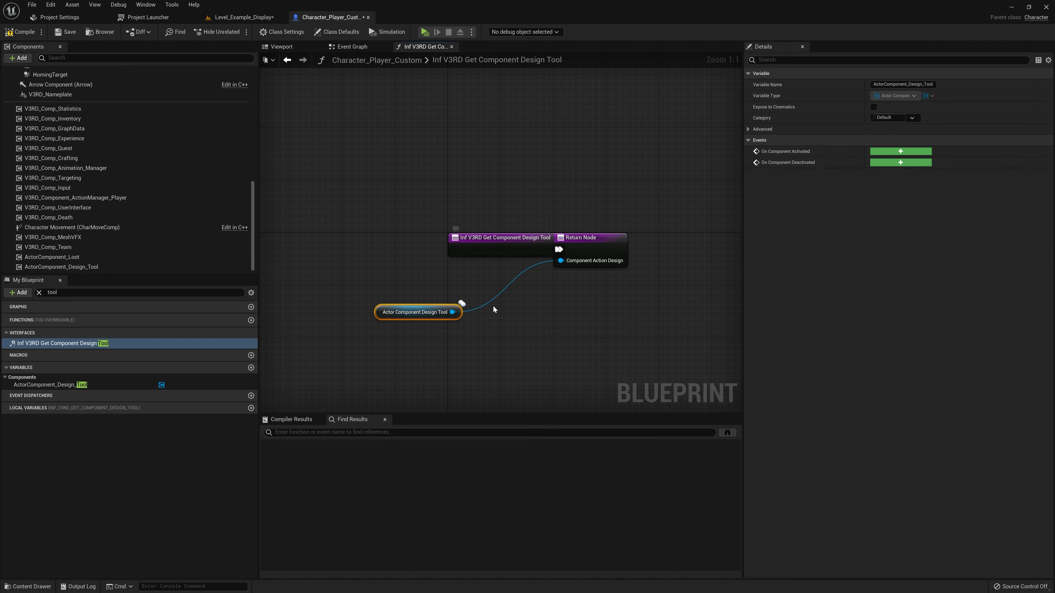
{"action": "left_click_drag", "start_coordinate": [449, 251], "coordinate": [351, 251]}
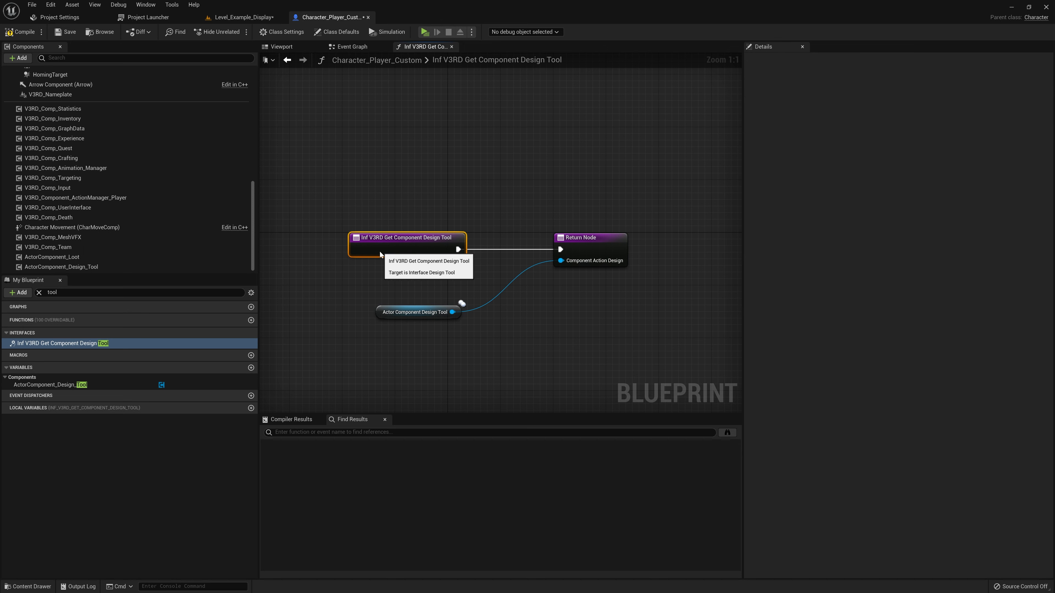
{"action": "left_click", "coordinate": [372, 214]}
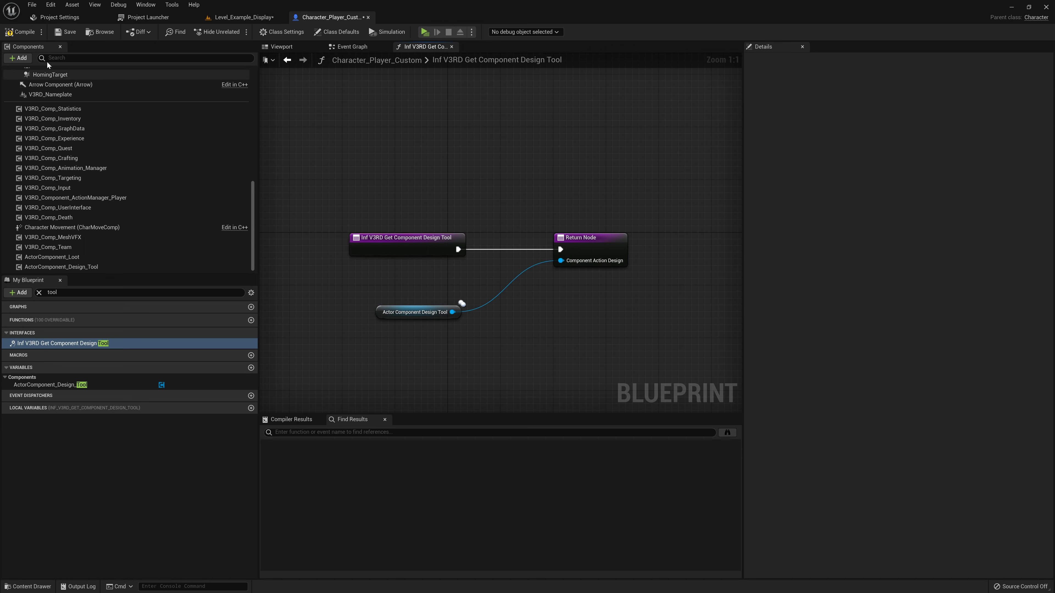
{"action": "left_click", "coordinate": [67, 33]}
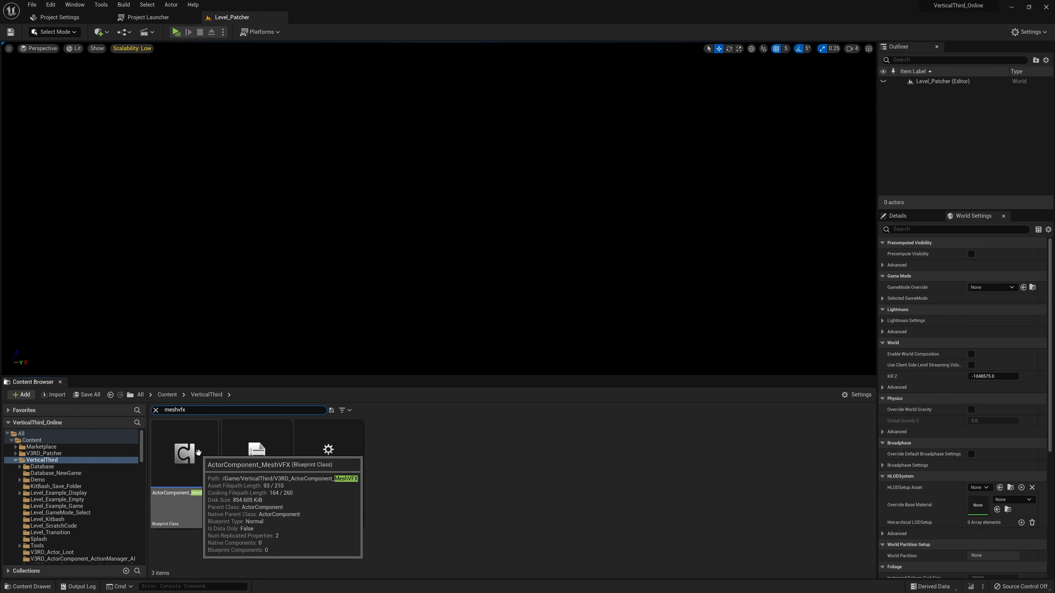
Open the ActorComponent_MeshVFX blueprint and its Inf V3RD Kit Bash Update interface function.
{"action": "double_click", "coordinate": [185, 453]}
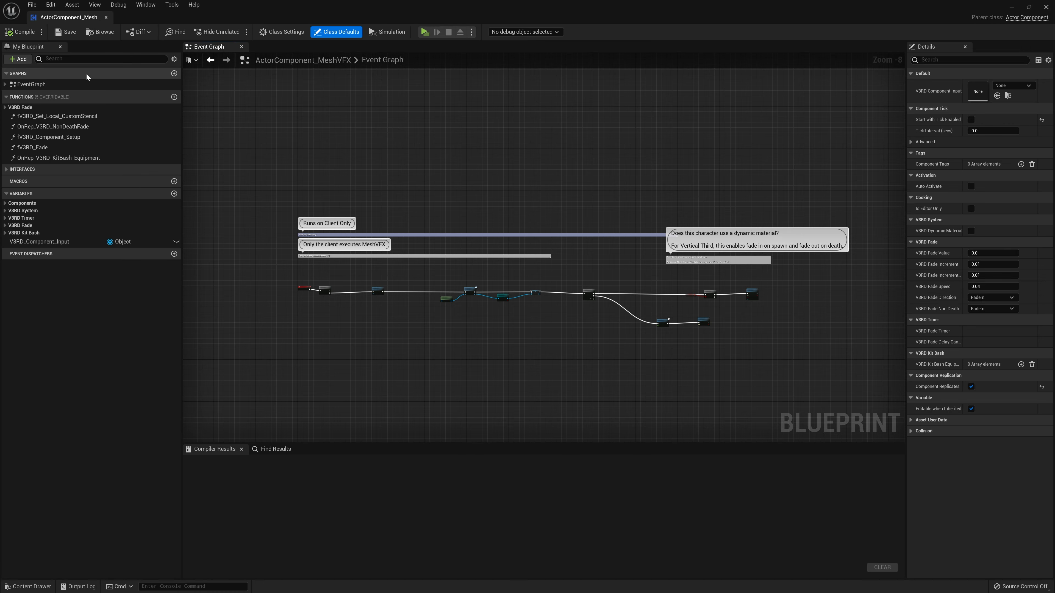
{"action": "left_click", "coordinate": [7, 170]}
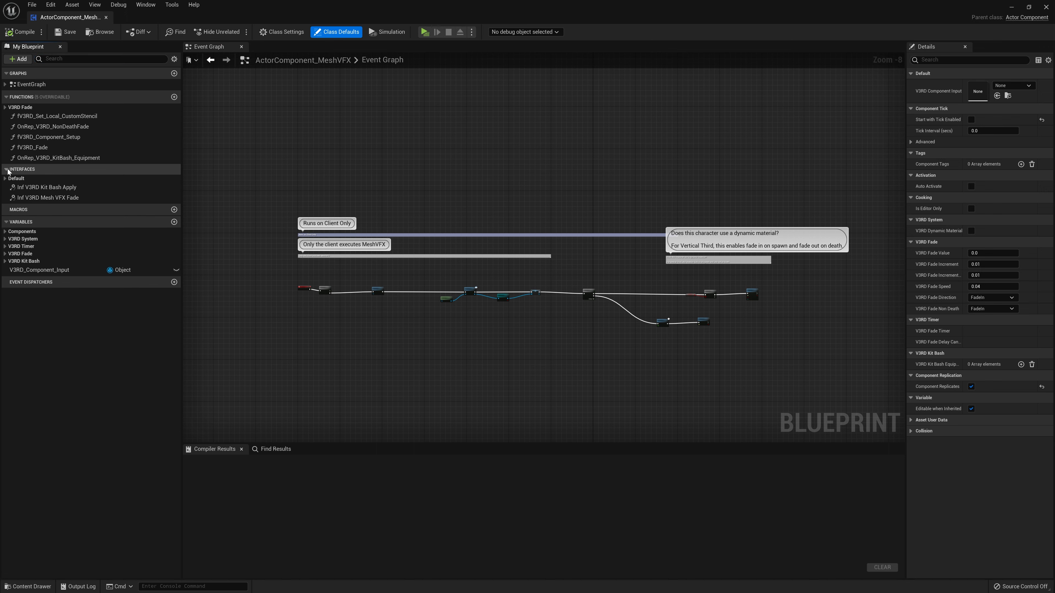
{"action": "left_click", "coordinate": [6, 179]}
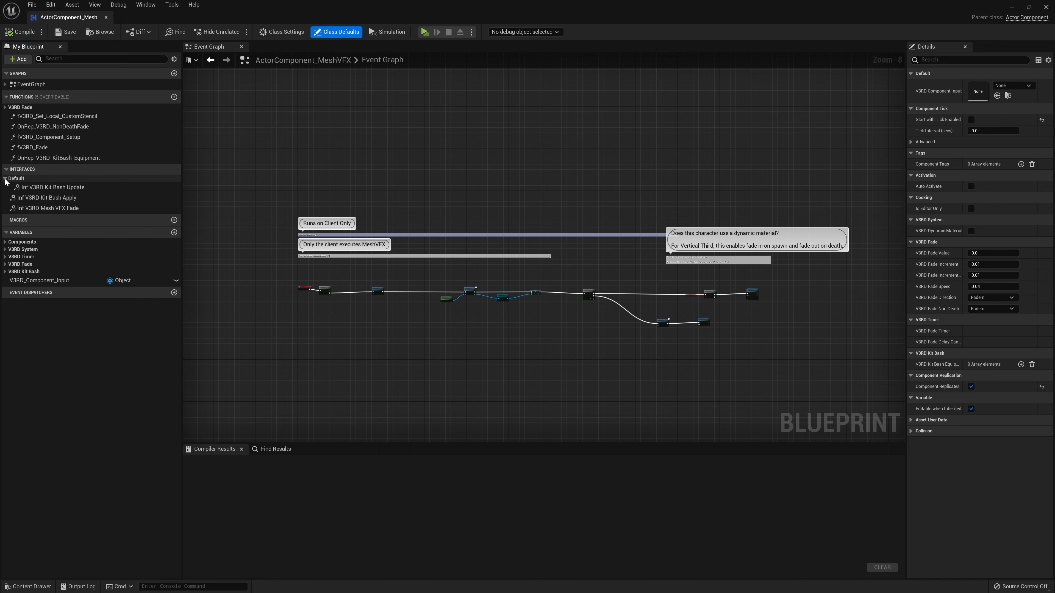
{"action": "double_click", "coordinate": [62, 187]}
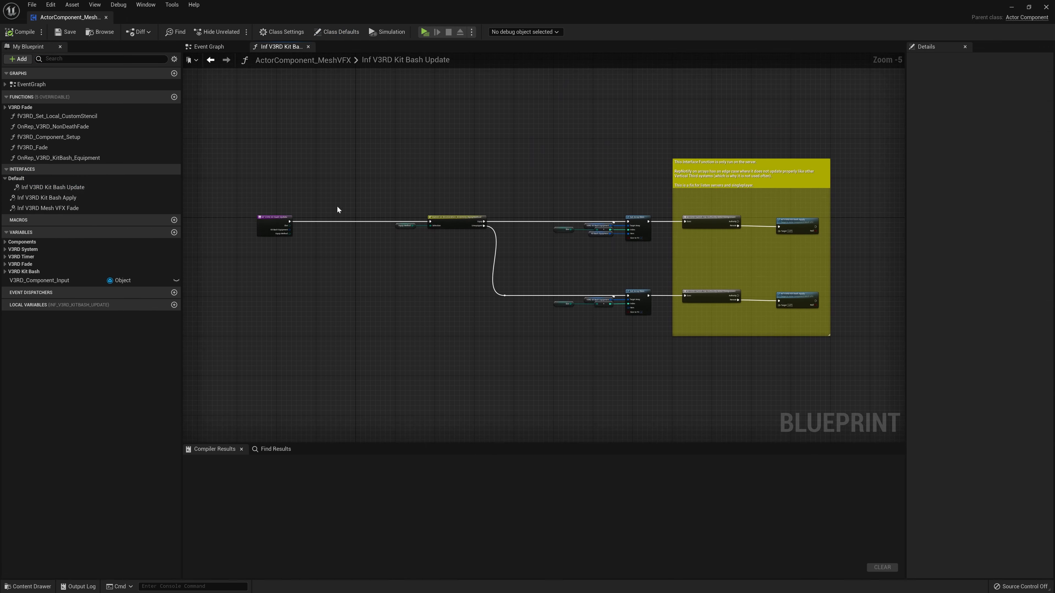
Move the Inf V3RD Kit Bash Update entry node well away from the Equip Method switch to make room for new nodes.
{"action": "right_click_drag", "start_coordinate": [262, 201], "coordinate": [380, 171]}
{"action": "scroll", "coordinate": [385, 166], "scroll_direction": "up", "scroll_amount": 3}
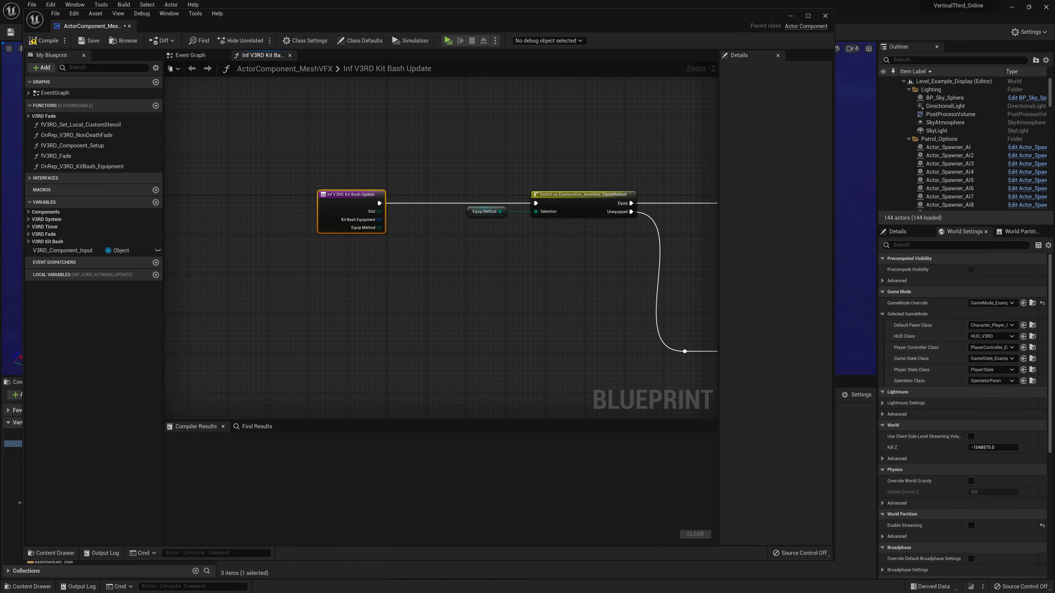
{"action": "right_click_drag", "start_coordinate": [436, 234], "coordinate": [633, 224]}
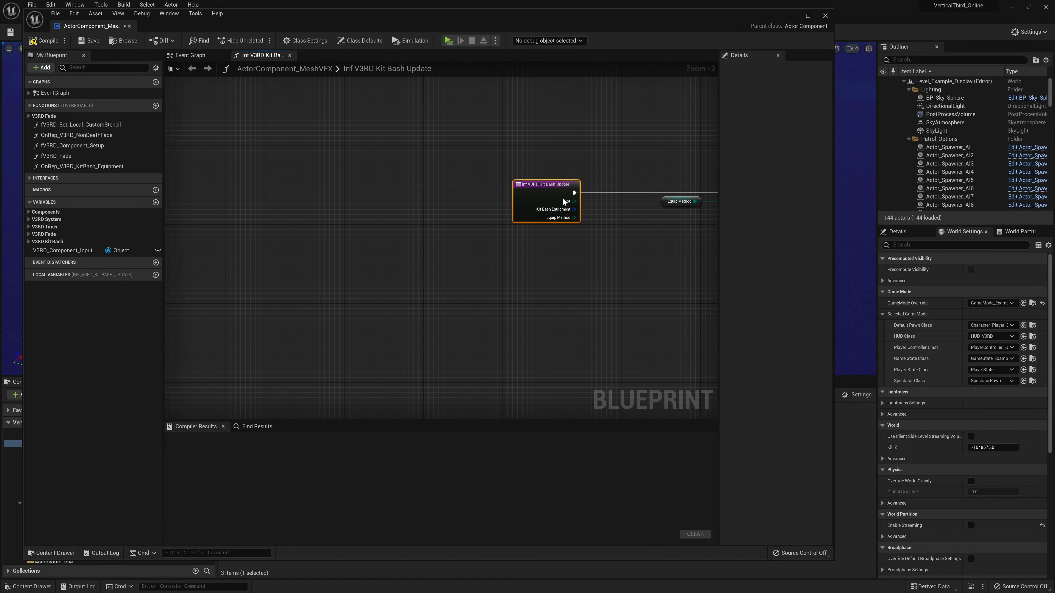
{"action": "left_click_drag", "start_coordinate": [516, 191], "coordinate": [187, 196]}
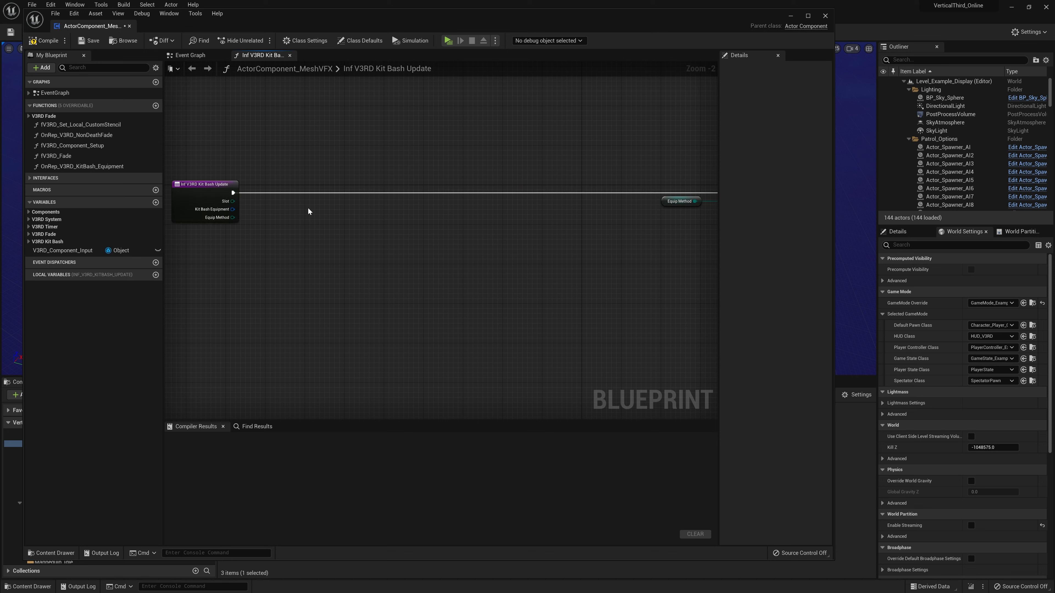
Promote the entry node's Slot output to a variable named V3RD_MeshVFX_Slots and delete the resulting Set node.
{"action": "right_click", "coordinate": [232, 201]}
{"action": "left_click", "coordinate": [257, 219]}
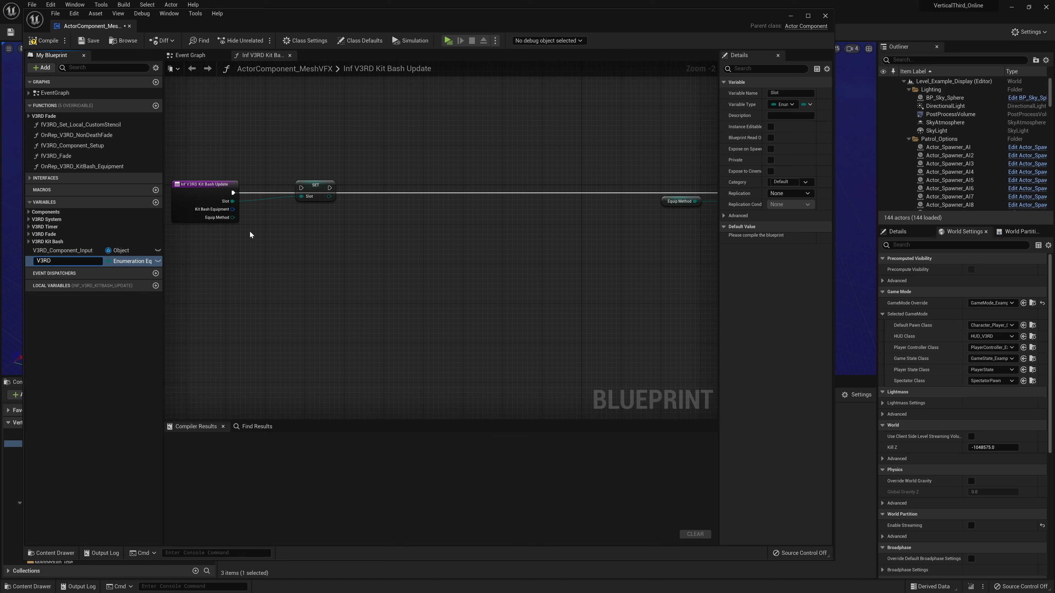
{"action": "type", "text": "V3RD_Mesg"}
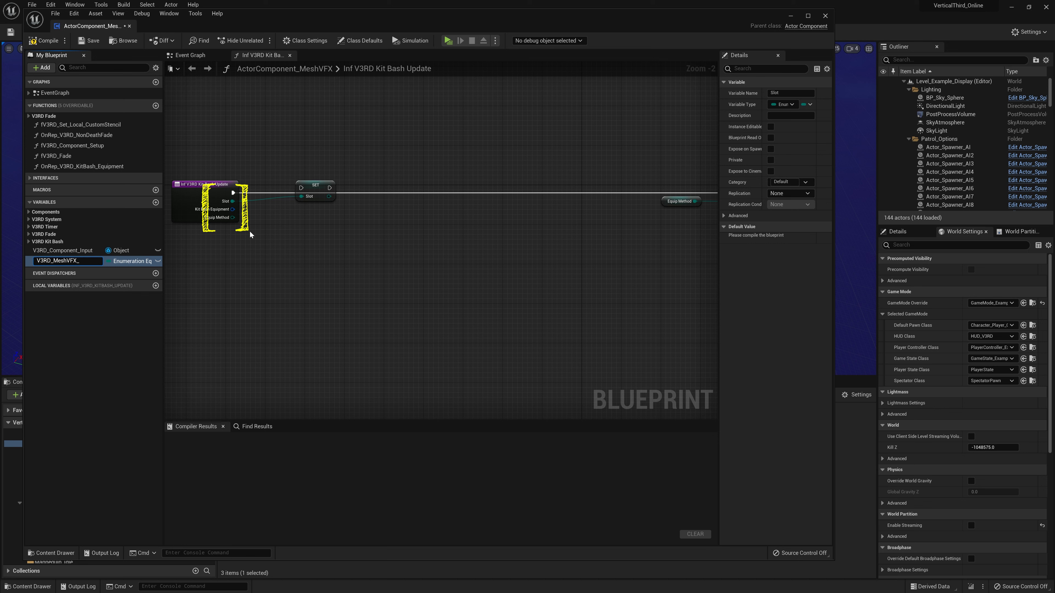
{"action": "type", "text": "VFX_Slots"}
{"action": "key", "text": "Return"}
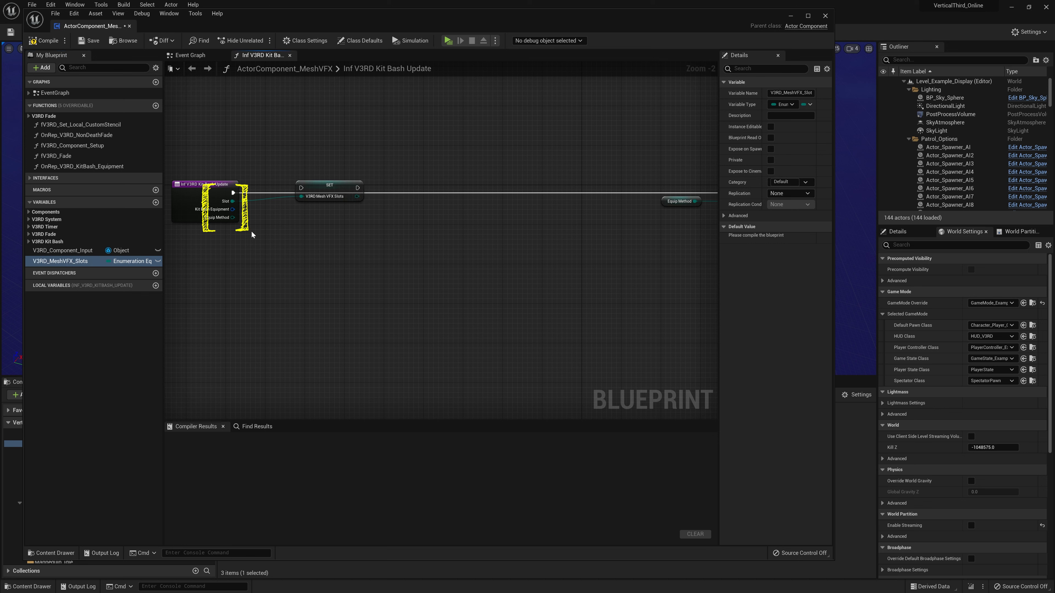
{"action": "left_click_drag", "start_coordinate": [322, 155], "coordinate": [313, 226]}
{"action": "key", "text": "Delete"}
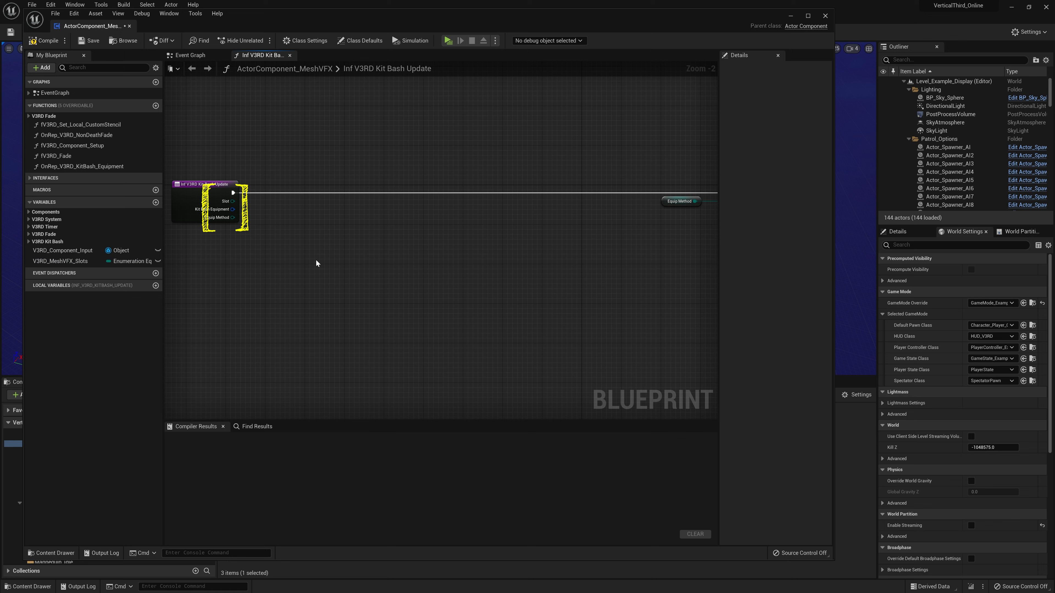
Change the V3RD_MeshVFX_Slots variable to an array, then compile and save the blueprint.
{"action": "left_click", "coordinate": [74, 261]}
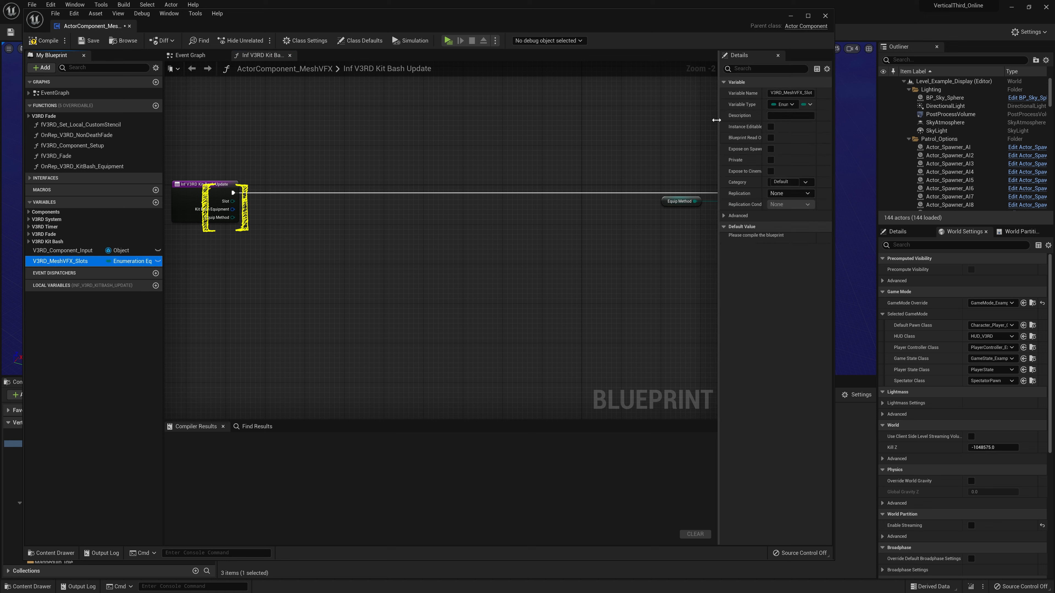
{"action": "left_click_drag", "start_coordinate": [716, 120], "coordinate": [646, 120]}
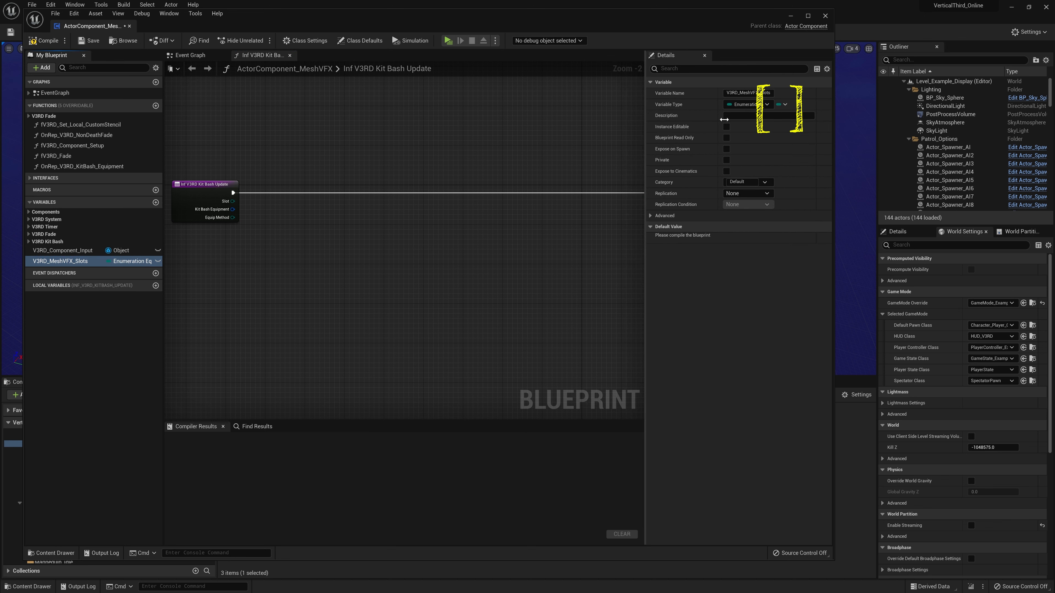
{"action": "left_click", "coordinate": [785, 106]}
{"action": "left_click", "coordinate": [778, 123]}
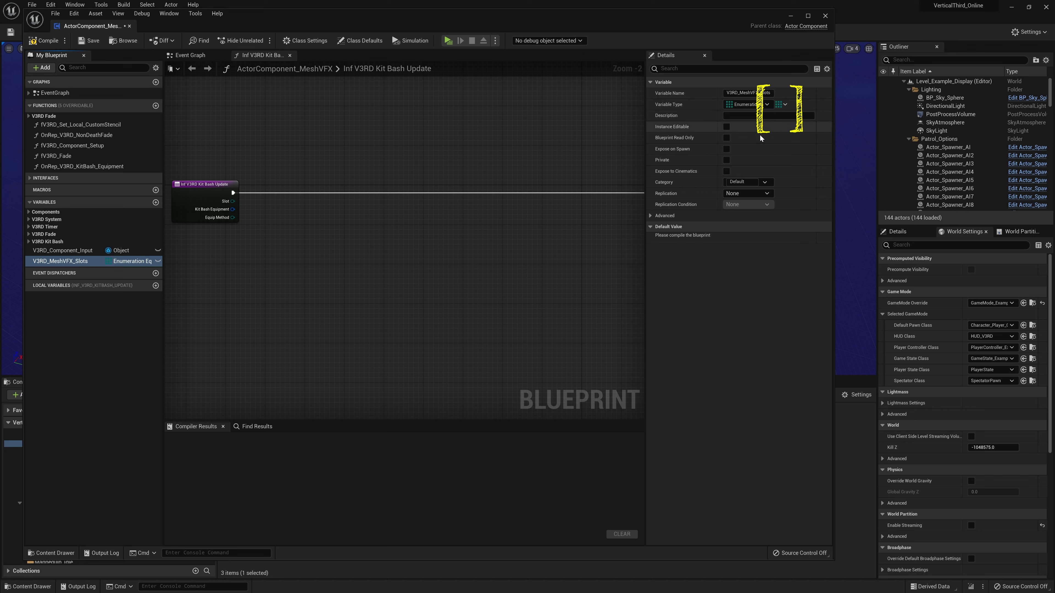
{"action": "left_click", "coordinate": [44, 40]}
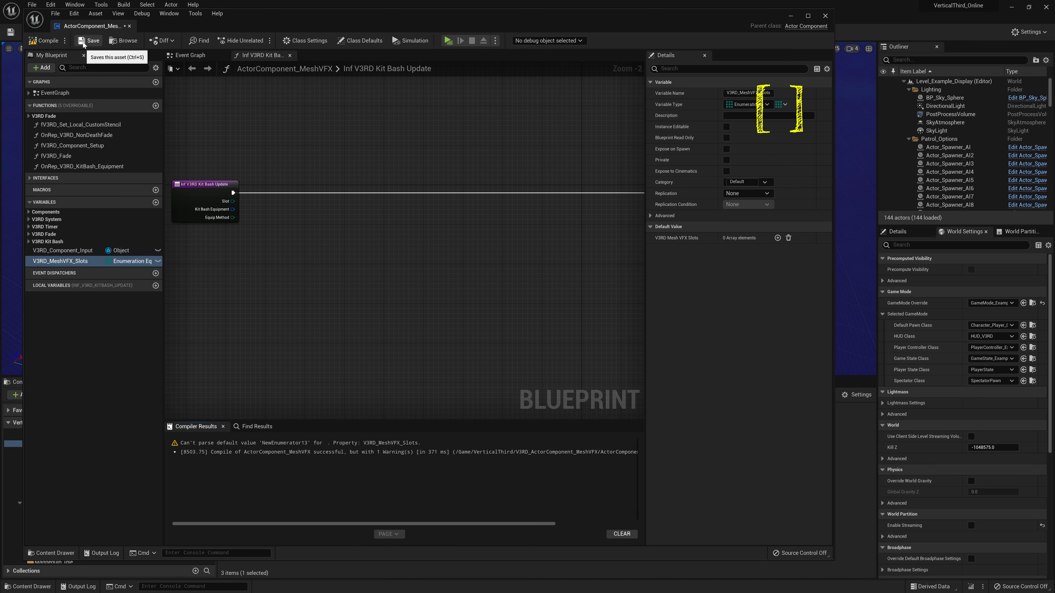
{"action": "left_click", "coordinate": [84, 43]}
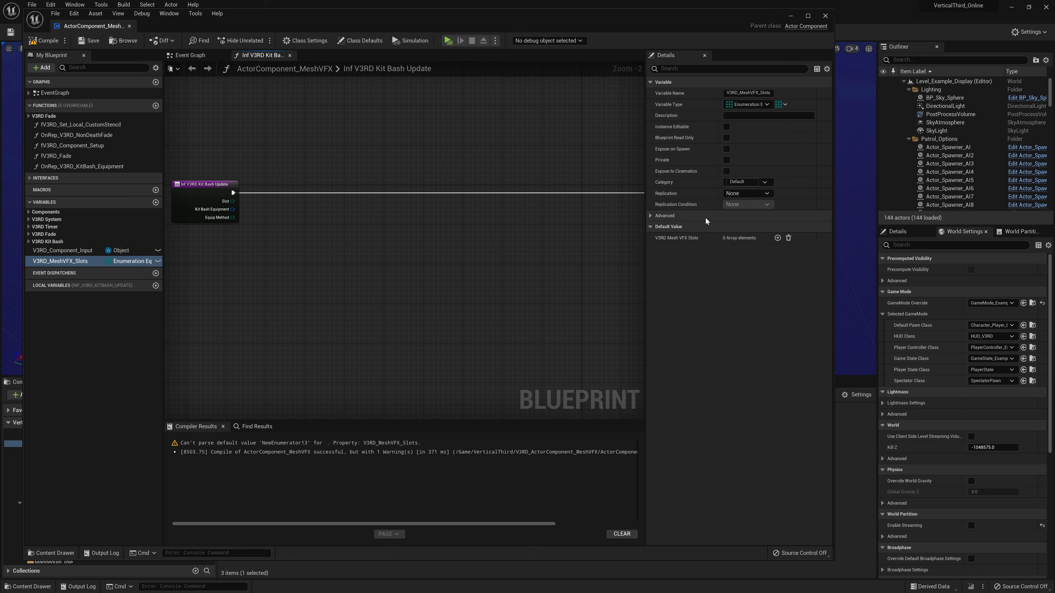
Add 13 elements to the default value of the V3RD_MeshVFX_Slots array.
{"action": "left_click", "coordinate": [777, 238]}
{"action": "left_click", "coordinate": [778, 238]}
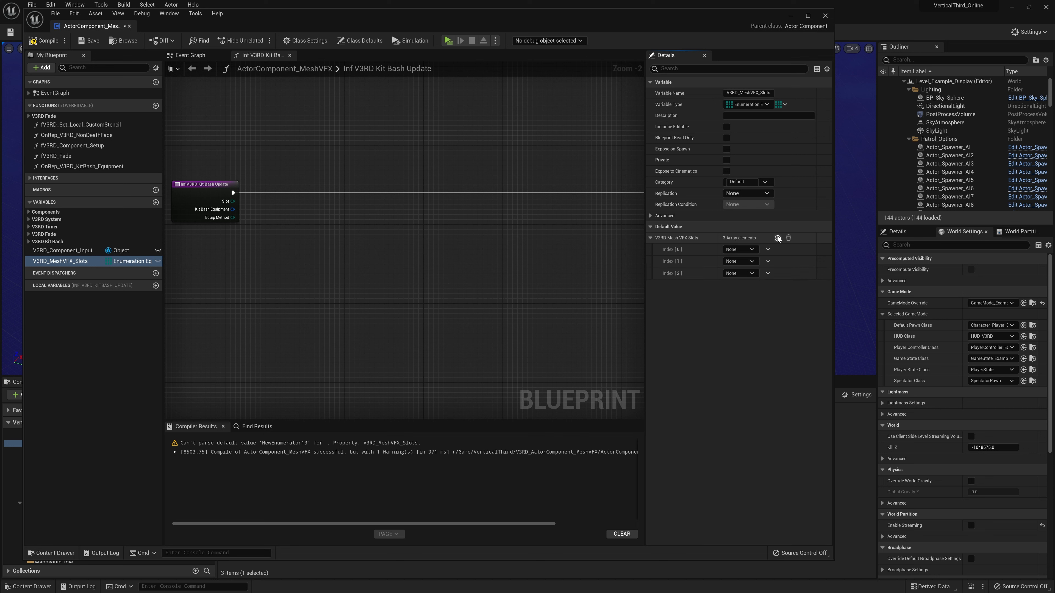
{"action": "left_click", "coordinate": [777, 238]}
{"action": "left_click", "coordinate": [777, 238]}
{"action": "left_click", "coordinate": [777, 238]}
{"action": "left_click", "coordinate": [777, 239]}
{"action": "left_click", "coordinate": [777, 238]}
{"action": "left_click", "coordinate": [777, 238]}
{"action": "left_click", "coordinate": [777, 239]}
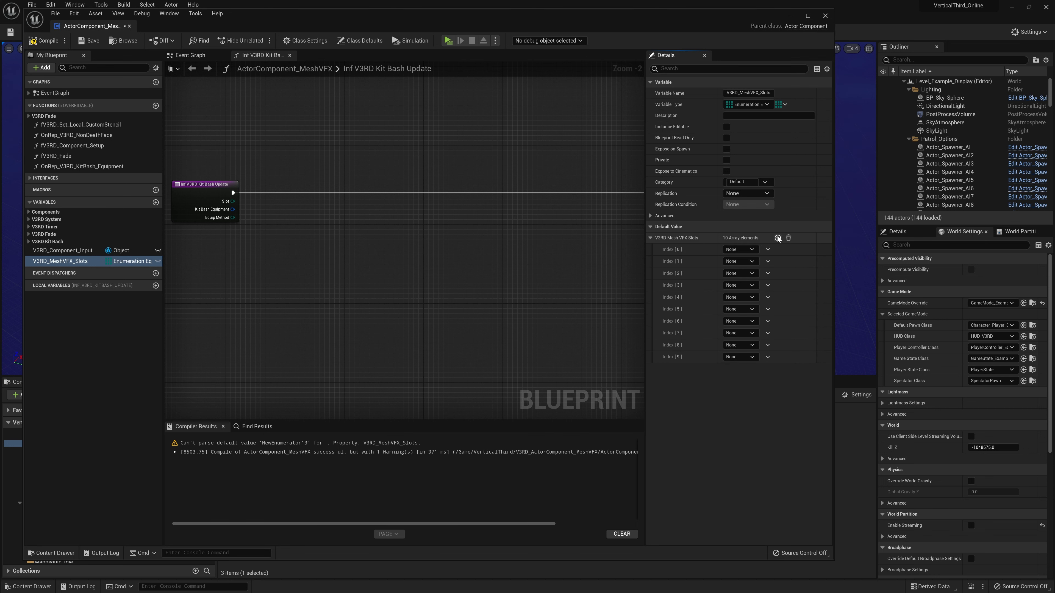
{"action": "left_click", "coordinate": [778, 238]}
Keep array index 0 at None and set indexes 1 to 5 to Head, Chest, Waist, Legs and Feet.
{"action": "left_click", "coordinate": [747, 250]}
{"action": "left_click", "coordinate": [743, 258]}
{"action": "left_click", "coordinate": [737, 262]}
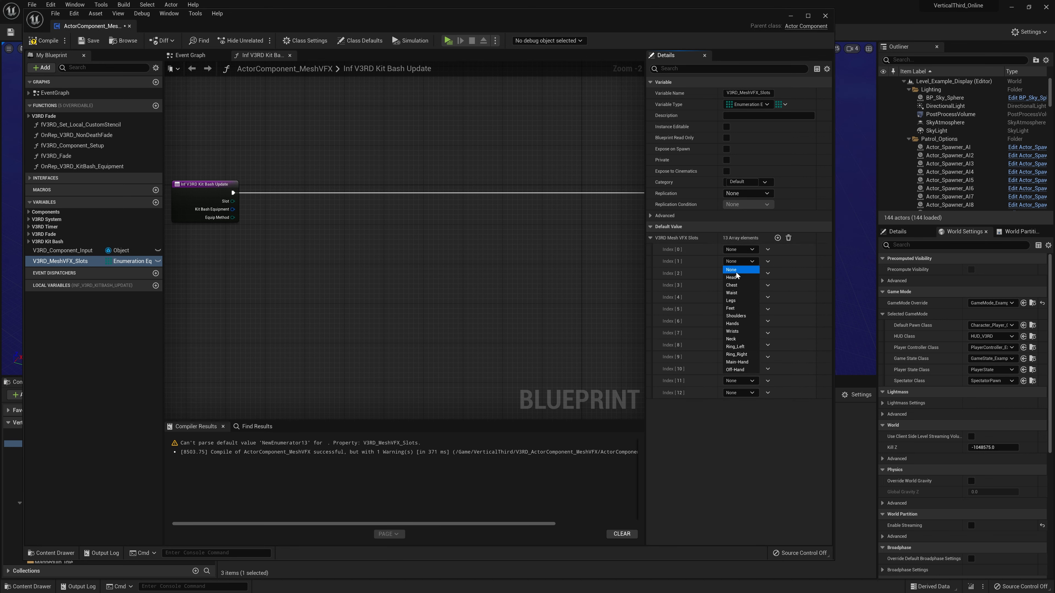
{"action": "left_click", "coordinate": [736, 277]}
{"action": "left_click", "coordinate": [736, 273]}
{"action": "left_click", "coordinate": [734, 297]}
{"action": "left_click", "coordinate": [737, 285]}
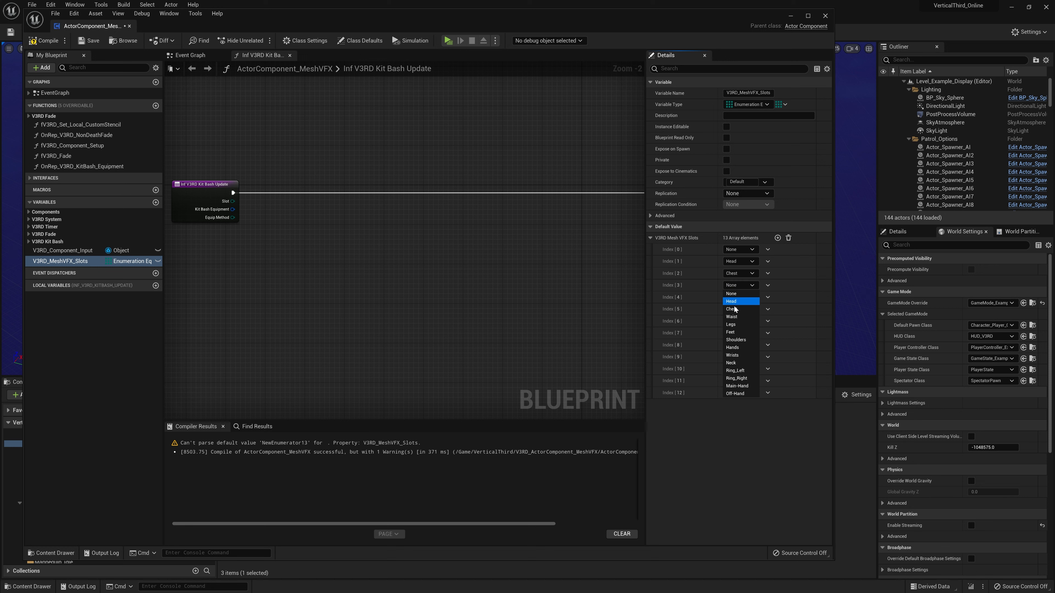
{"action": "left_click", "coordinate": [734, 317]}
{"action": "left_click", "coordinate": [739, 297]}
{"action": "left_click", "coordinate": [733, 337]}
{"action": "left_click", "coordinate": [739, 309]}
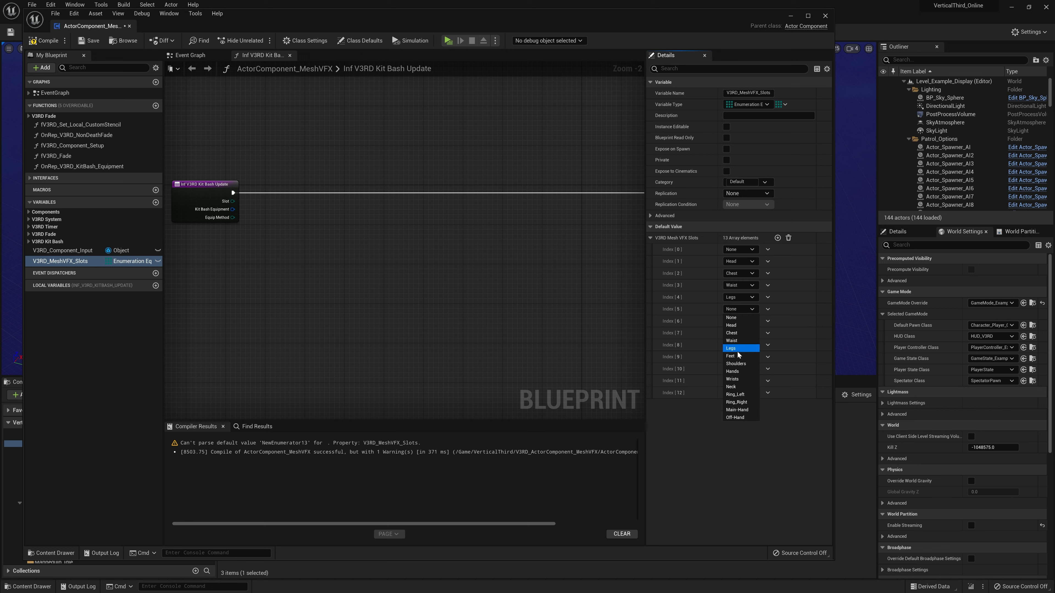
{"action": "left_click", "coordinate": [733, 356]}
Set array indexes 6 to 8 to Shoulders, Hands and Wrists.
{"action": "left_click", "coordinate": [737, 326]}
{"action": "left_click", "coordinate": [735, 376]}
{"action": "left_click", "coordinate": [739, 333]}
{"action": "left_click", "coordinate": [735, 387]}
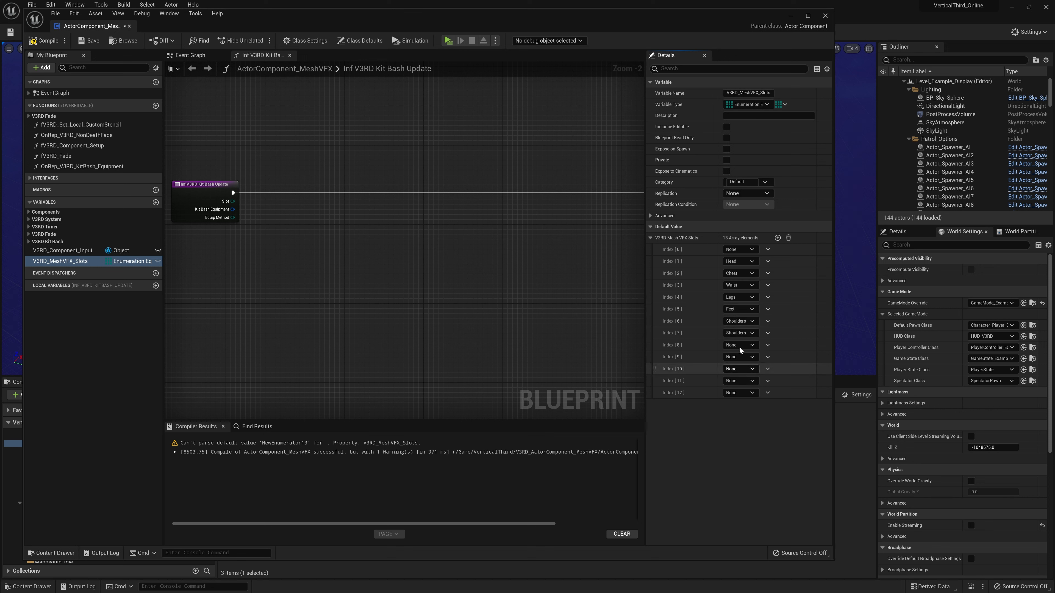
{"action": "left_click", "coordinate": [739, 333]}
{"action": "left_click", "coordinate": [739, 395]}
{"action": "left_click", "coordinate": [739, 345]}
{"action": "left_click", "coordinate": [733, 415]}
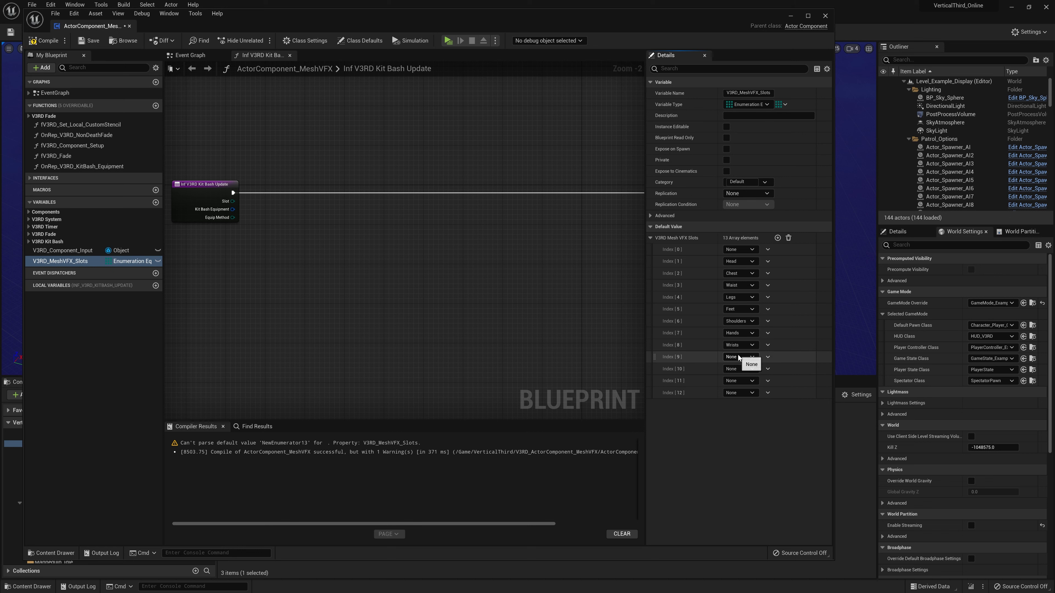
Set array indexes 9 to 11 to Neck, Ring_Left and Ring_Right.
{"action": "left_click", "coordinate": [739, 357]}
{"action": "left_click", "coordinate": [733, 435]}
{"action": "left_click", "coordinate": [739, 368]}
{"action": "left_click", "coordinate": [735, 454]}
{"action": "left_click", "coordinate": [739, 381]}
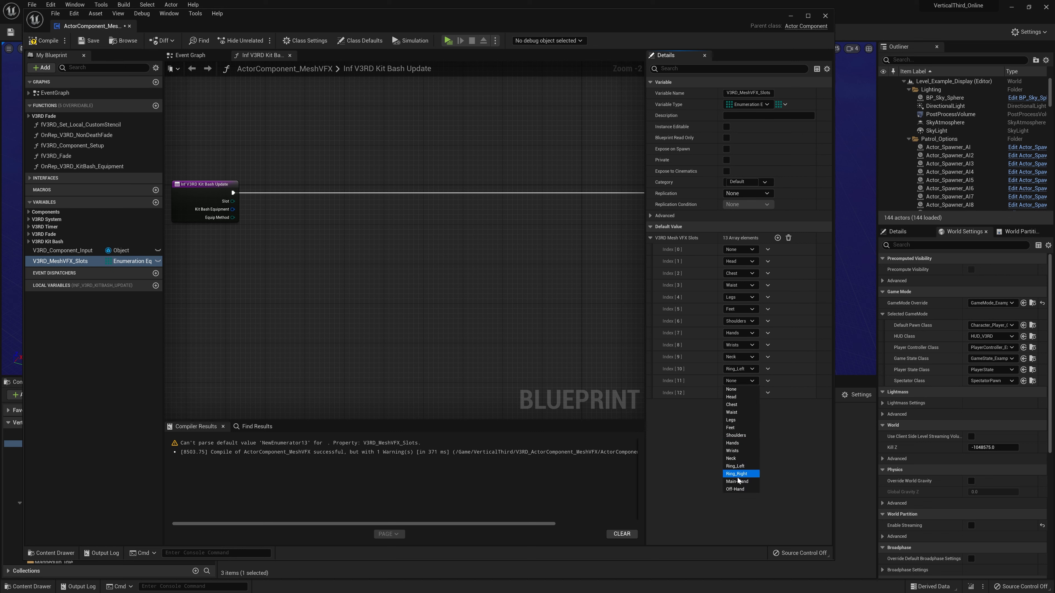
{"action": "left_click", "coordinate": [737, 476]}
Add one more array element, set indexes 12 and 13 to Main-Hand and Off-Hand, and compile and save the blueprint.
{"action": "left_click", "coordinate": [777, 237]}
{"action": "left_click", "coordinate": [739, 393]}
{"action": "left_click", "coordinate": [736, 494]}
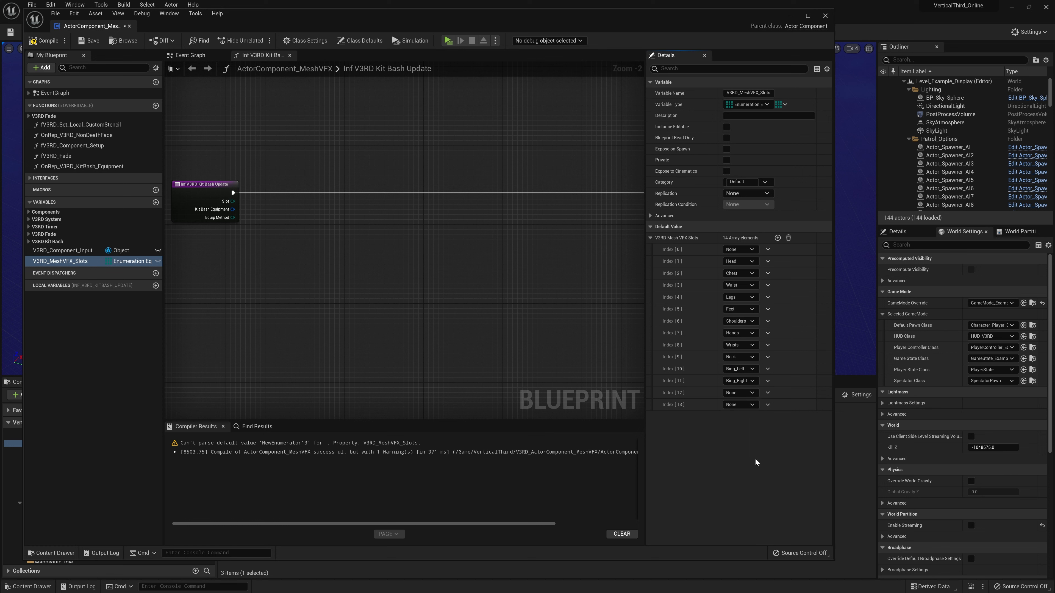
{"action": "left_click", "coordinate": [739, 404]}
{"action": "left_click", "coordinate": [737, 513]}
{"action": "left_click", "coordinate": [44, 40]}
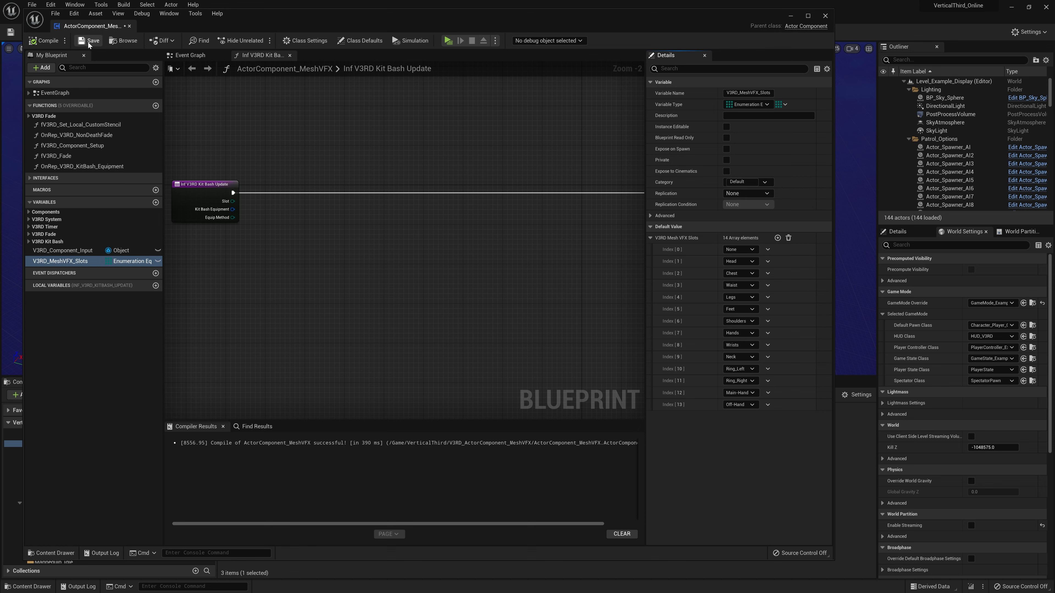
{"action": "left_click", "coordinate": [89, 40]}
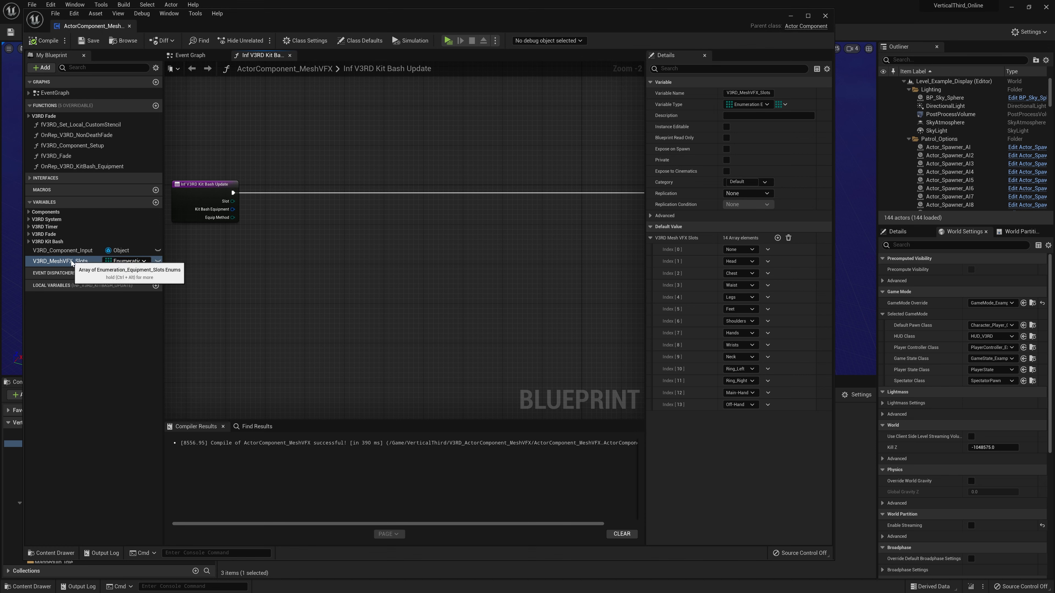
Place a getter for V3RD_MeshVFX_Slots in the Inf V3RD Kit Bash Update graph and add a Contains node fed by it.
{"action": "left_click_drag", "start_coordinate": [66, 261], "coordinate": [272, 249]}
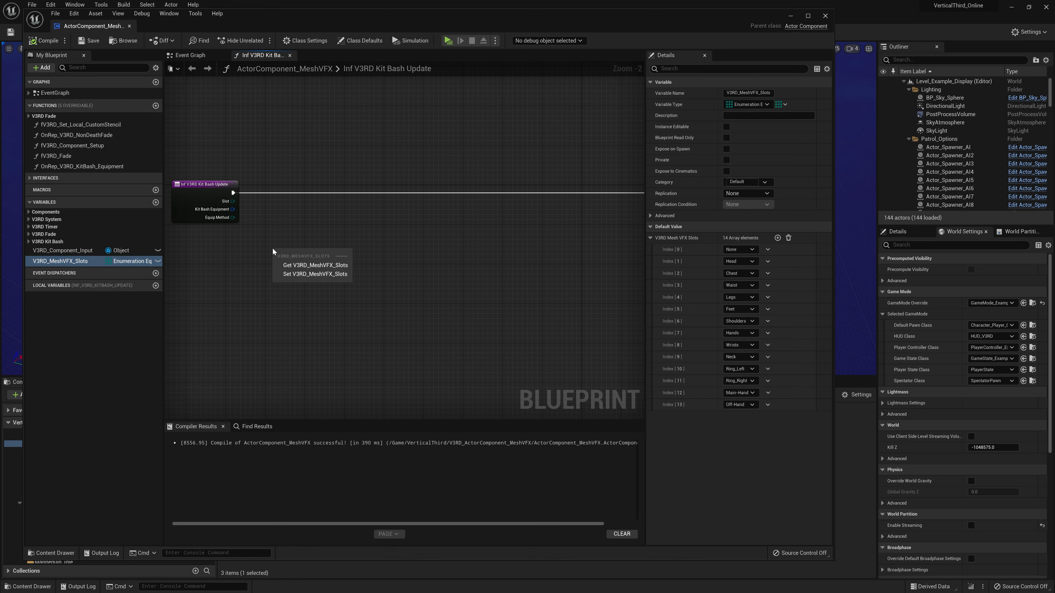
{"action": "left_click", "coordinate": [293, 265]}
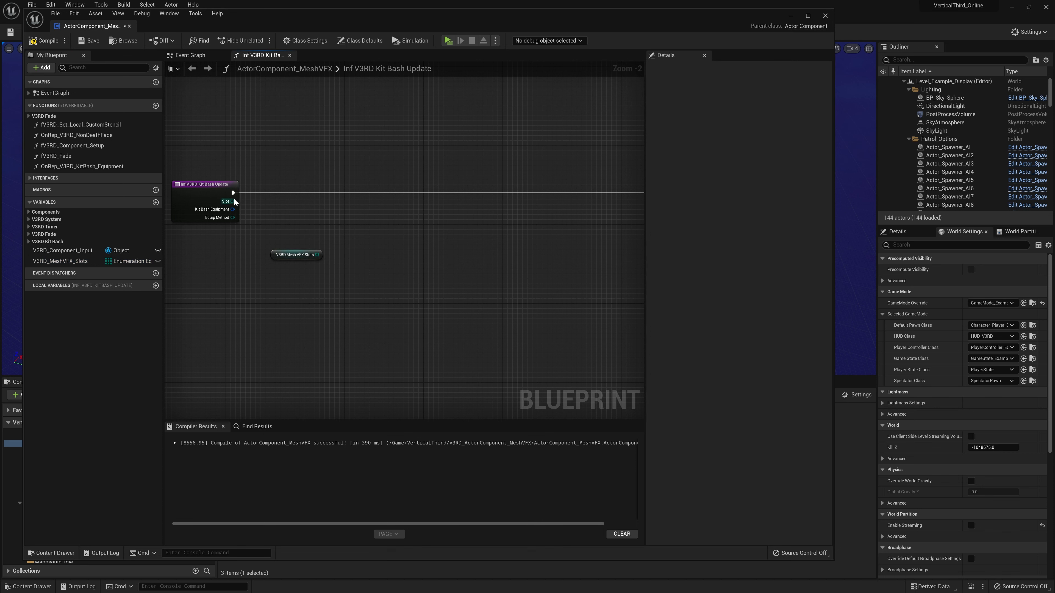
{"action": "left_click_drag", "start_coordinate": [318, 255], "coordinate": [354, 235]}
{"action": "type", "text": "contin"}
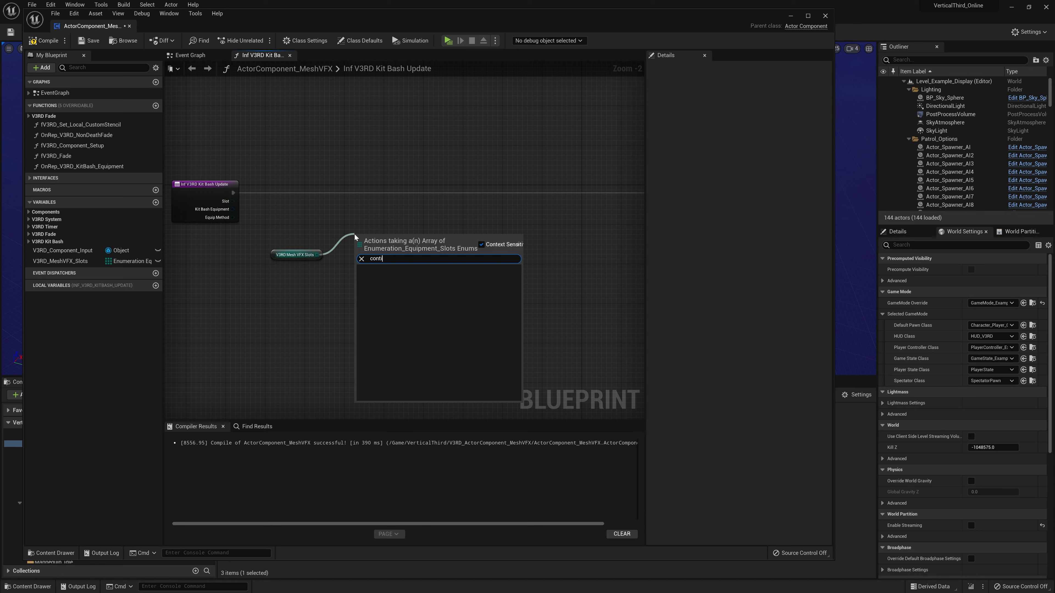
{"action": "key", "text": "BackSpace"}
{"action": "key", "text": "BackSpace"}
{"action": "type", "text": "ains"}
{"action": "key", "text": "Return"}
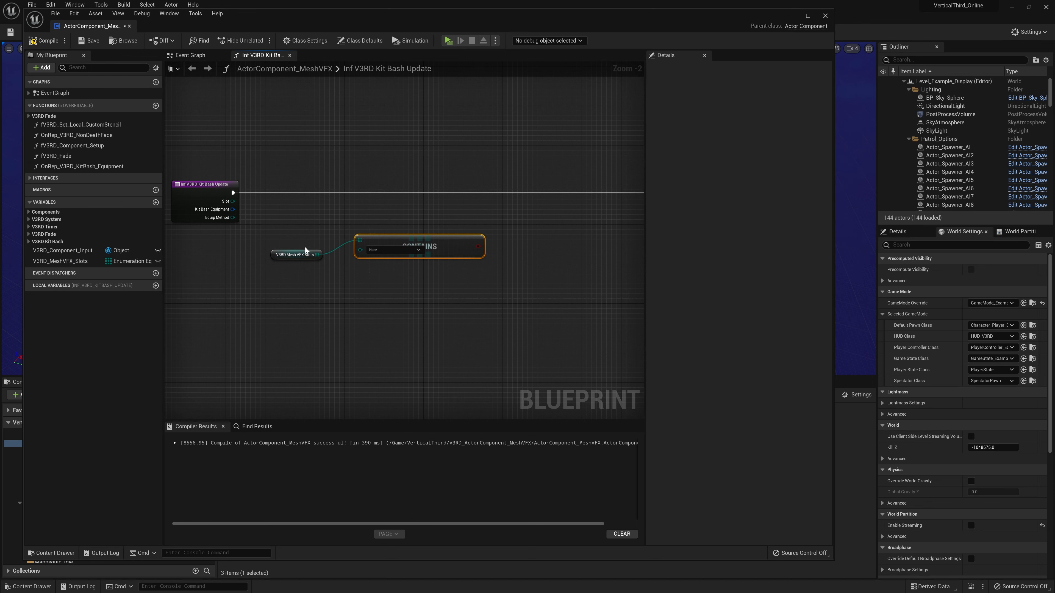
Move the slots getter and Contains node closer to the entry node, and connect the entry's Slot output to the Contains item input.
{"action": "left_click_drag", "start_coordinate": [305, 251], "coordinate": [306, 212]}
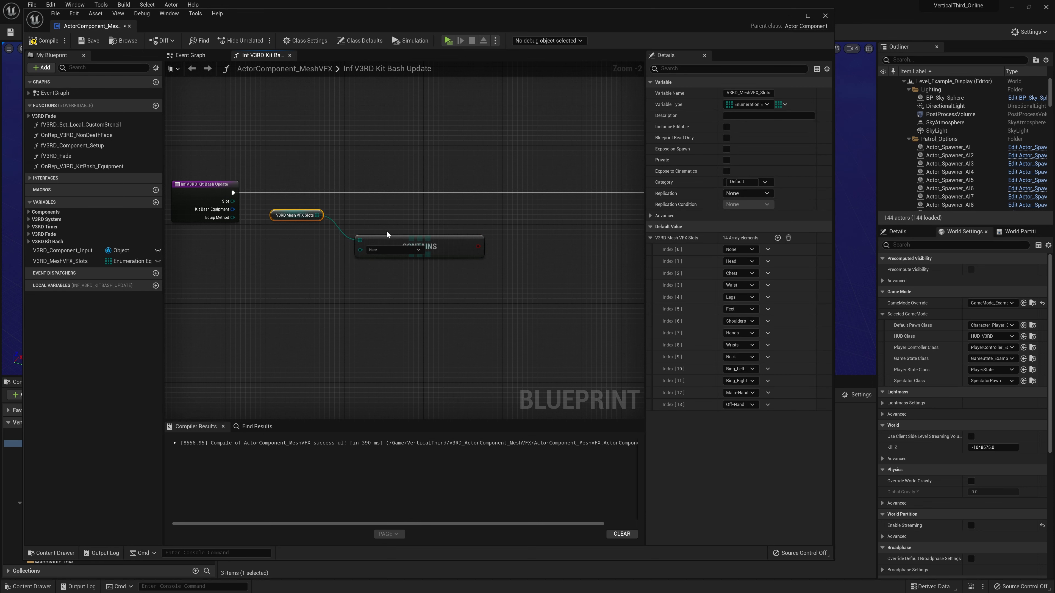
{"action": "left_click_drag", "start_coordinate": [386, 238], "coordinate": [381, 223]}
{"action": "left_click", "coordinate": [282, 242]}
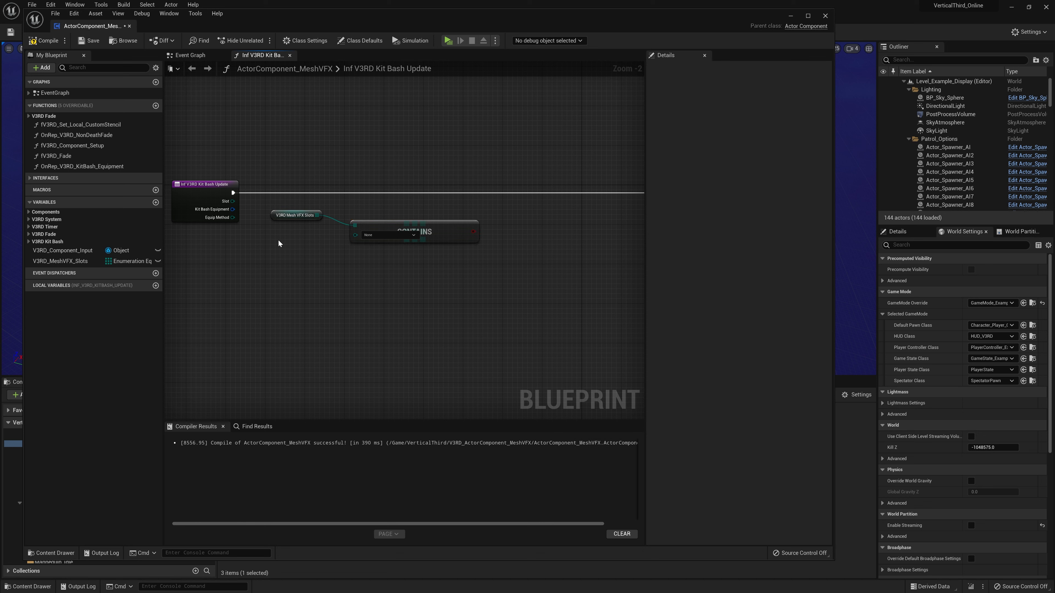
{"action": "right_click", "coordinate": [277, 239]}
{"action": "left_click", "coordinate": [246, 218]}
{"action": "left_click_drag", "start_coordinate": [230, 202], "coordinate": [356, 236]}
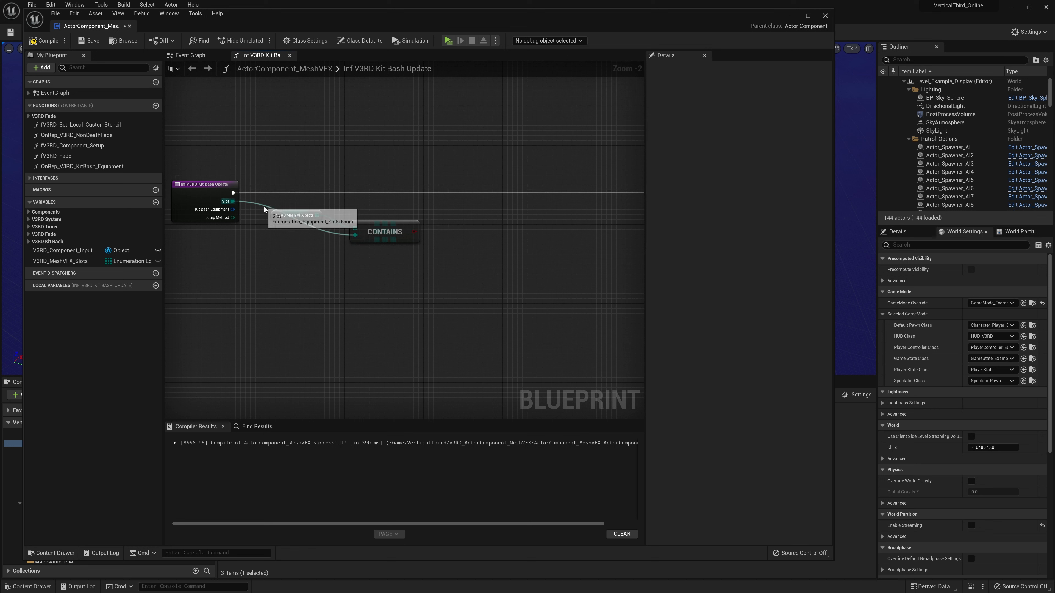
Add a reroute point on the Slot wire below the getter and straighten the connection between the slots getter and Contains.
{"action": "double_click", "coordinate": [263, 207]}
{"action": "left_click_drag", "start_coordinate": [272, 244], "coordinate": [273, 237]}
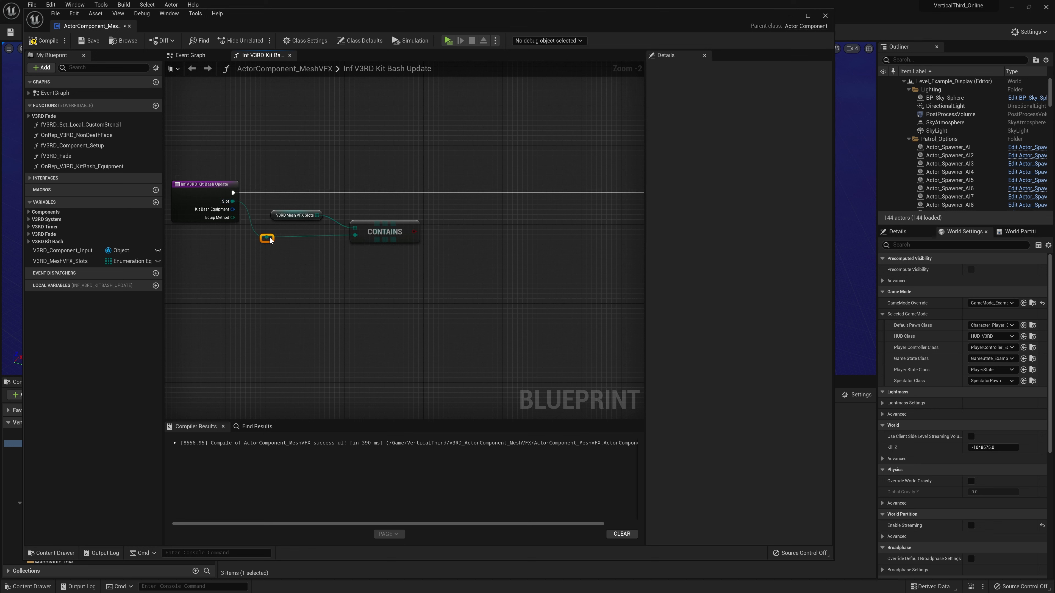
{"action": "left_click", "coordinate": [334, 212]}
{"action": "left_click", "coordinate": [302, 215]}
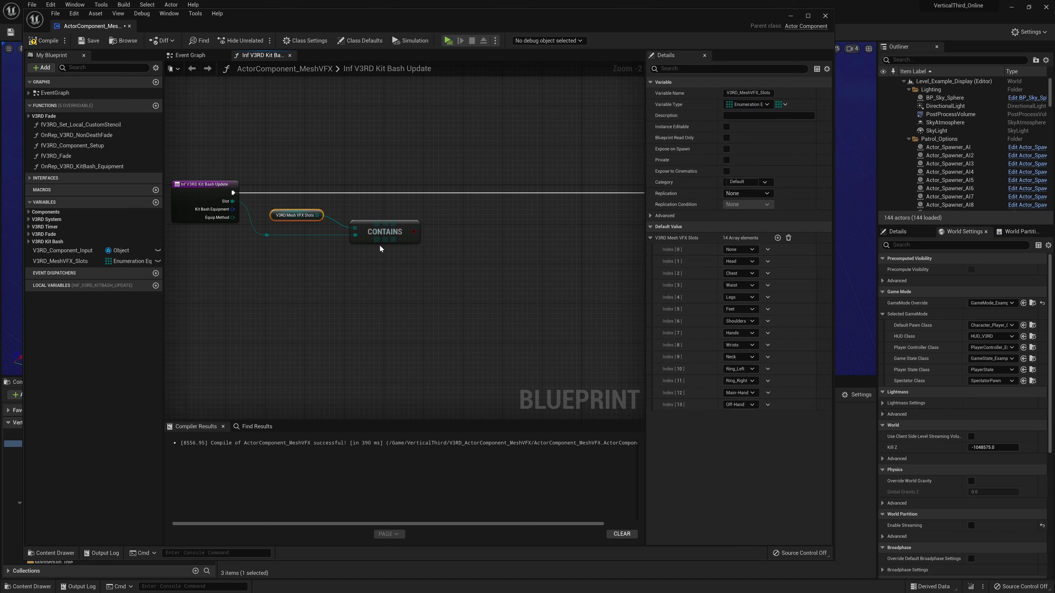
{"action": "left_click", "coordinate": [379, 241], "text": "shift"}
{"action": "key", "text": "q"}
Add a Branch node that uses the Contains result as its condition.
{"action": "right_click_drag", "start_coordinate": [418, 265], "coordinate": [400, 268]}
{"action": "left_click", "coordinate": [419, 267]}
{"action": "left_click_drag", "start_coordinate": [397, 235], "coordinate": [418, 194]}
{"action": "type", "text": "bra"}
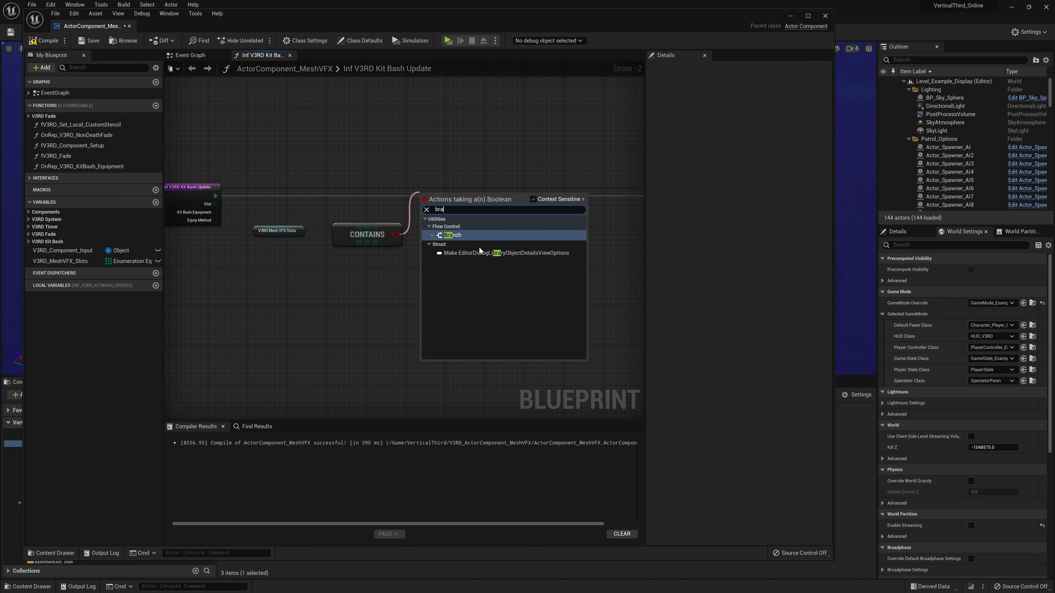
{"action": "left_click", "coordinate": [452, 235]}
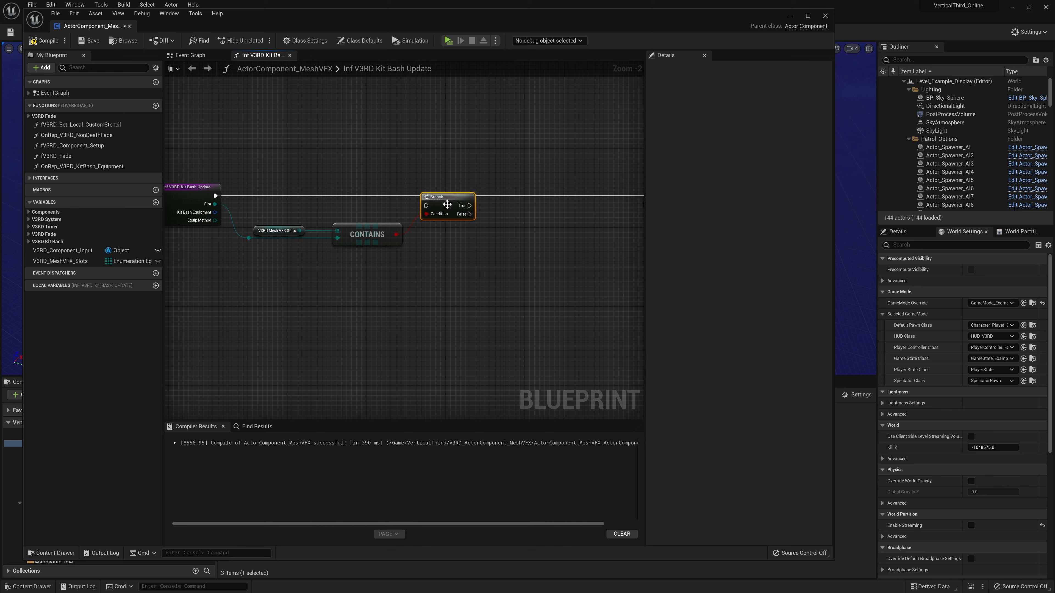
{"action": "left_click", "coordinate": [346, 191]}
Route execution from the function entry into the Branch, and from its True output into the EquipMethod switch.
{"action": "right_click_drag", "start_coordinate": [316, 188], "coordinate": [282, 185]}
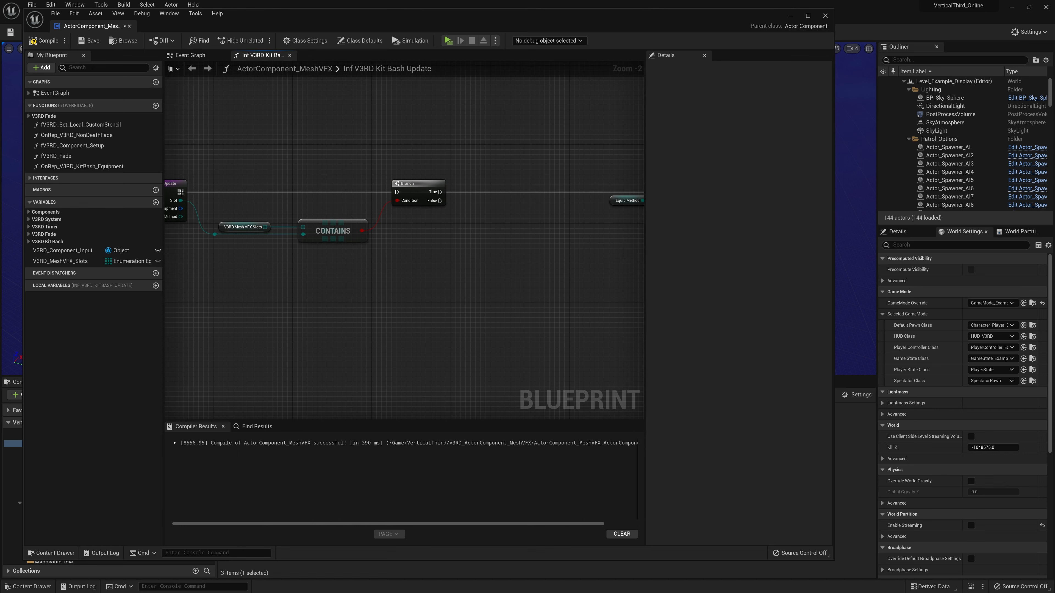
{"action": "left_click_drag", "start_coordinate": [180, 192], "coordinate": [396, 192]}
{"action": "right_click_drag", "start_coordinate": [512, 210], "coordinate": [355, 212]}
{"action": "left_click_drag", "start_coordinate": [282, 194], "coordinate": [520, 195]}
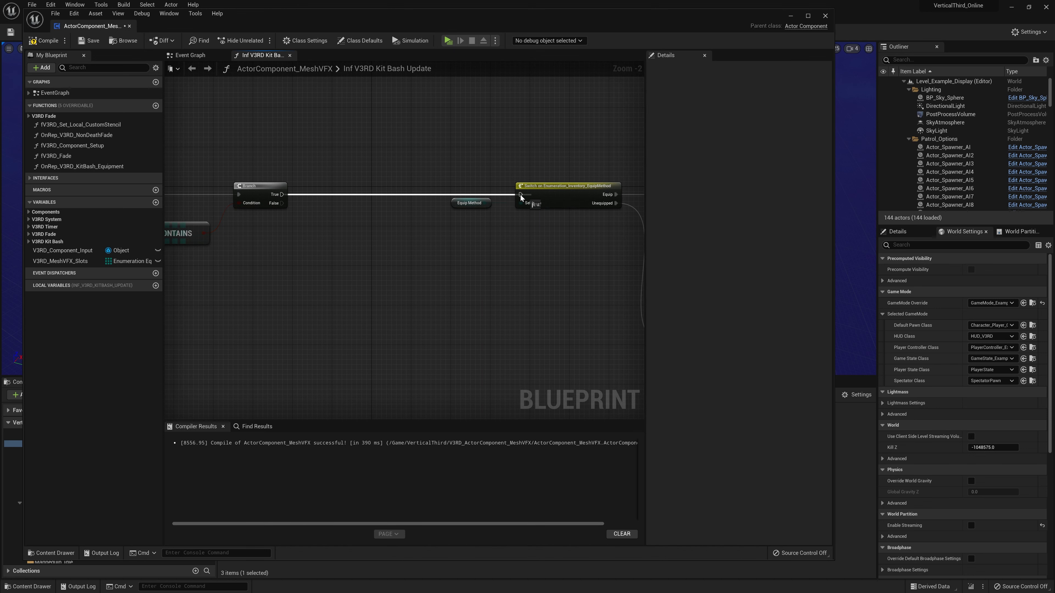
{"action": "right_click_drag", "start_coordinate": [372, 160], "coordinate": [545, 159]}
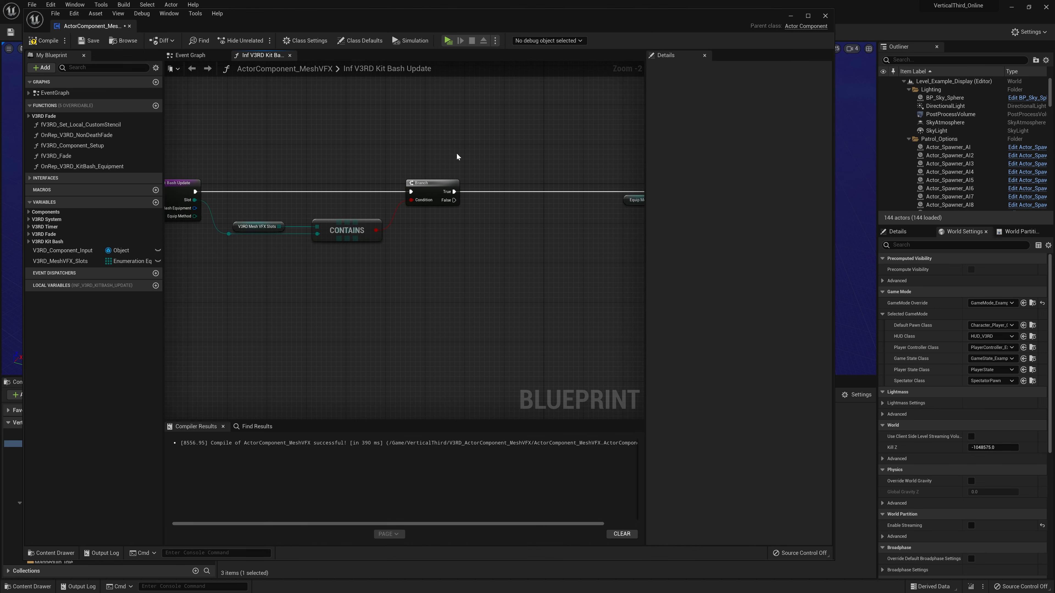
Compile and save the ActorComponent_MeshVFX blueprint.
{"action": "left_click", "coordinate": [44, 40]}
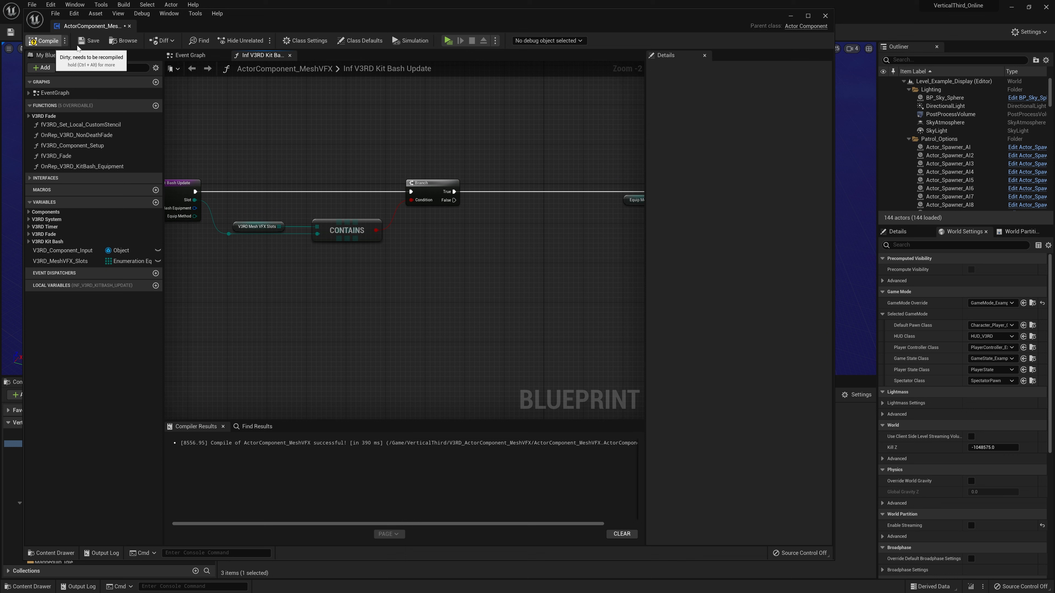
{"action": "left_click", "coordinate": [91, 44]}
{"action": "scroll", "coordinate": [401, 152], "scroll_direction": "down", "scroll_amount": 3}
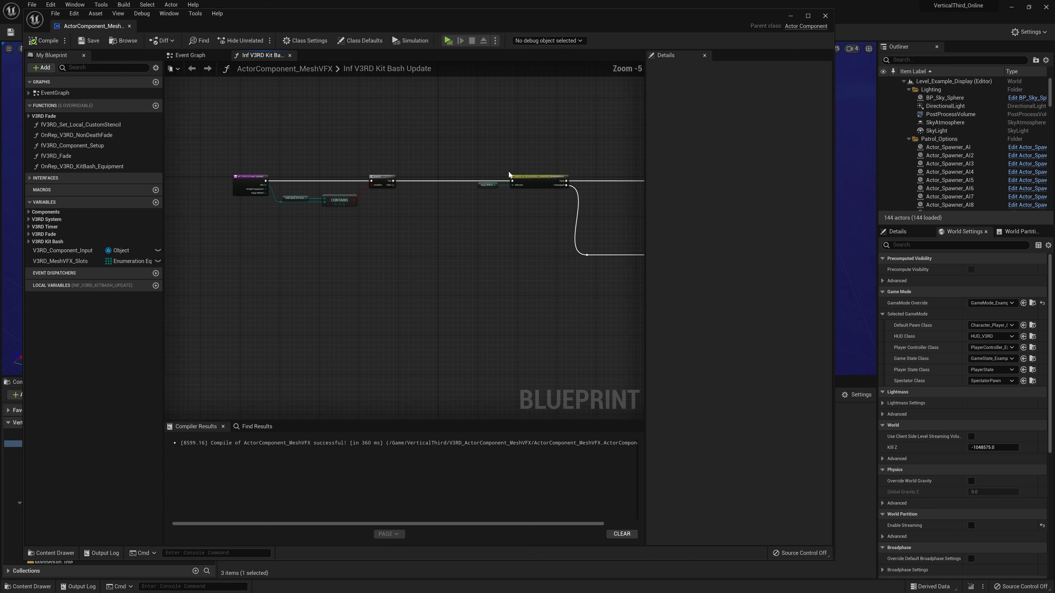
{"action": "right_click_drag", "start_coordinate": [508, 171], "coordinate": [511, 194]}
{"action": "scroll", "coordinate": [297, 193], "scroll_direction": "up", "scroll_amount": 2}
{"action": "right_click_drag", "start_coordinate": [297, 193], "coordinate": [372, 190]}
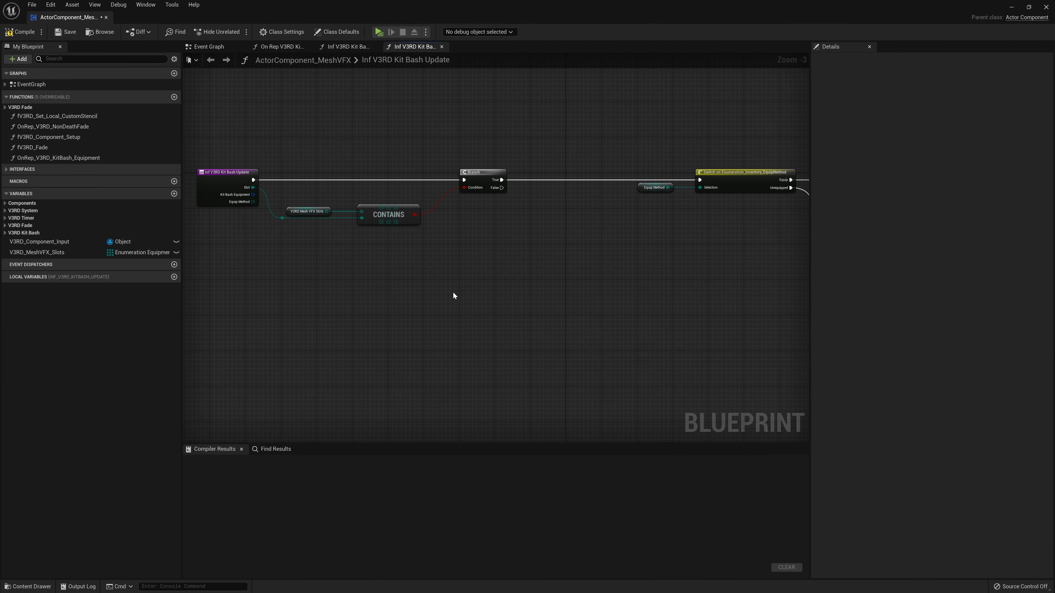
Add a getter for the function's Slot input and place it below the EquipMethod switch.
{"action": "right_click", "coordinate": [312, 273]}
{"action": "type", "text": "slot"}
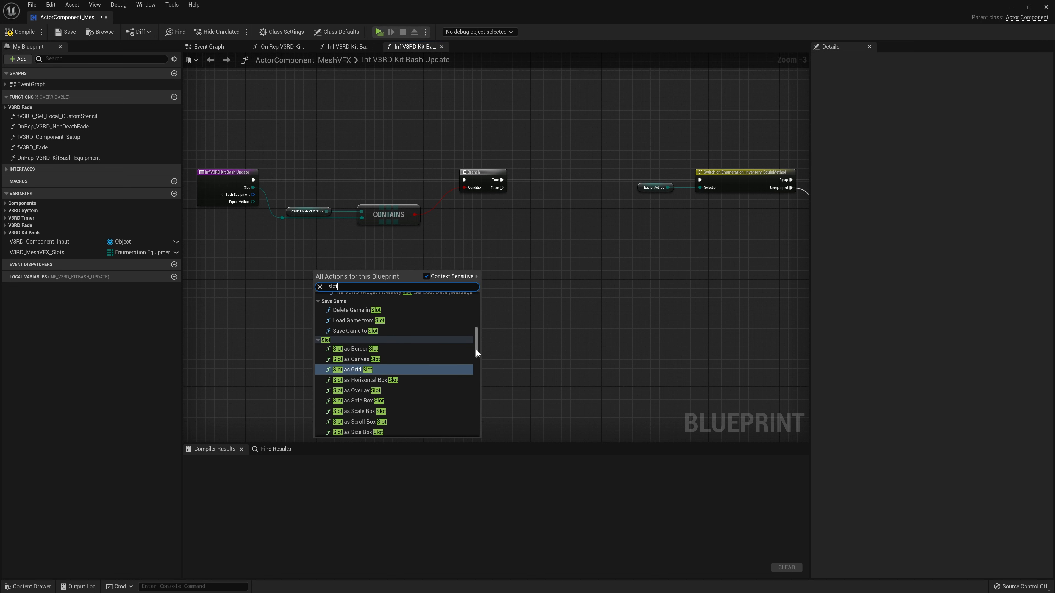
{"action": "left_click_drag", "start_coordinate": [477, 350], "coordinate": [472, 423]}
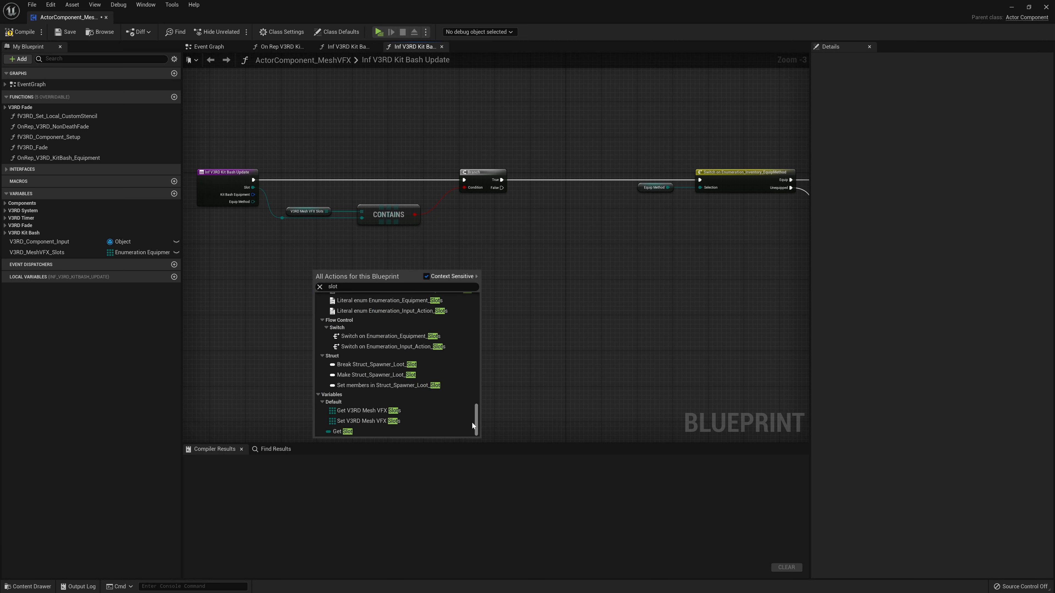
{"action": "left_click", "coordinate": [333, 432]}
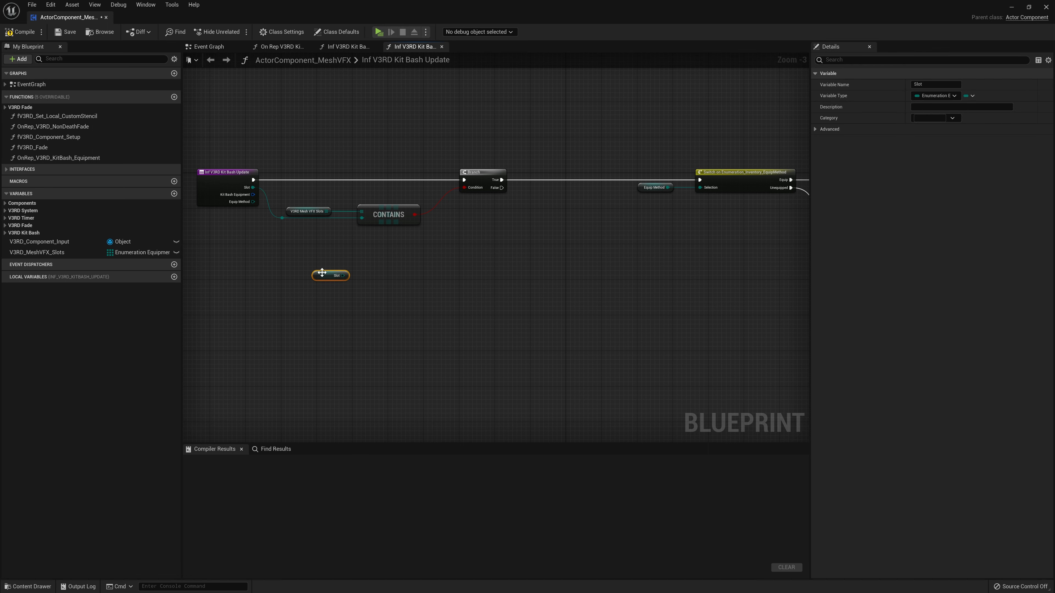
{"action": "left_click_drag", "start_coordinate": [328, 274], "coordinate": [737, 254]}
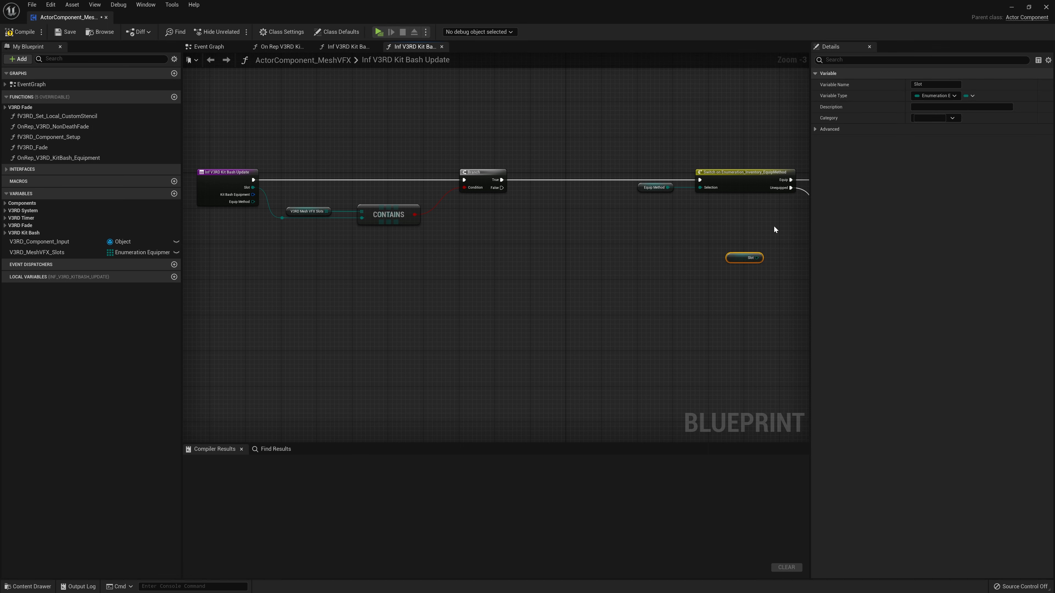
Connect the Slot getter to the index conversion nodes of both Set Array Elem nodes, for Equip and Unequipped.
{"action": "right_click_drag", "start_coordinate": [774, 228], "coordinate": [396, 240]}
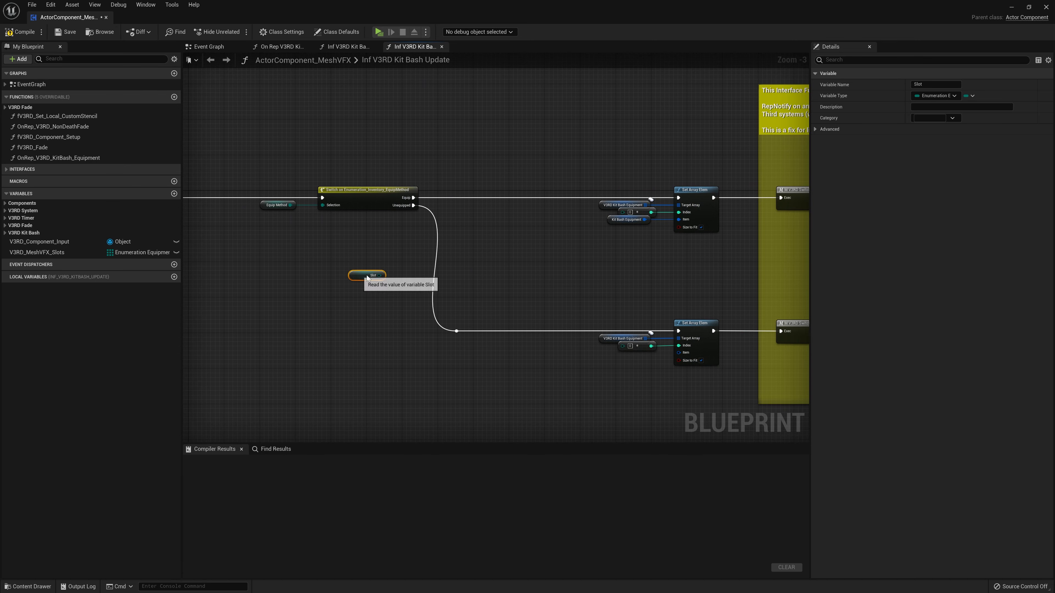
{"action": "left_click_drag", "start_coordinate": [366, 276], "coordinate": [622, 212]}
{"action": "left_click", "coordinate": [532, 273]}
{"action": "left_click_drag", "start_coordinate": [524, 272], "coordinate": [623, 346]}
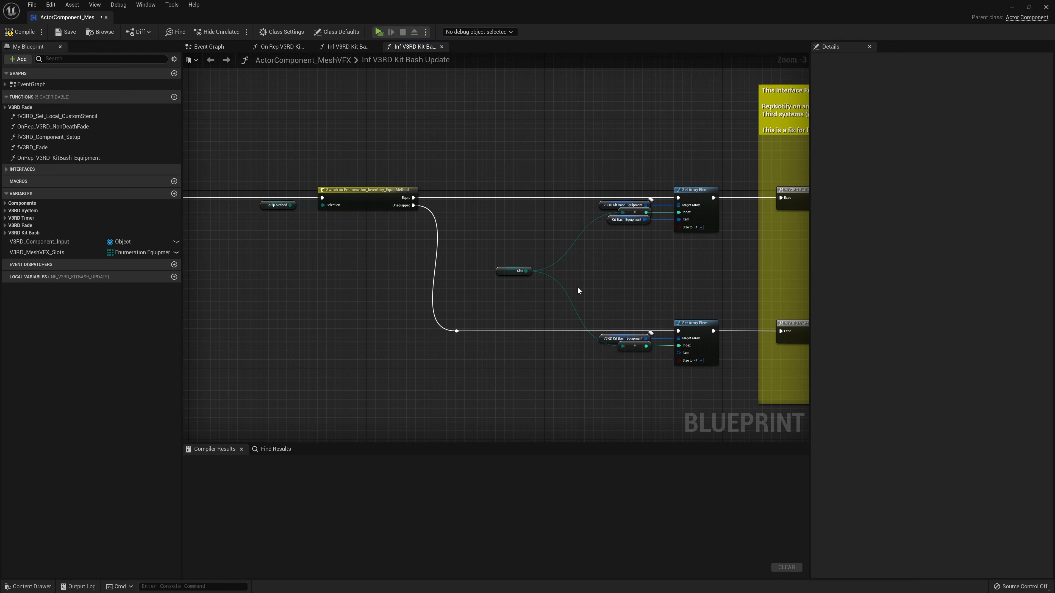
{"action": "right_click_drag", "start_coordinate": [572, 273], "coordinate": [531, 270]}
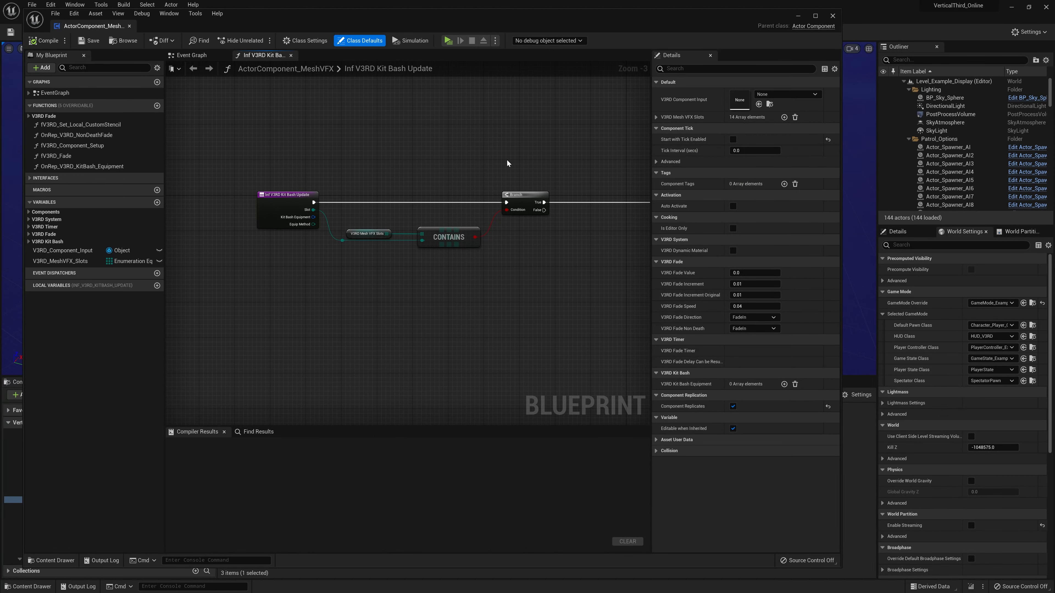
Close the ActorComponent_MeshVFX editor and open the Character_Player_Custom_Muriel blueprint from the Database_NewGame folder.
{"action": "left_click", "coordinate": [832, 15]}
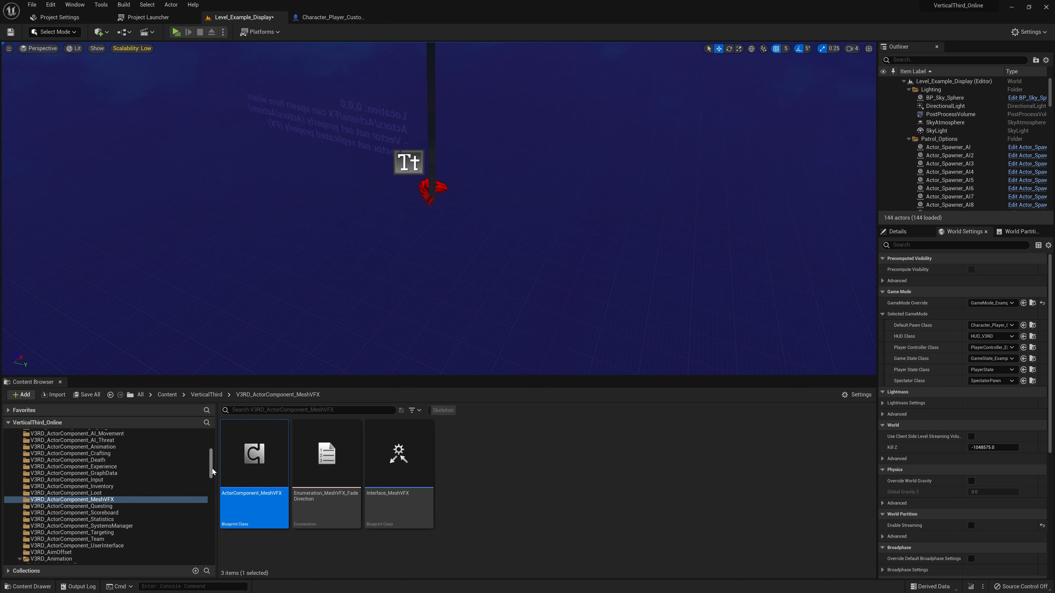
{"action": "left_click_drag", "start_coordinate": [212, 469], "coordinate": [212, 448]}
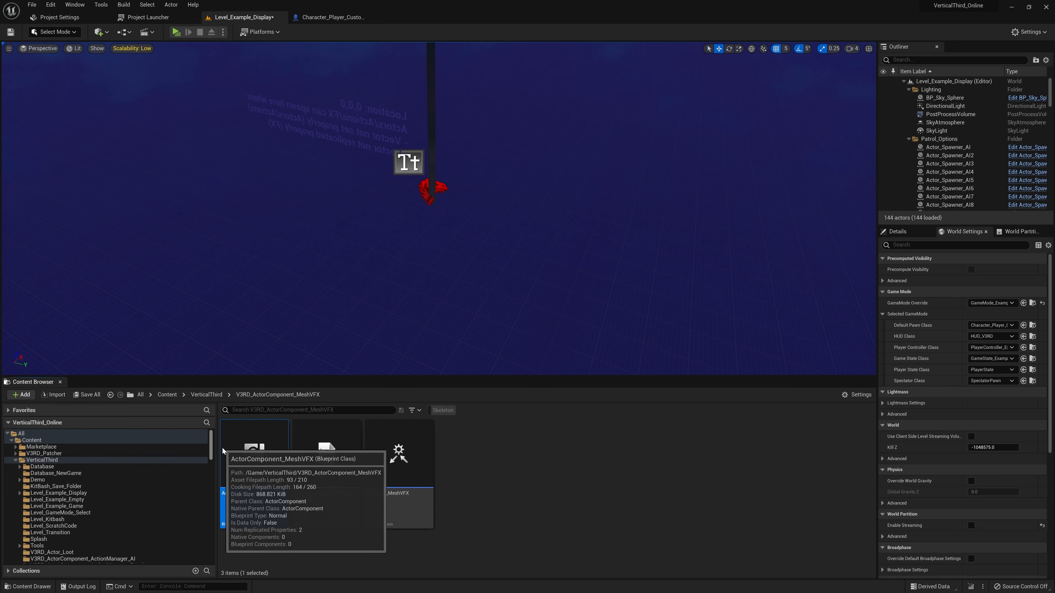
{"action": "left_click", "coordinate": [115, 479]}
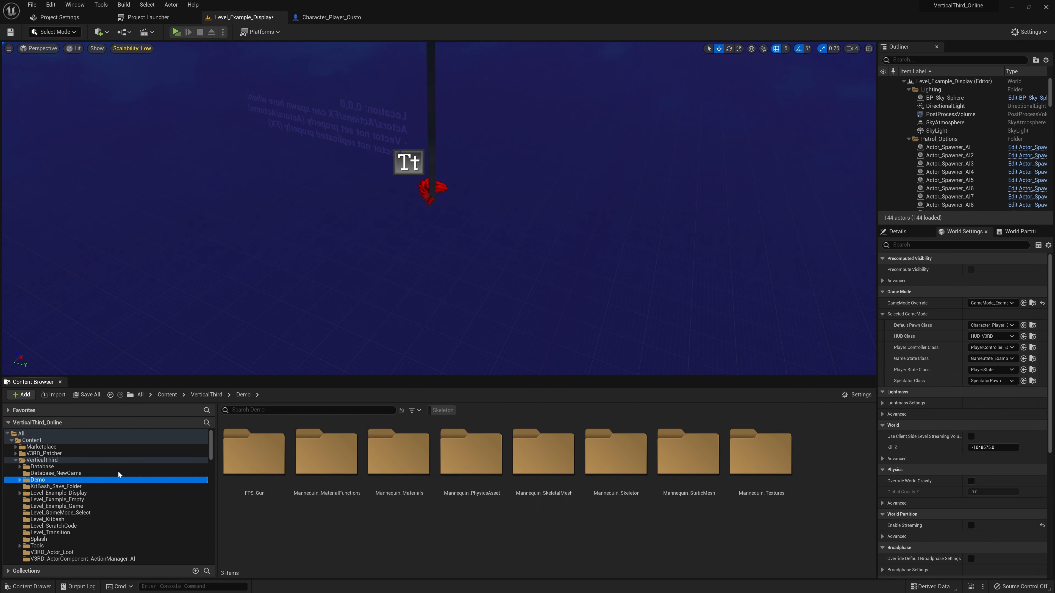
{"action": "left_click", "coordinate": [118, 473]}
{"action": "double_click", "coordinate": [343, 470]}
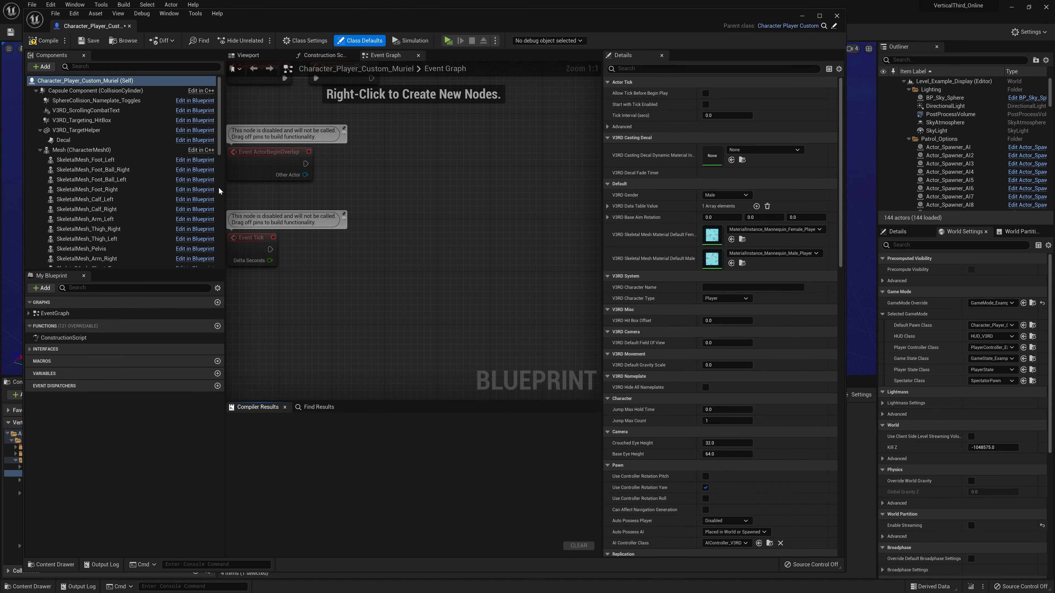
Clear the V3RD Mesh VFX Slots array on Muriel's V3RD_Comp_MeshVFX component and add two new elements.
{"action": "left_click", "coordinate": [219, 188]}
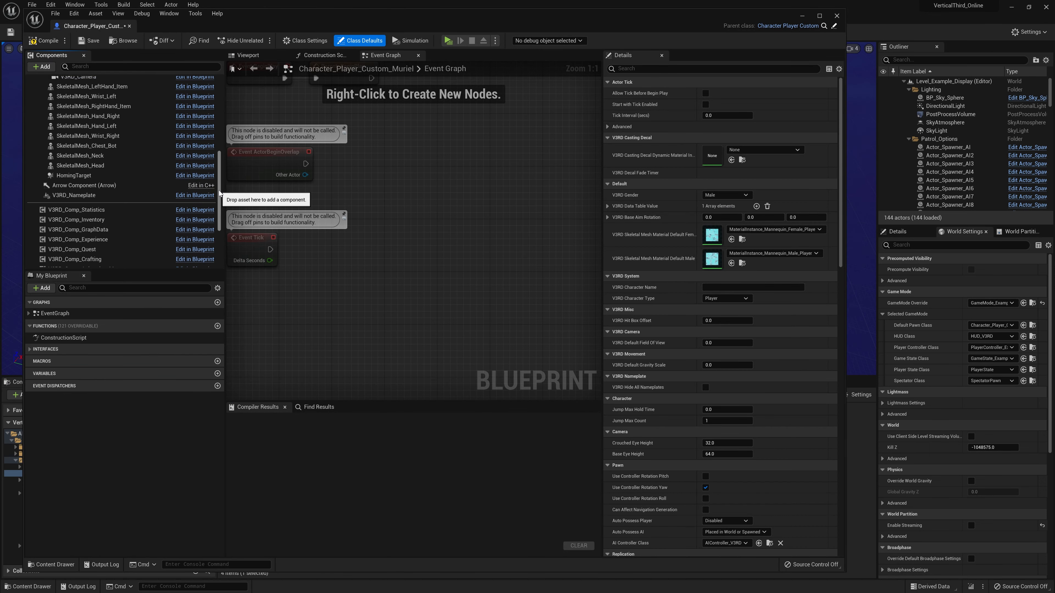
{"action": "left_click", "coordinate": [219, 242]}
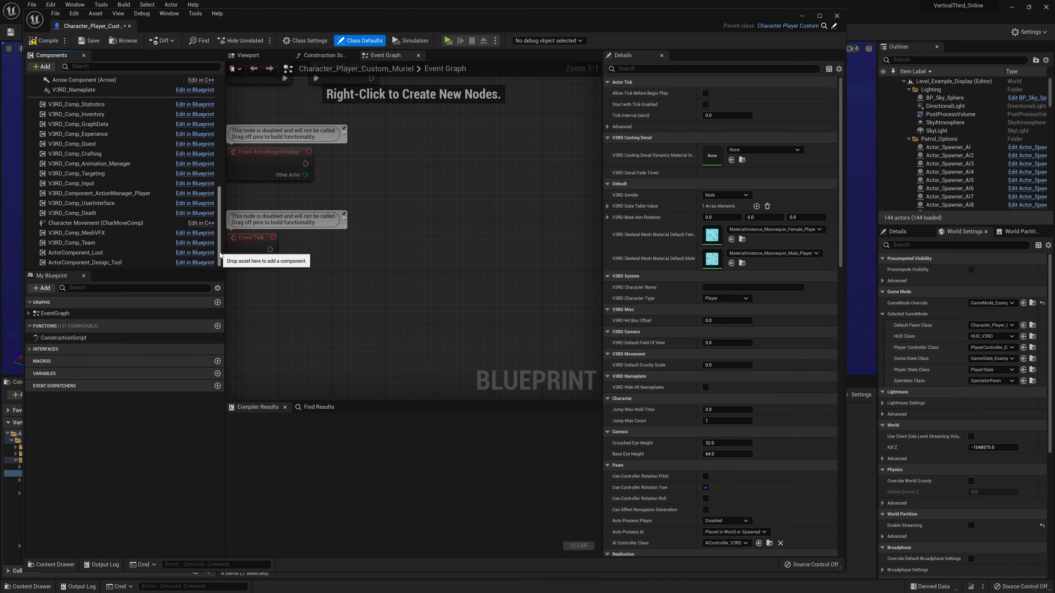
{"action": "left_click", "coordinate": [116, 234]}
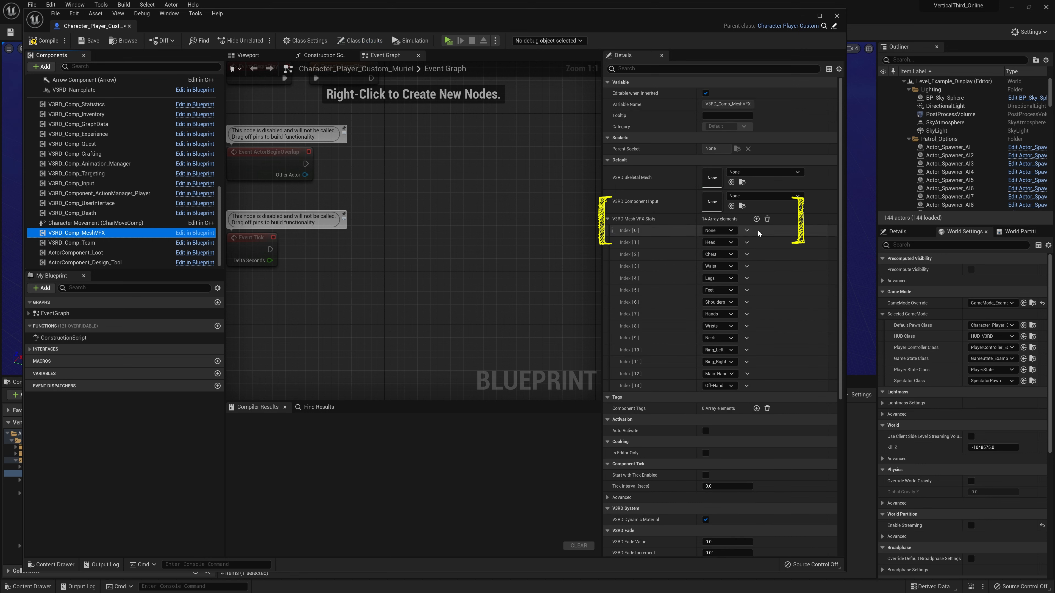
{"action": "left_click", "coordinate": [608, 219]}
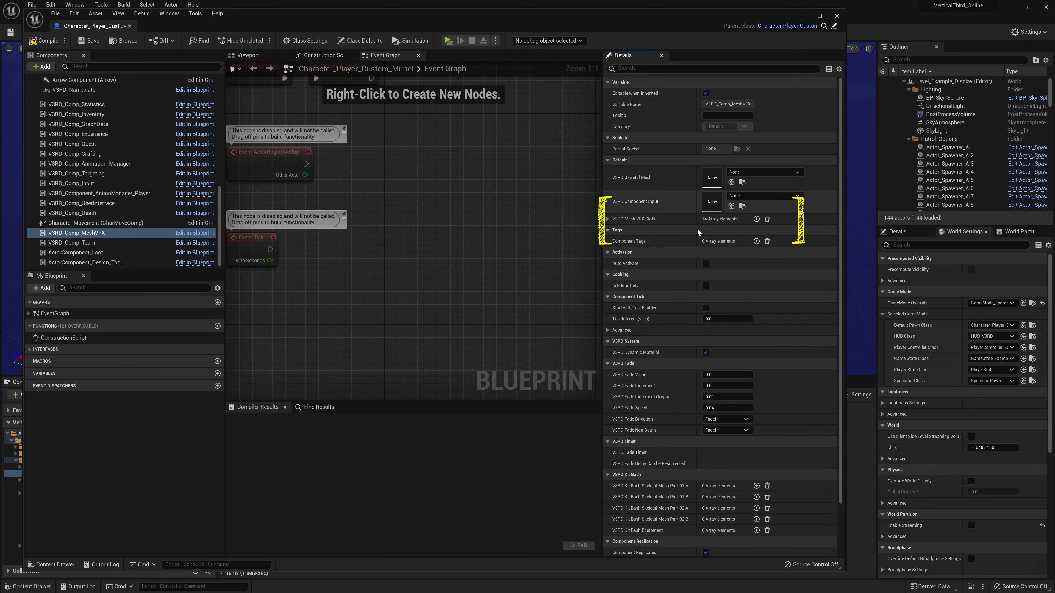
{"action": "left_click", "coordinate": [608, 219]}
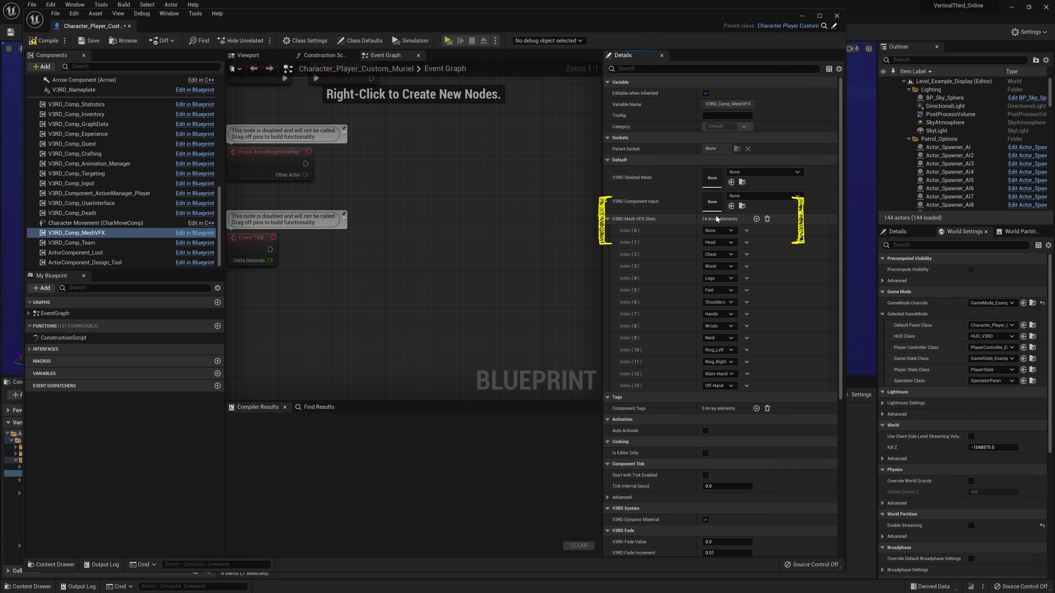
{"action": "left_click", "coordinate": [769, 218]}
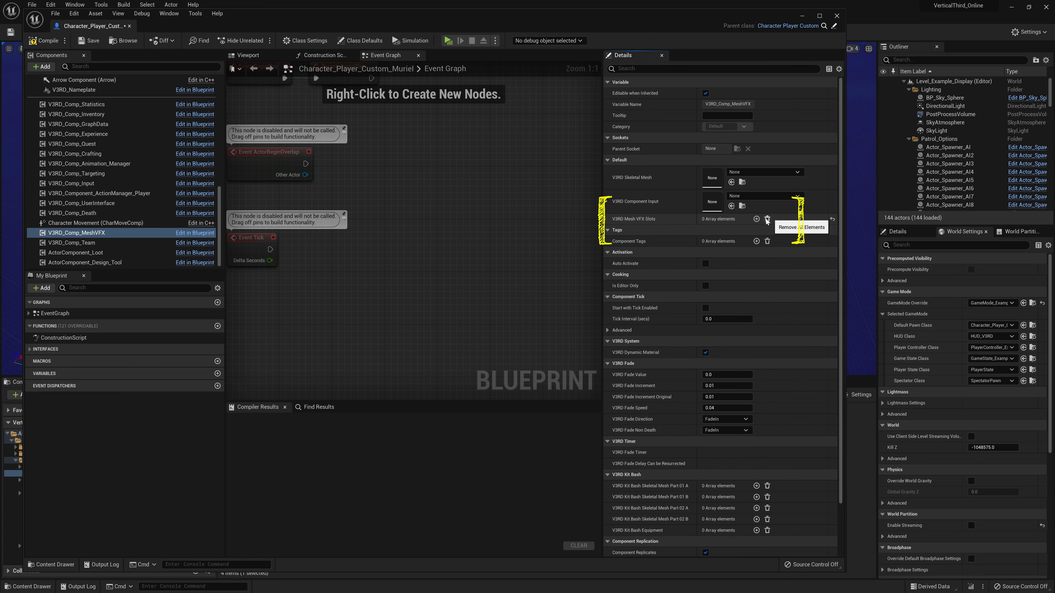
{"action": "left_click", "coordinate": [755, 219]}
{"action": "left_click", "coordinate": [756, 219]}
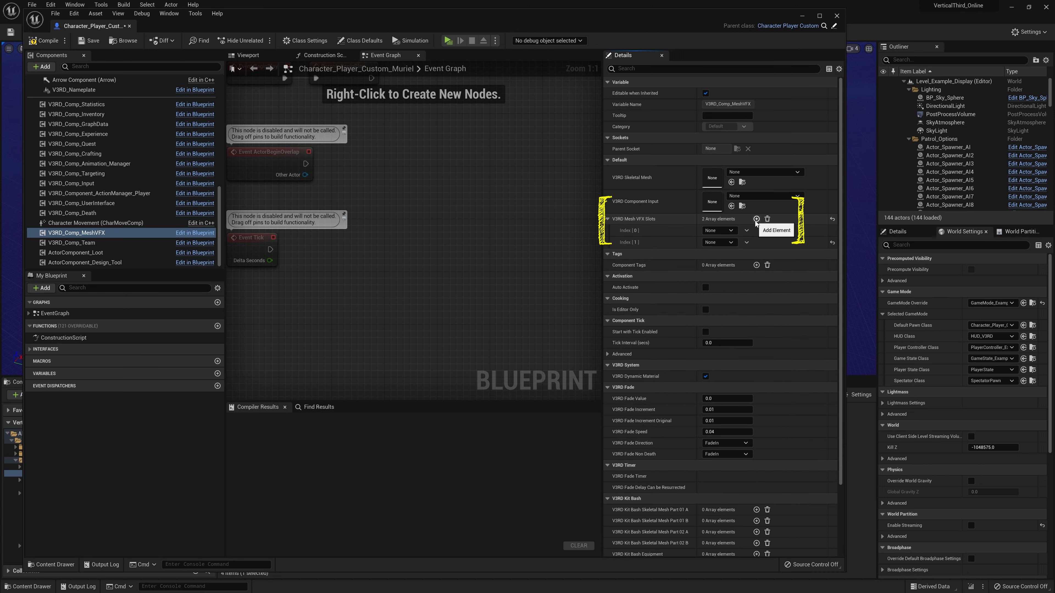
Set Muriel's V3RD Mesh VFX Slots to Main-Hand for index 0 and Off-Hand for index 1, and compile and save the blueprint.
{"action": "left_click", "coordinate": [729, 230]}
{"action": "left_click", "coordinate": [714, 330]}
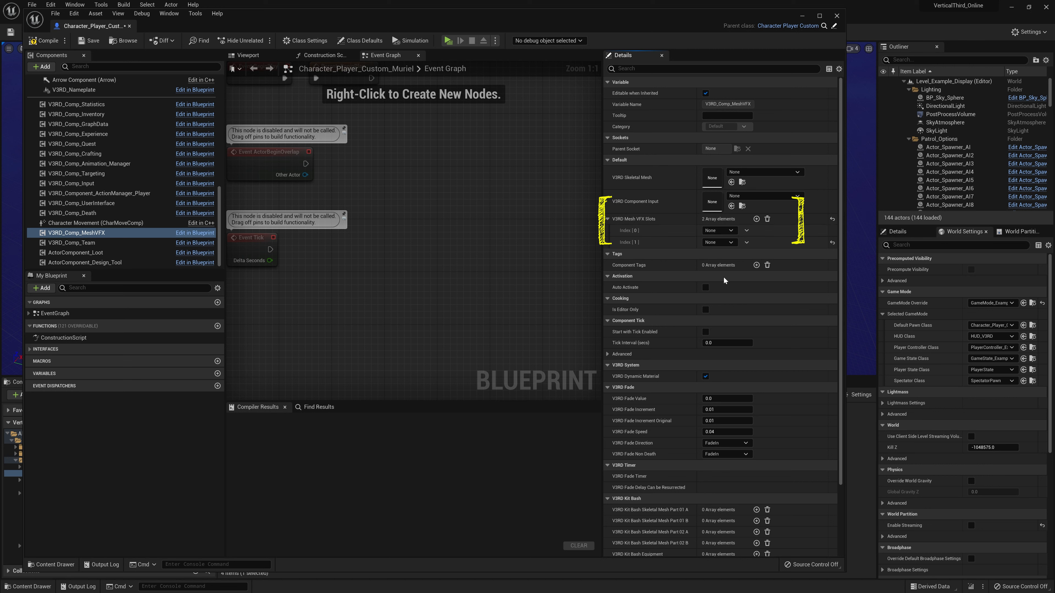
{"action": "left_click", "coordinate": [726, 243]}
{"action": "left_click", "coordinate": [730, 351]}
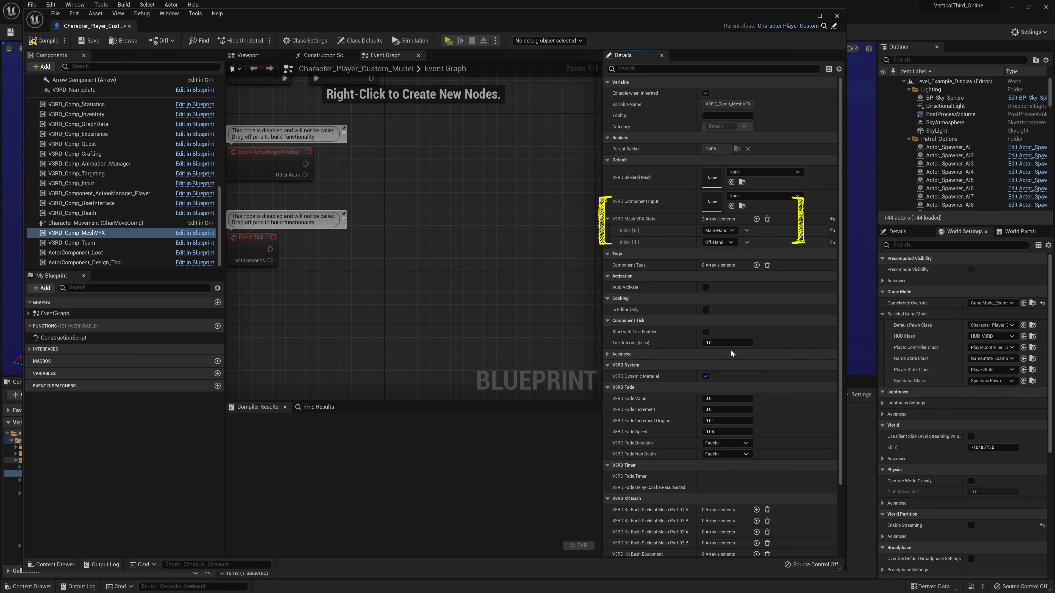
{"action": "left_click", "coordinate": [69, 43]}
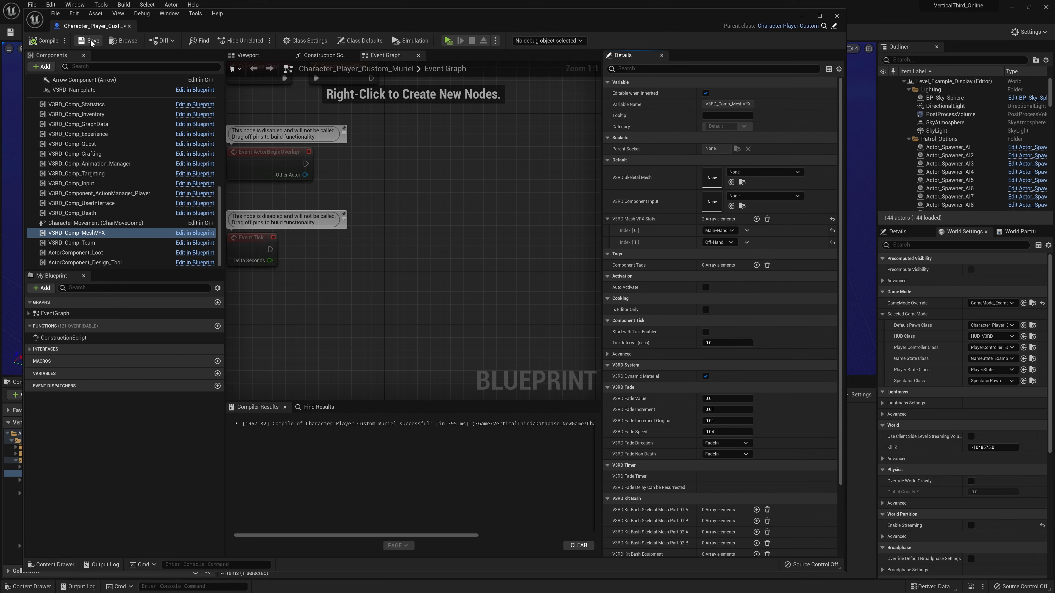
{"action": "left_click", "coordinate": [129, 26]}
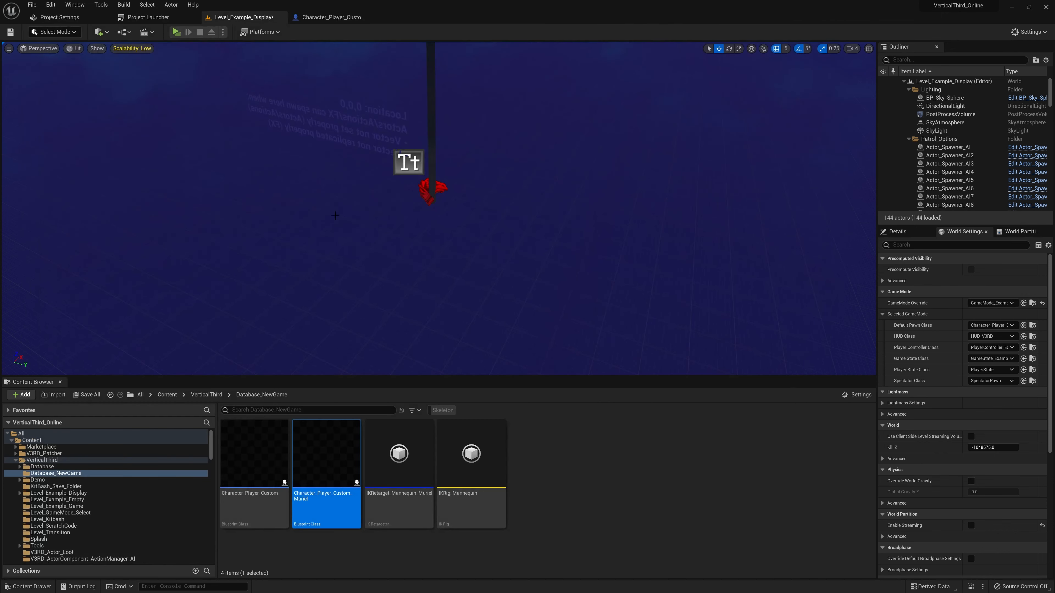
{"action": "left_click", "coordinate": [625, 483]}
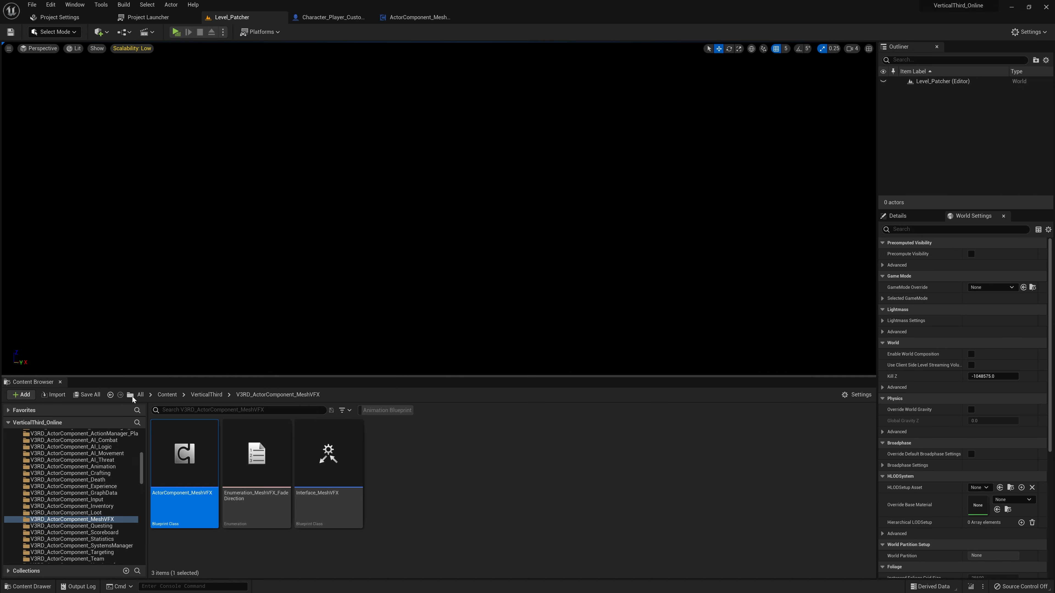
Open the Level_Example_Display level from its folder under VerticalThird.
{"action": "scroll", "coordinate": [70, 494], "scroll_direction": "up", "scroll_amount": 3}
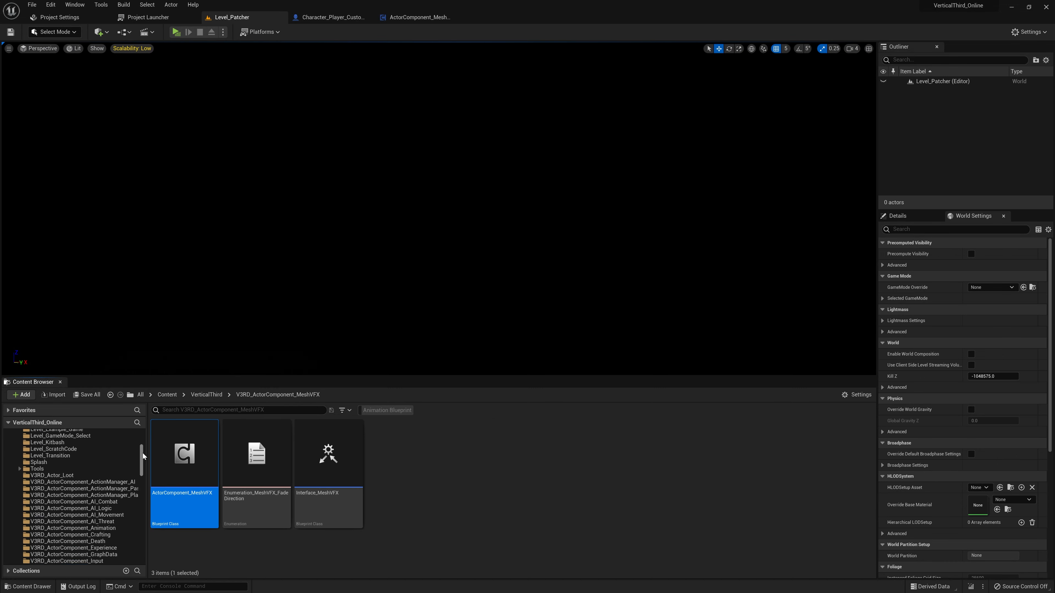
{"action": "left_click", "coordinate": [56, 516]}
{"action": "left_click", "coordinate": [58, 509]}
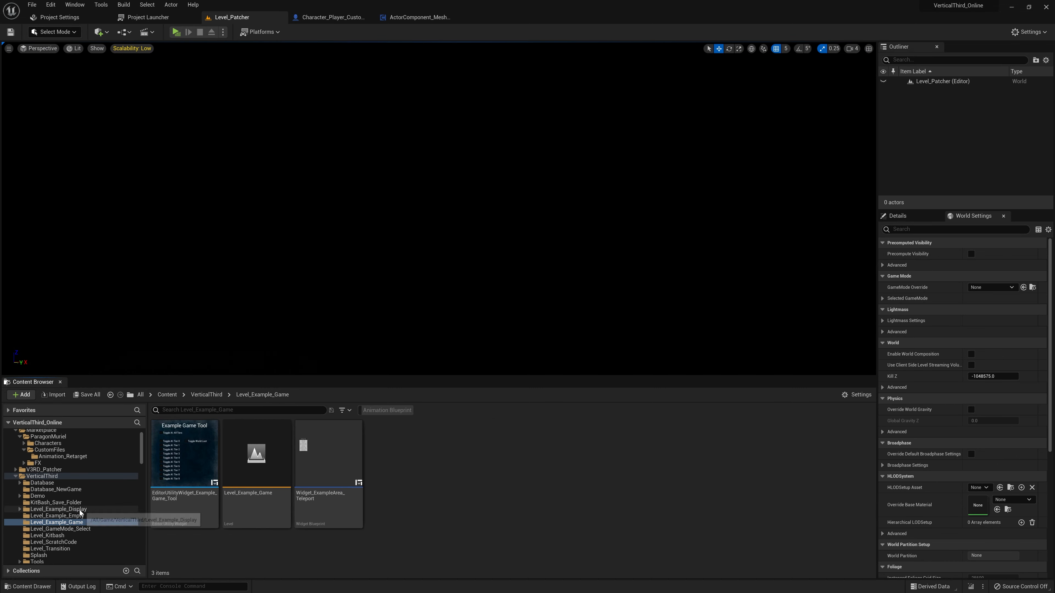
{"action": "double_click", "coordinate": [254, 501]}
{"action": "left_click", "coordinate": [543, 392]}
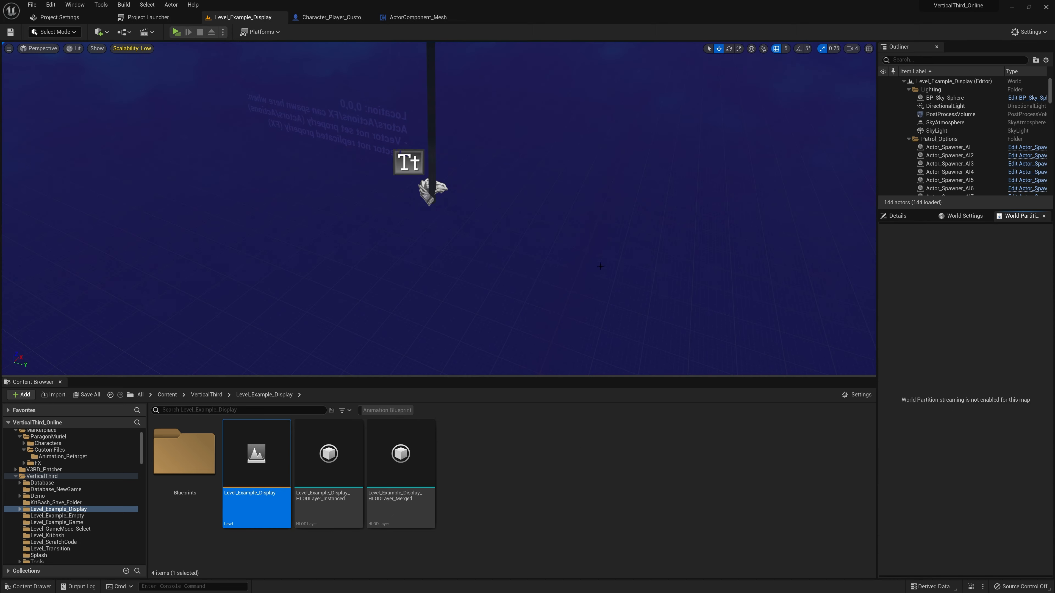
Show the level's World Settings with more width and expand the Selected GameMode classes.
{"action": "left_click", "coordinate": [966, 217]}
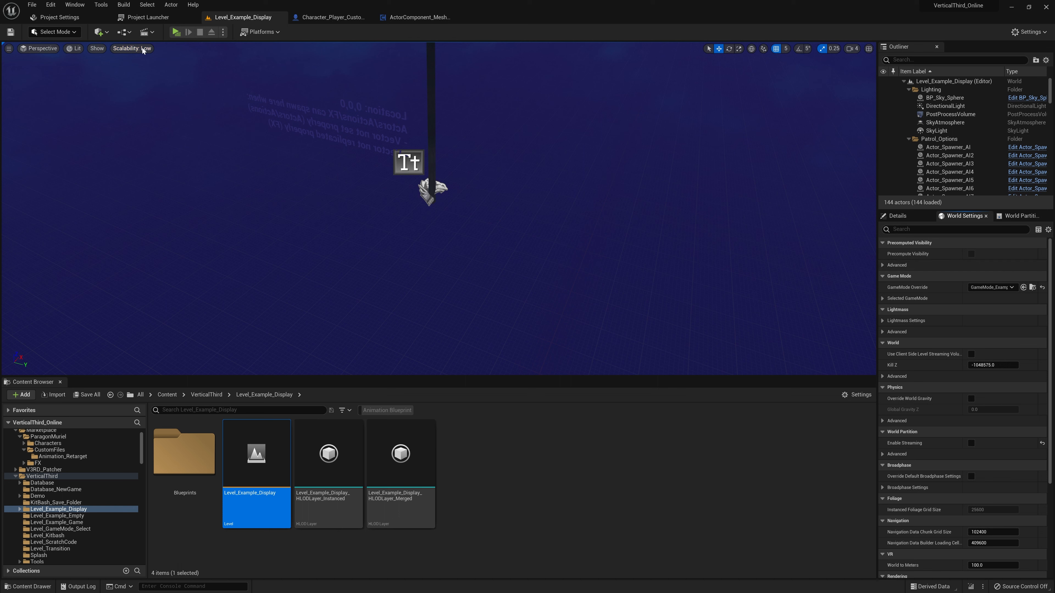
{"action": "left_click", "coordinate": [76, 5]}
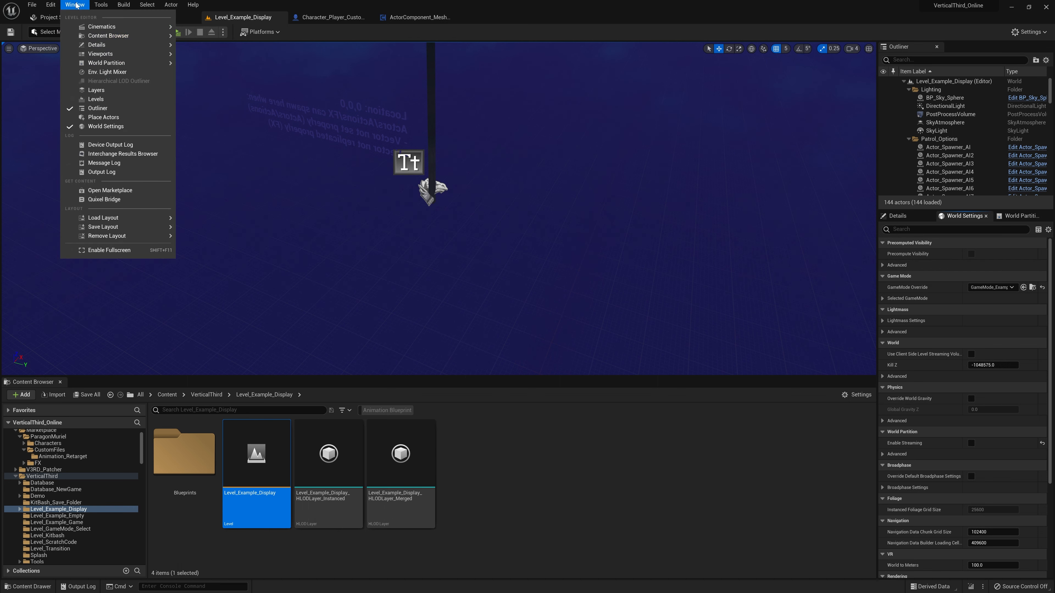
{"action": "left_click", "coordinate": [109, 127]}
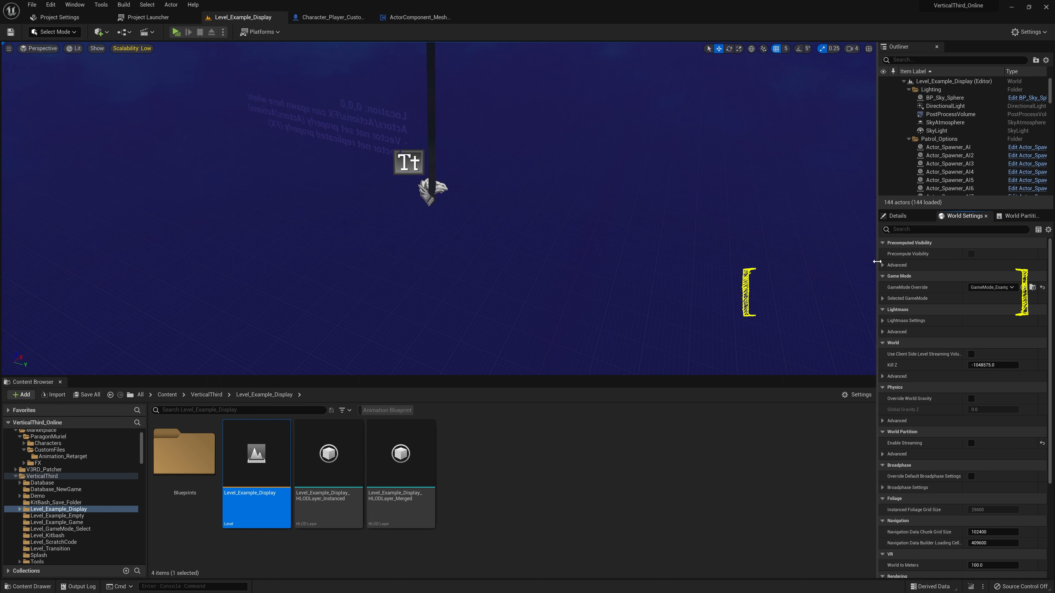
{"action": "left_click_drag", "start_coordinate": [877, 263], "coordinate": [752, 262]}
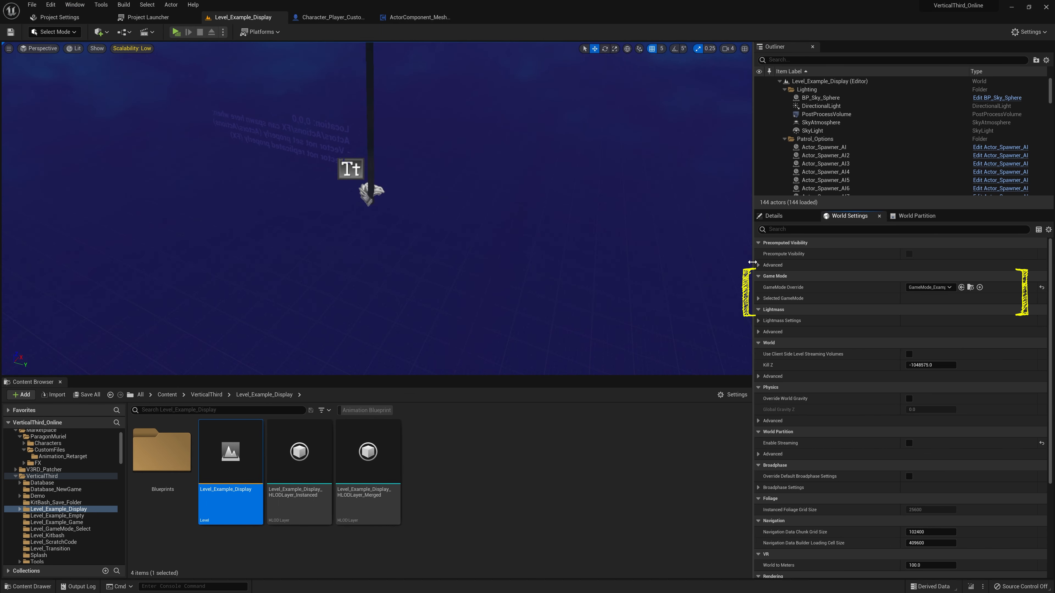
{"action": "left_click", "coordinate": [758, 298]}
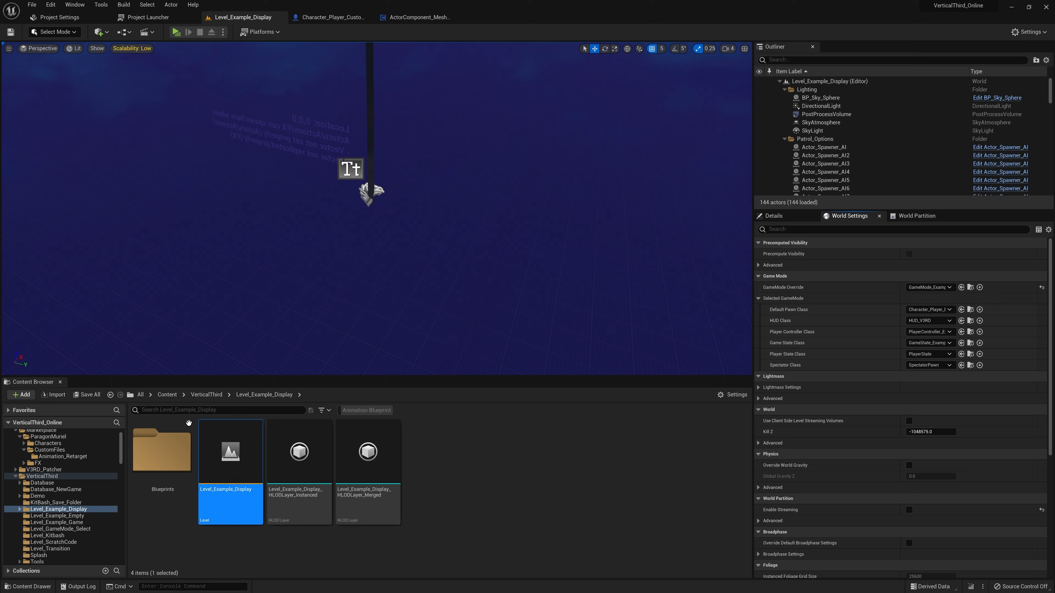
Open the Character_Player_Custom_Muriel blueprint from the Database_NewGame folder and display its viewport.
{"action": "left_click", "coordinate": [77, 491]}
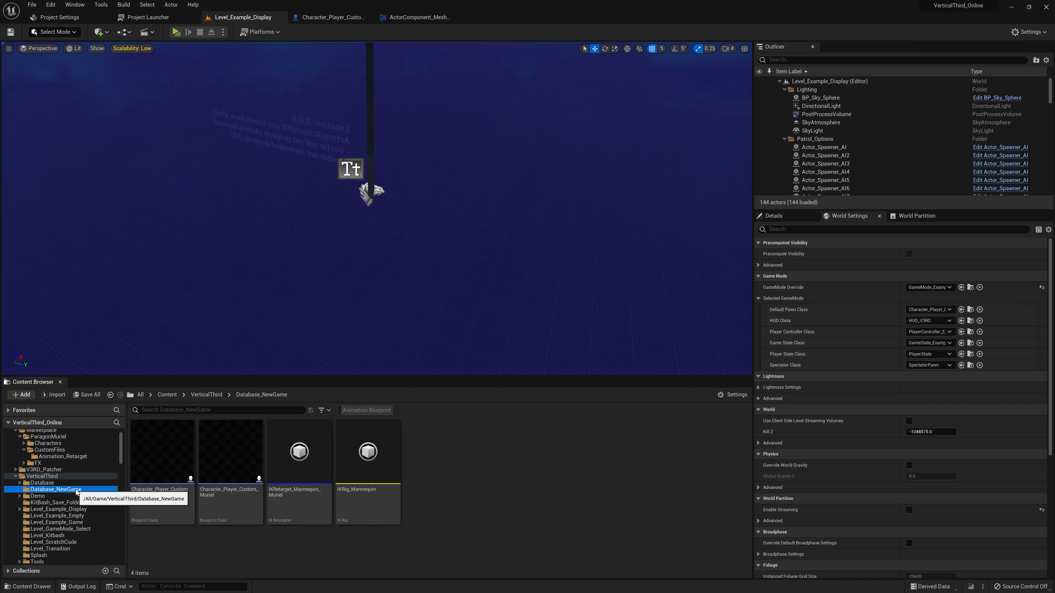
{"action": "left_click", "coordinate": [244, 439]}
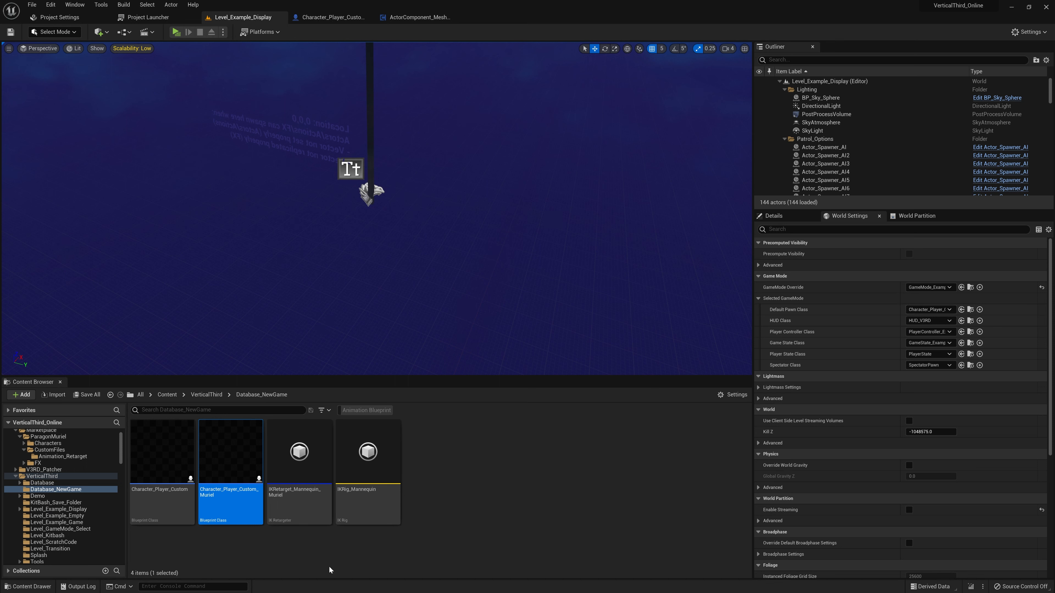
{"action": "left_click", "coordinate": [294, 565]}
{"action": "double_click", "coordinate": [223, 453]}
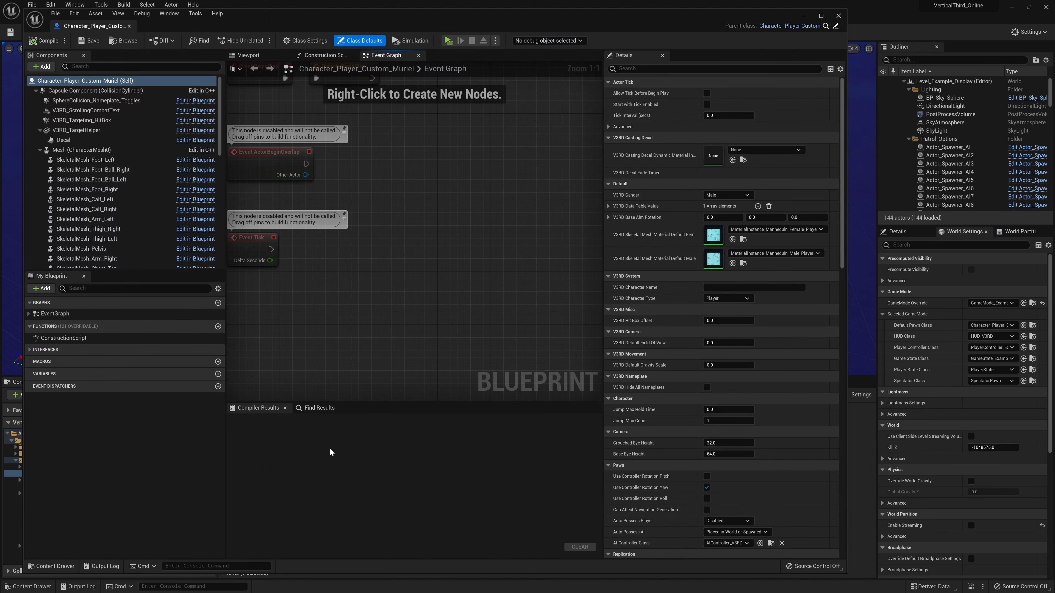
{"action": "left_click", "coordinate": [262, 57]}
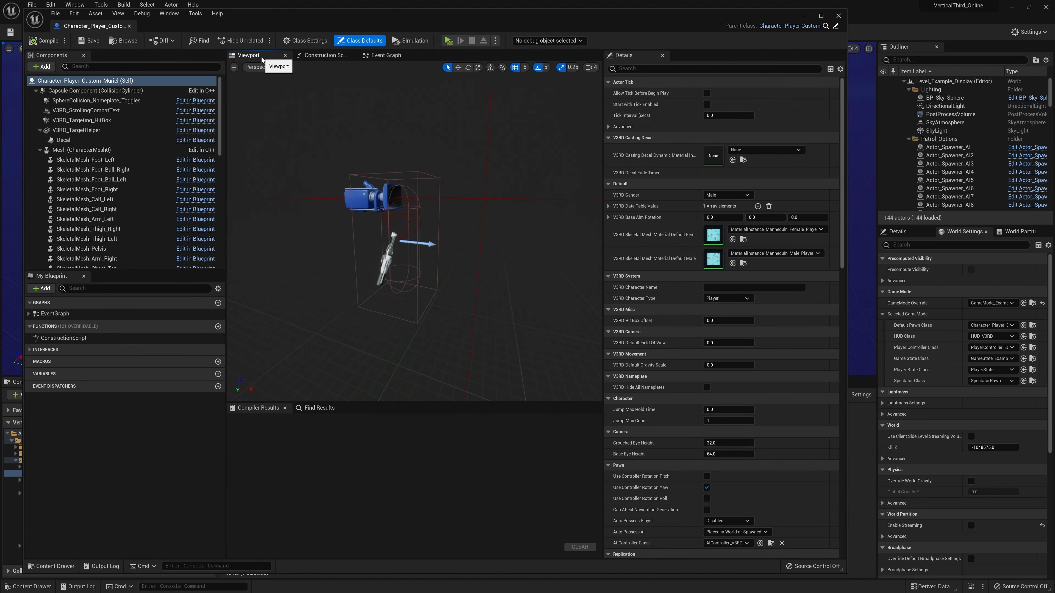
Assign the Muriel_GDC skeletal mesh and the AnimationBlueprint_Muriel anim class to the character's Mesh component.
{"action": "left_click", "coordinate": [105, 151]}
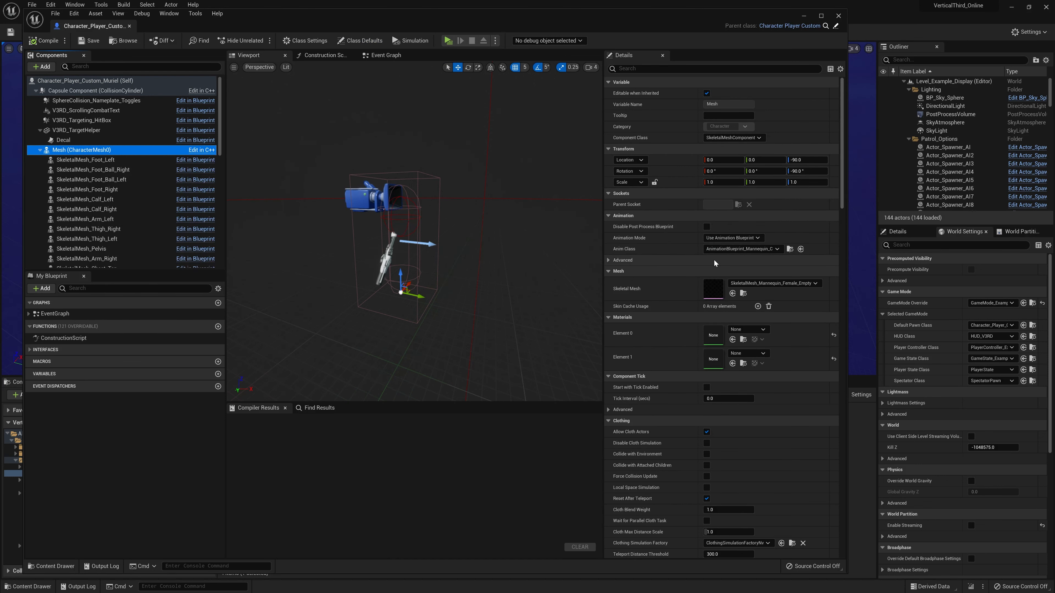
{"action": "left_click", "coordinate": [766, 284]}
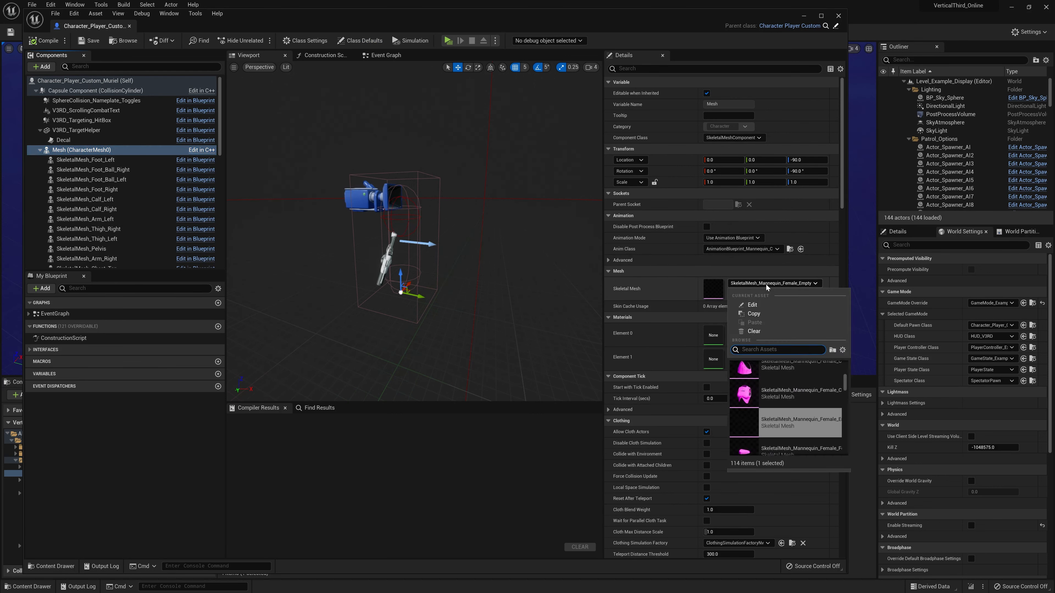
{"action": "type", "text": "muriel"}
{"action": "scroll", "coordinate": [806, 367], "scroll_direction": "up", "scroll_amount": 1}
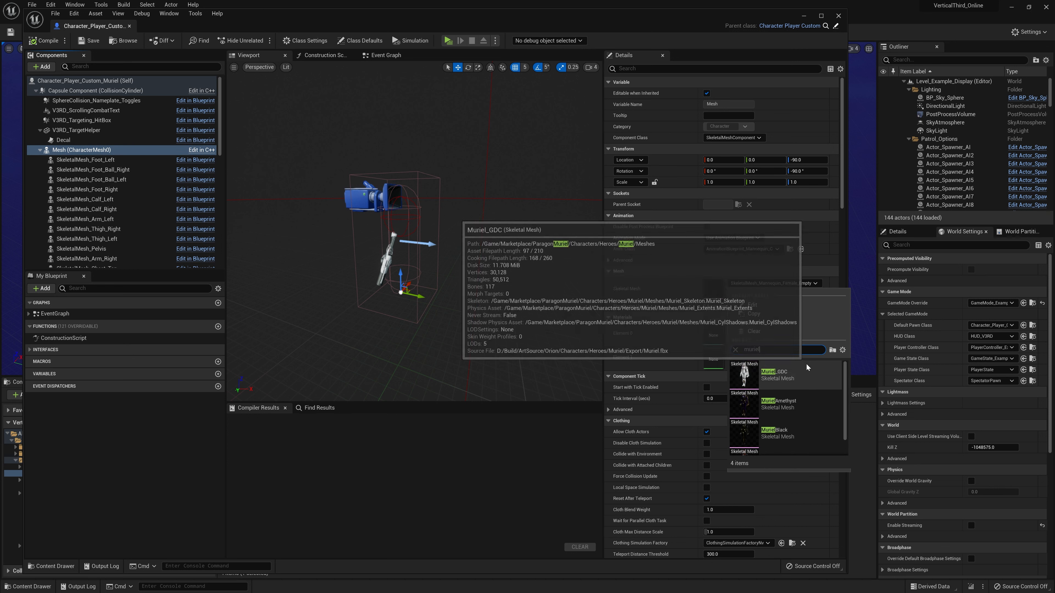
{"action": "left_click", "coordinate": [811, 386]}
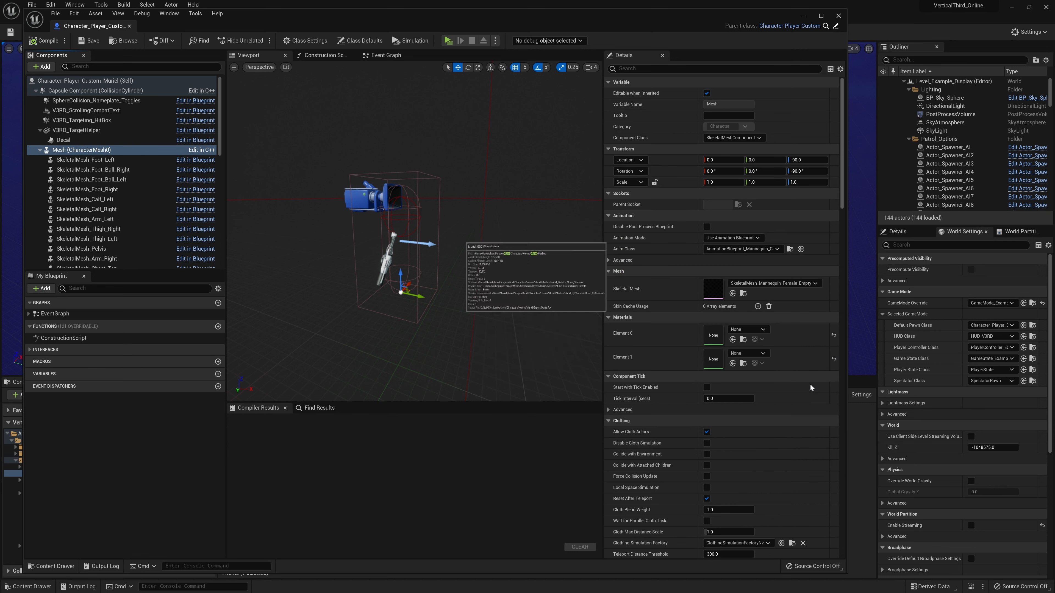
{"action": "left_click", "coordinate": [765, 248]}
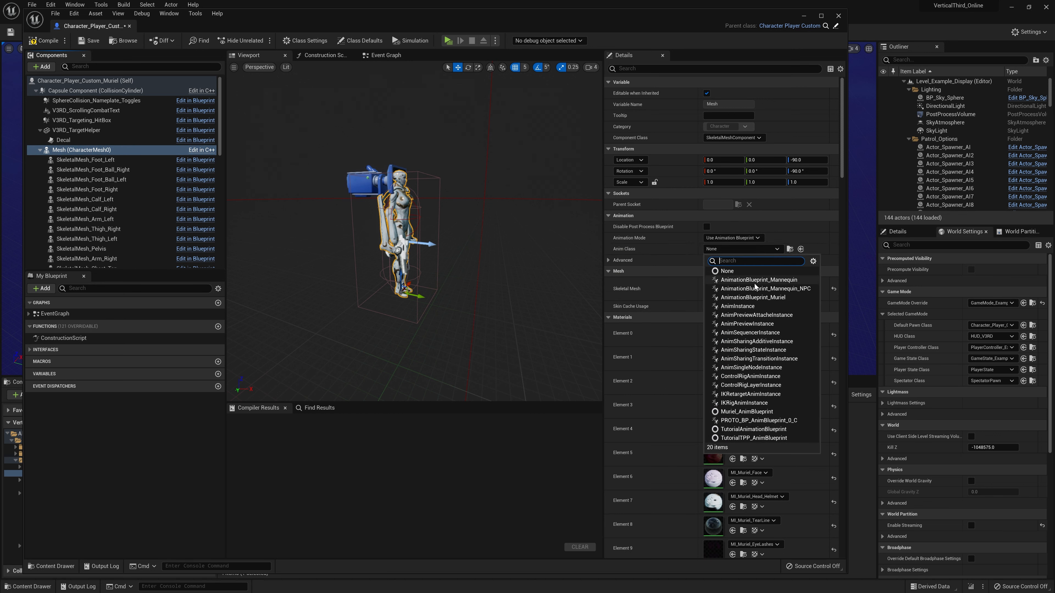
{"action": "left_click", "coordinate": [778, 299]}
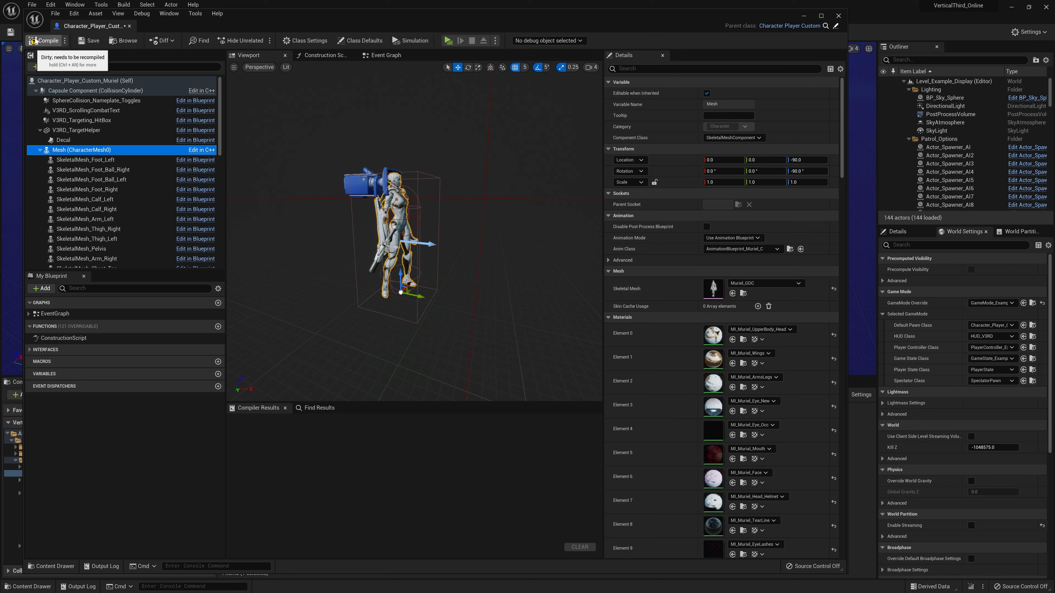
Compile and save the Character_Player_Custom_Muriel blueprint and close its editor.
{"action": "left_click", "coordinate": [81, 41]}
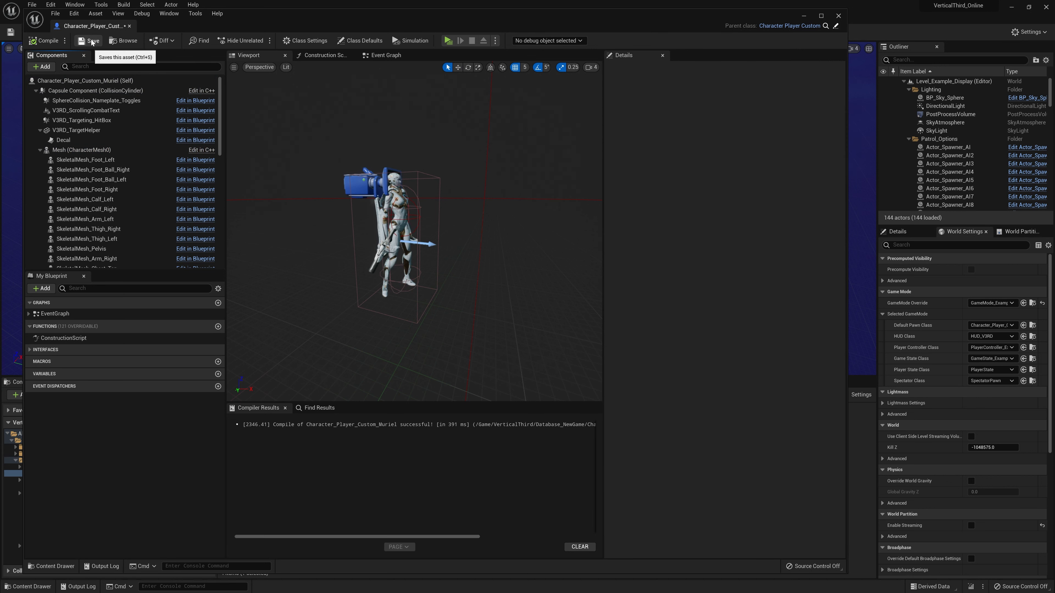
{"action": "left_click", "coordinate": [129, 26]}
{"action": "left_click", "coordinate": [597, 454]}
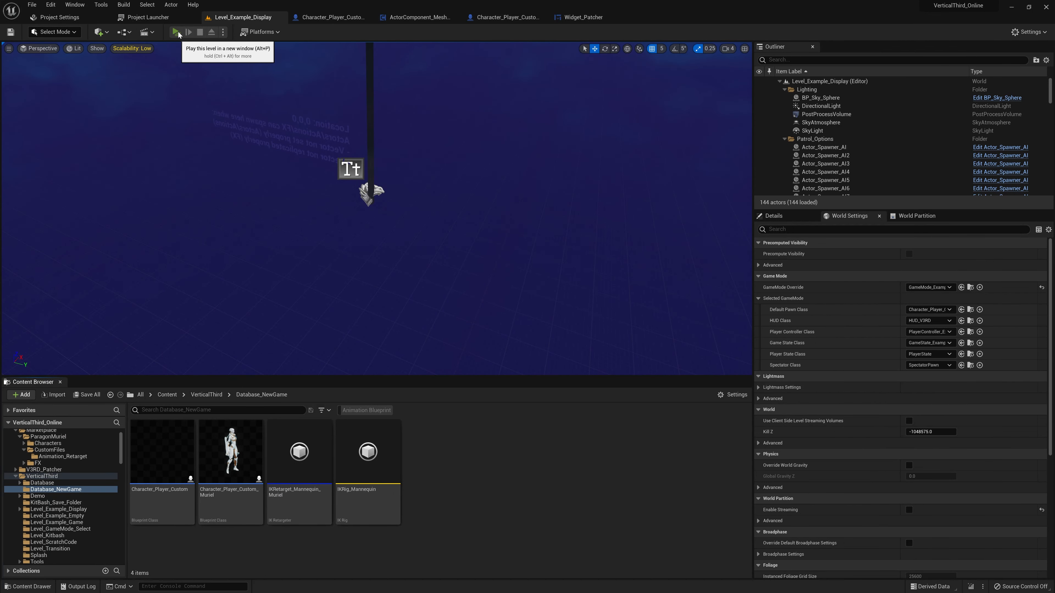
Play Level_Example_Display in a new window, maximise the preview and give it control of the character.
{"action": "left_click", "coordinate": [176, 32]}
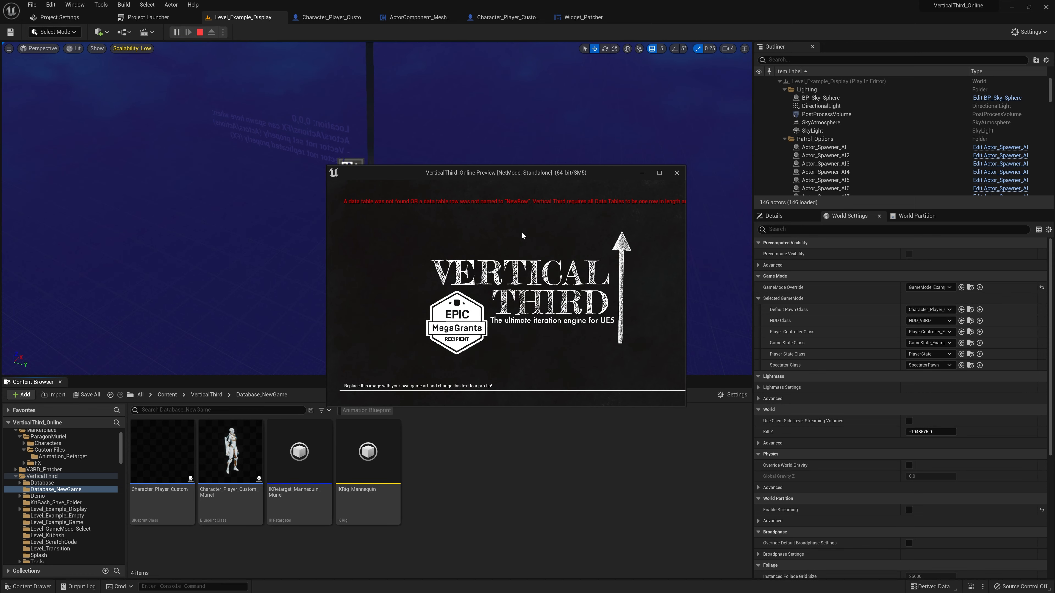
{"action": "left_click", "coordinate": [659, 173]}
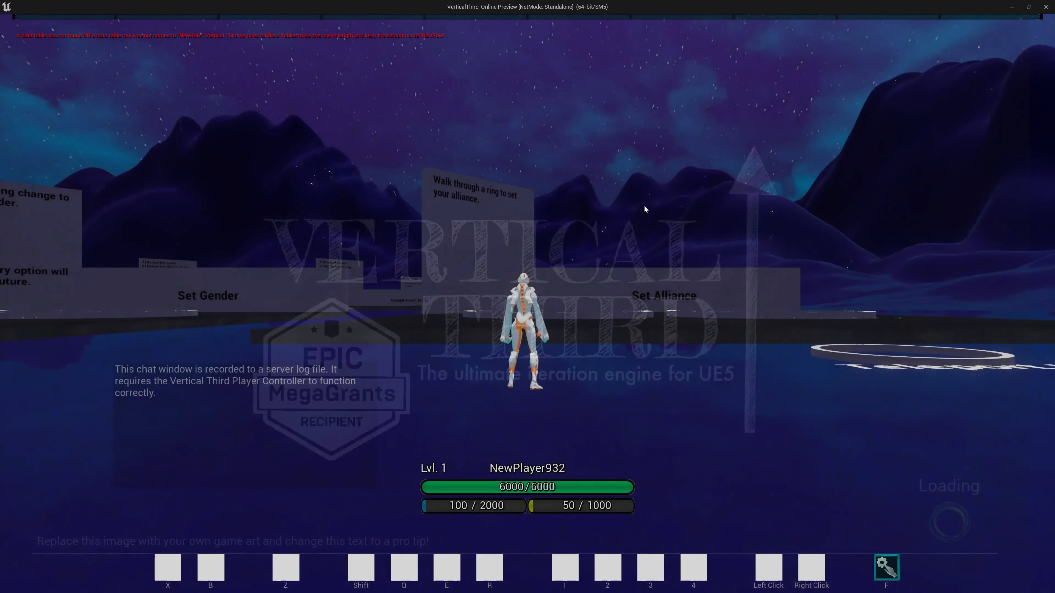
{"action": "left_click", "coordinate": [635, 238]}
Run the Muriel character in several directions near the Teleport Location ring to check its movement animations, then close the preview.
{"action": "key", "text": "s"}
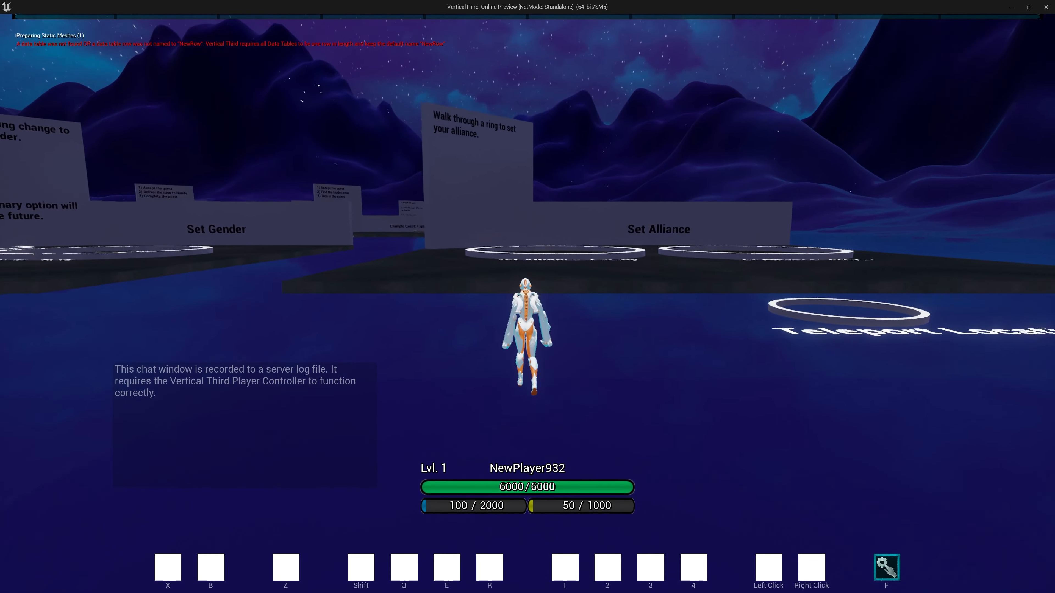
{"action": "key", "text": "w"}
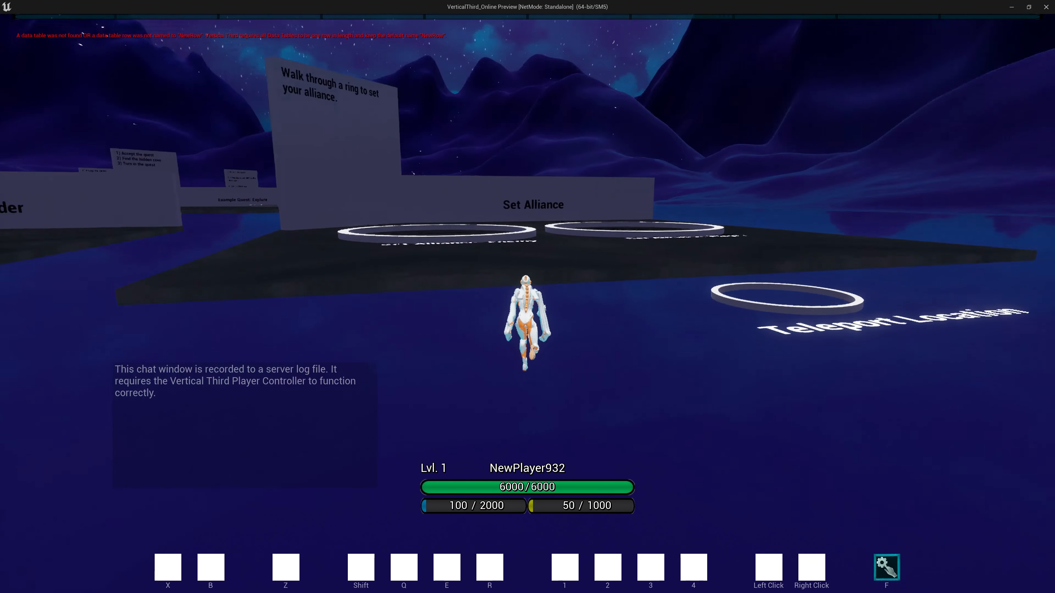
{"action": "key", "text": "d"}
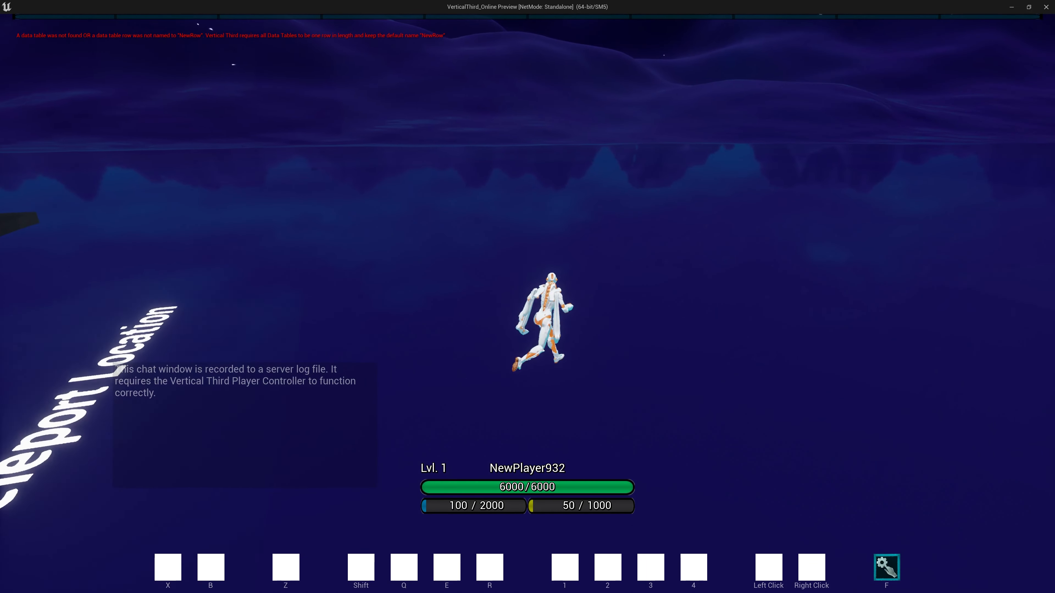
{"action": "key", "text": "a"}
{"action": "key", "text": "a"}
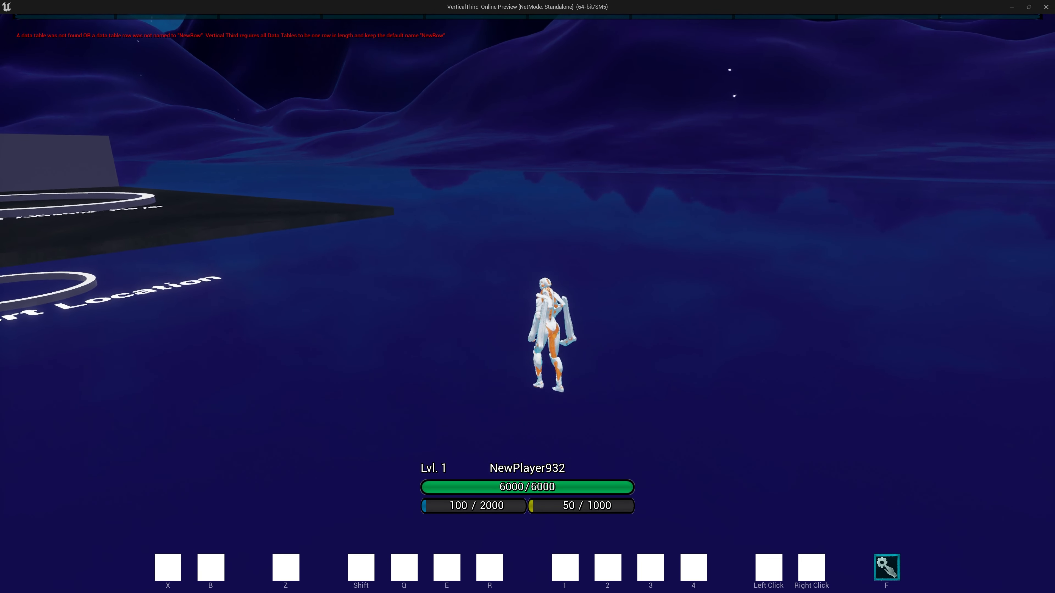
{"action": "key", "text": "d"}
{"action": "key", "text": "w"}
{"action": "key", "text": "a"}
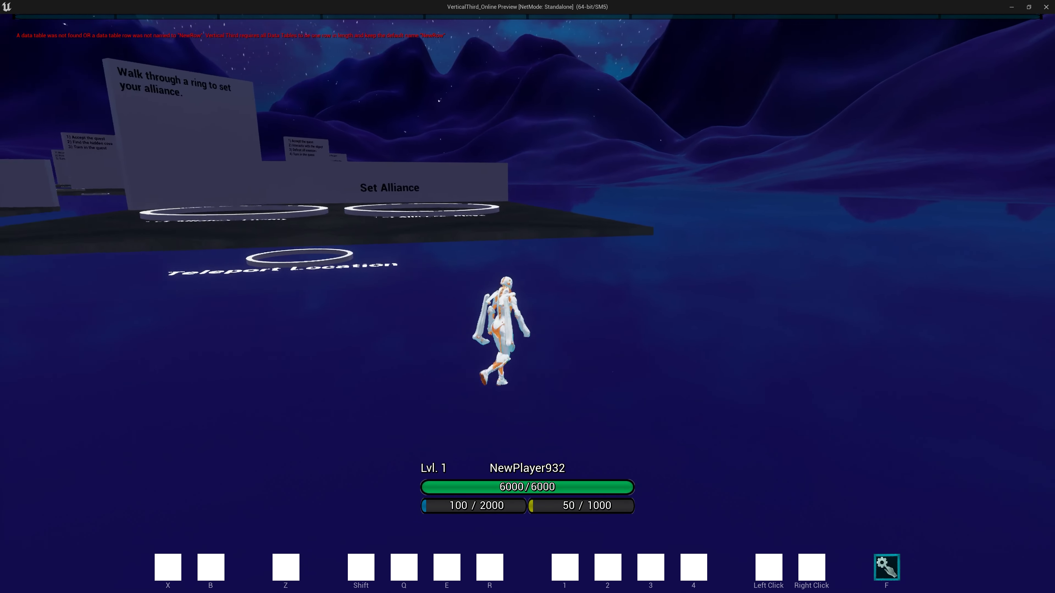
{"action": "key", "text": "d"}
{"action": "key", "text": "w"}
{"action": "key", "text": "a"}
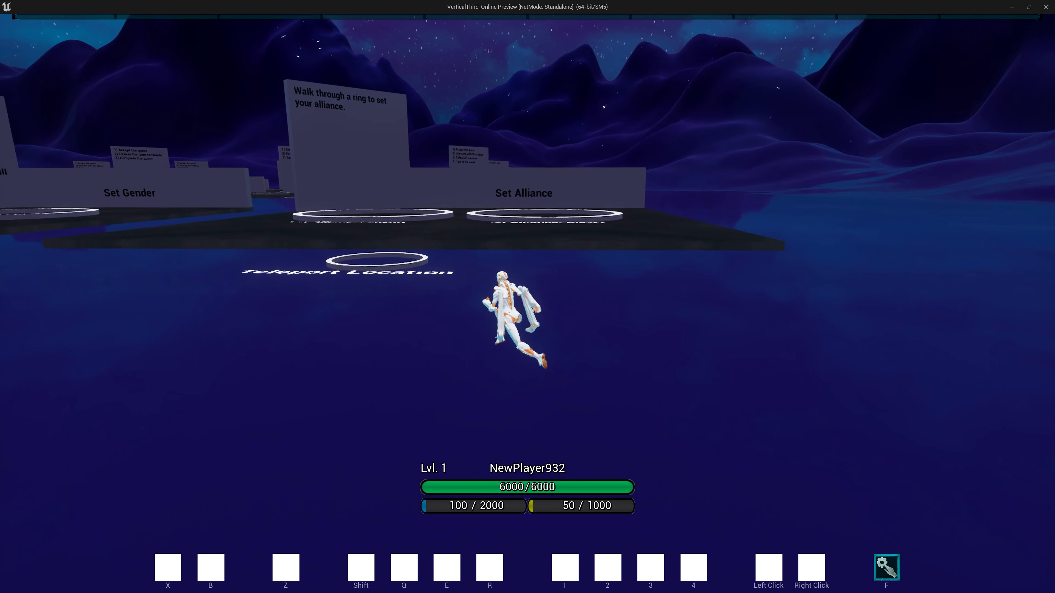
{"action": "key", "text": "d"}
{"action": "key", "text": "a"}
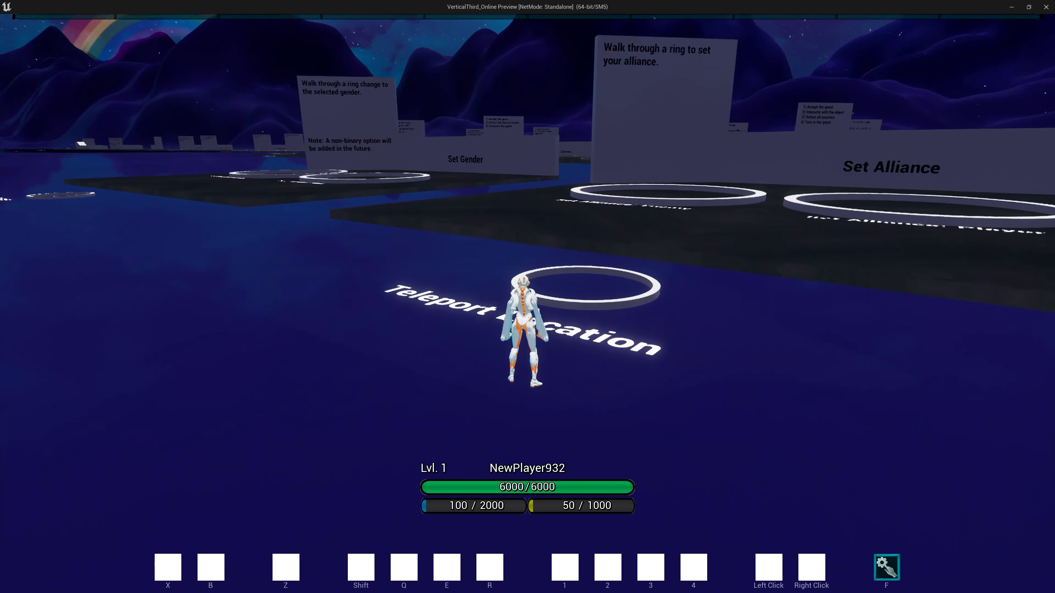
{"action": "key", "text": "shift+F1"}
{"action": "left_click", "coordinate": [1046, 7]}
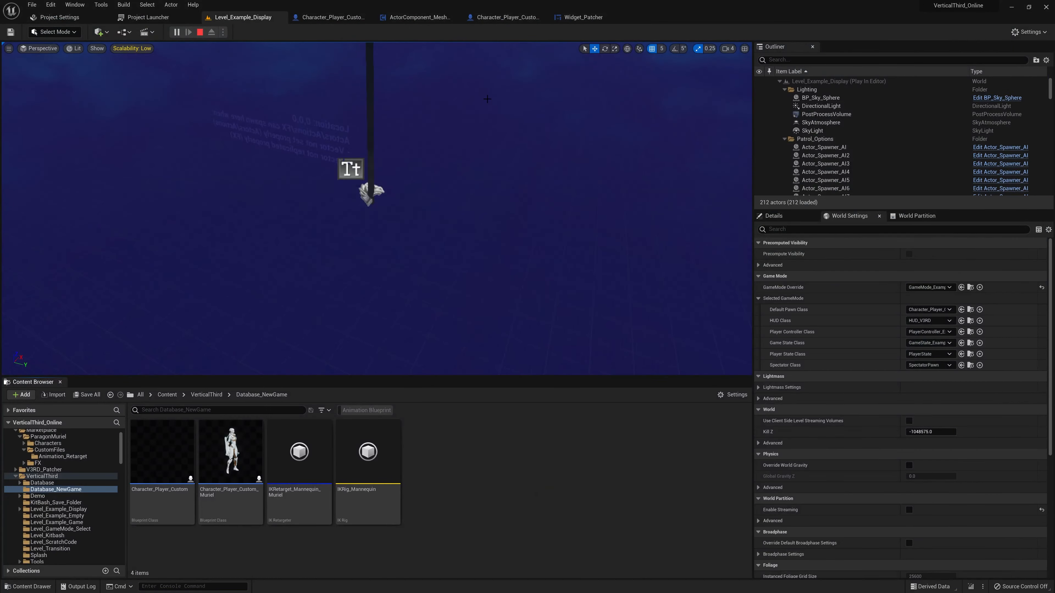
{"action": "left_click", "coordinate": [920, 109]}
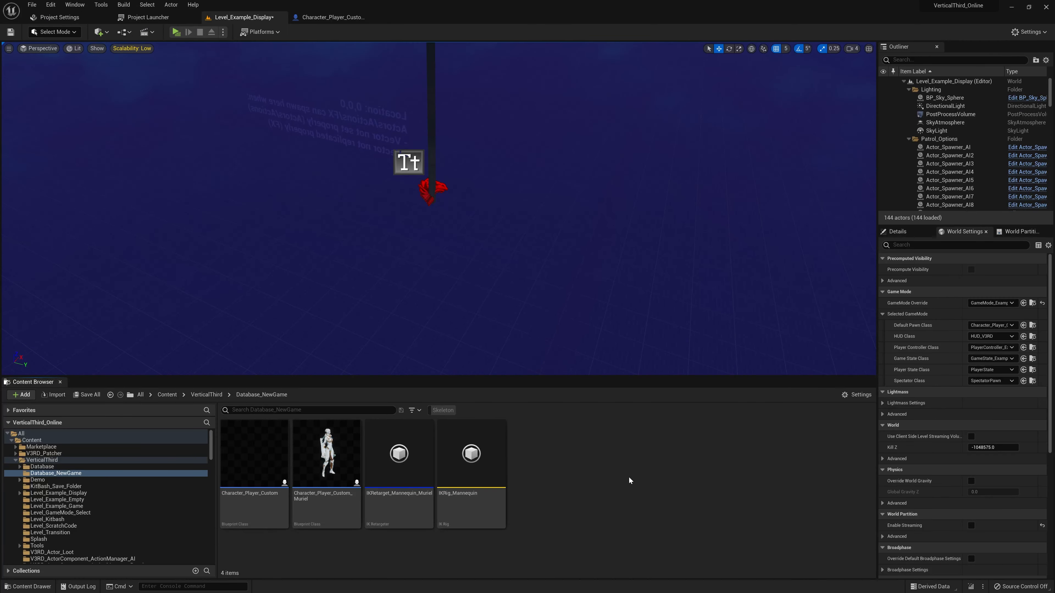
Open the Character_Player_Custom_Muriel blueprint and select its V3RD_Component_ActionManager_Player component.
{"action": "double_click", "coordinate": [338, 467]}
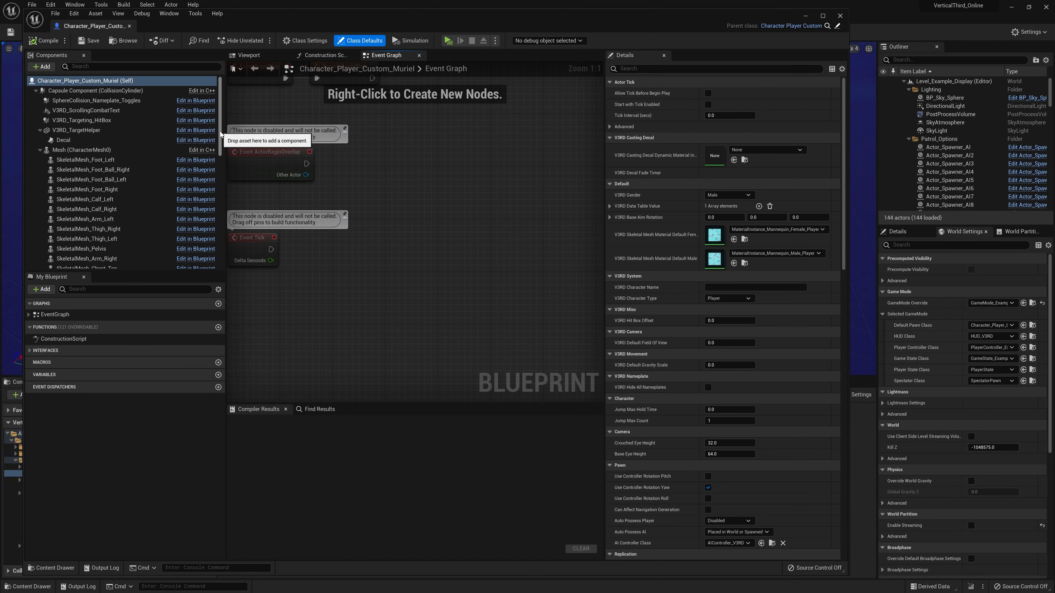
{"action": "left_click_drag", "start_coordinate": [220, 131], "coordinate": [219, 244]}
{"action": "left_click", "coordinate": [145, 197]}
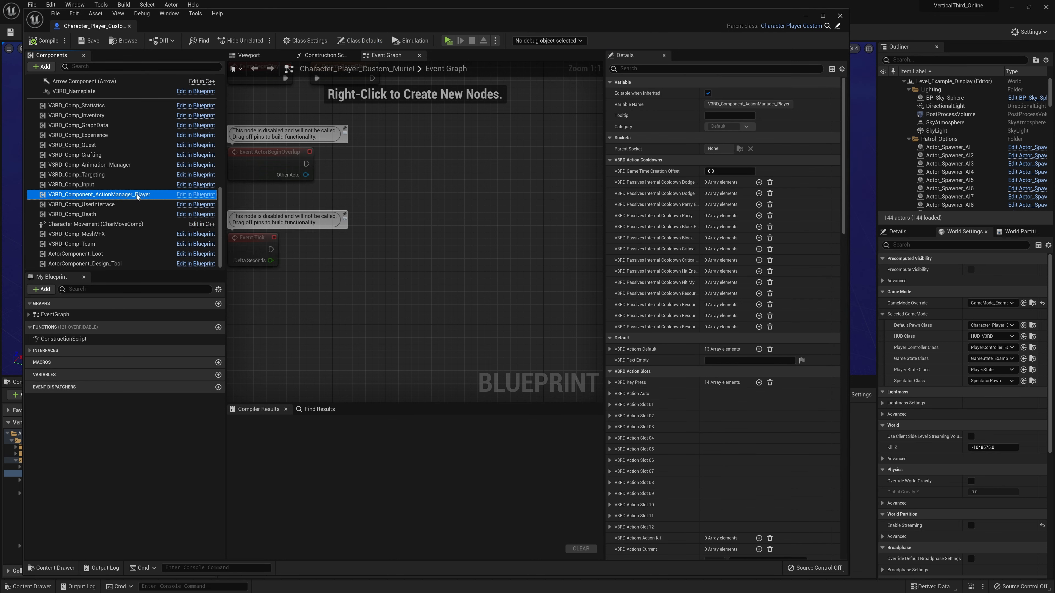
Filter the component's properties by "kit", set V3RD Action Kit Default to Kit_TeamSurvival_Basics and close the blueprint.
{"action": "left_click", "coordinate": [673, 69]}
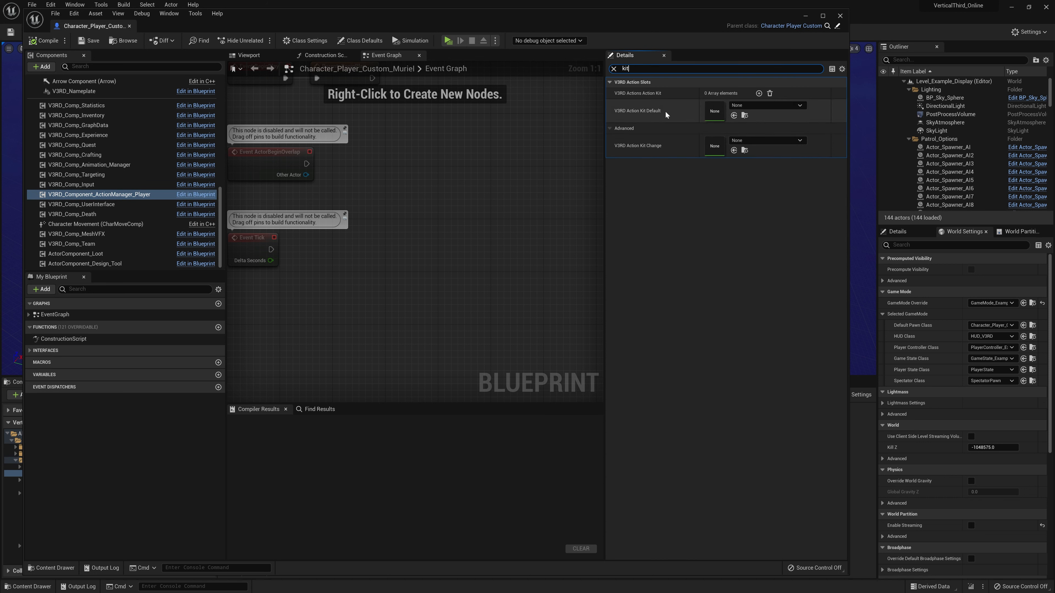
{"action": "left_click", "coordinate": [754, 106]}
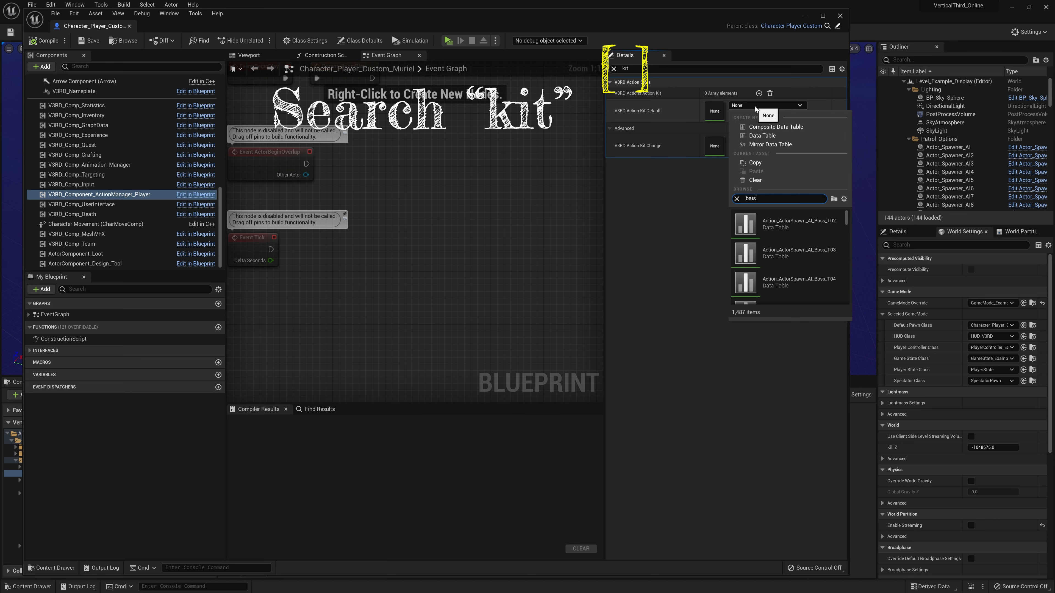
{"action": "type", "text": "basic"}
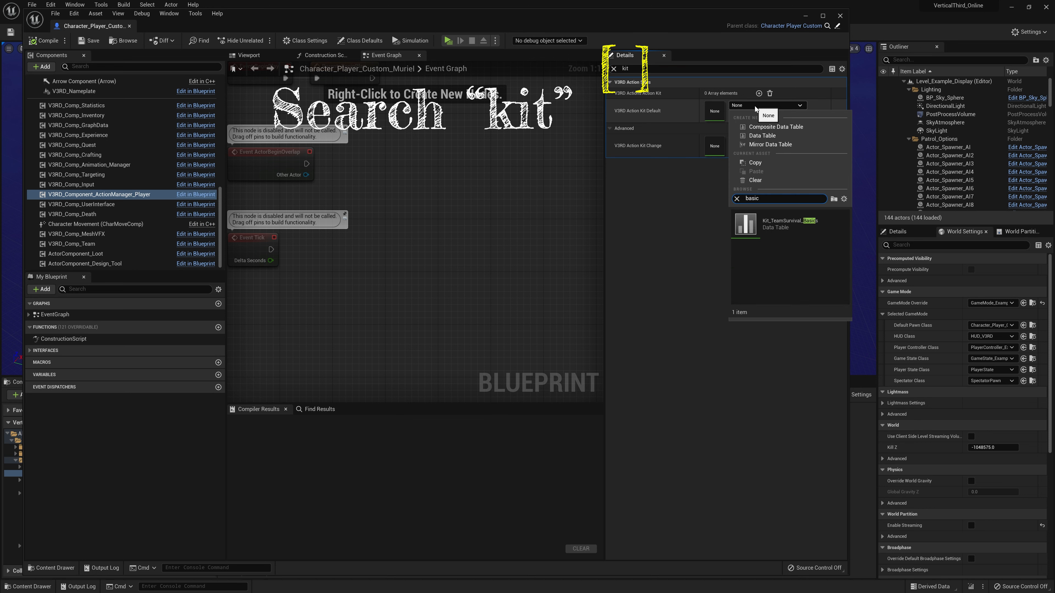
{"action": "left_click", "coordinate": [832, 230]}
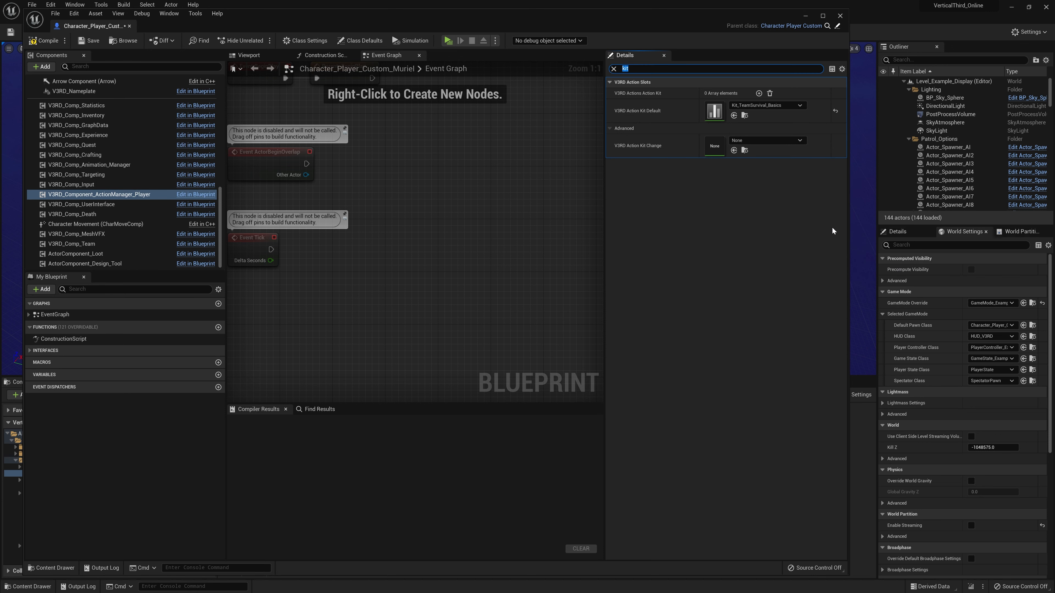
{"action": "left_click", "coordinate": [129, 26]}
{"action": "left_click", "coordinate": [671, 466]}
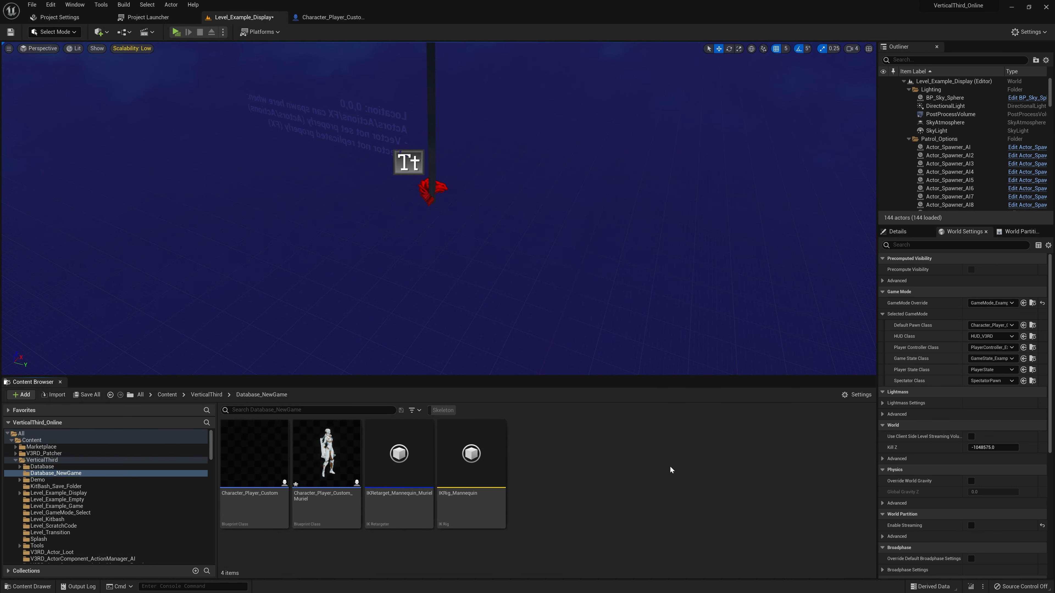
Maximise a new game preview and sprint the Muriel character across the open ground to test the kit's sprint action.
{"action": "double_click", "coordinate": [575, 142]}
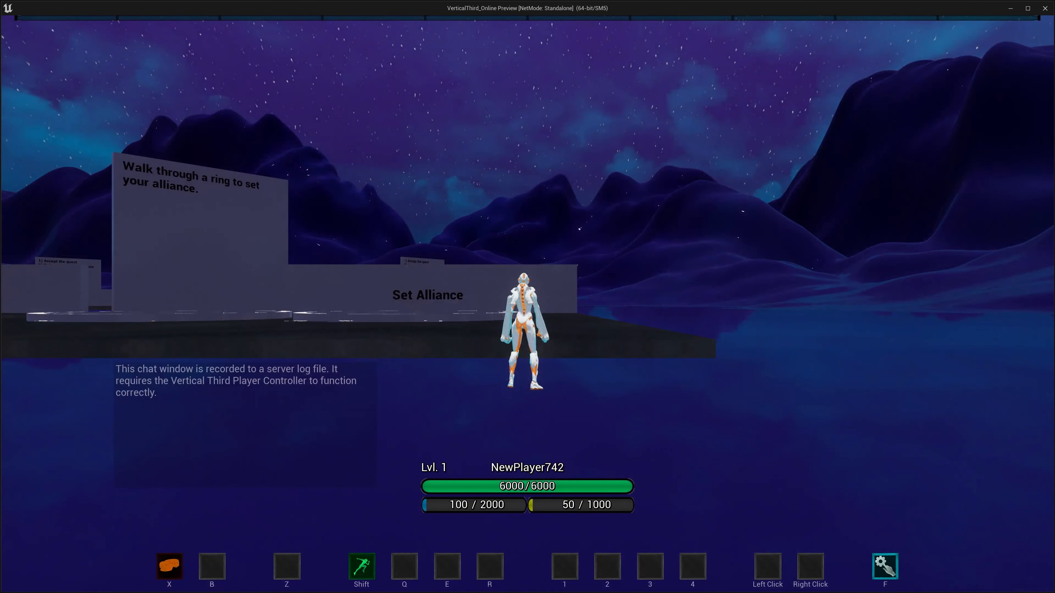
{"action": "key", "text": "w"}
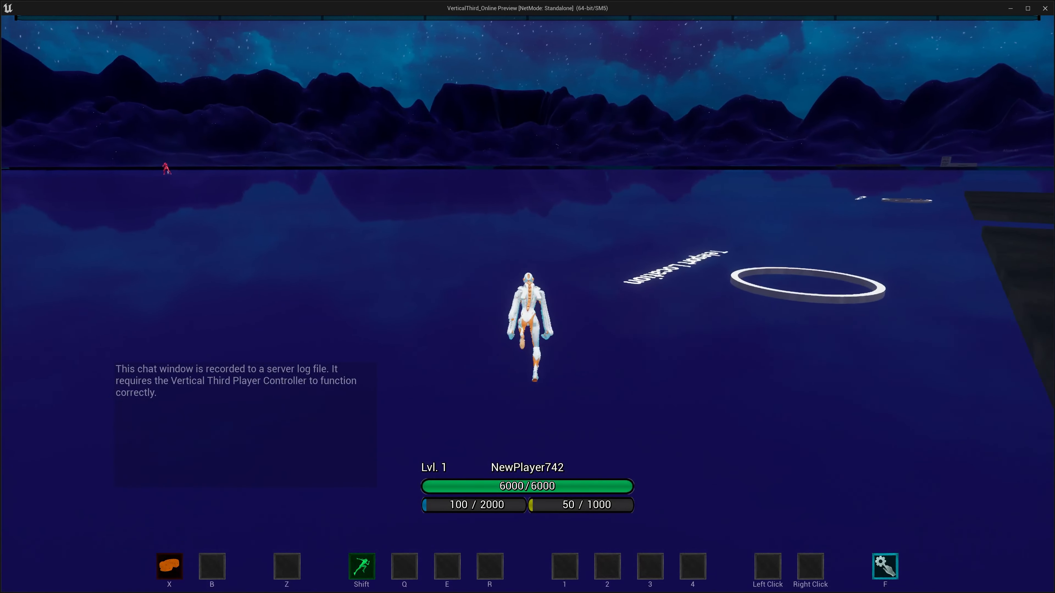
{"action": "key", "text": "shift"}
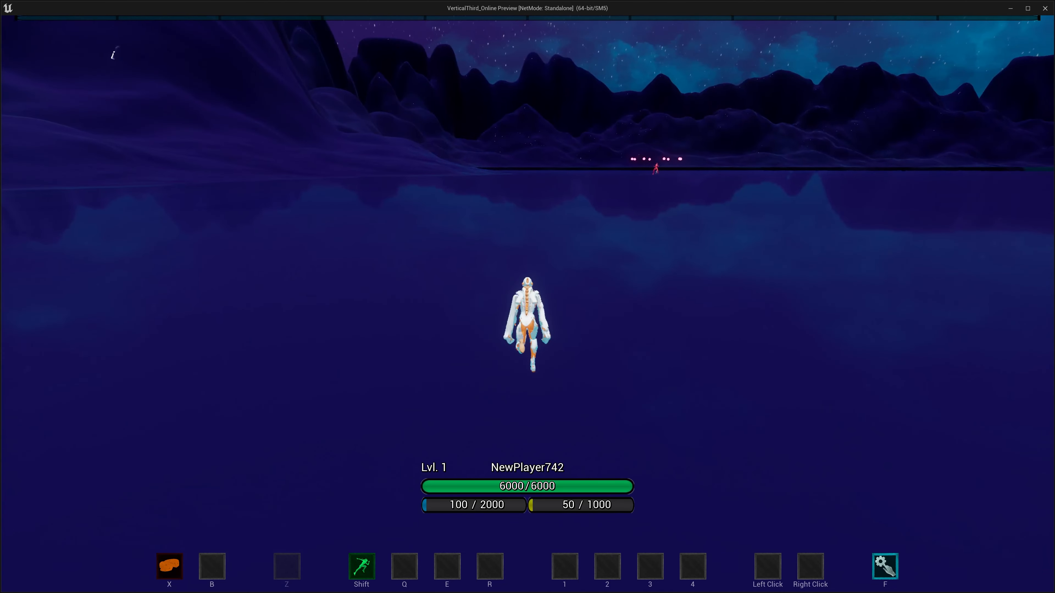
{"action": "key", "text": "shift"}
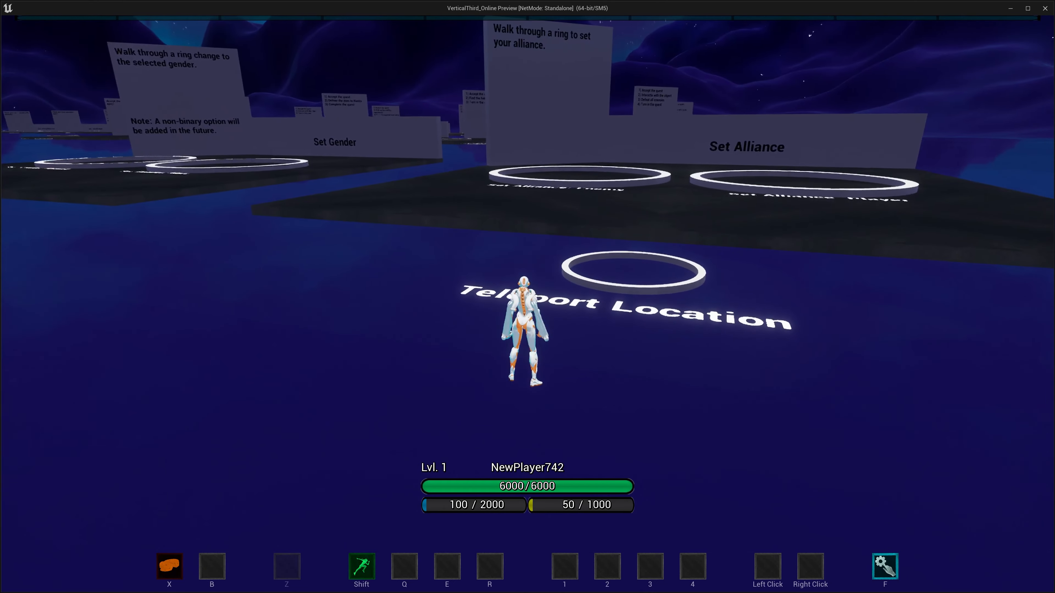
Walk into the Teleport Location ring, teleport to Action Kits and move the character onto the platform.
{"action": "key", "text": "w"}
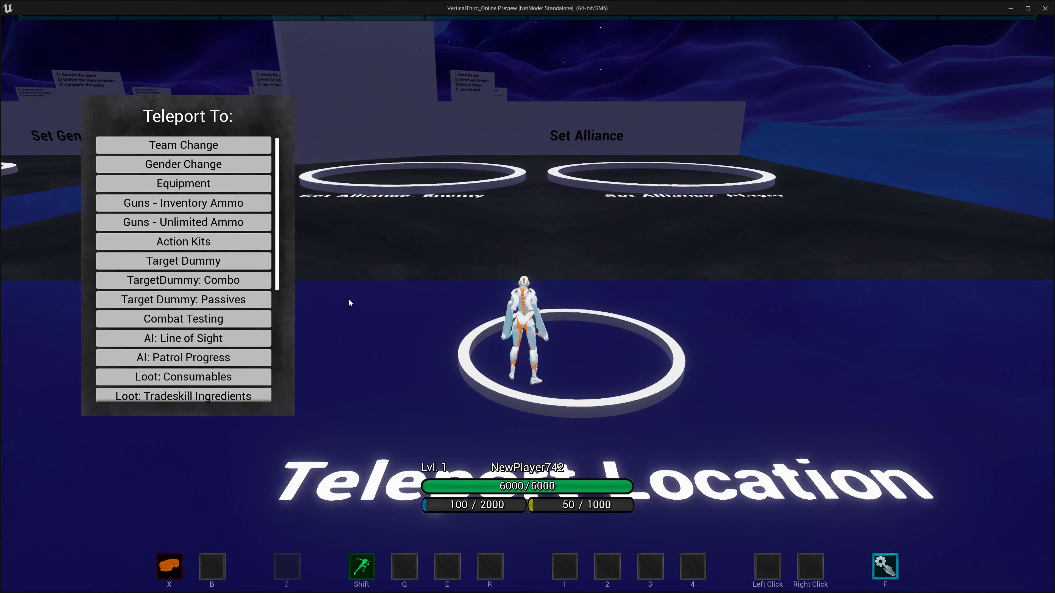
{"action": "left_click", "coordinate": [185, 241]}
{"action": "key", "text": "w"}
{"action": "key", "text": "w"}
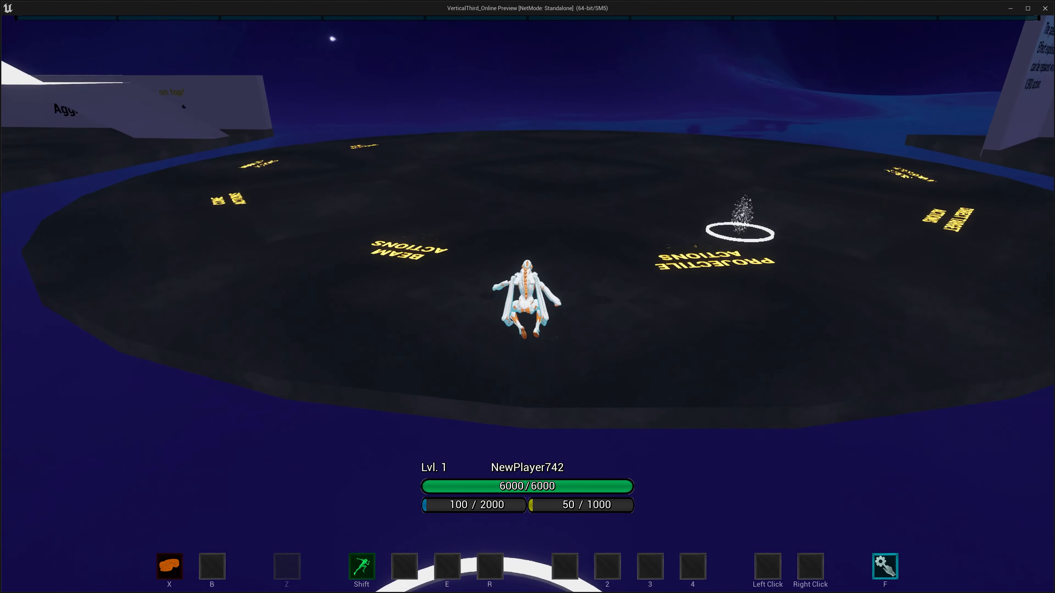
Walk the character past the beam and cone action pickups, return to the teleport ring and end the preview.
{"action": "key", "text": "w"}
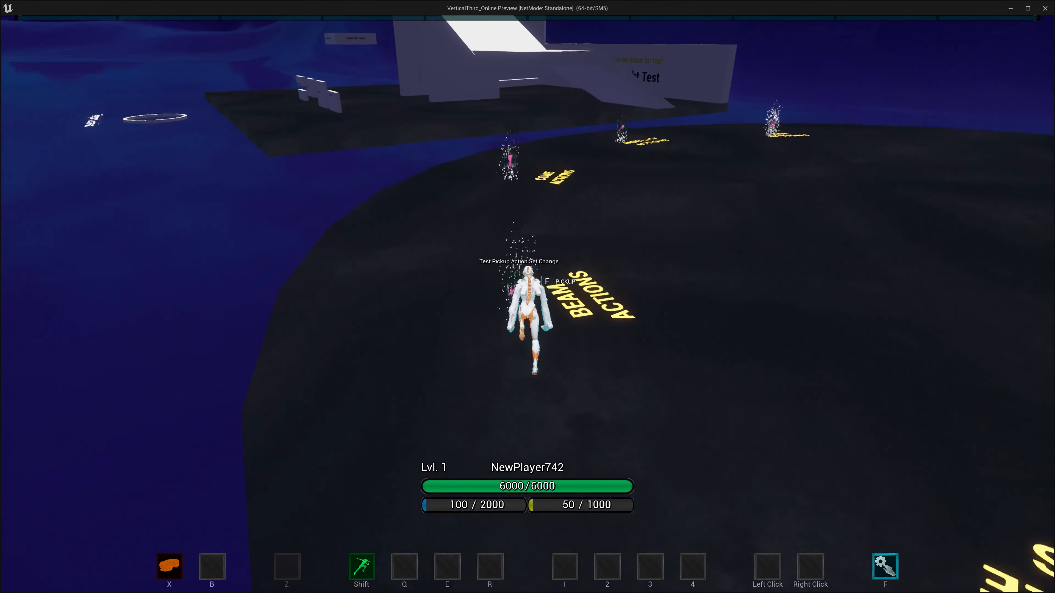
{"action": "key", "text": "w"}
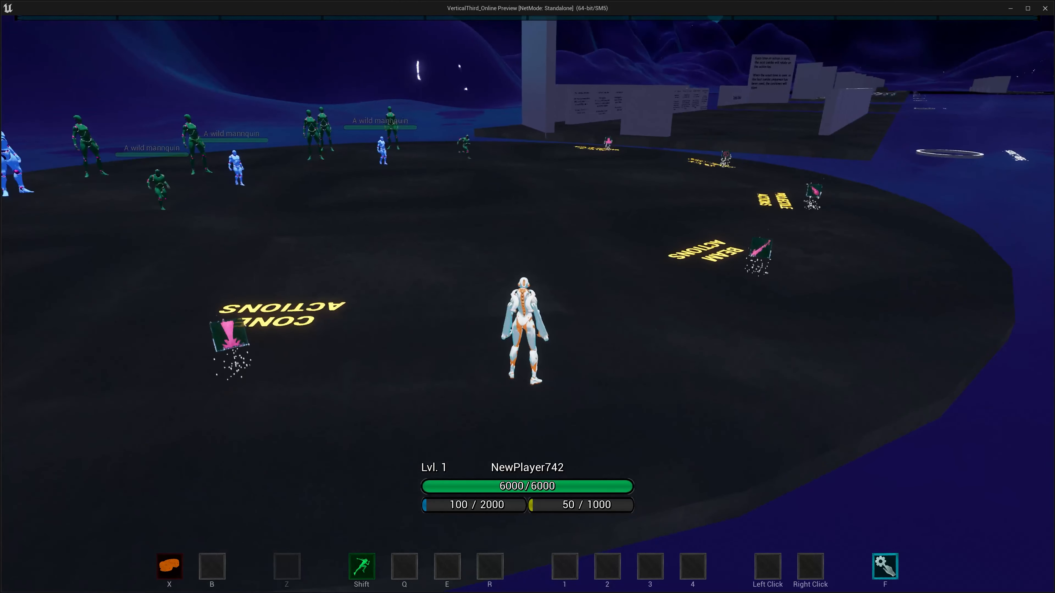
{"action": "key", "text": "w"}
{"action": "key", "text": "w"}
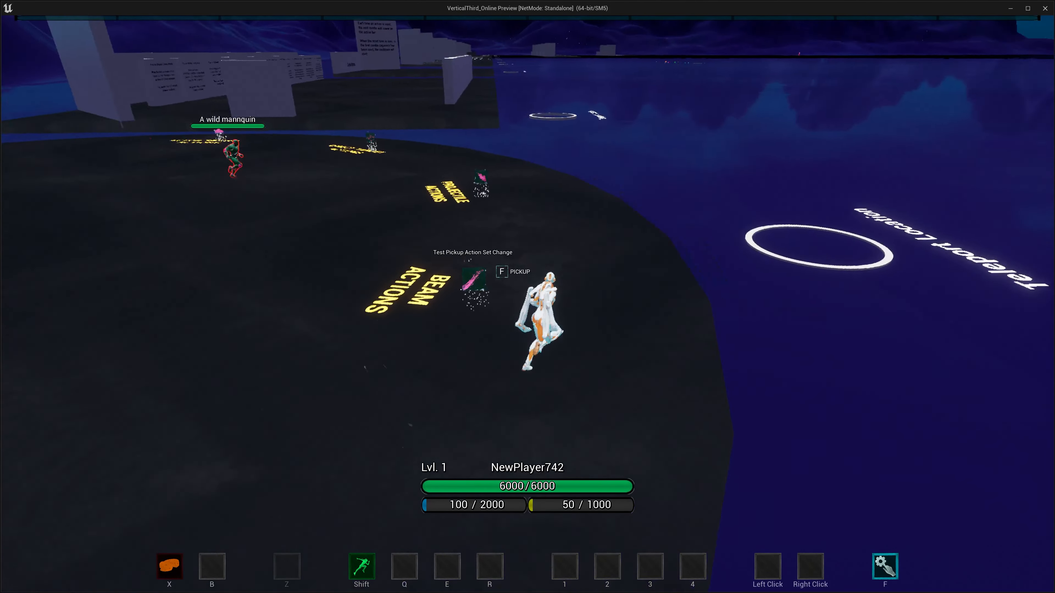
{"action": "key", "text": "w"}
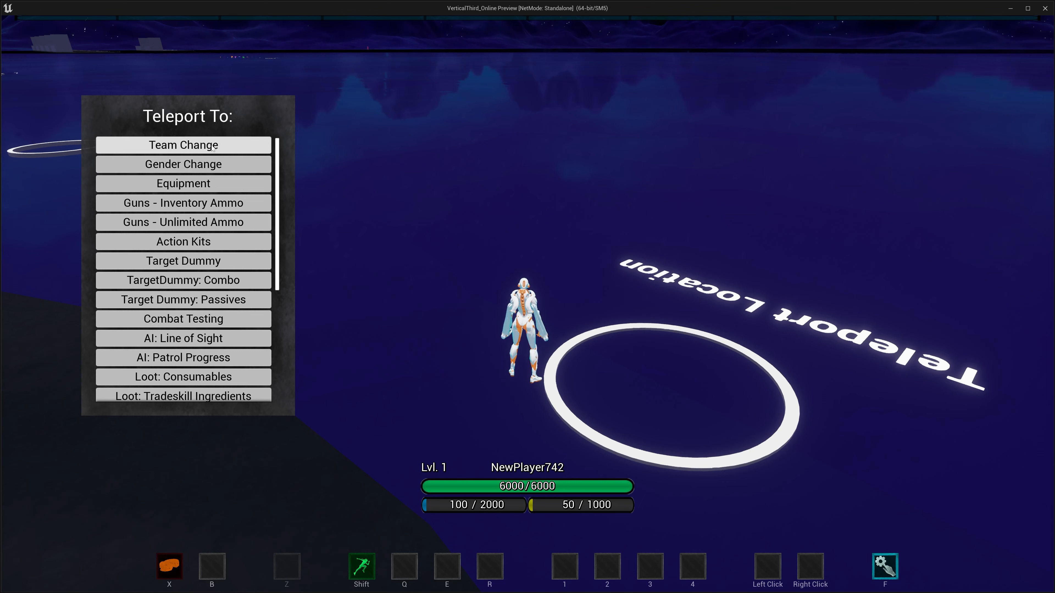
{"action": "key", "text": "Escape"}
Search the VerticalThird Database folder for "kit direct target".
{"action": "left_click", "coordinate": [40, 467]}
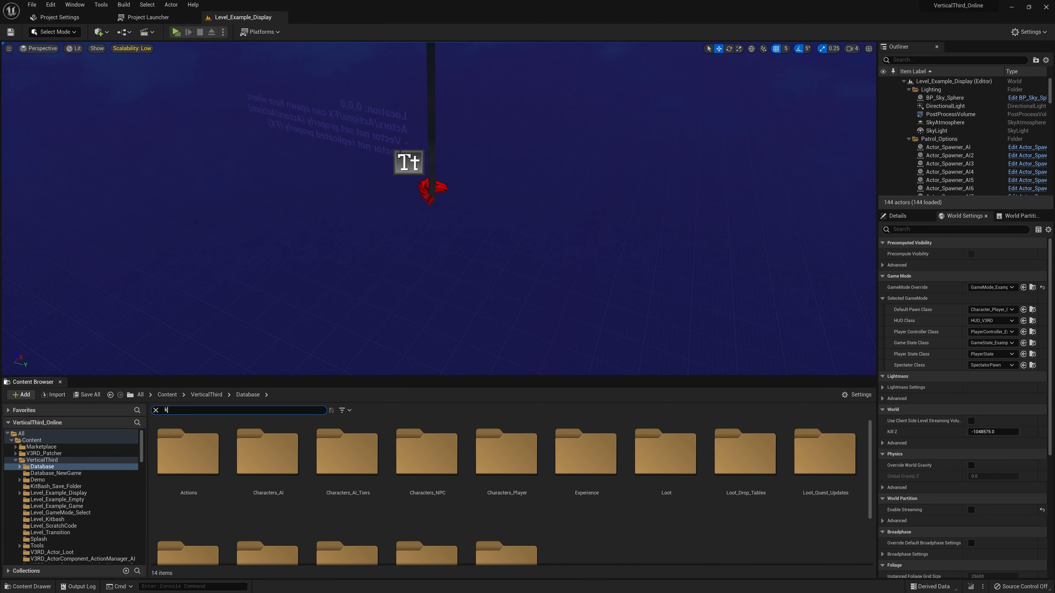
{"action": "type", "text": "kit direct target"}
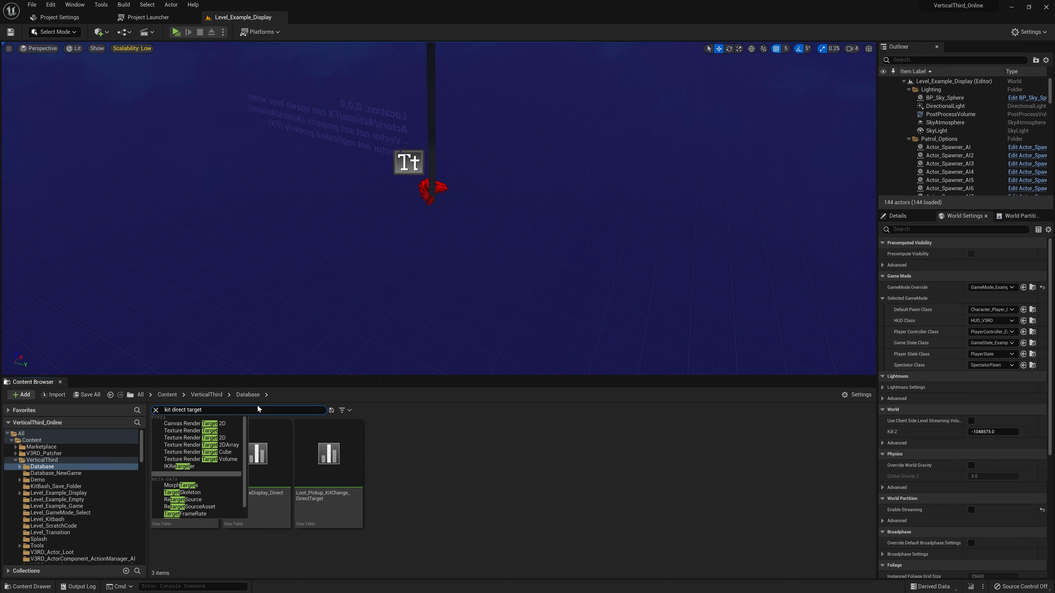
{"action": "left_click", "coordinate": [444, 438]}
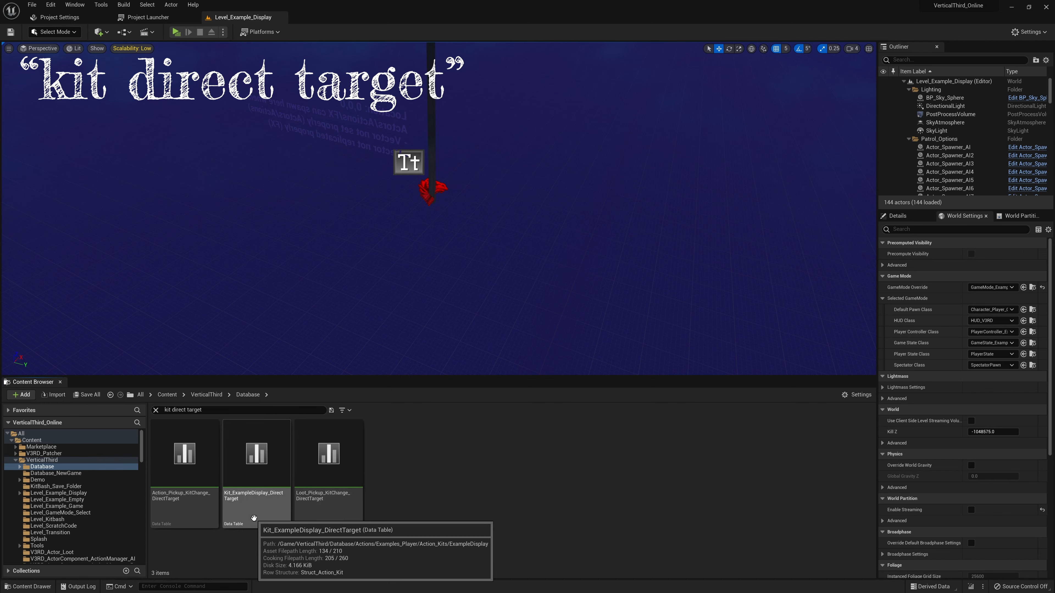
Open the Kit_ExampleDisplay_DirectTarget data table and restore its window so it floats over the level editor.
{"action": "double_click", "coordinate": [270, 506]}
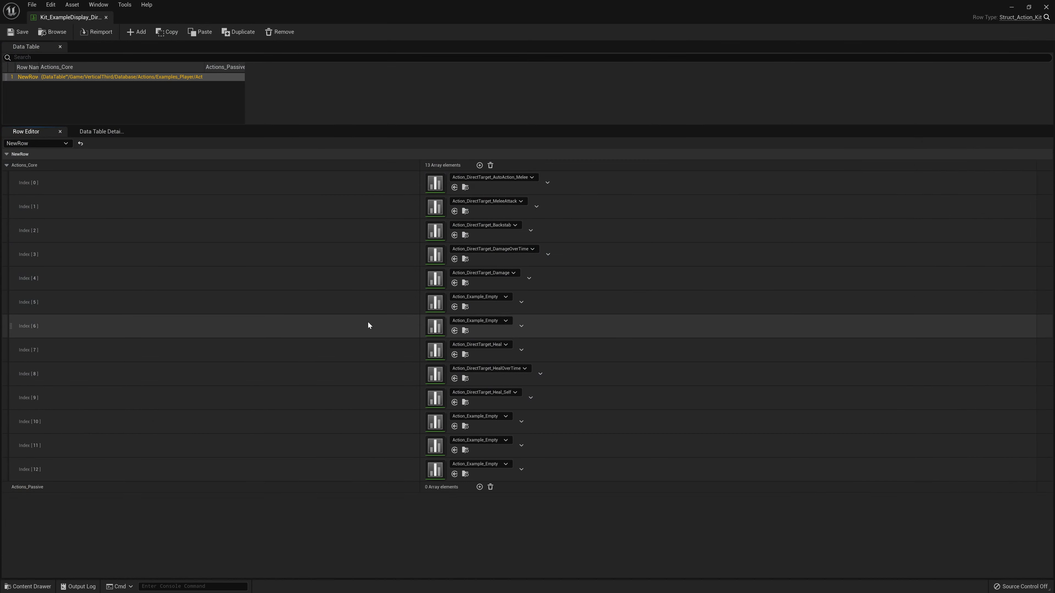
{"action": "double_click", "coordinate": [206, 21]}
{"action": "left_click_drag", "start_coordinate": [206, 23], "coordinate": [367, 92]}
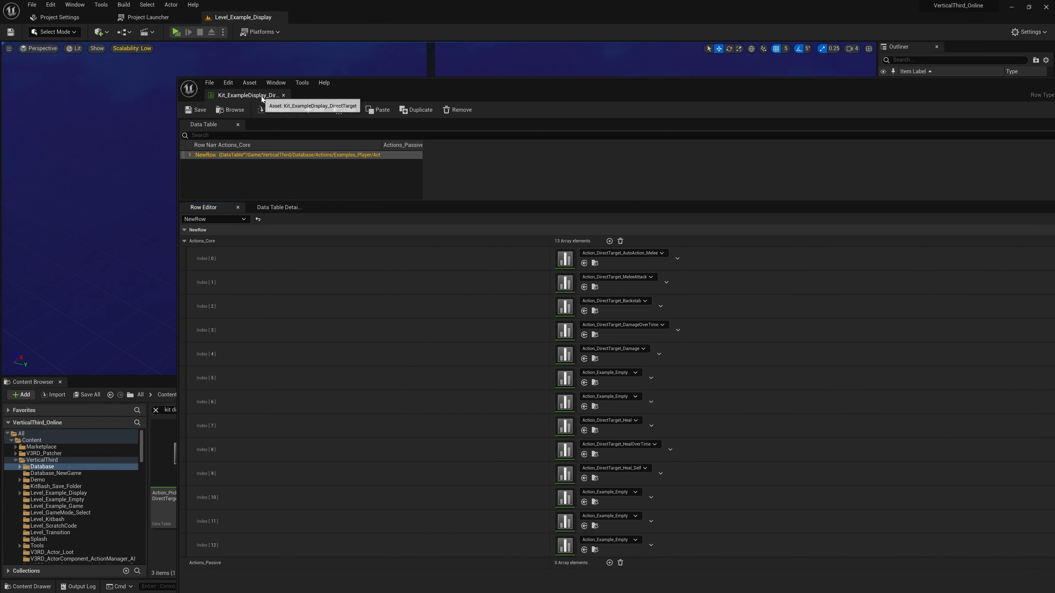
Dock the kit table, locate its Action_DirectTarget_MeleeAttack table in the project content and copy that table into the Database_NewGame folder.
{"action": "left_click_drag", "start_coordinate": [261, 97], "coordinate": [353, 19]}
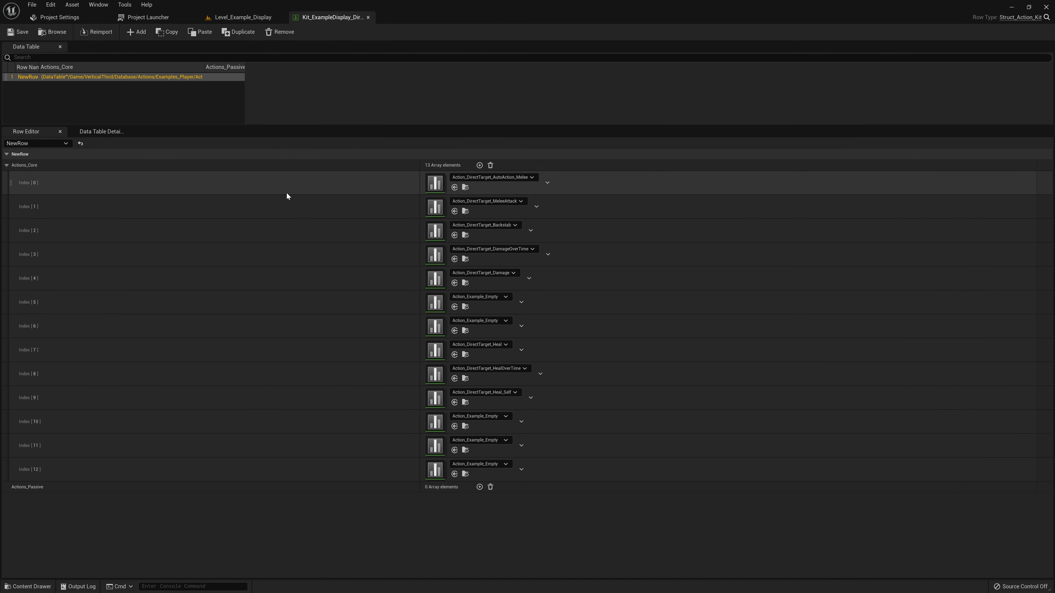
{"action": "left_click", "coordinate": [465, 211]}
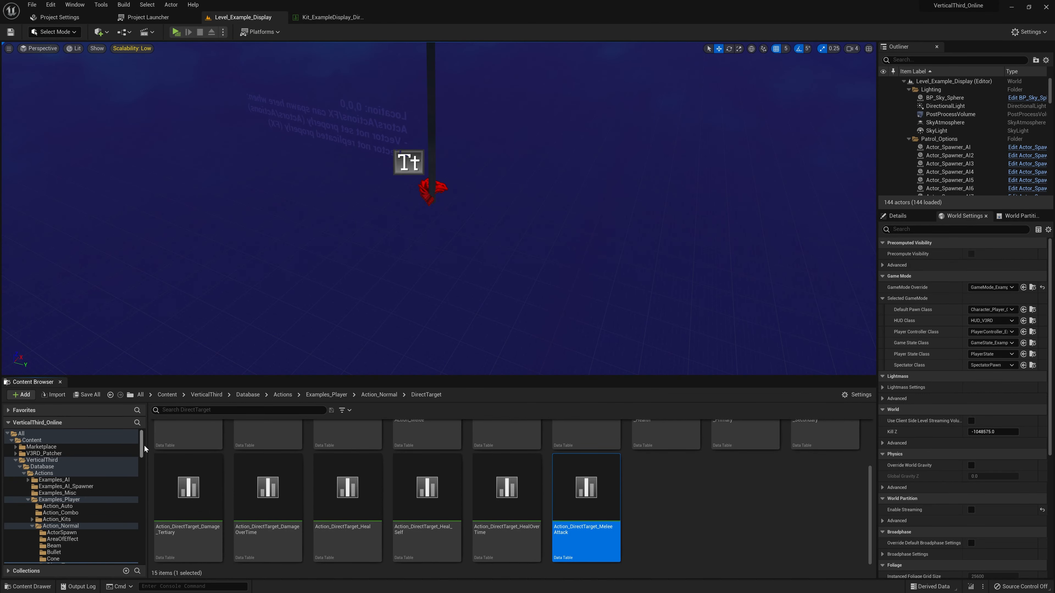
{"action": "left_click_drag", "start_coordinate": [142, 442], "coordinate": [145, 473]}
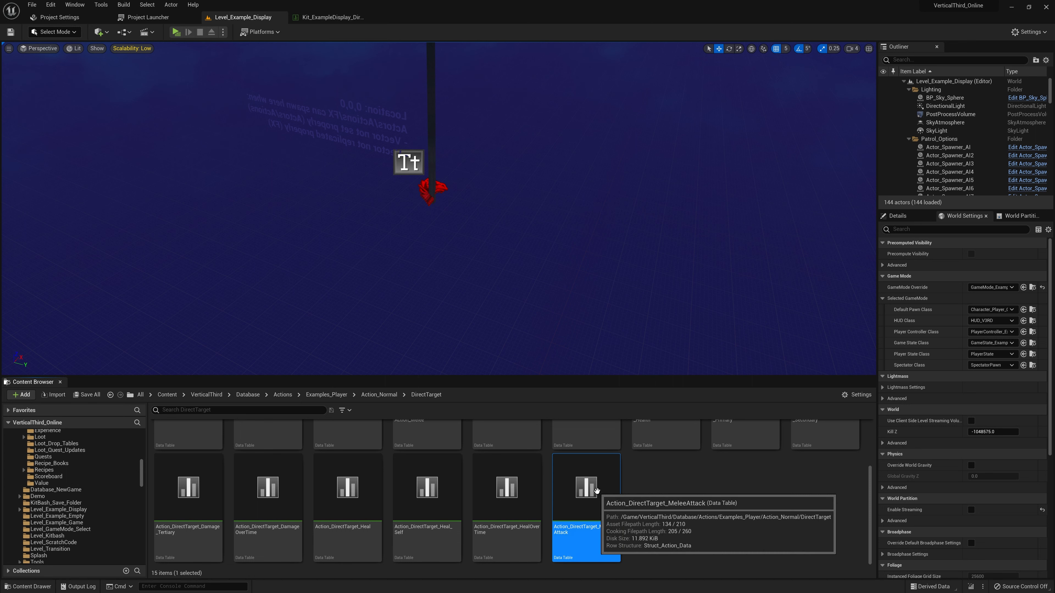
{"action": "left_click_drag", "start_coordinate": [596, 490], "coordinate": [87, 491]}
{"action": "left_click", "coordinate": [115, 518]}
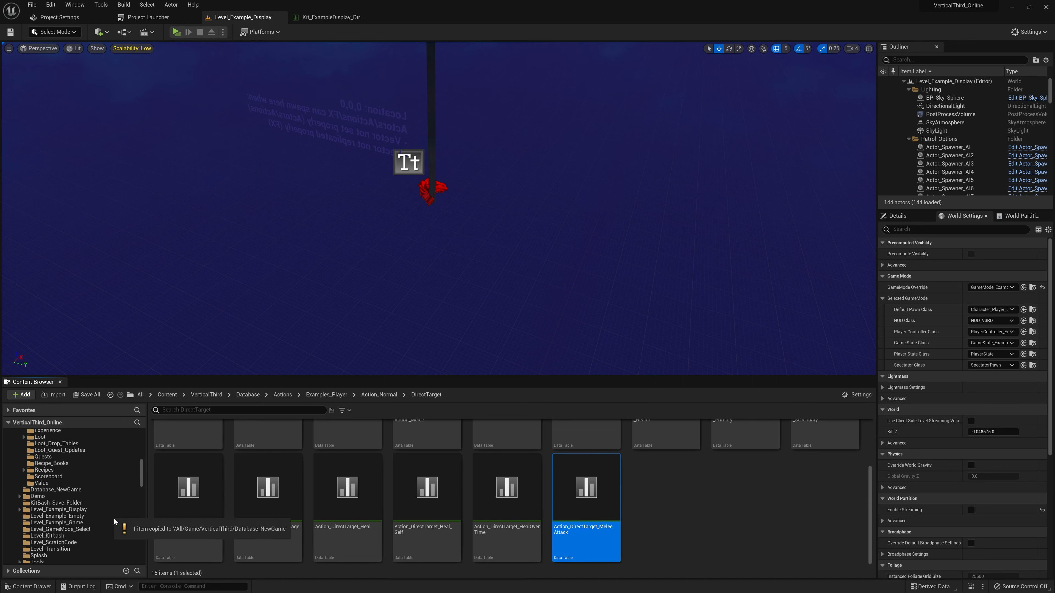
Rename the copied action table in Database_NewGame as Action_DirectTarget_MeleeAttack_Muriel.
{"action": "left_click", "coordinate": [77, 490]}
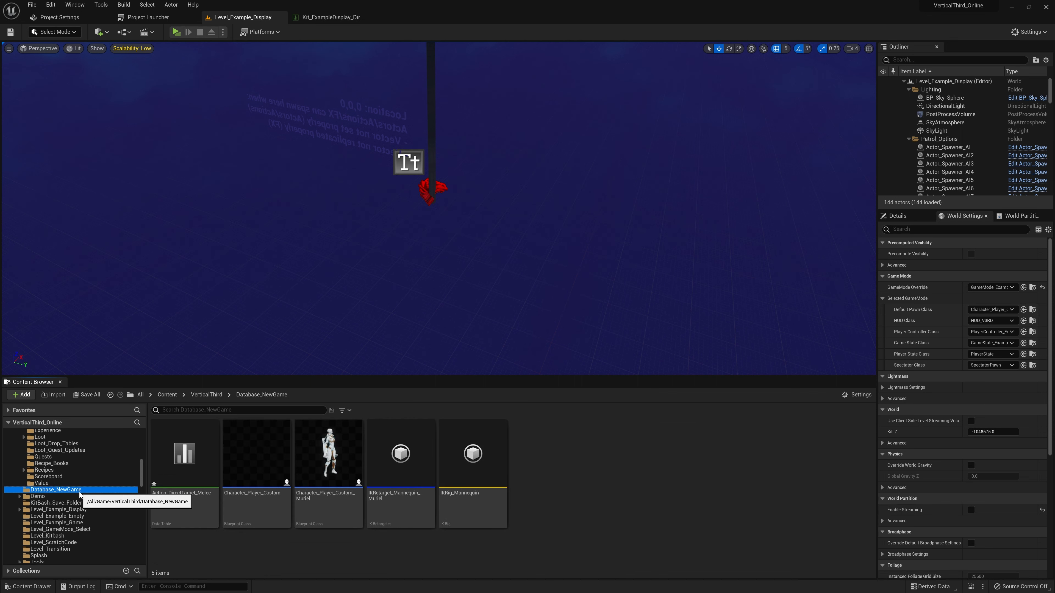
{"action": "left_click", "coordinate": [187, 515]}
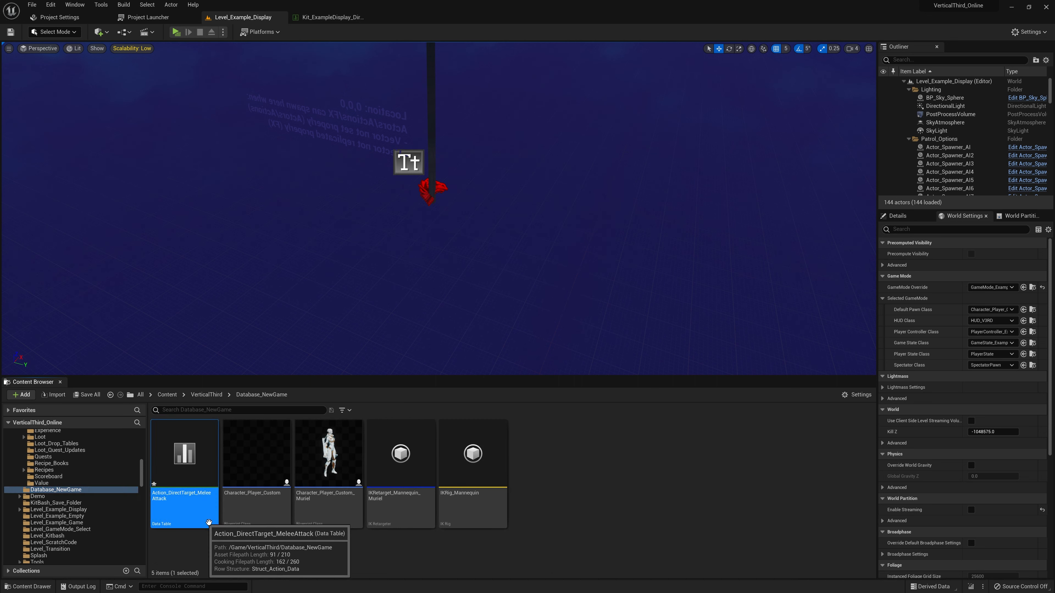
{"action": "key", "text": "F2"}
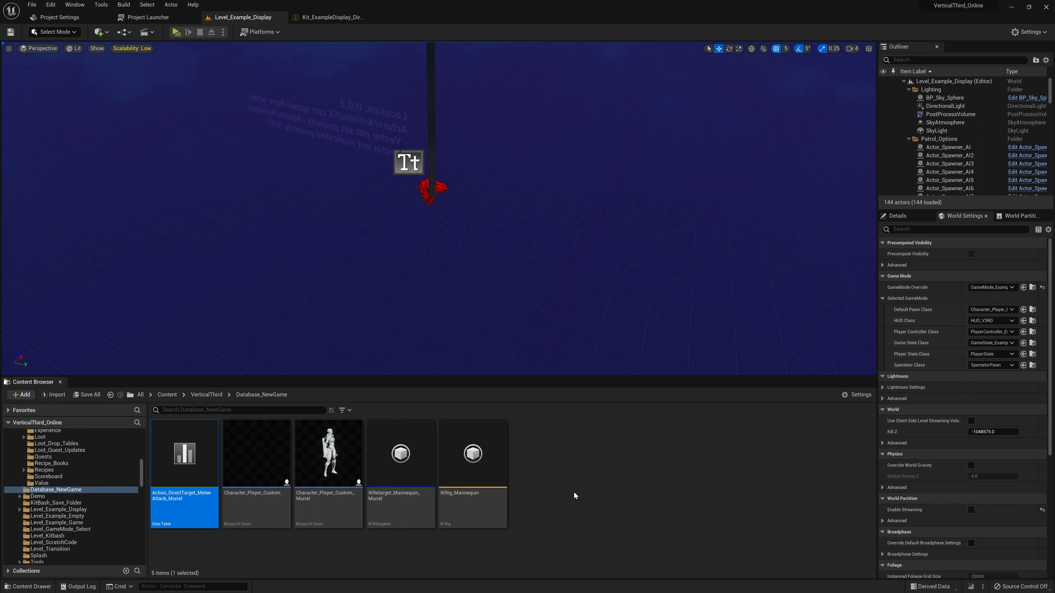
{"action": "left_click", "coordinate": [572, 507]}
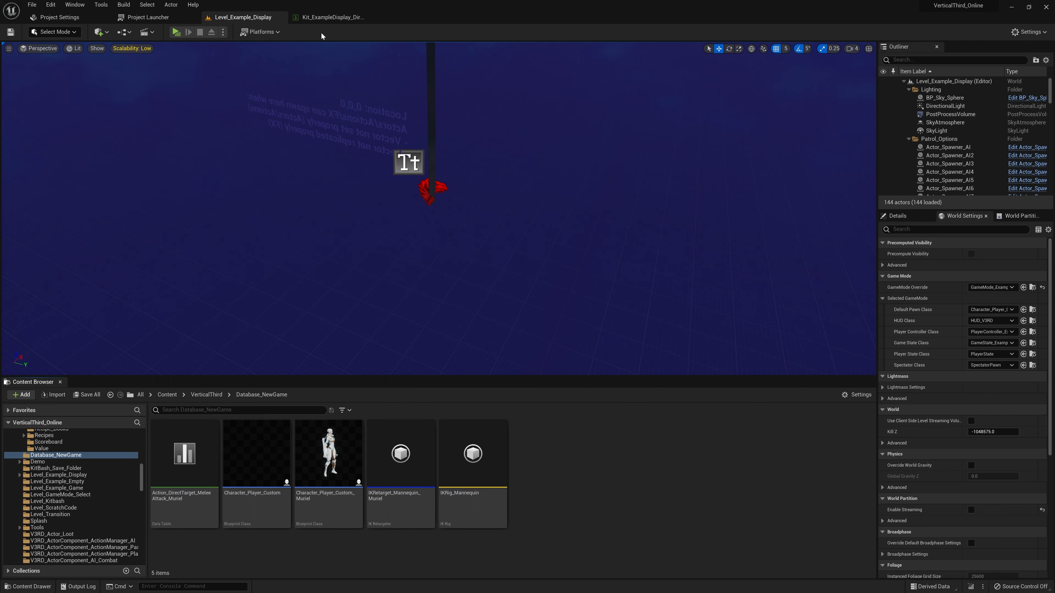
Float the kit table beside the Database_NewGame assets, assign Action_DirectTarget_MeleeAttack_Muriel to Actions_Core index 1 and close the table.
{"action": "left_click", "coordinate": [320, 21]}
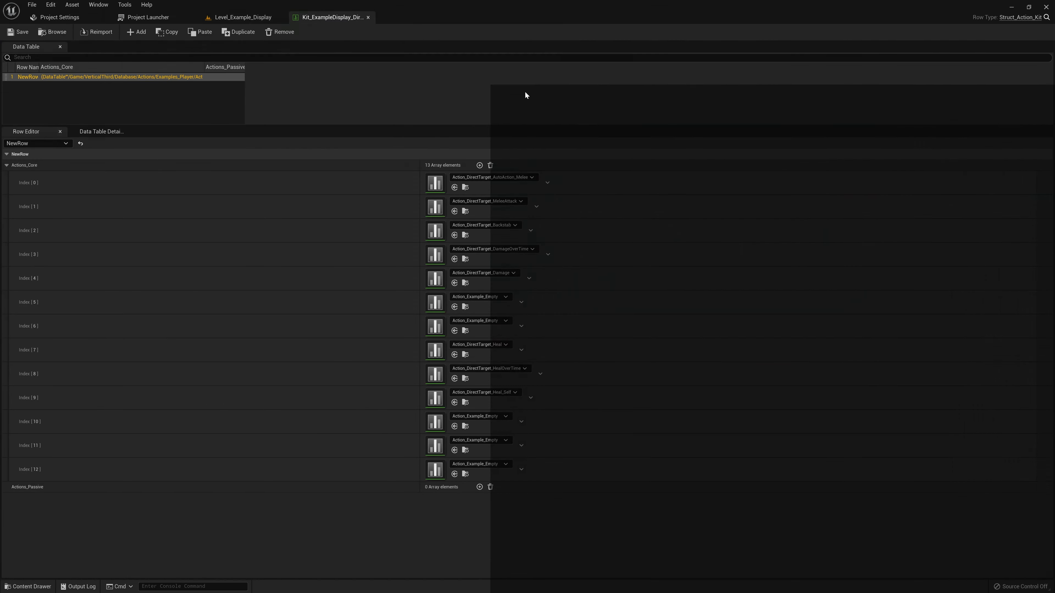
{"action": "left_click_drag", "start_coordinate": [525, 92], "coordinate": [606, 128]}
{"action": "left_click_drag", "start_coordinate": [768, 133], "coordinate": [898, 26]}
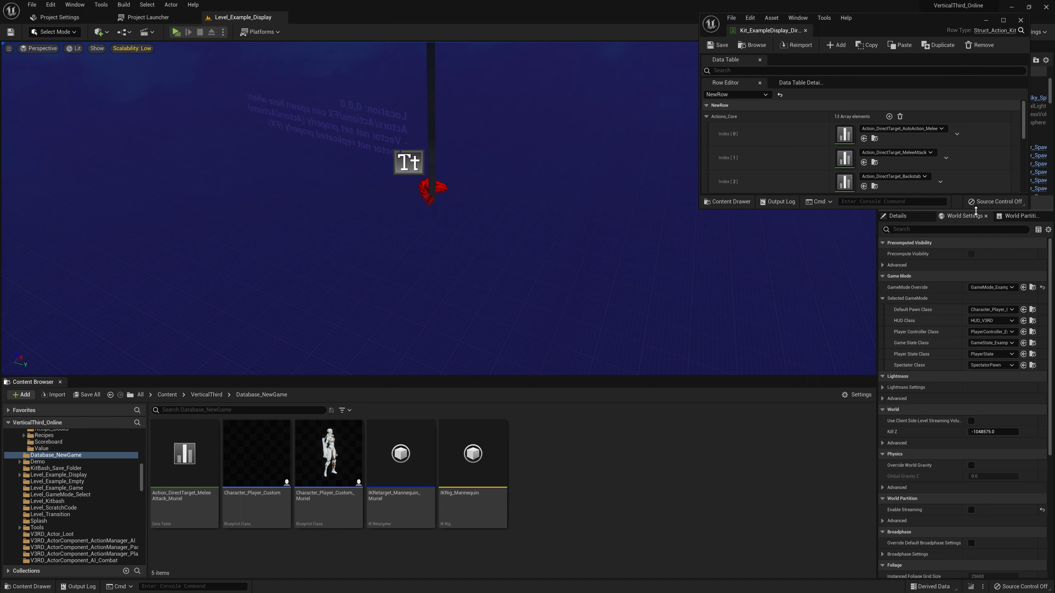
{"action": "mouse_move", "coordinate": [976, 209]}
{"action": "left_mouse_down"}
{"action": "mouse_move", "coordinate": [972, 254]}
{"action": "mouse_move", "coordinate": [984, 225]}
{"action": "left_mouse_up"}
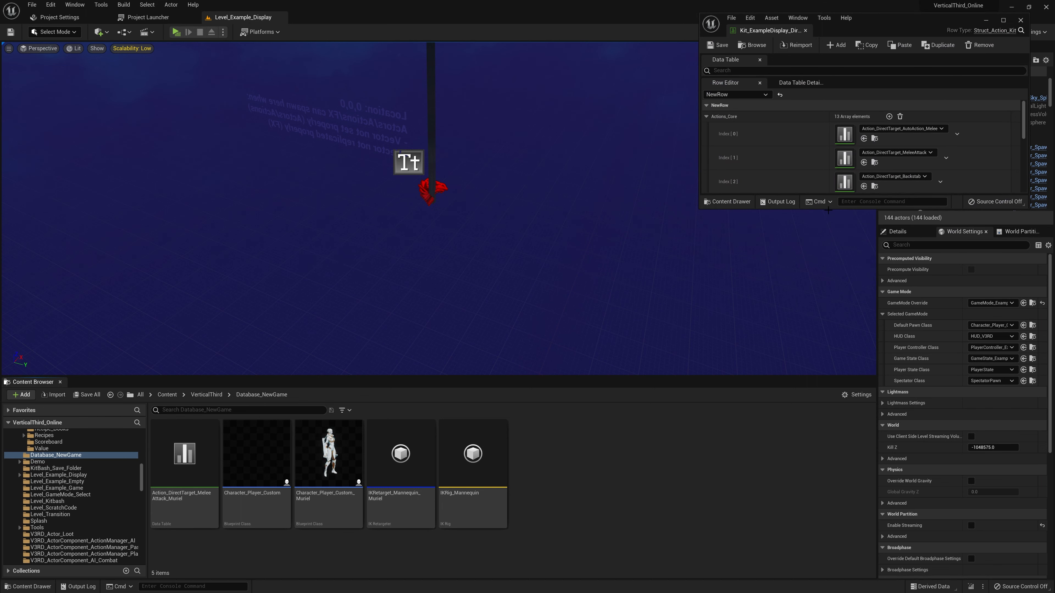
{"action": "left_click_drag", "start_coordinate": [829, 210], "coordinate": [857, 576]}
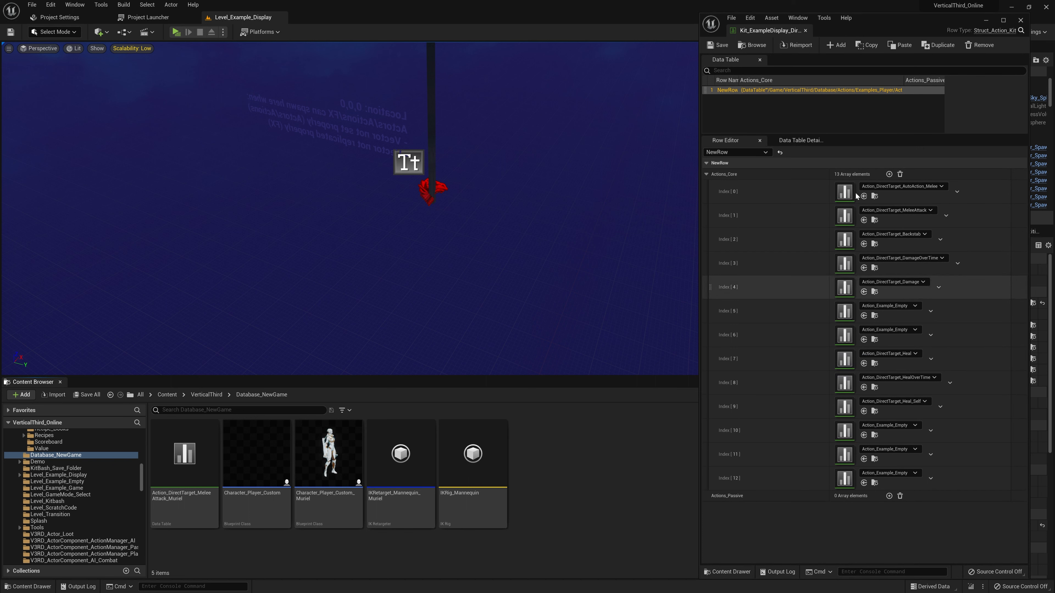
{"action": "left_click_drag", "start_coordinate": [886, 20], "coordinate": [899, 13]}
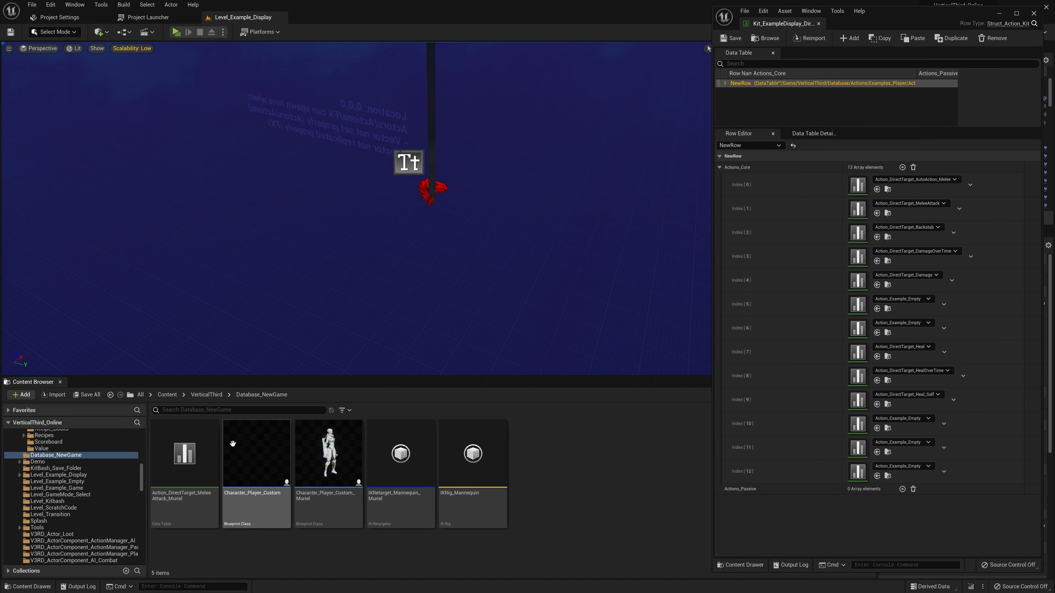
{"action": "left_click_drag", "start_coordinate": [195, 476], "coordinate": [857, 214]}
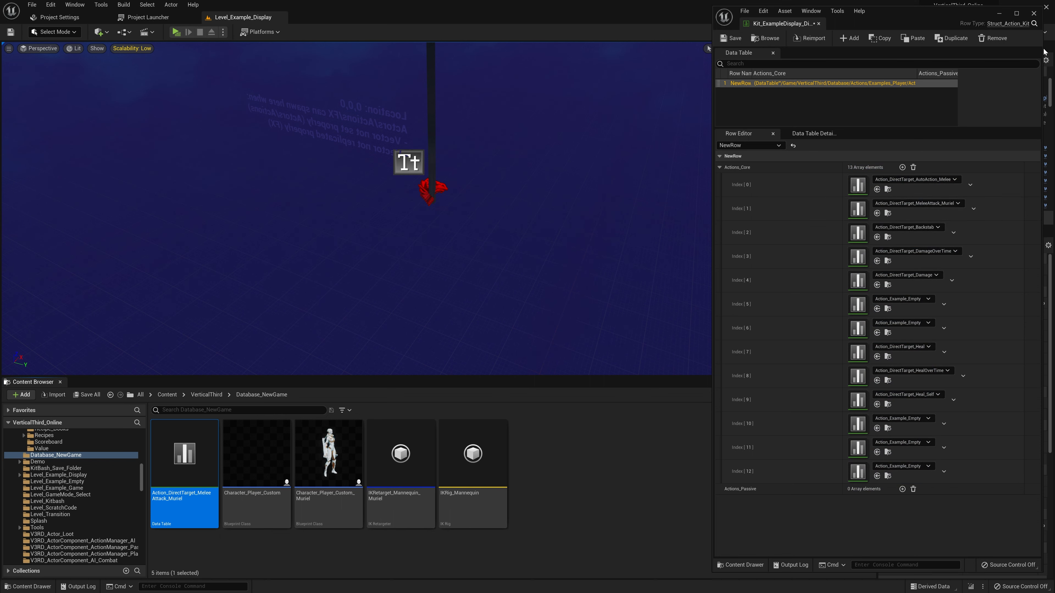
{"action": "left_click", "coordinate": [1034, 13]}
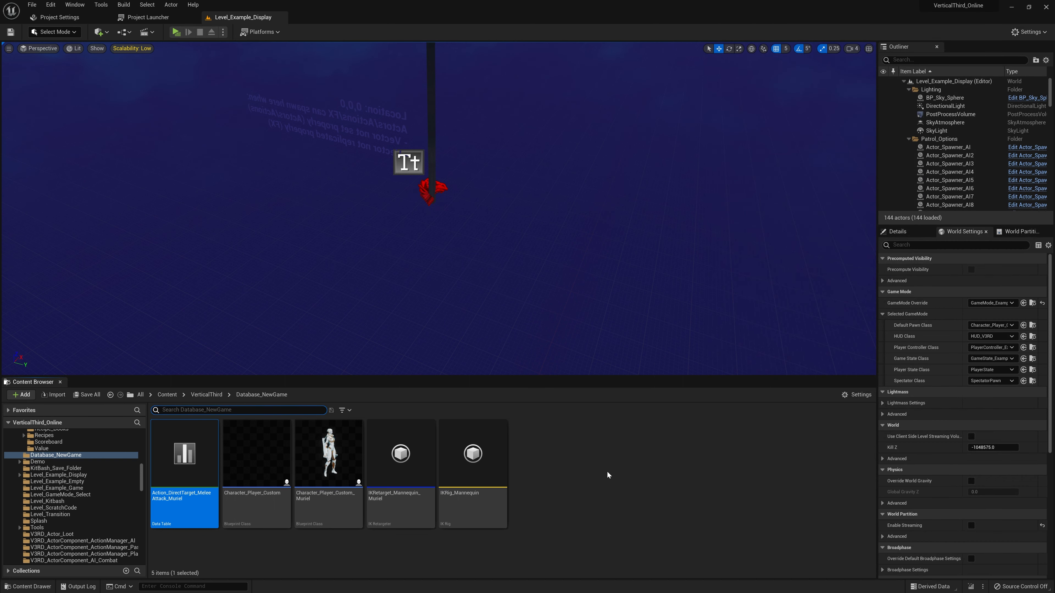
Open Action_DirectTarget_MeleeAttack_Muriel, locate the montage used as its Appearance End_Animation, dock the table and return to the level editor.
{"action": "double_click", "coordinate": [195, 452]}
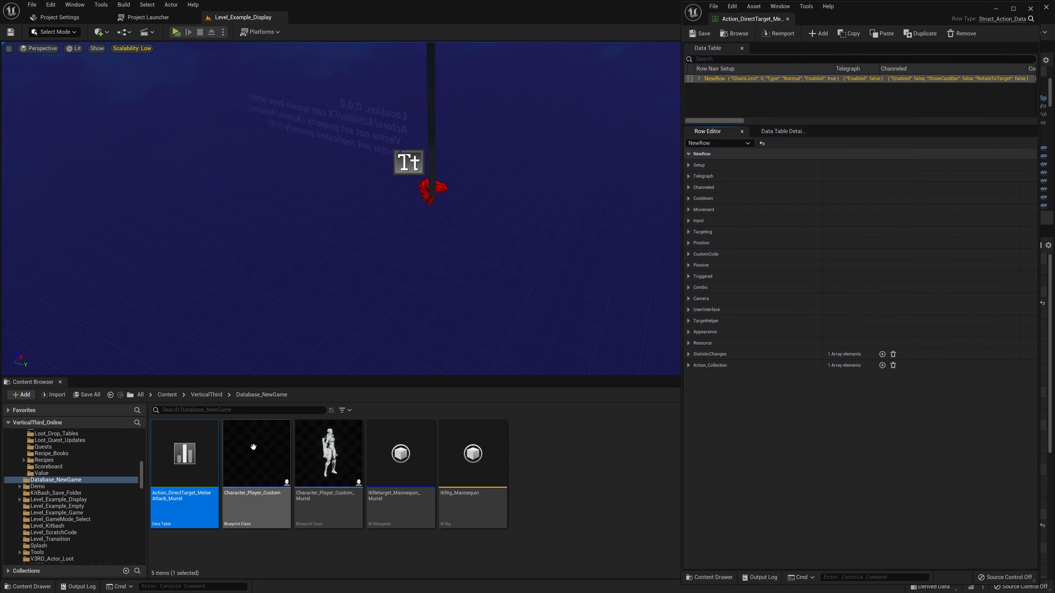
{"action": "left_click", "coordinate": [688, 332]}
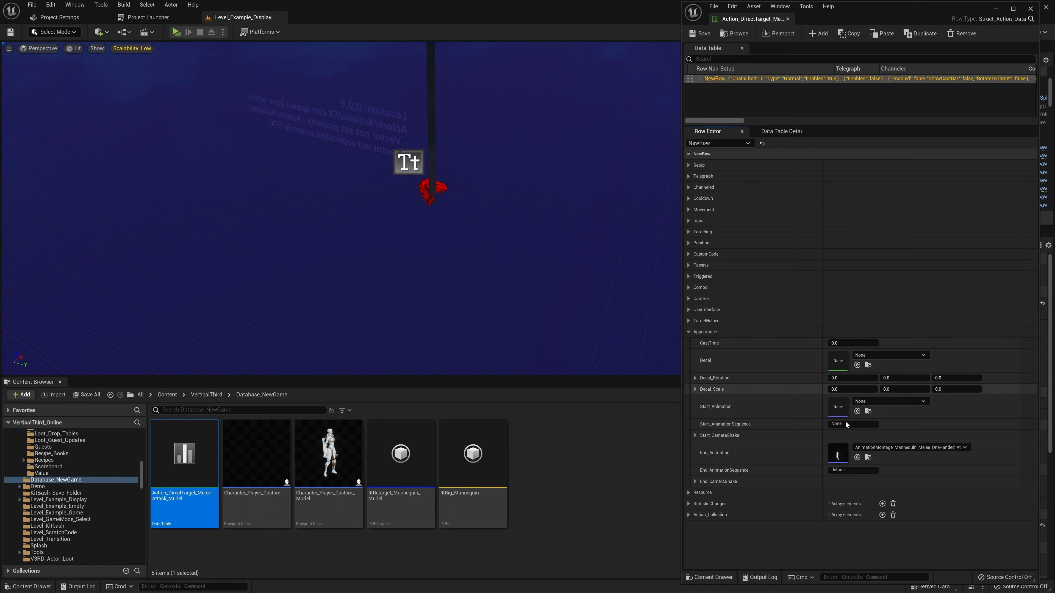
{"action": "left_click", "coordinate": [868, 458]}
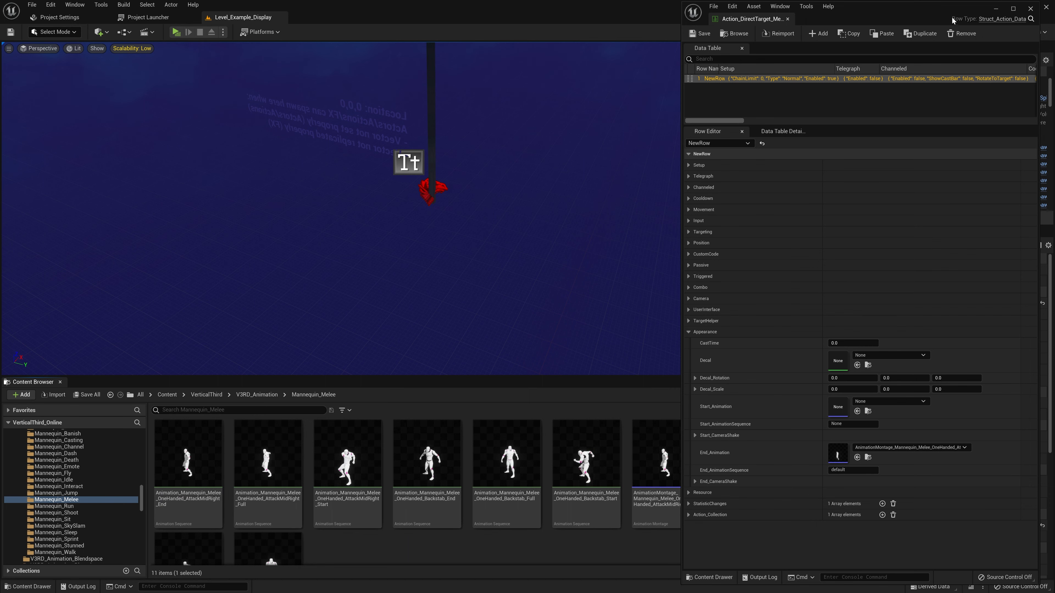
{"action": "left_click_drag", "start_coordinate": [752, 18], "coordinate": [353, 18]}
{"action": "left_click", "coordinate": [249, 19]}
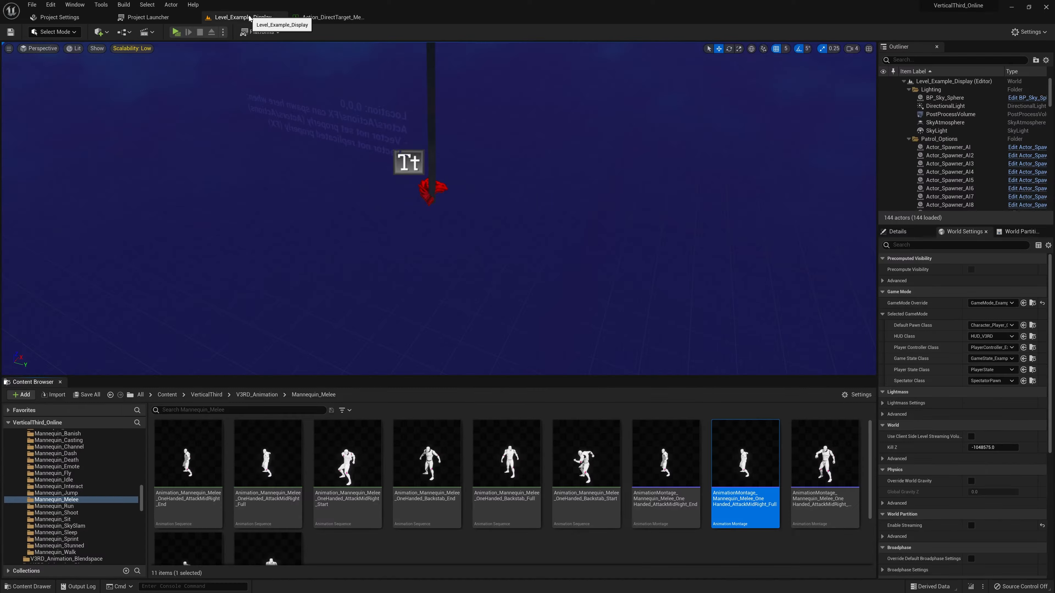
Set up a duplicate-and-retarget of the AttackMidRight_Full montage with IKRetarget_Mannequin_Muriel, replacing "Mannequin" with "Muriel" in the new asset names.
{"action": "right_click", "coordinate": [744, 452]}
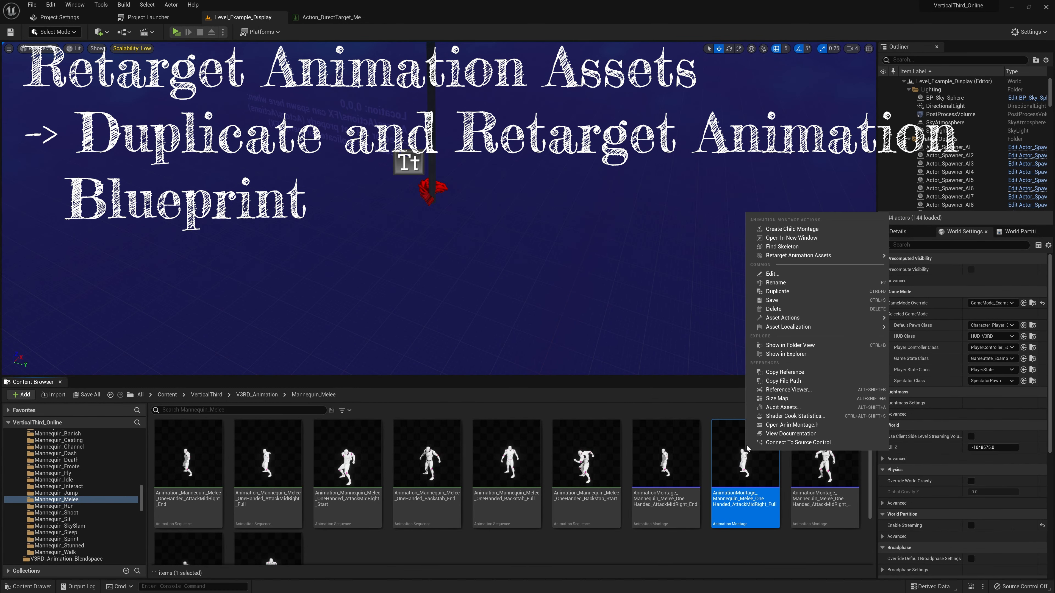
{"action": "mouse_move", "coordinate": [809, 261]}
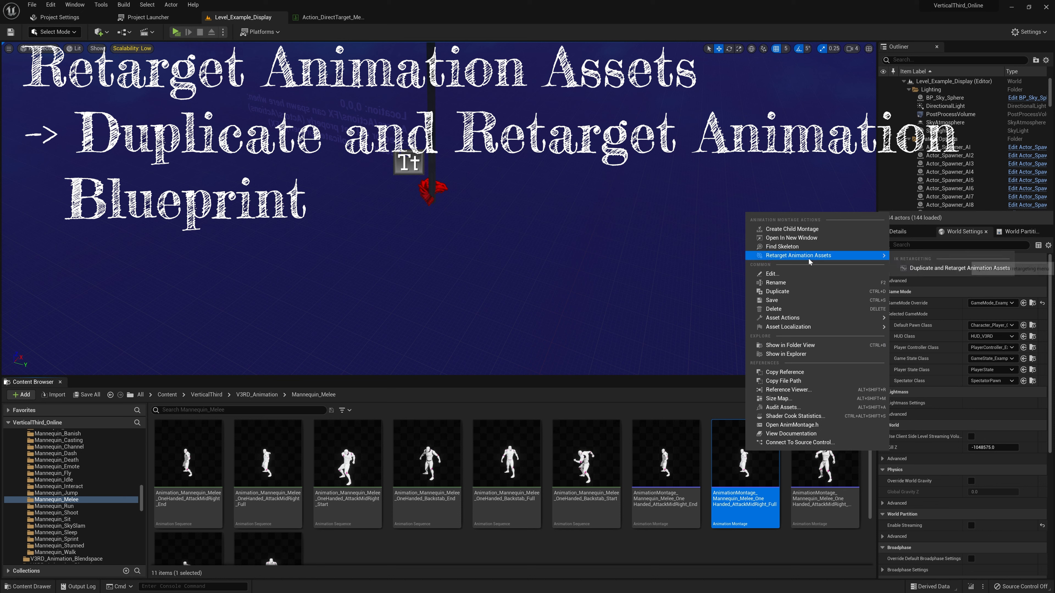
{"action": "left_click", "coordinate": [941, 270]}
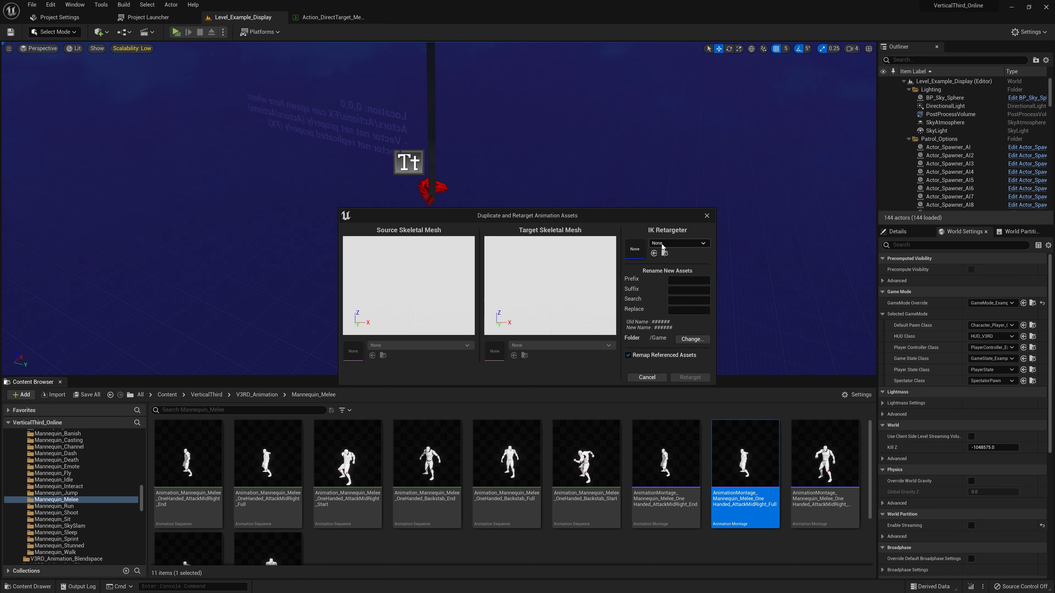
{"action": "left_click", "coordinate": [662, 245]}
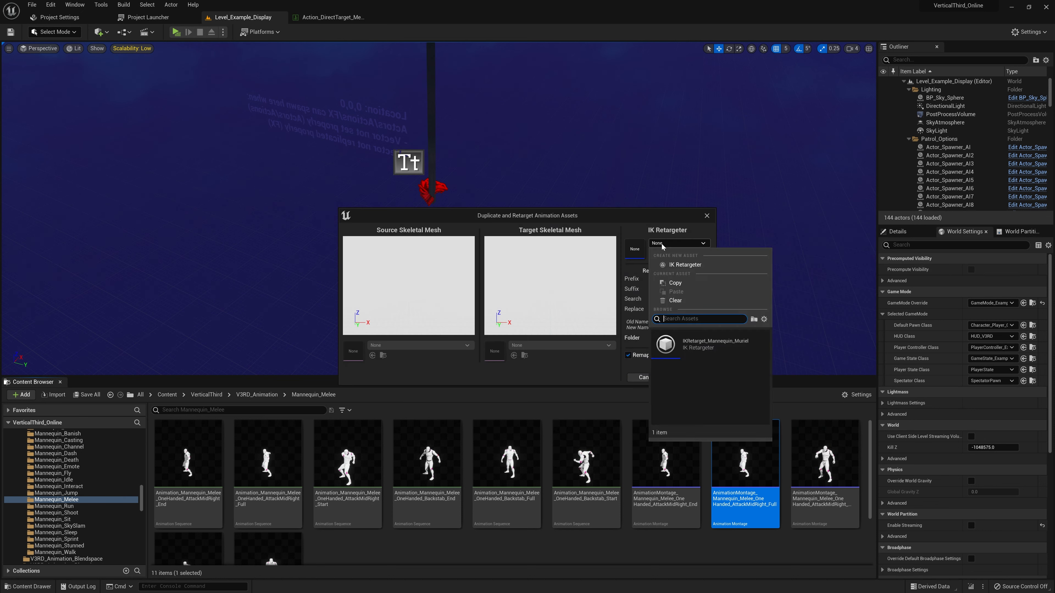
{"action": "left_click", "coordinate": [726, 352]}
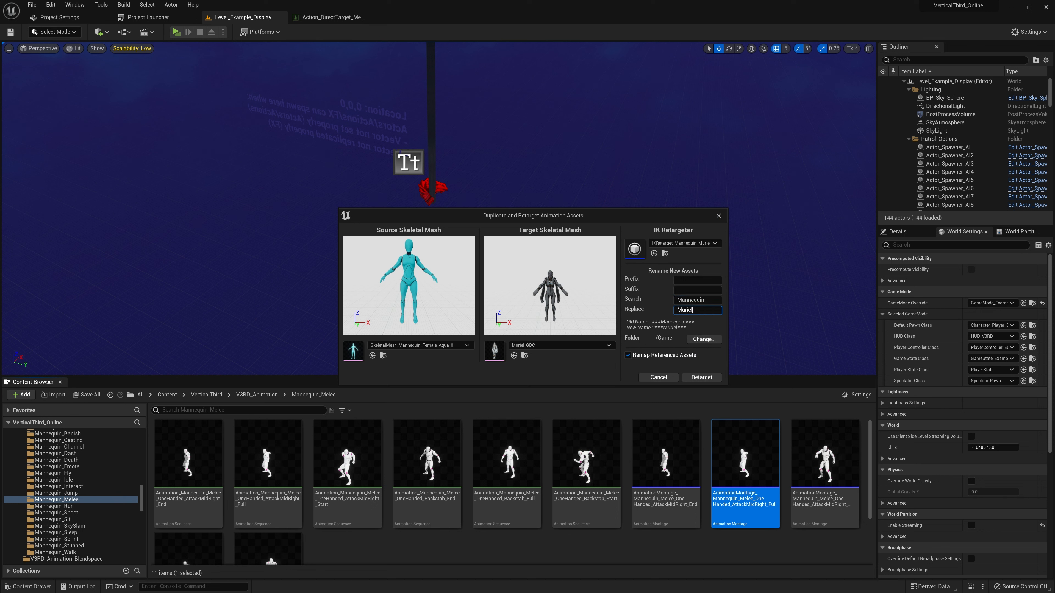
Set the export folder to Marketplace/ParagonMuriel/CustomFiles/Animation_Retarget and retarget the montage.
{"action": "left_click", "coordinate": [720, 340]}
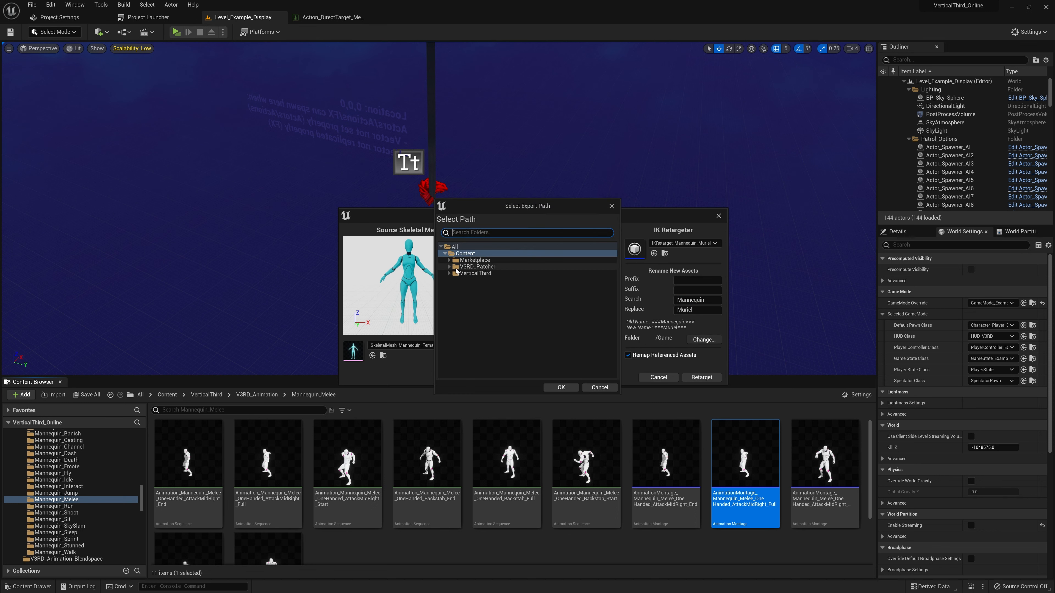
{"action": "left_click", "coordinate": [449, 260]}
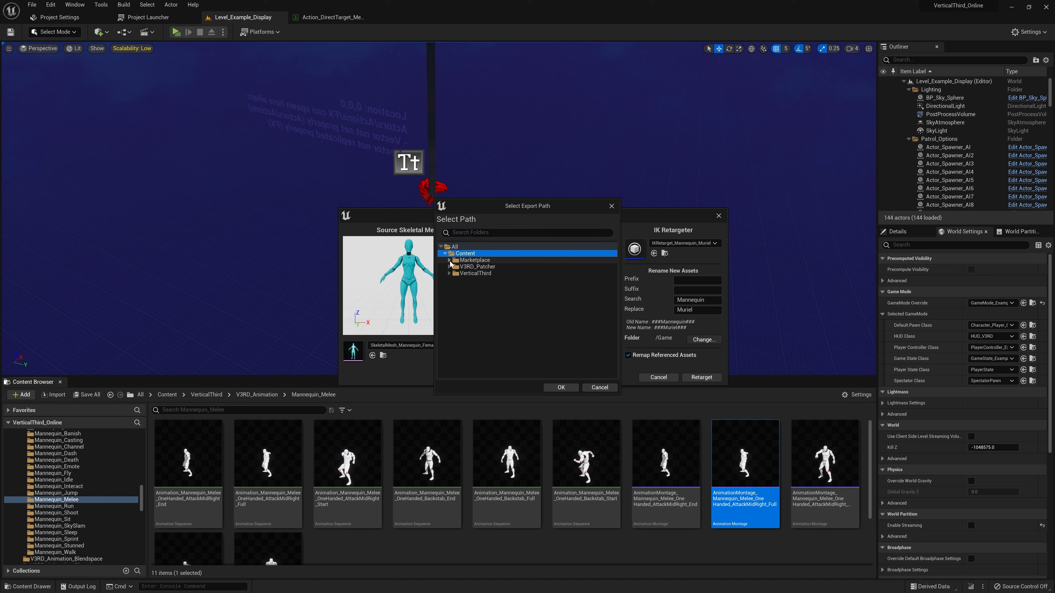
{"action": "left_click", "coordinate": [450, 260]}
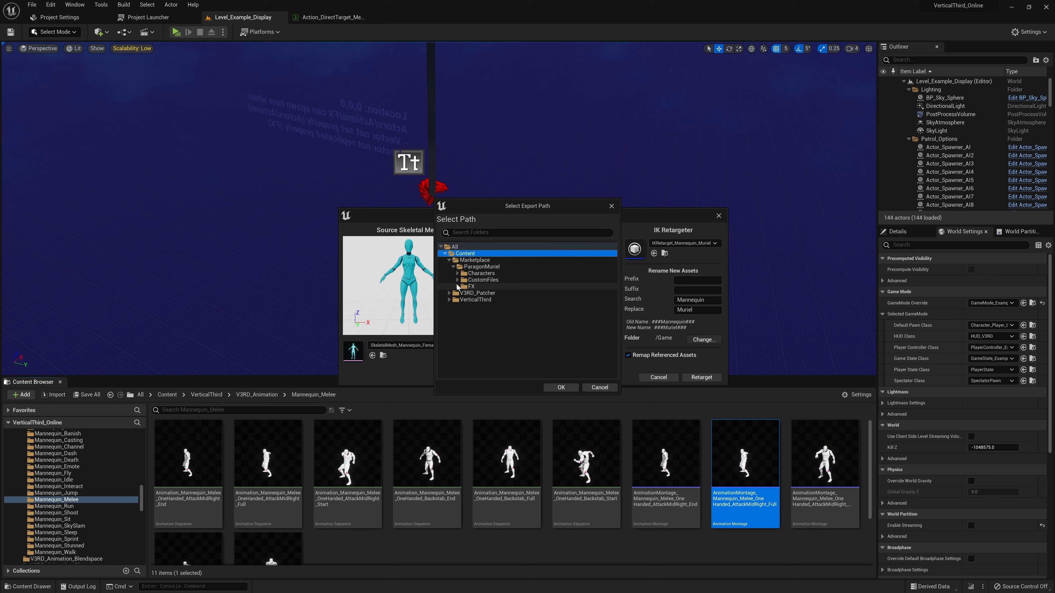
{"action": "left_click", "coordinate": [486, 286]}
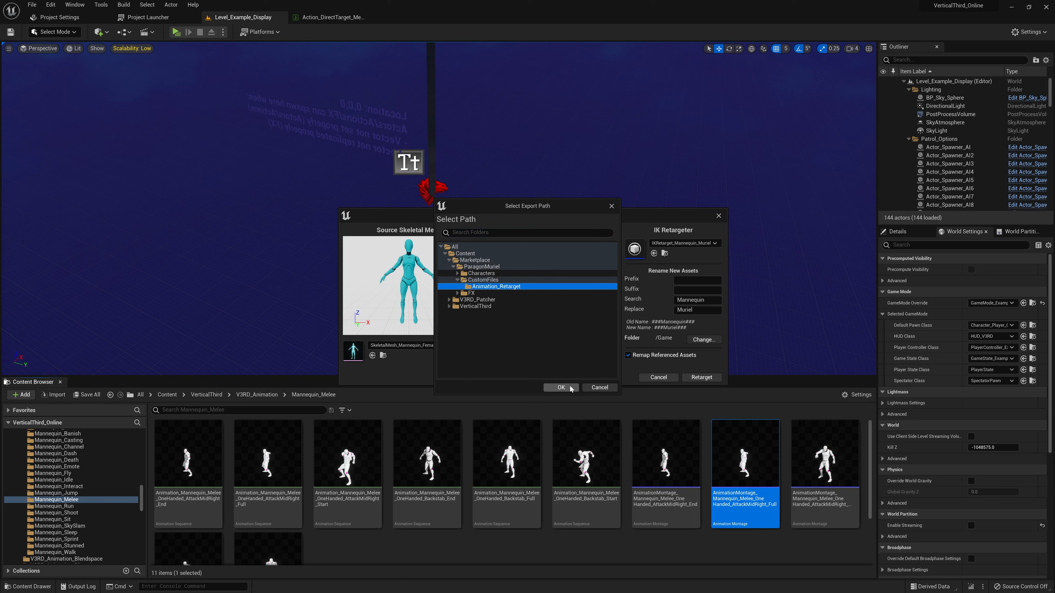
{"action": "left_click", "coordinate": [561, 387]}
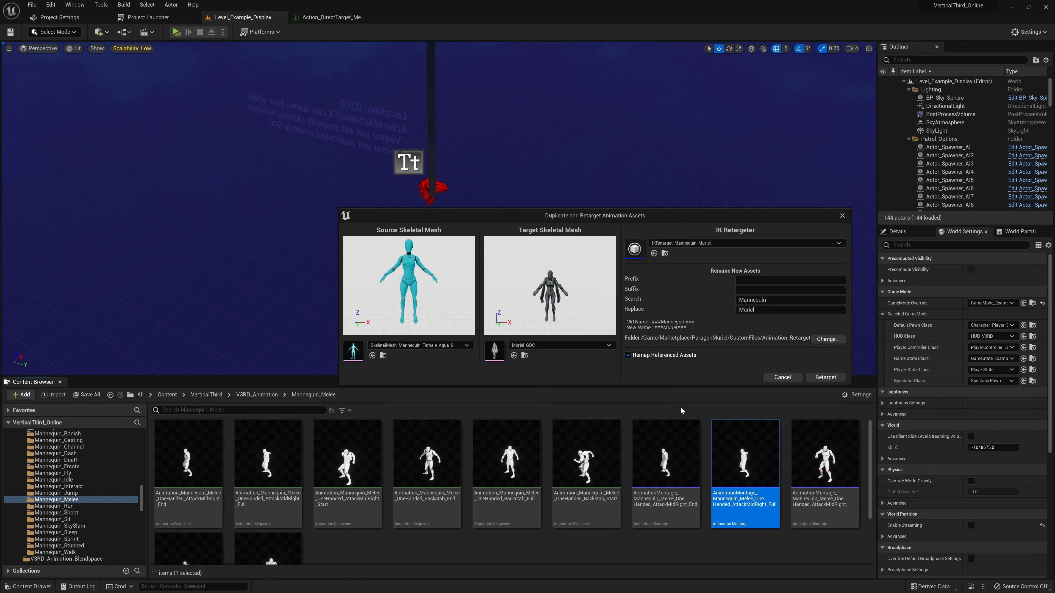
{"action": "left_click", "coordinate": [825, 378]}
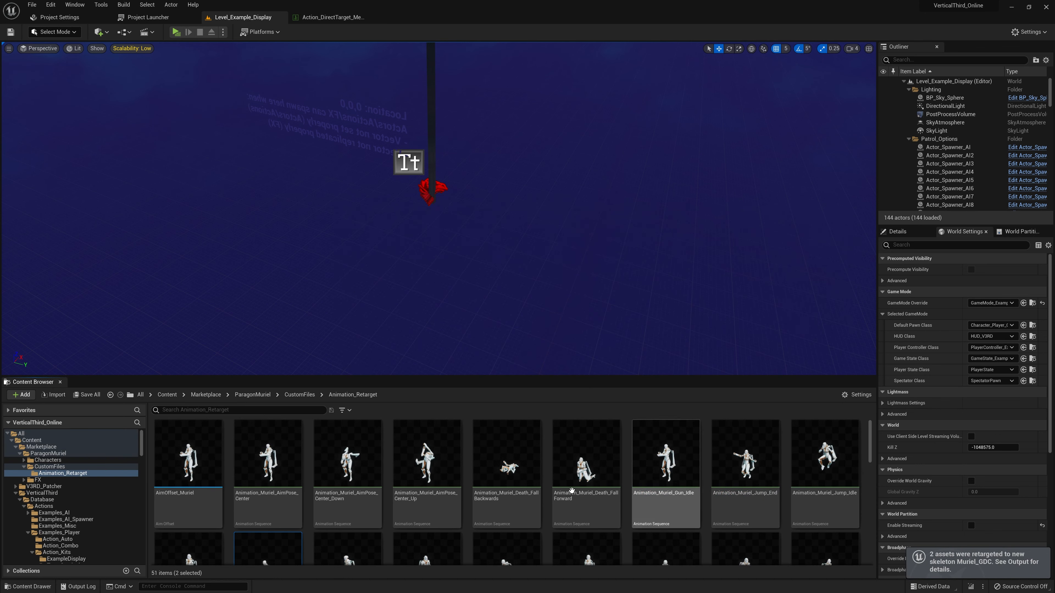
Set the Appearance End_Animation of Action_DirectTarget_MeleeAttack_Muriel to the retargeted AnimationMontage_Muriel_Melee_OneHanded_AttackMidRight_Full and save the table.
{"action": "scroll", "coordinate": [357, 509], "scroll_direction": "down", "scroll_amount": 1}
{"action": "scroll", "coordinate": [357, 509], "scroll_direction": "down", "scroll_amount": 2}
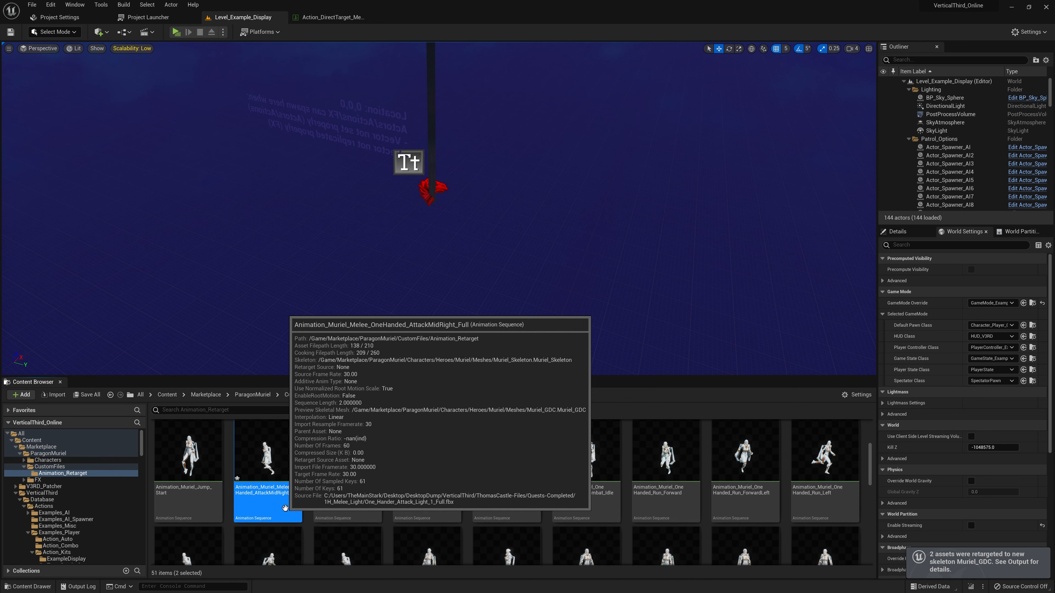
{"action": "scroll", "coordinate": [277, 466], "scroll_direction": "up", "scroll_amount": 1}
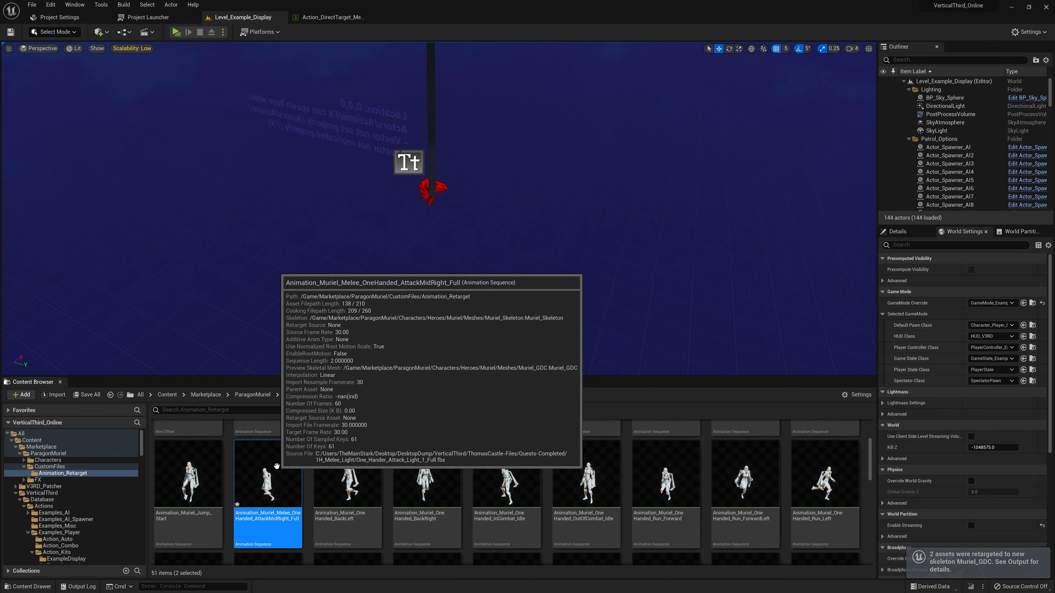
{"action": "left_click", "coordinate": [277, 466]}
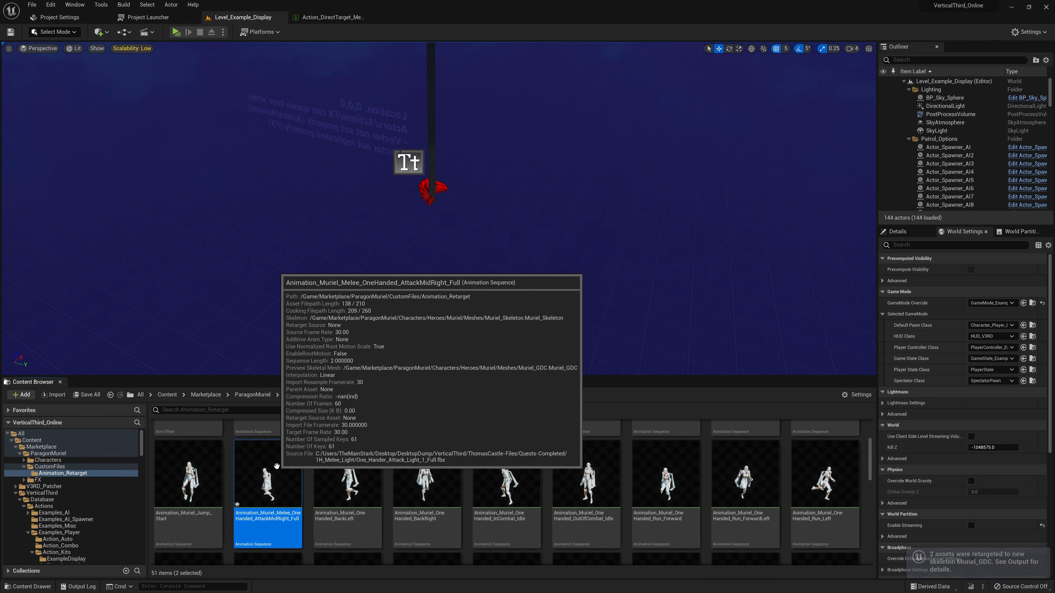
{"action": "left_click", "coordinate": [324, 19]}
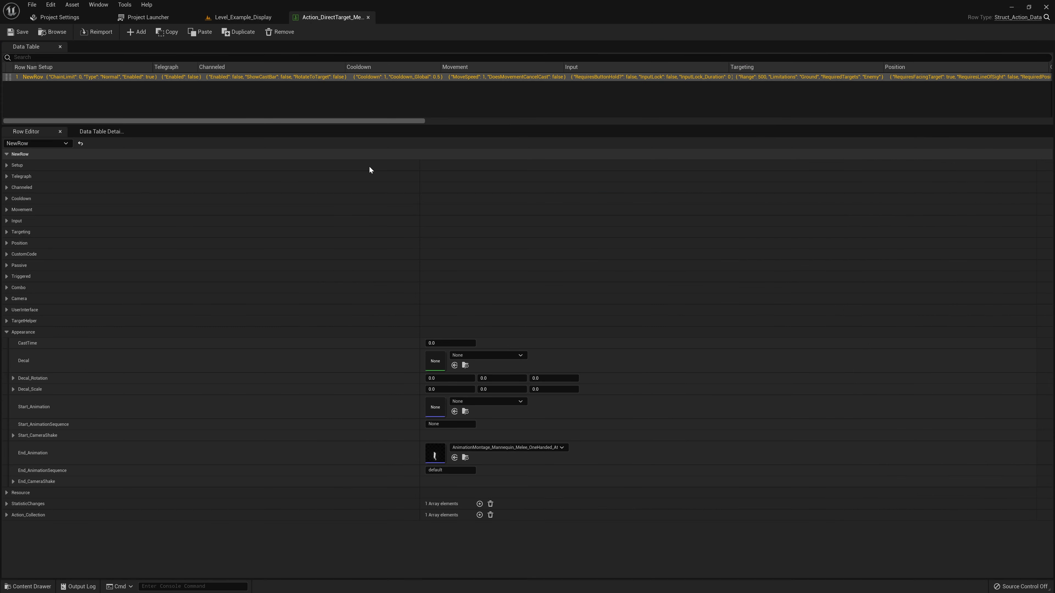
{"action": "left_click", "coordinate": [455, 457]}
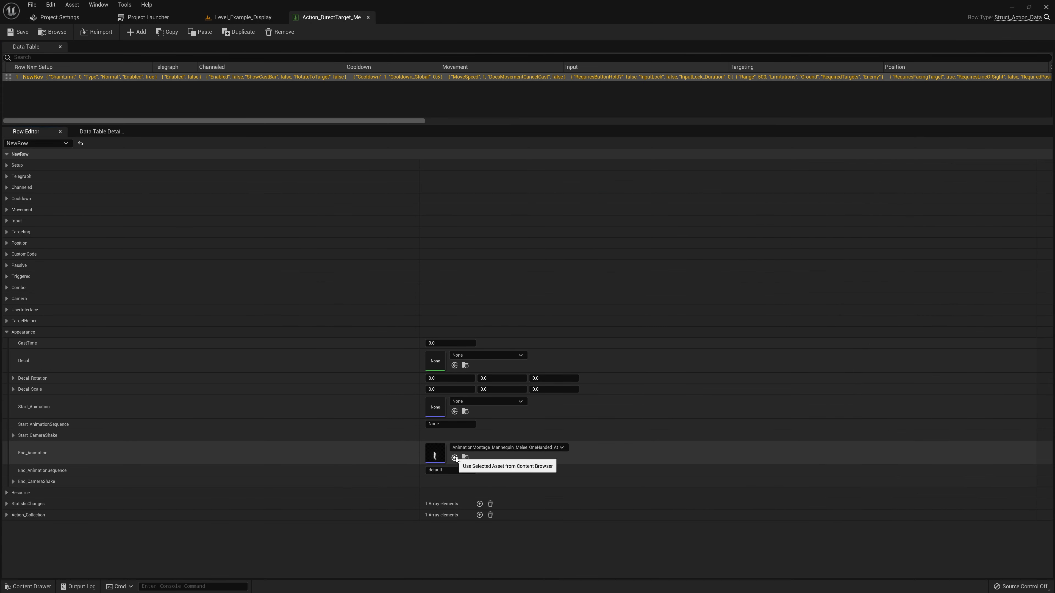
{"action": "left_click", "coordinate": [497, 445]}
{"action": "type", "text": "m"}
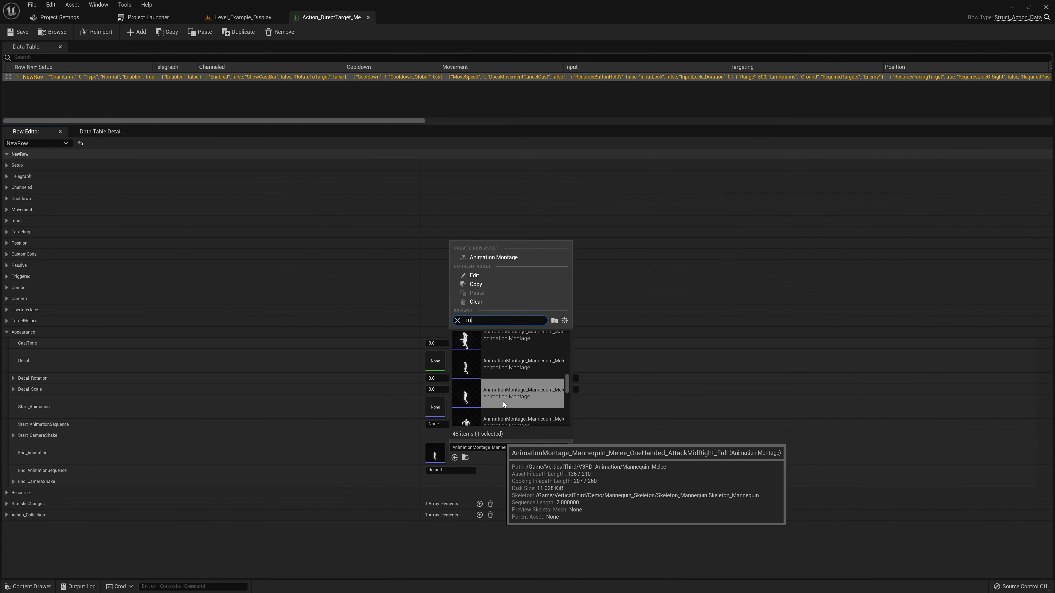
{"action": "type", "text": "uriel"}
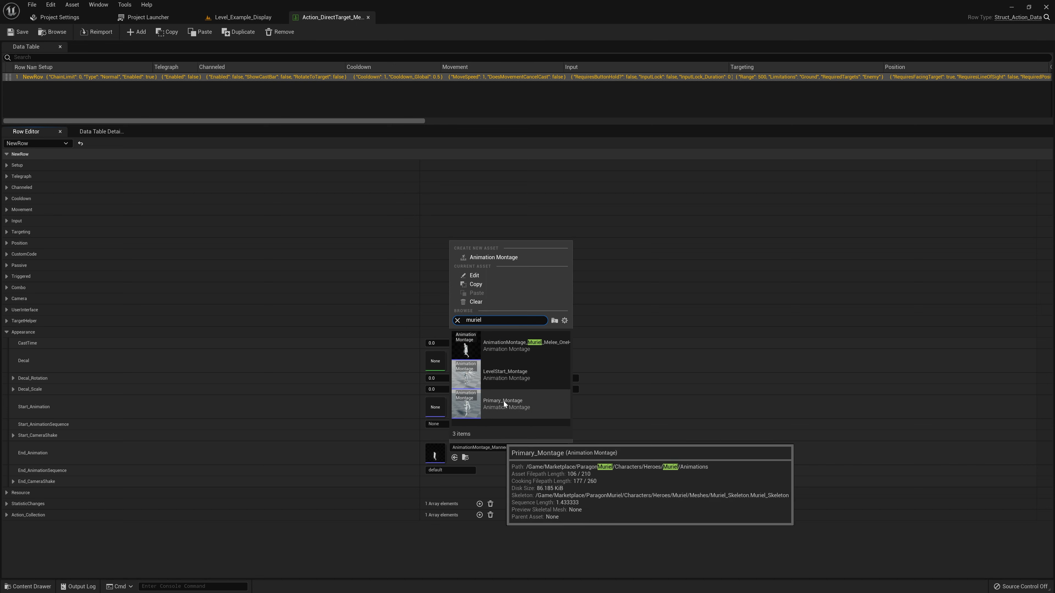
{"action": "left_click", "coordinate": [543, 351]}
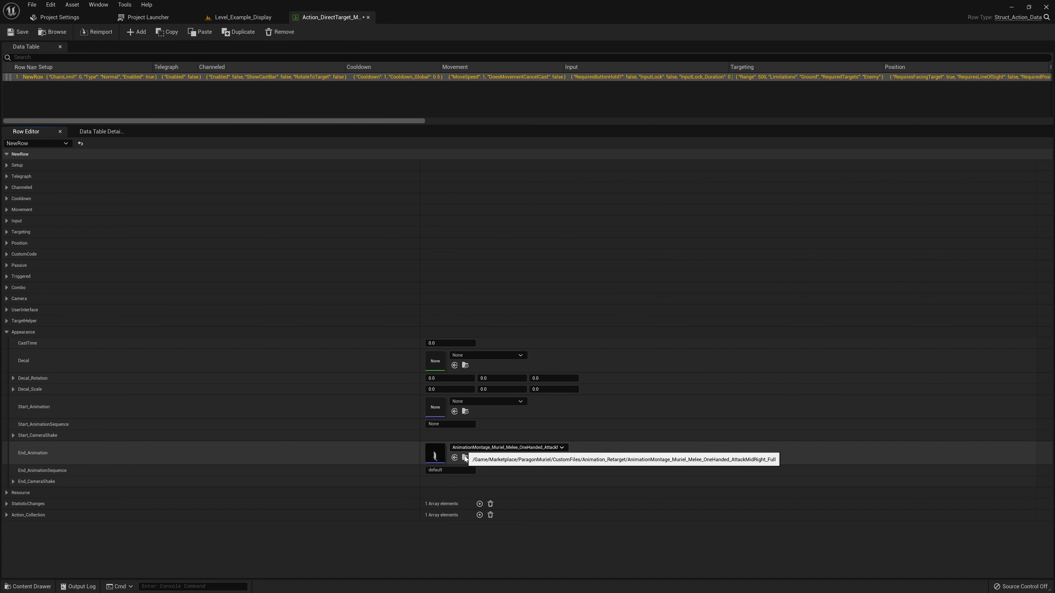
{"action": "left_click", "coordinate": [18, 33]}
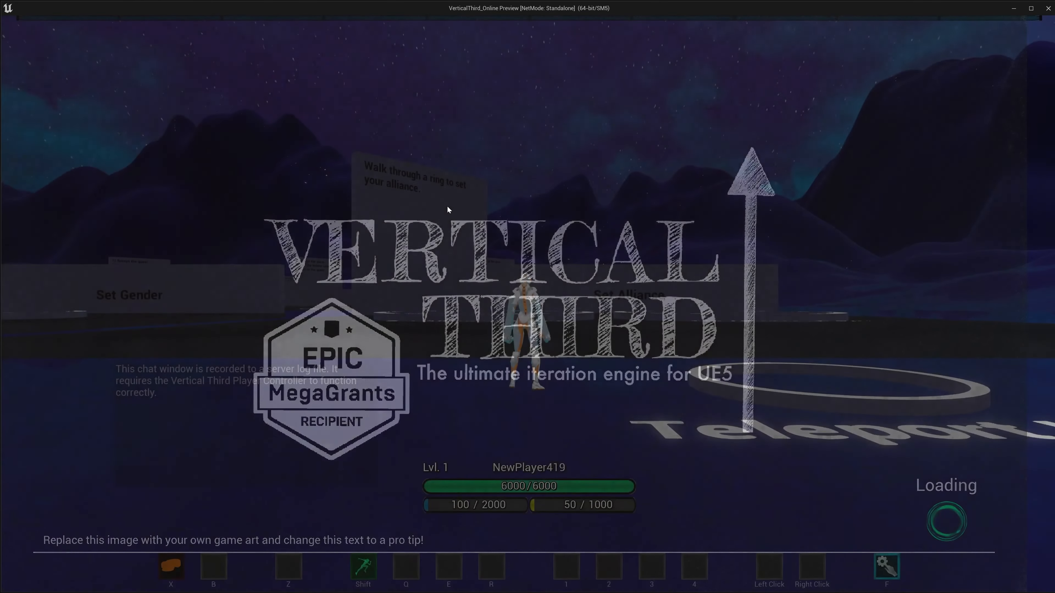
Playtest the level as Muriel, teleport to Action Kits and pick up the Direct Target Actions kit.
{"action": "key", "text": "d"}
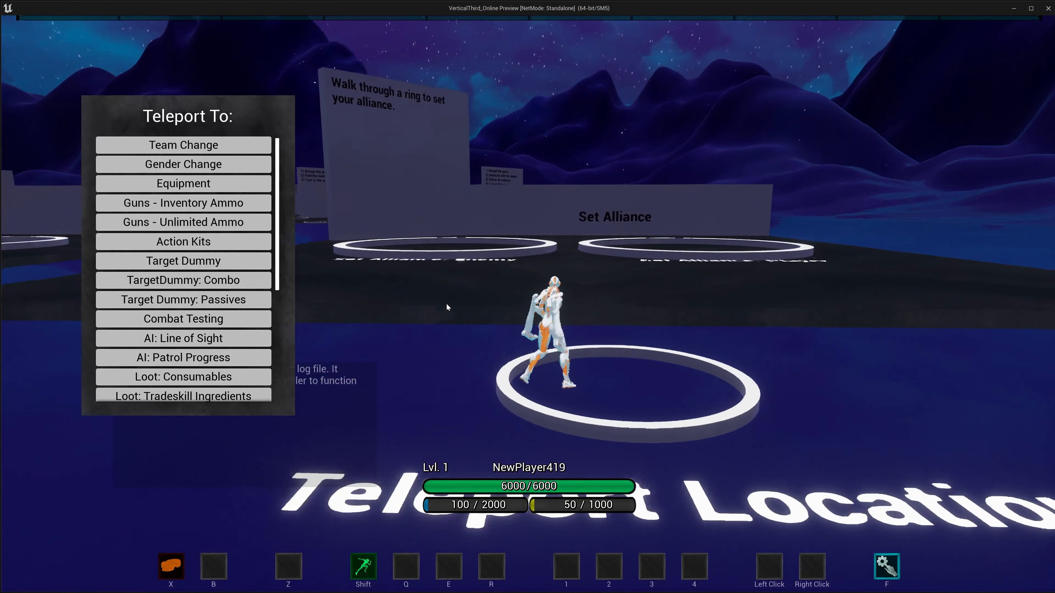
{"action": "left_click", "coordinate": [196, 242]}
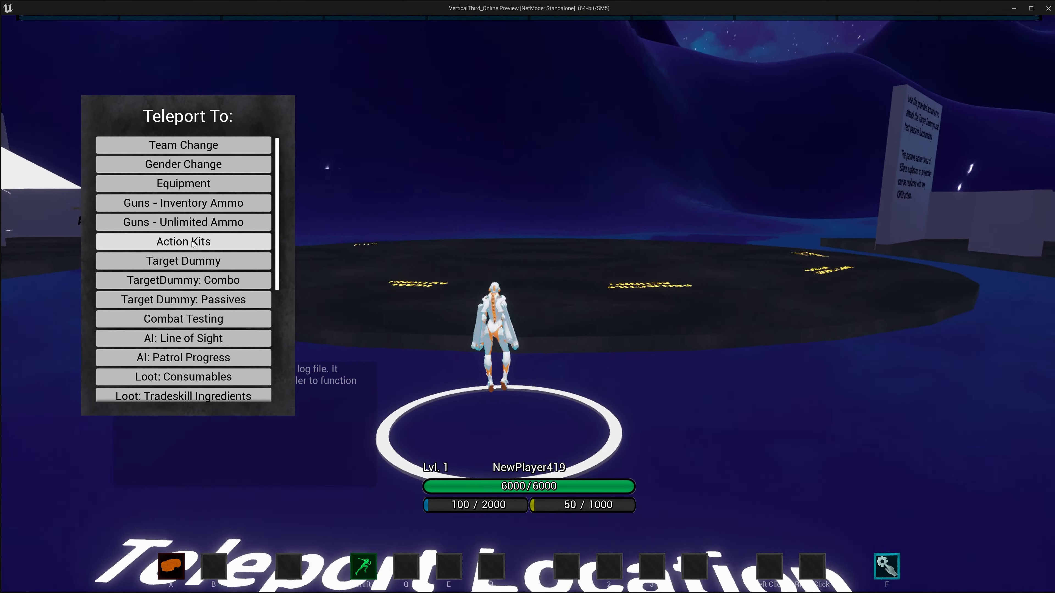
{"action": "key", "text": "w"}
{"action": "key", "text": "space"}
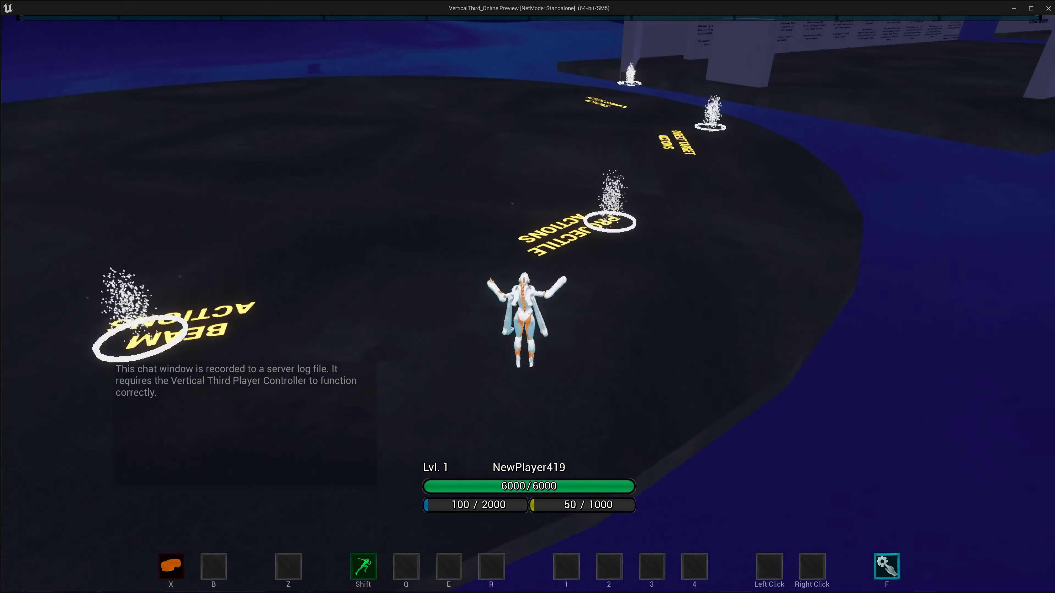
{"action": "key", "text": "w"}
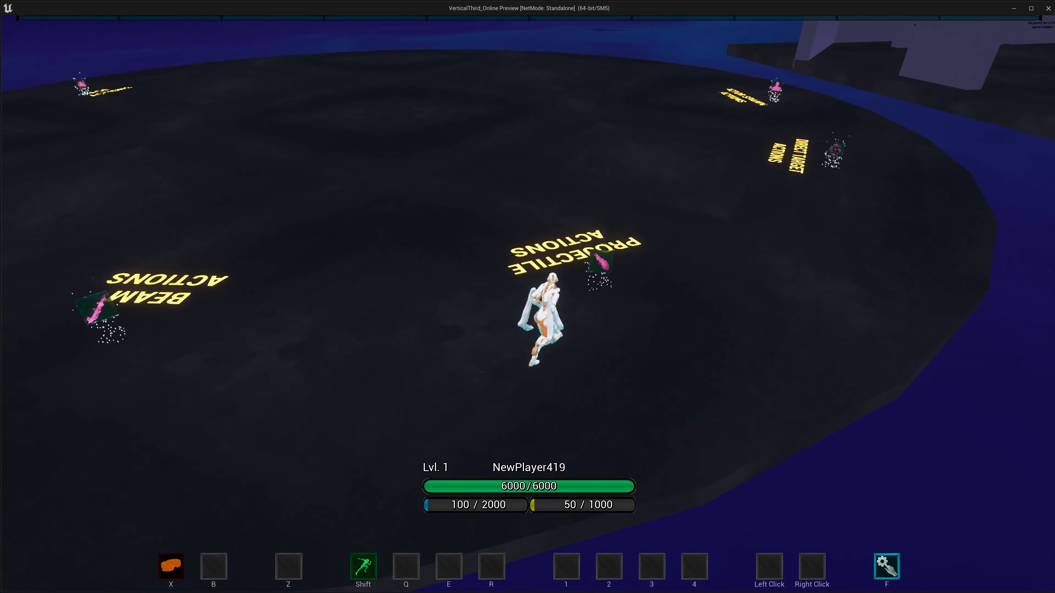
{"action": "key", "text": "d"}
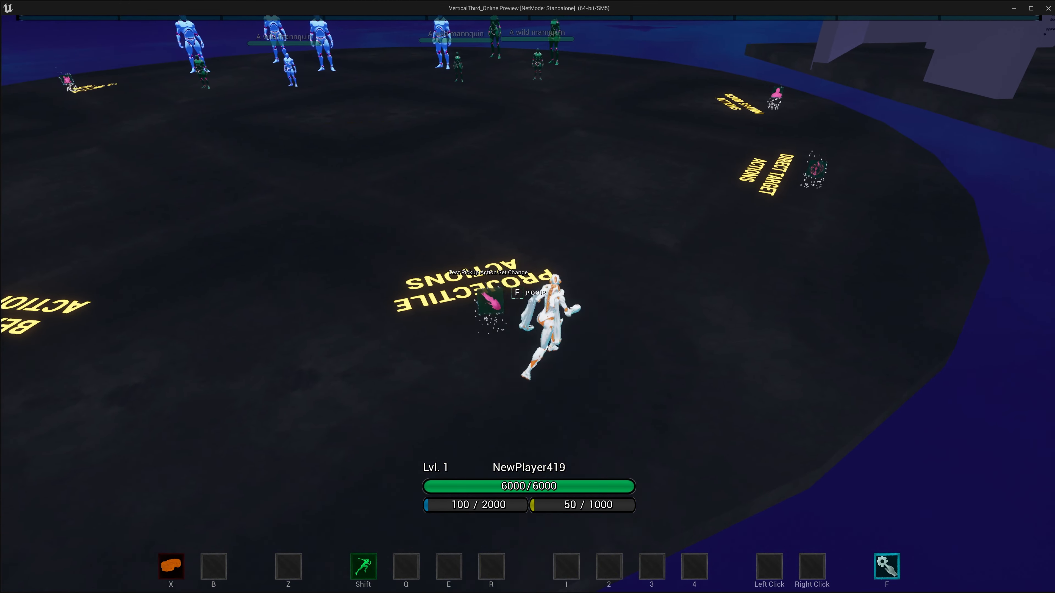
{"action": "key", "text": "w"}
{"action": "key", "text": "w"}
{"action": "key", "text": "f"}
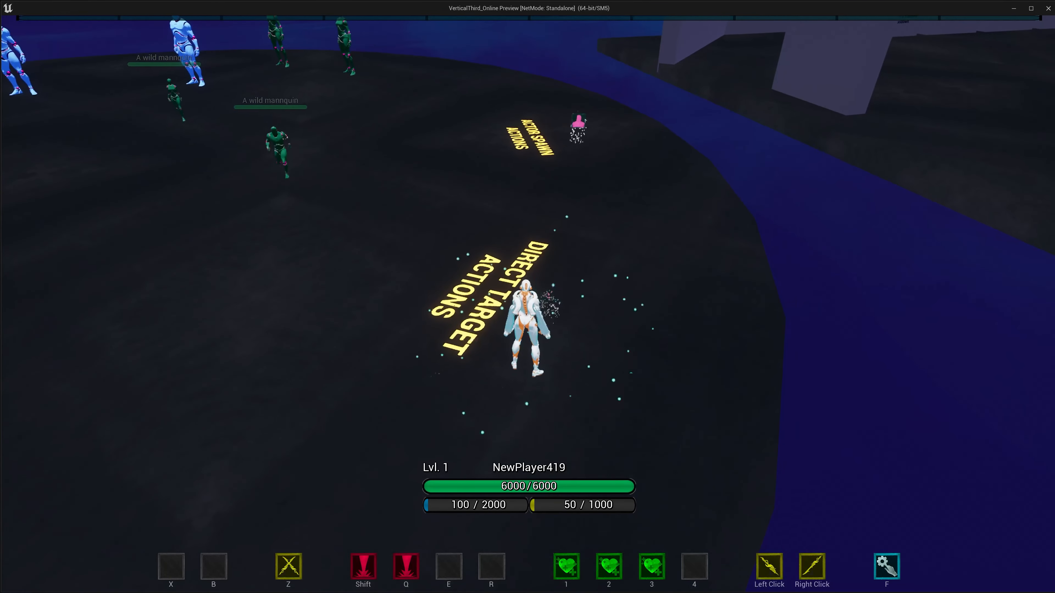
Test the melee attack on several wild mannequins to examine Muriel's attack animation, and end the play session.
{"action": "key", "text": "w"}
{"action": "left_click", "coordinate": [528, 304]}
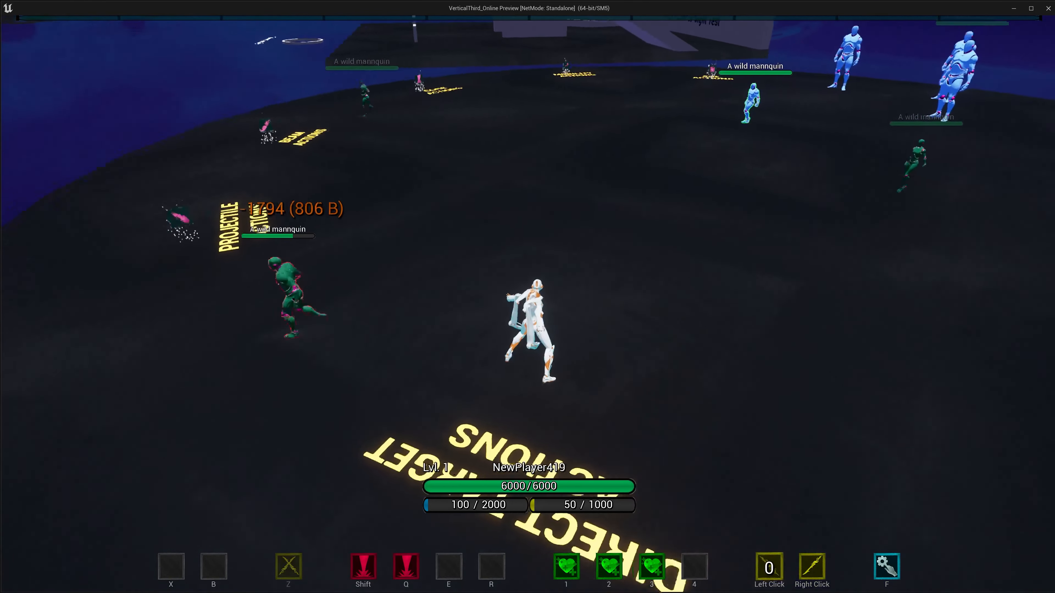
{"action": "key", "text": "w"}
{"action": "left_click", "coordinate": [527, 304]}
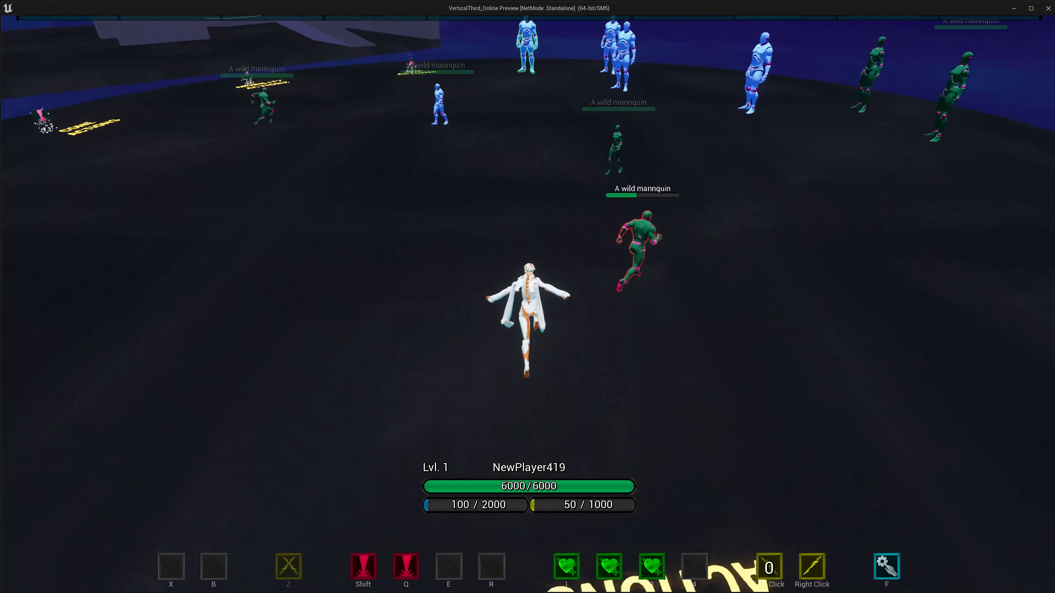
{"action": "key", "text": "w"}
{"action": "left_click", "coordinate": [528, 304]}
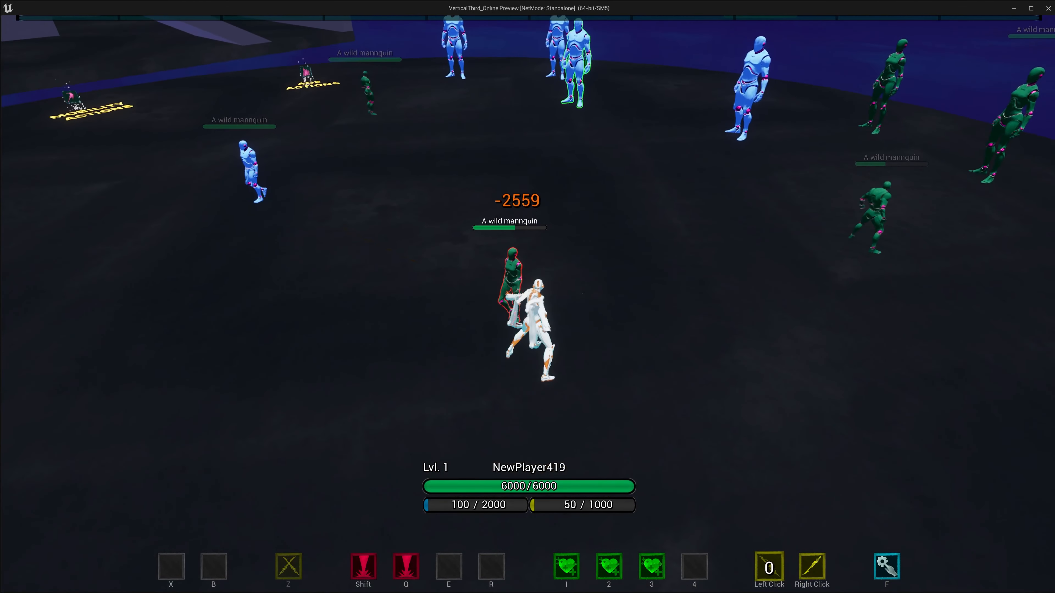
{"action": "key", "text": "w"}
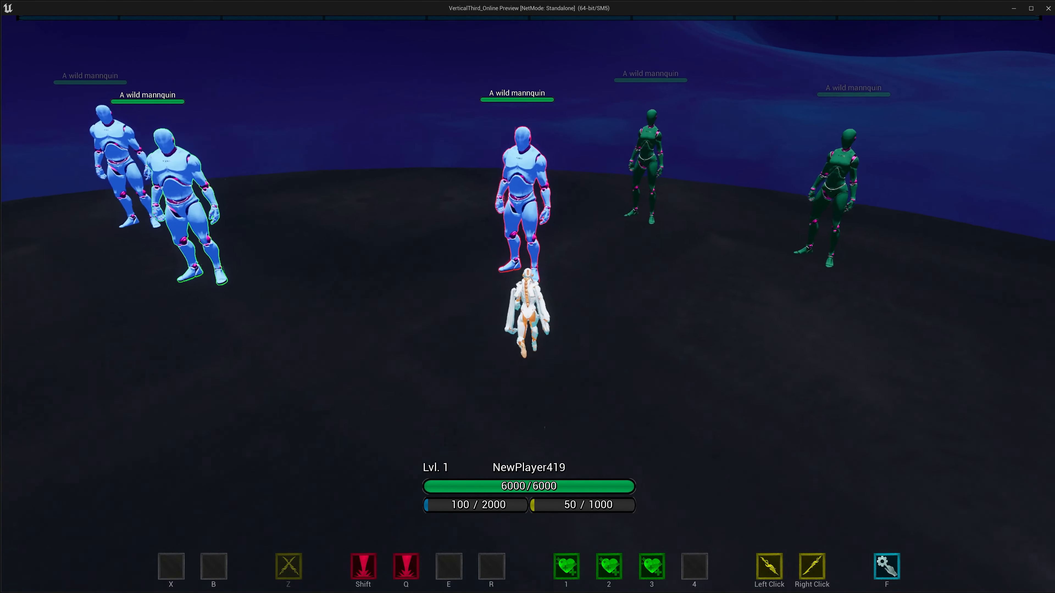
{"action": "left_click", "coordinate": [527, 304]}
{"action": "key", "text": "w"}
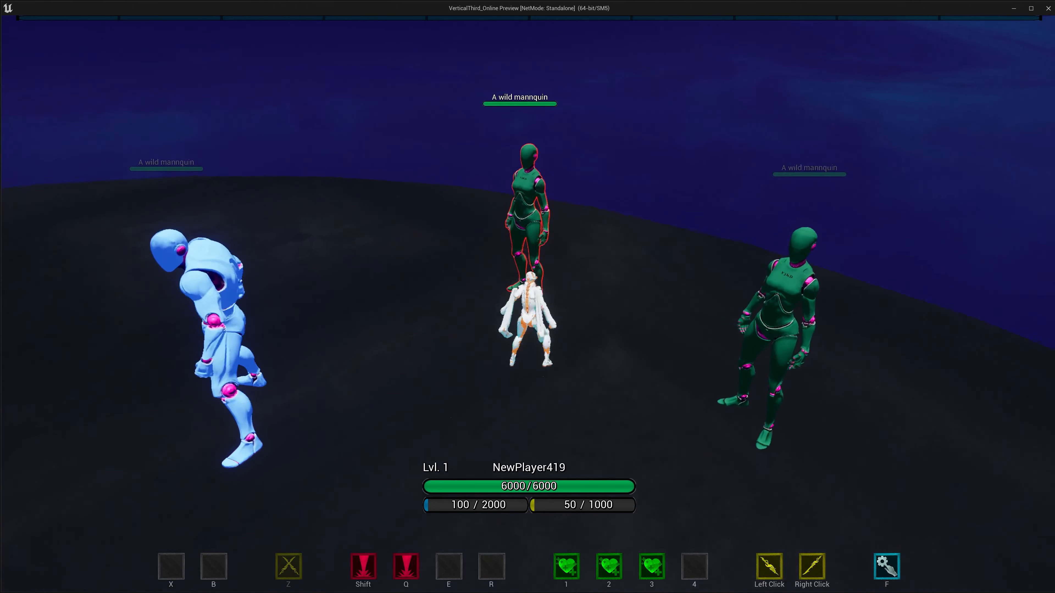
{"action": "left_click", "coordinate": [528, 304]}
{"action": "key", "text": "w"}
{"action": "left_click", "coordinate": [527, 304]}
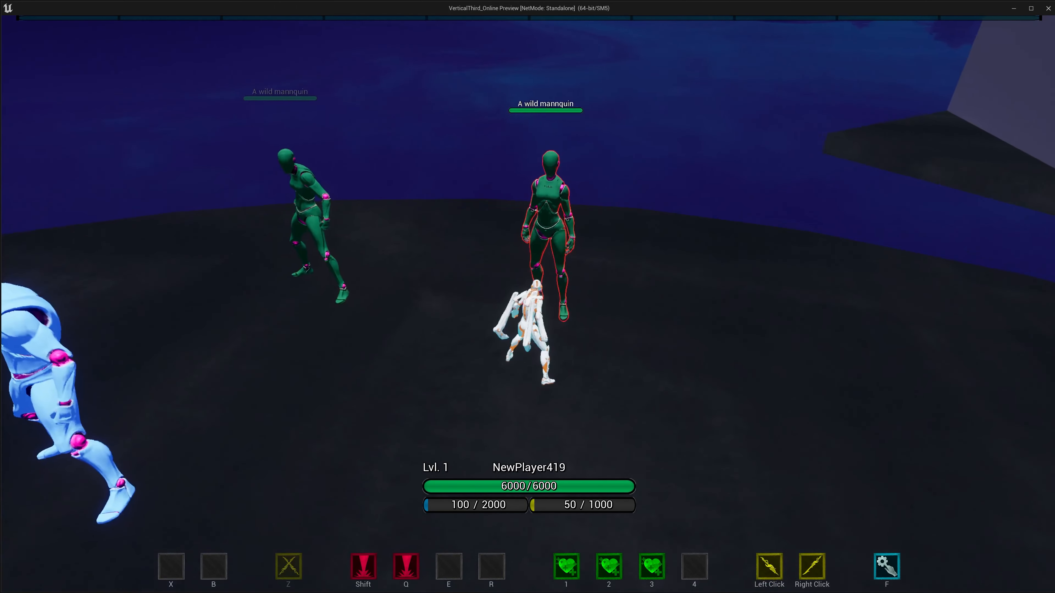
{"action": "key", "text": "s"}
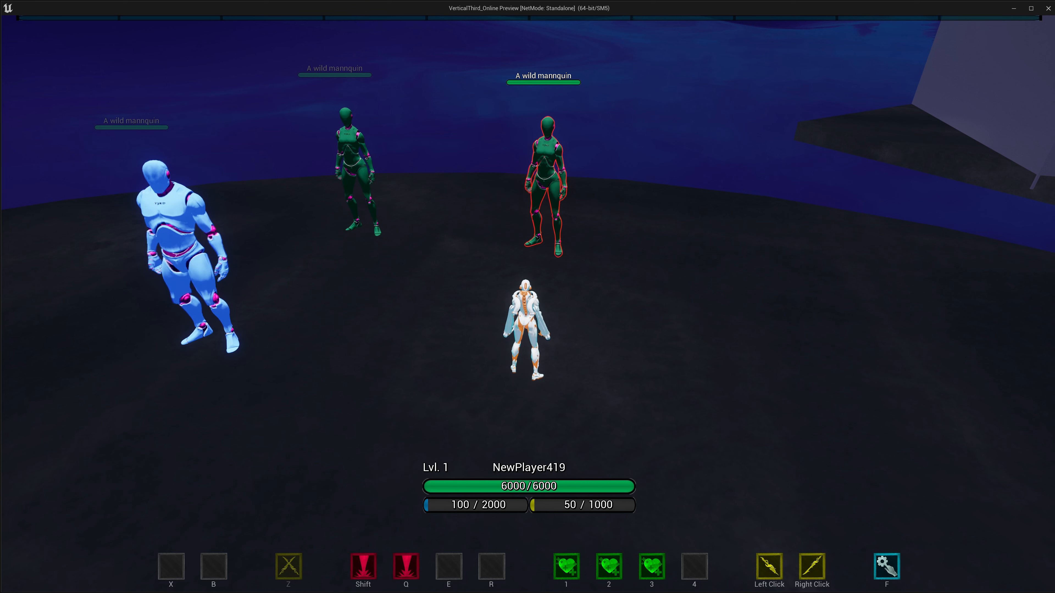
{"action": "key", "text": "Escape"}
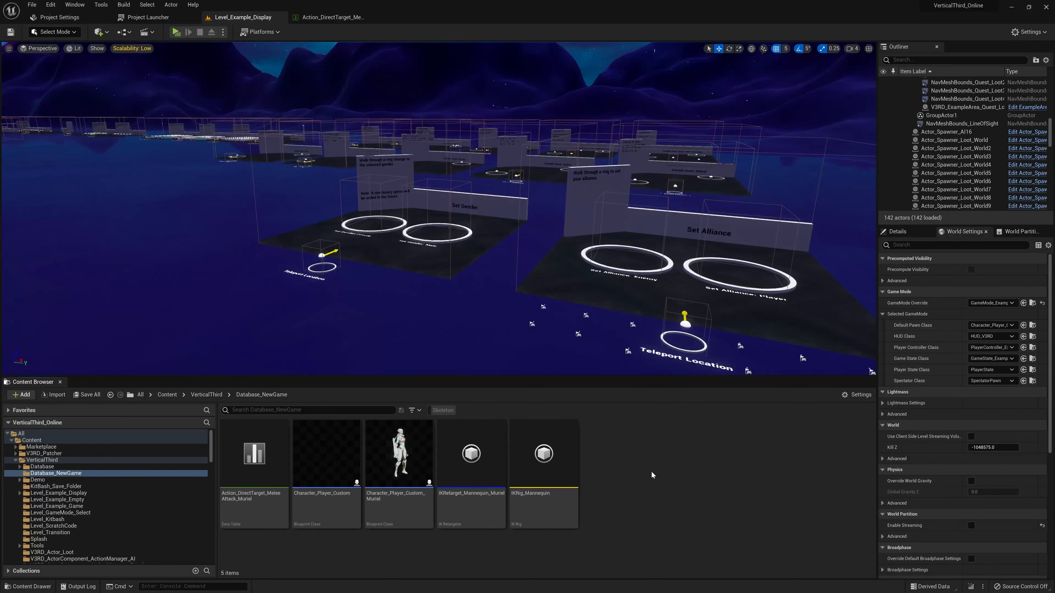
Open the Marketplace/ParagonMuriel/Characters folder and filter its contents to show Animation Sequence assets.
{"action": "left_click", "coordinate": [16, 447]}
{"action": "left_click", "coordinate": [47, 455]}
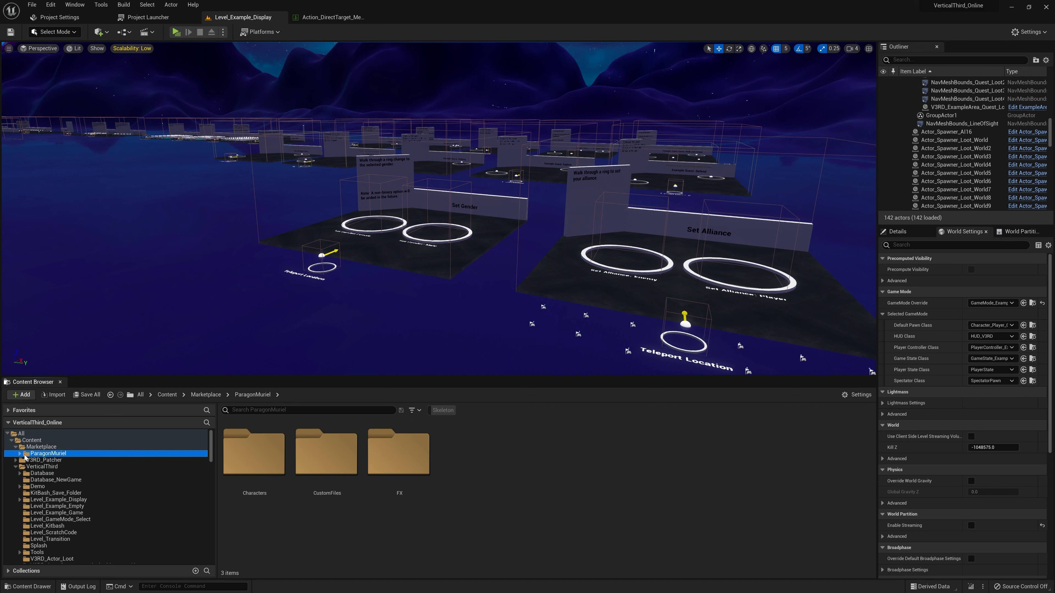
{"action": "left_click", "coordinate": [20, 454]}
{"action": "left_click", "coordinate": [48, 461]}
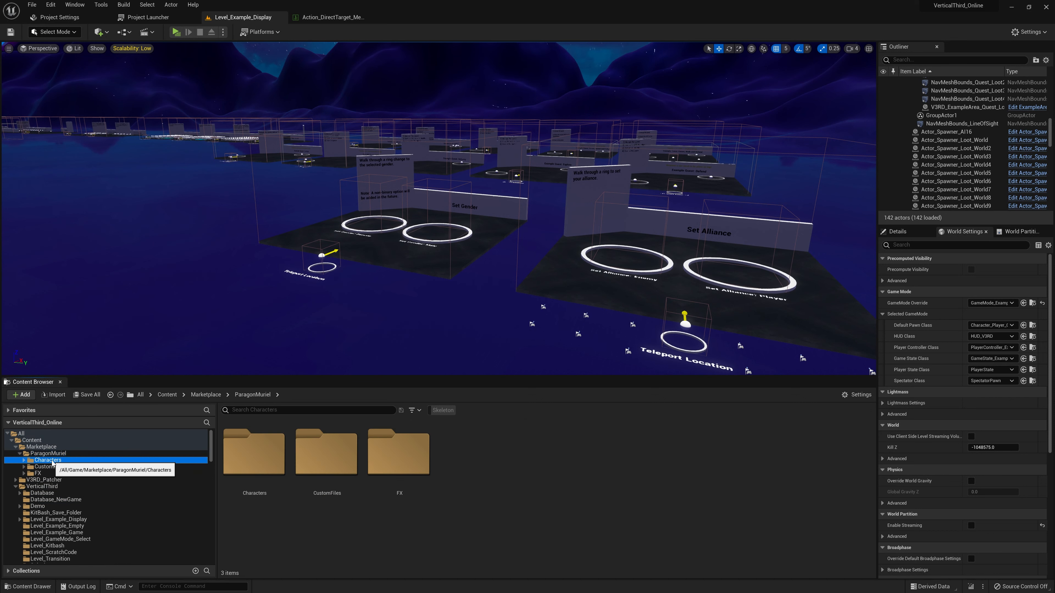
{"action": "left_click", "coordinate": [414, 411]}
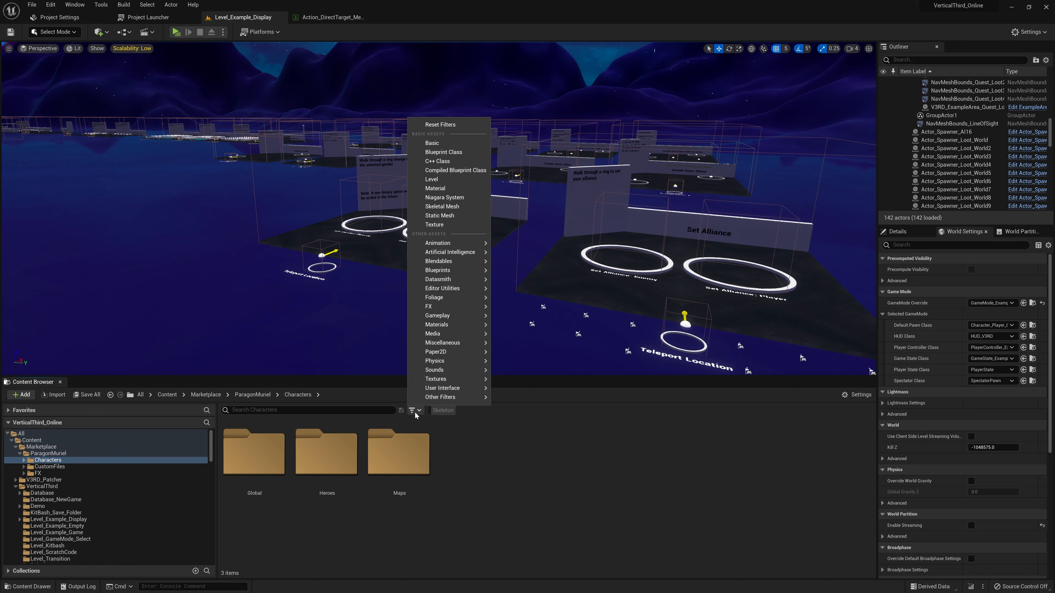
{"action": "mouse_move", "coordinate": [467, 243]}
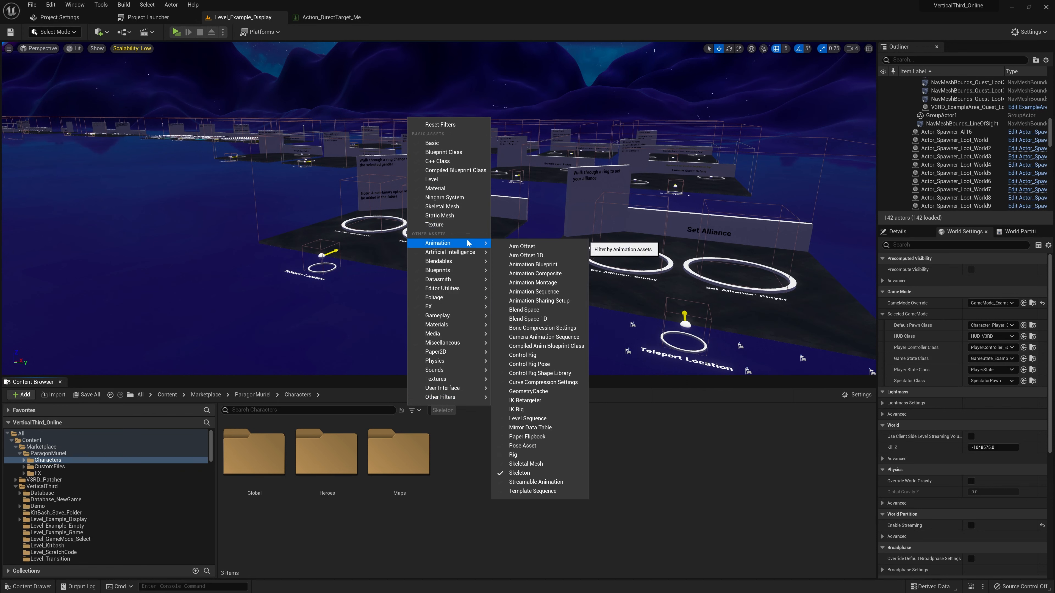
{"action": "left_click", "coordinate": [563, 292]}
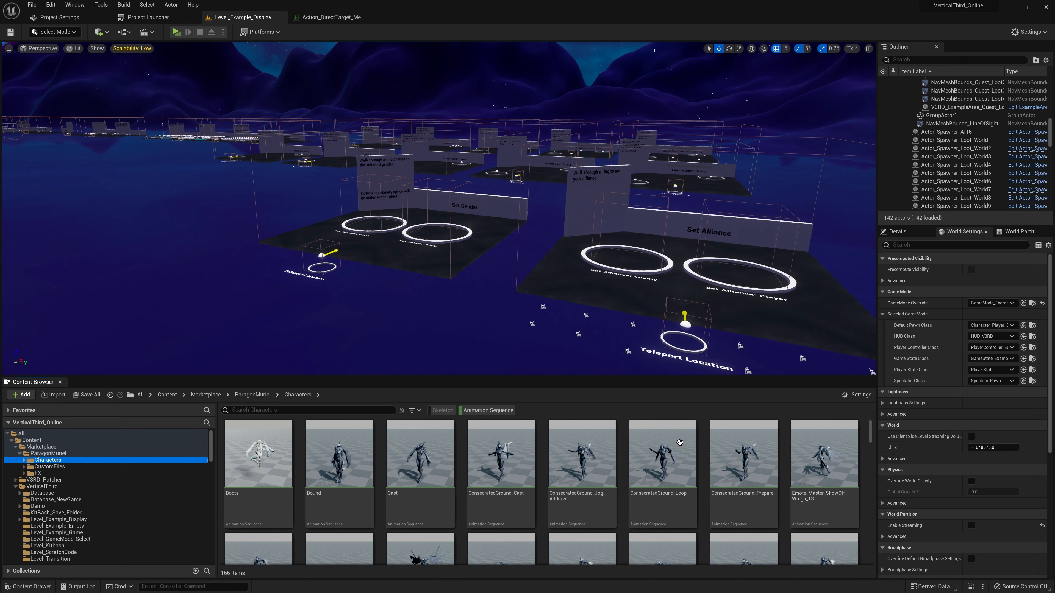
Create an AnimMontage from Muriel's ConsecratedGround_Cast animation sequence, keeping the suggested name.
{"action": "scroll", "coordinate": [605, 448], "scroll_direction": "down", "scroll_amount": 1}
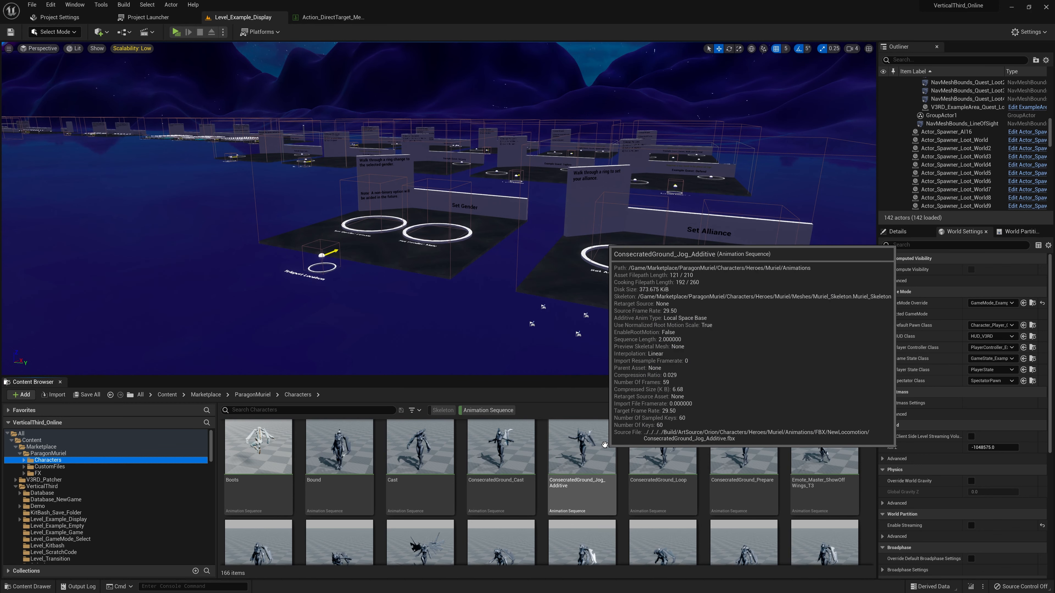
{"action": "scroll", "coordinate": [606, 447], "scroll_direction": "down", "scroll_amount": 1}
{"action": "left_click", "coordinate": [495, 452]}
{"action": "scroll", "coordinate": [502, 461], "scroll_direction": "up", "scroll_amount": 2}
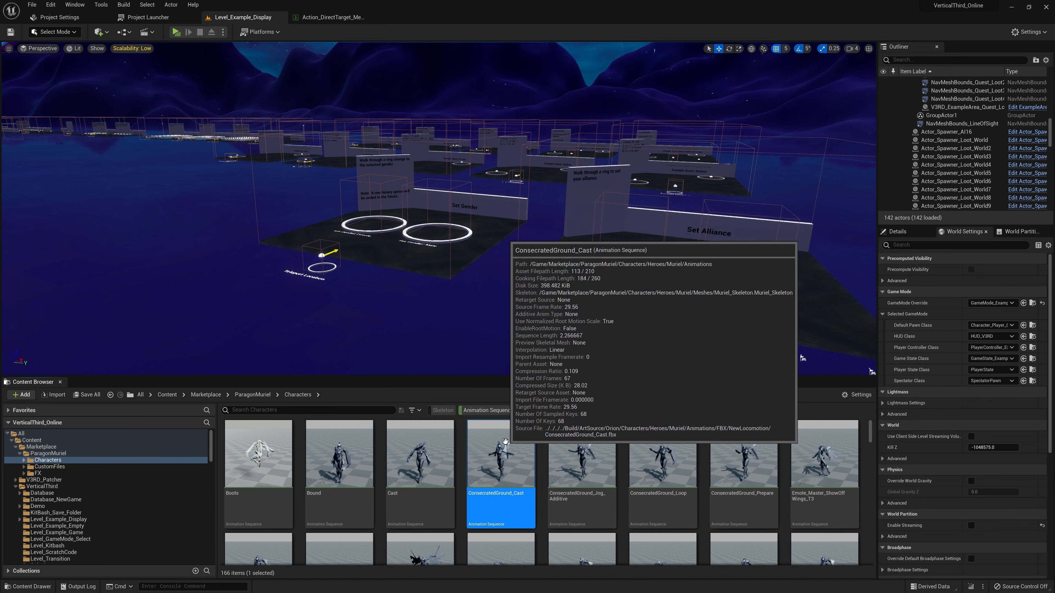
{"action": "right_click", "coordinate": [506, 443]}
{"action": "mouse_move", "coordinate": [576, 162]}
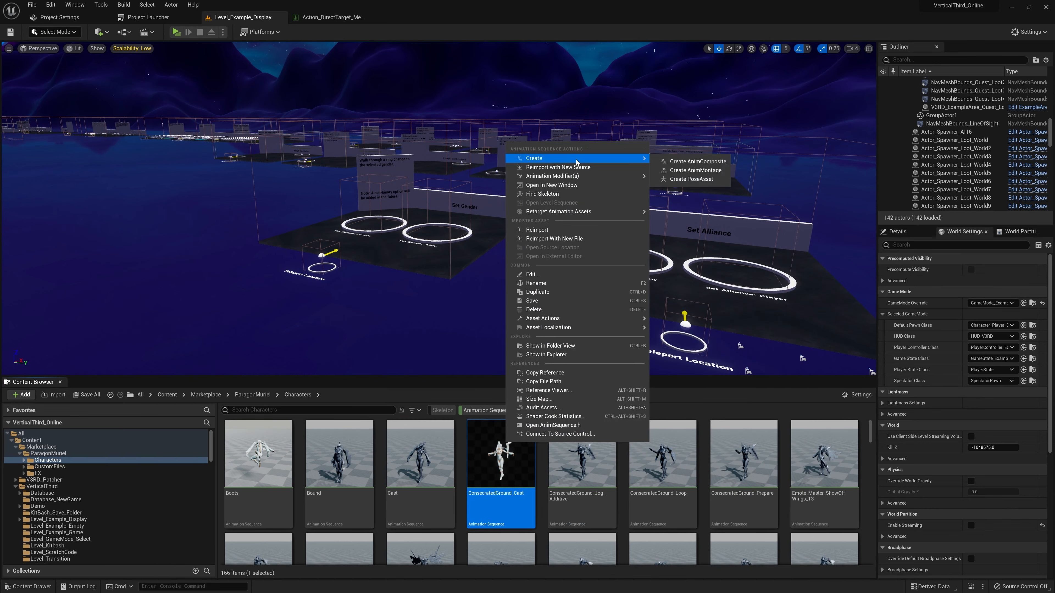
{"action": "left_click", "coordinate": [688, 170]}
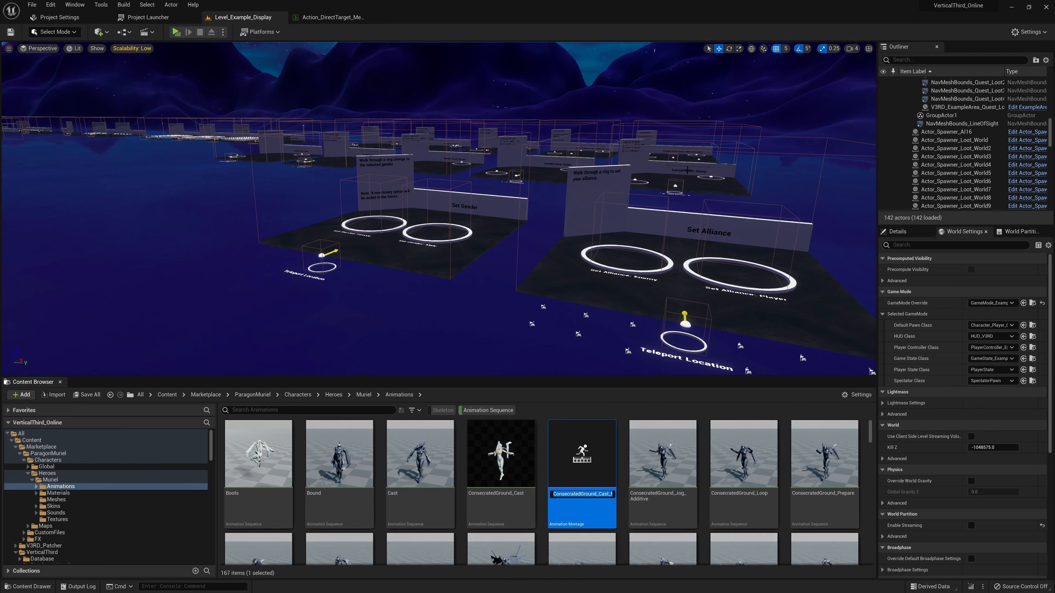
{"action": "key", "text": "Return"}
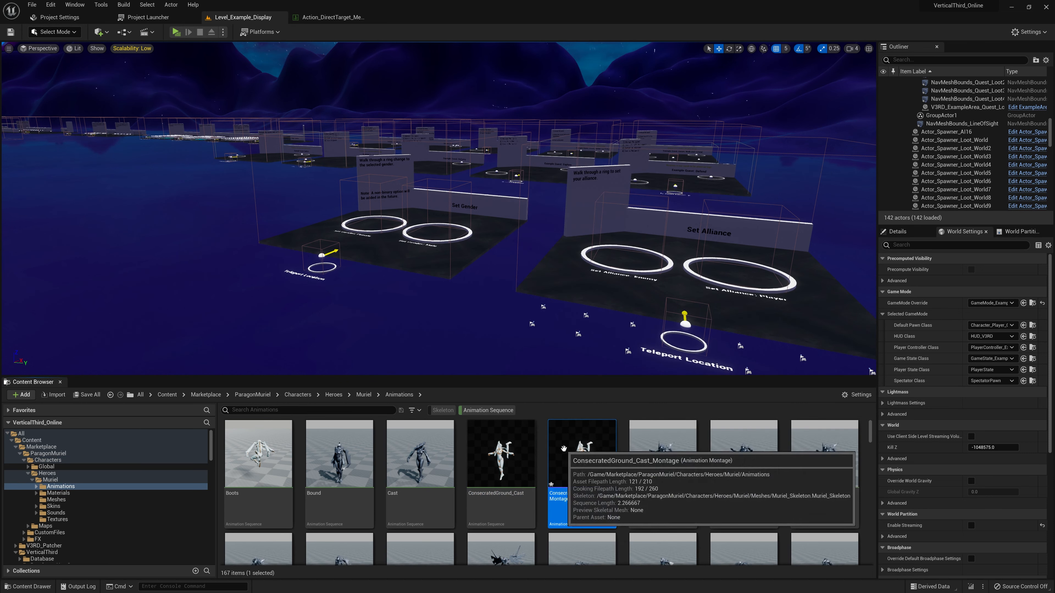
Save all modified assets and select the ConsecratedGround_Cast_Montage asset.
{"action": "left_click", "coordinate": [504, 457]}
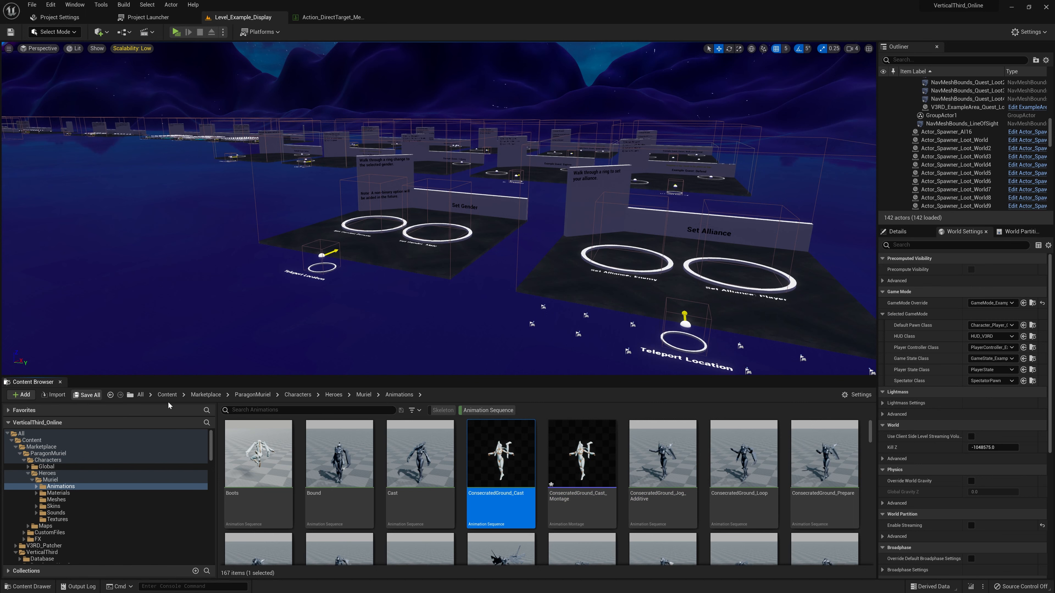
{"action": "left_click", "coordinate": [87, 394]}
{"action": "left_click", "coordinate": [591, 392]}
{"action": "left_click", "coordinate": [582, 462]}
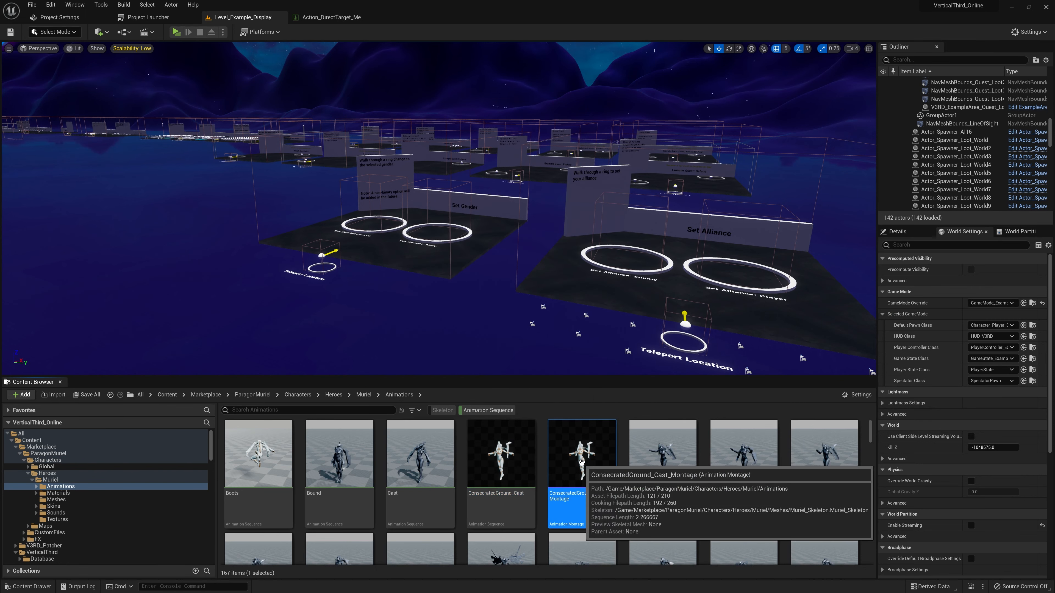
Assign ConsecratedGround_Cast_Montage as the melee action's End_Animation and return to the Level_Example_Display level to start a play session.
{"action": "left_click", "coordinate": [342, 23]}
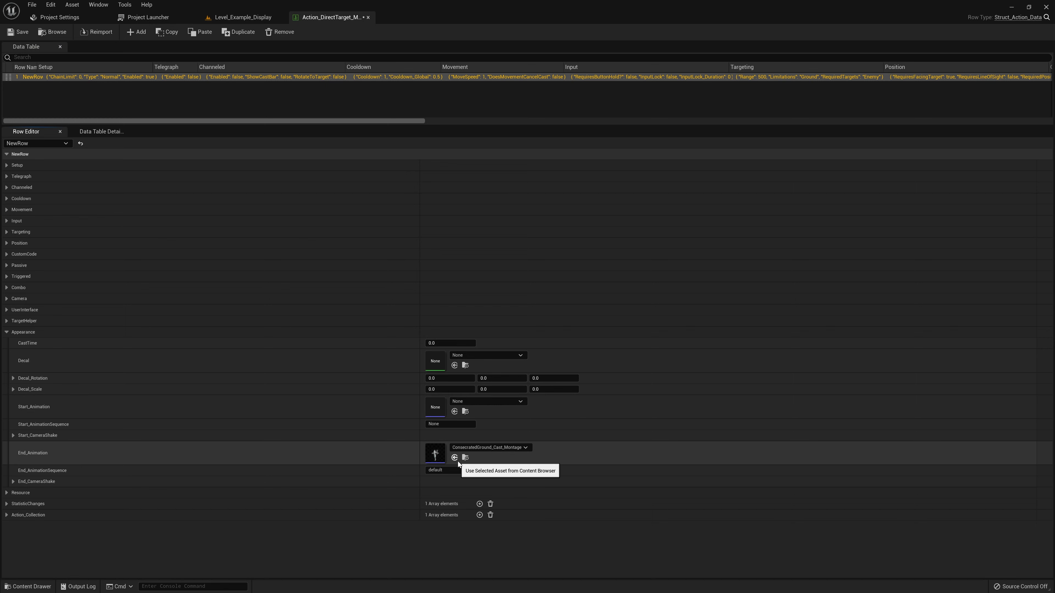
{"action": "left_click", "coordinate": [231, 18]}
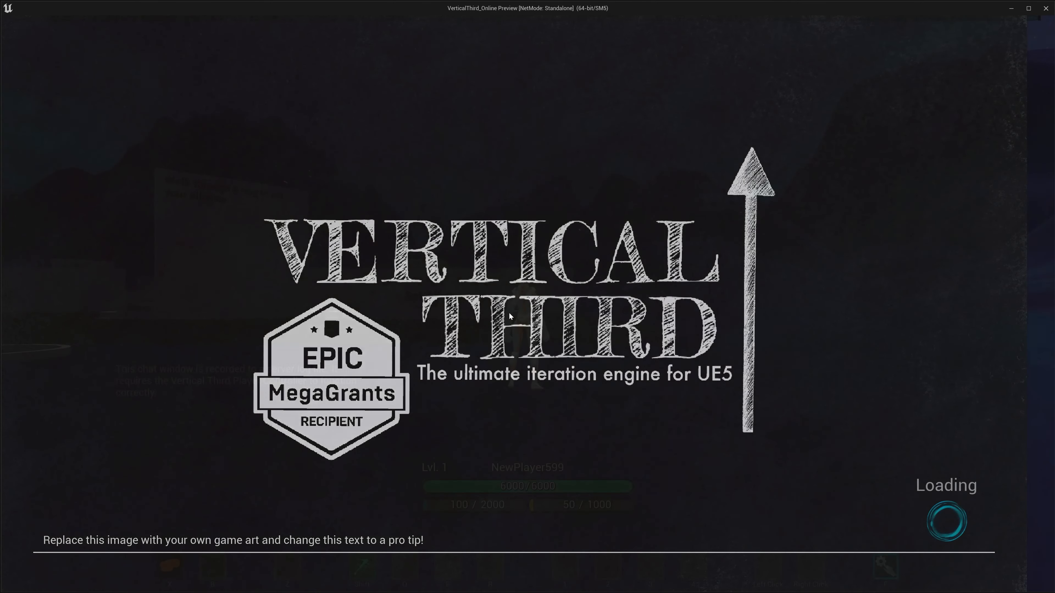
Run to the teleport location, teleport to Action Kits and pick up the Direct Target Actions kit.
{"action": "key", "text": "w"}
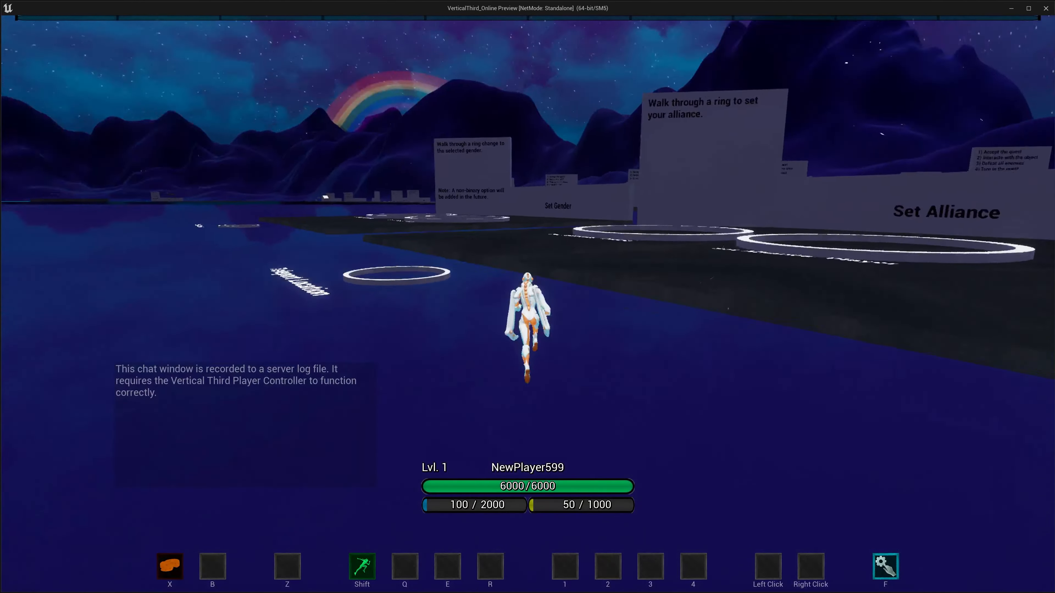
{"action": "key", "text": "w"}
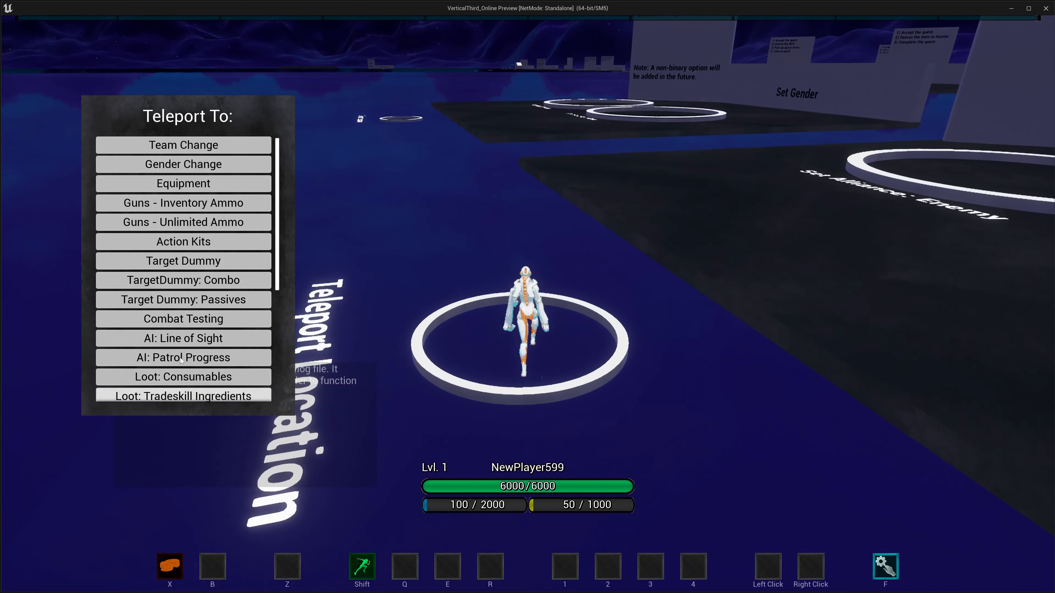
{"action": "left_click", "coordinate": [220, 245]}
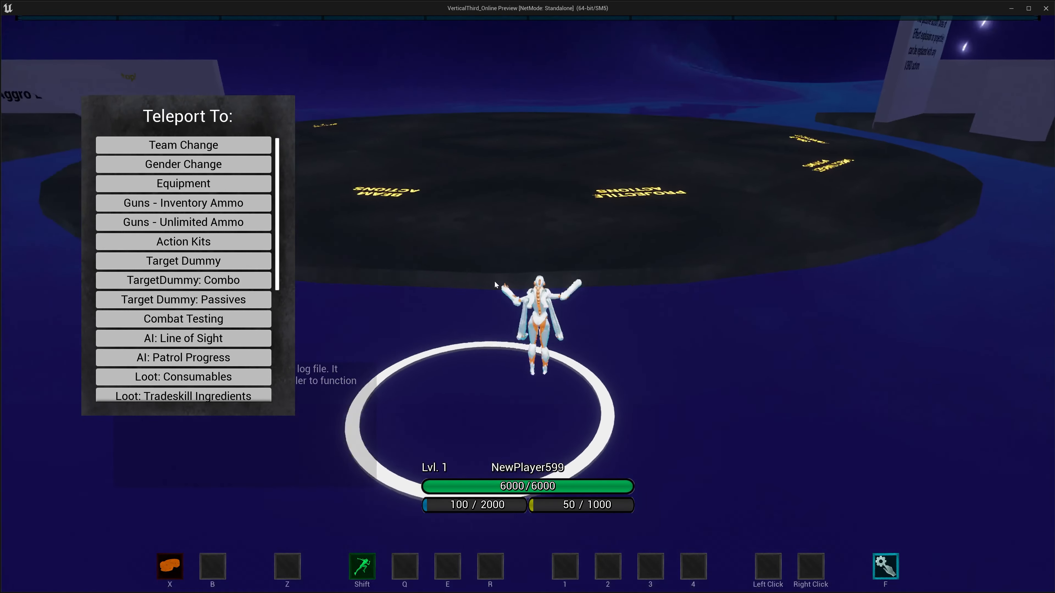
{"action": "key", "text": "w"}
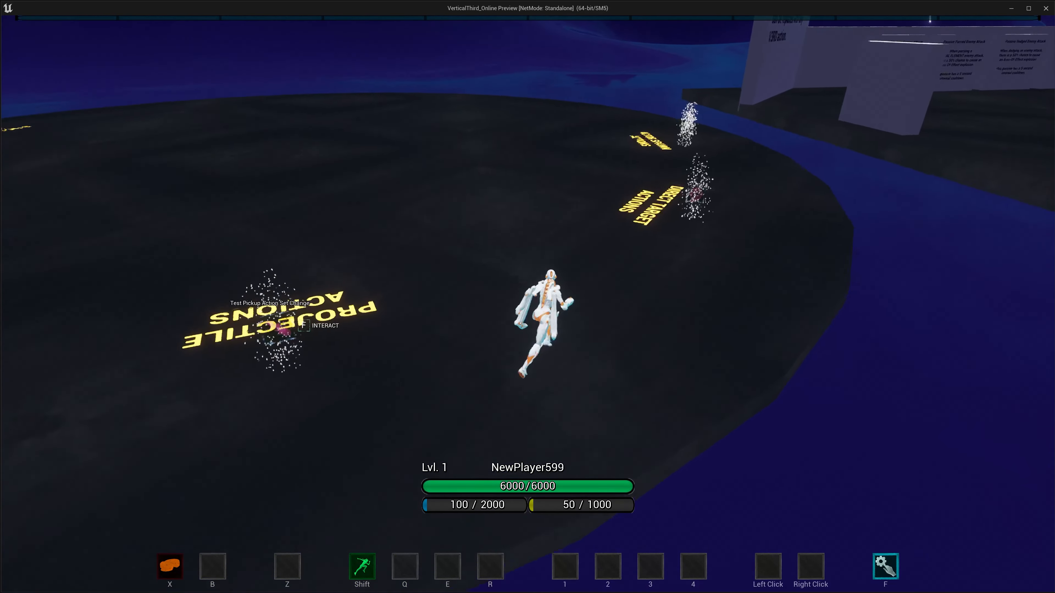
{"action": "key", "text": "w"}
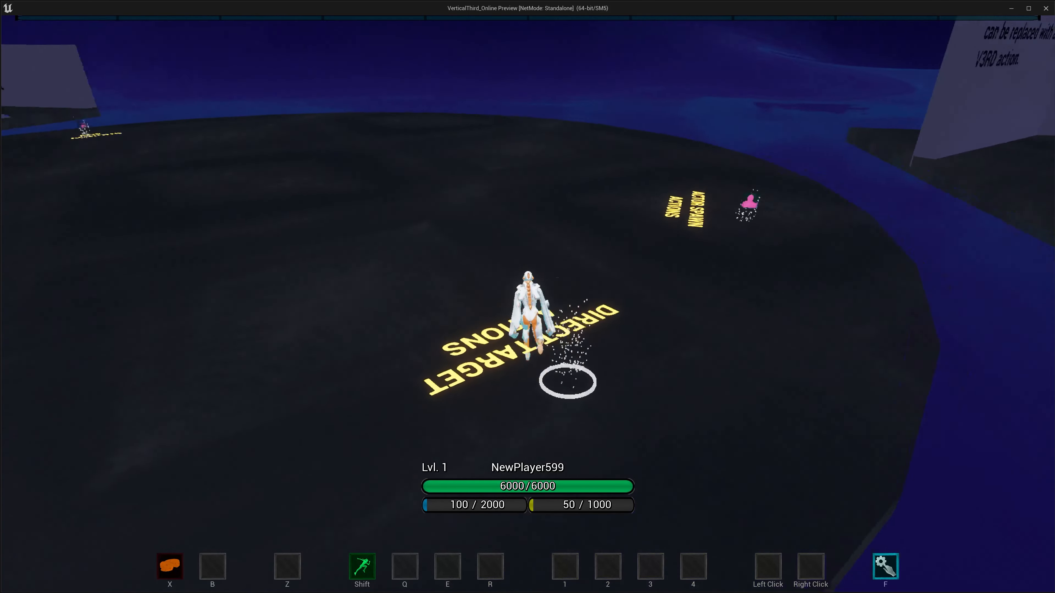
{"action": "key", "text": "Tab"}
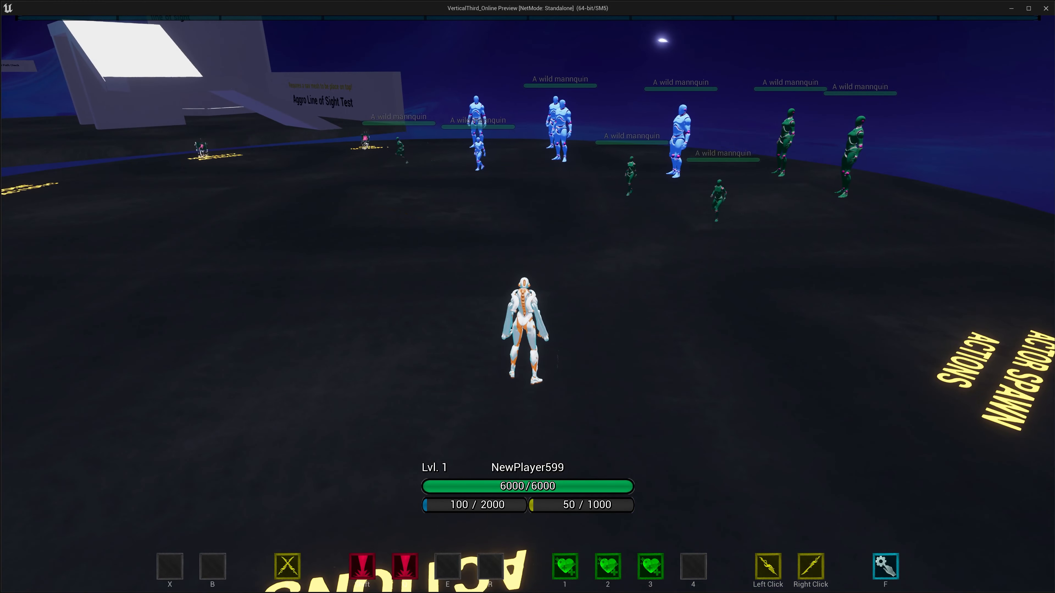
Test the melee attack on several wild mannequins to examine Muriel's new cast animation, and end the play session.
{"action": "key", "text": "w"}
{"action": "left_click", "coordinate": [528, 304]}
{"action": "key", "text": "w"}
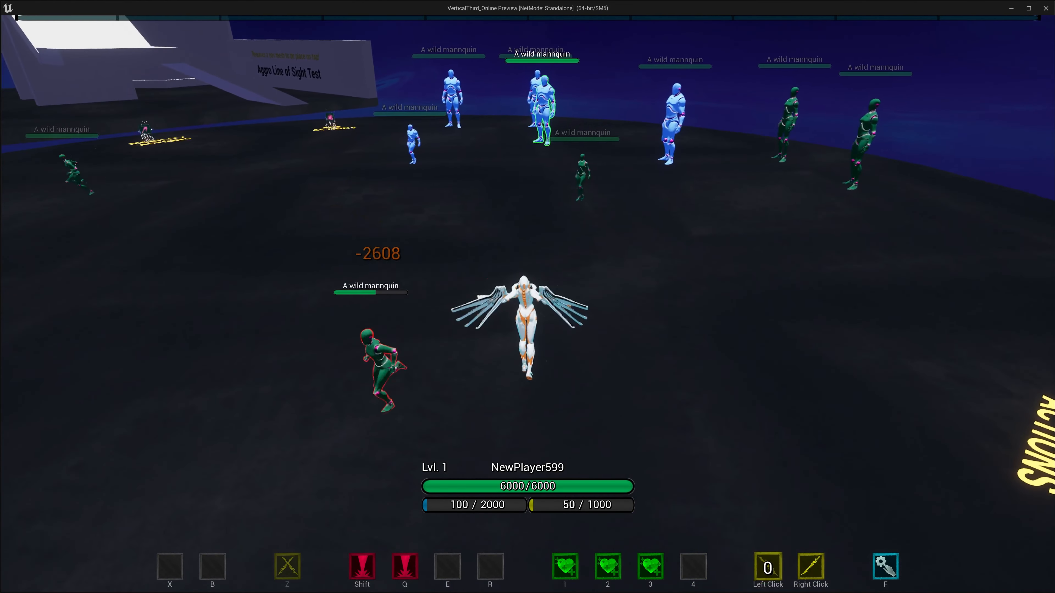
{"action": "key", "text": "w"}
{"action": "left_click", "coordinate": [528, 304]}
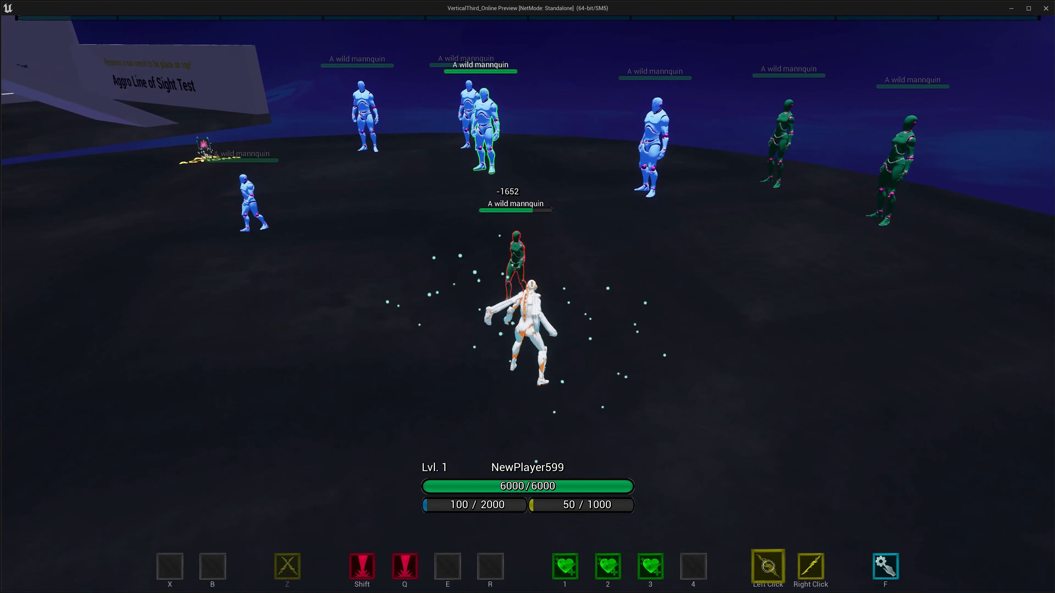
{"action": "key", "text": "w"}
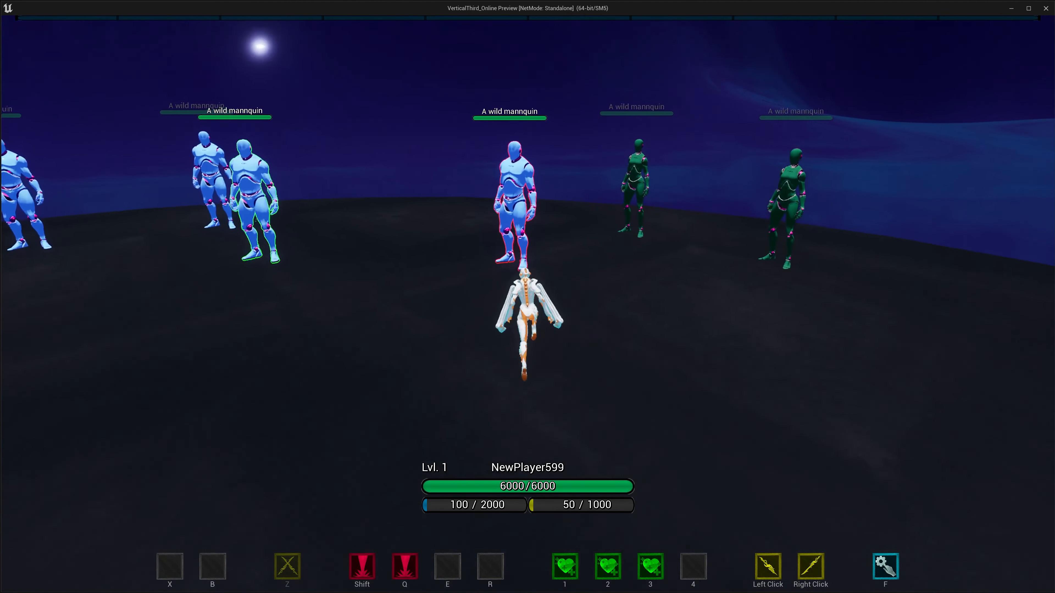
{"action": "left_click", "coordinate": [528, 304]}
{"action": "key", "text": "w"}
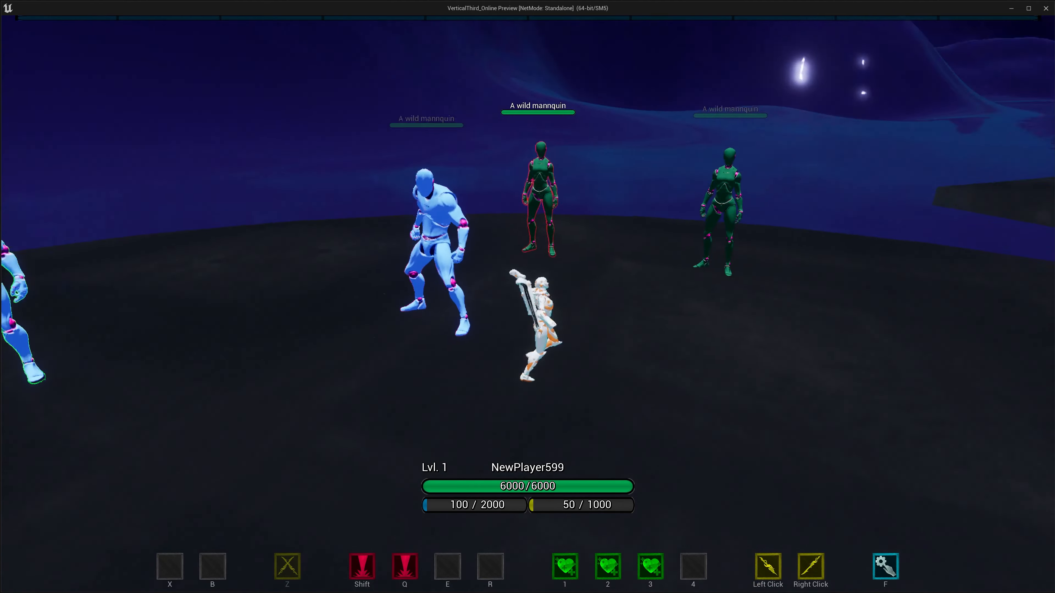
{"action": "left_click", "coordinate": [527, 304]}
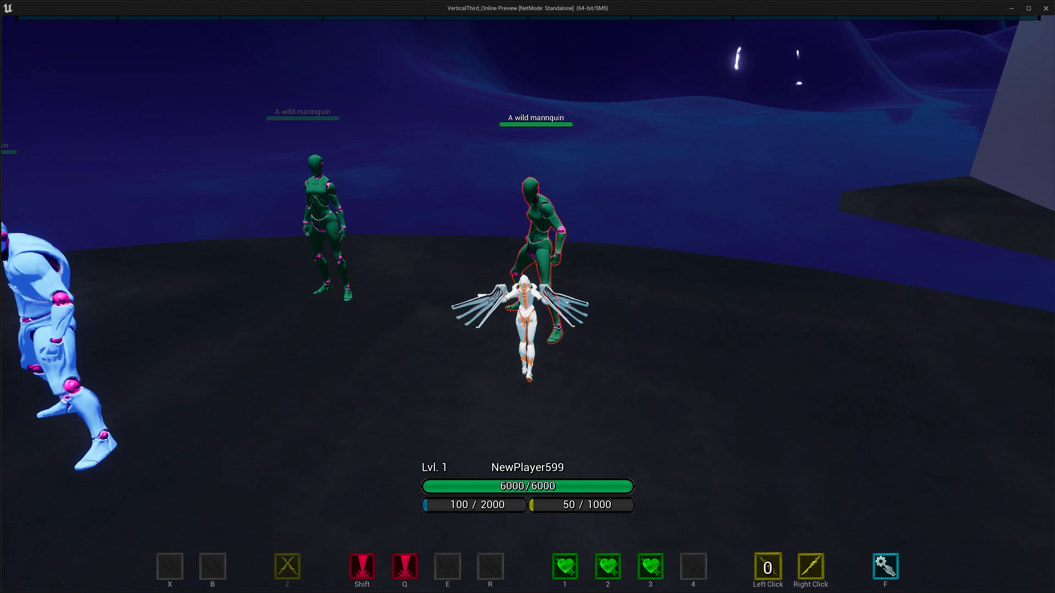
{"action": "key", "text": "s"}
{"action": "key", "text": "a"}
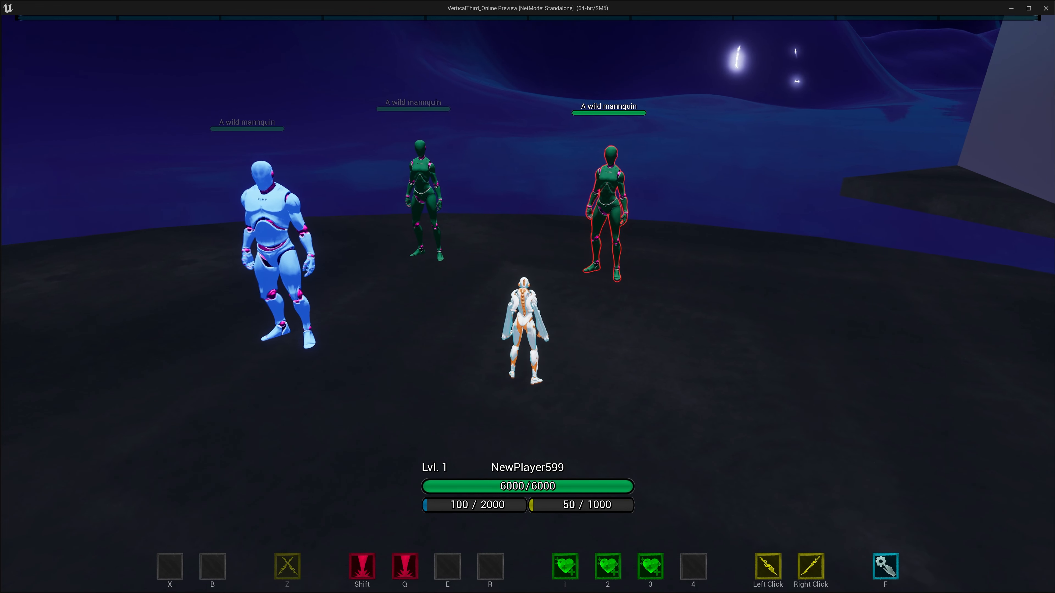
{"action": "key", "text": "Escape"}
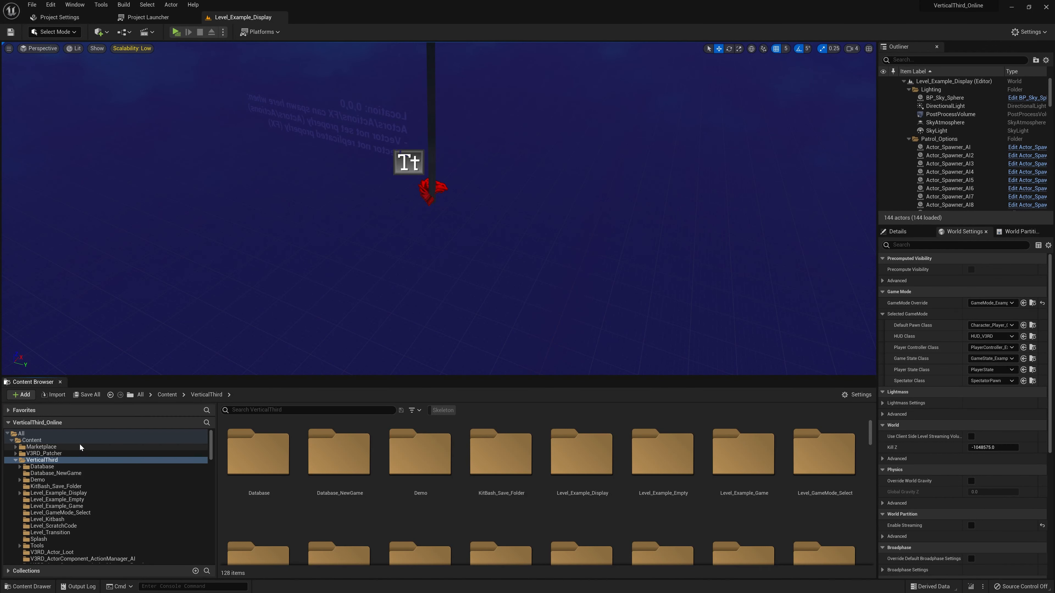
Filter the Content folder to show Skeleton assets and open Muriel_Skeleton.
{"action": "left_click", "coordinate": [32, 440]}
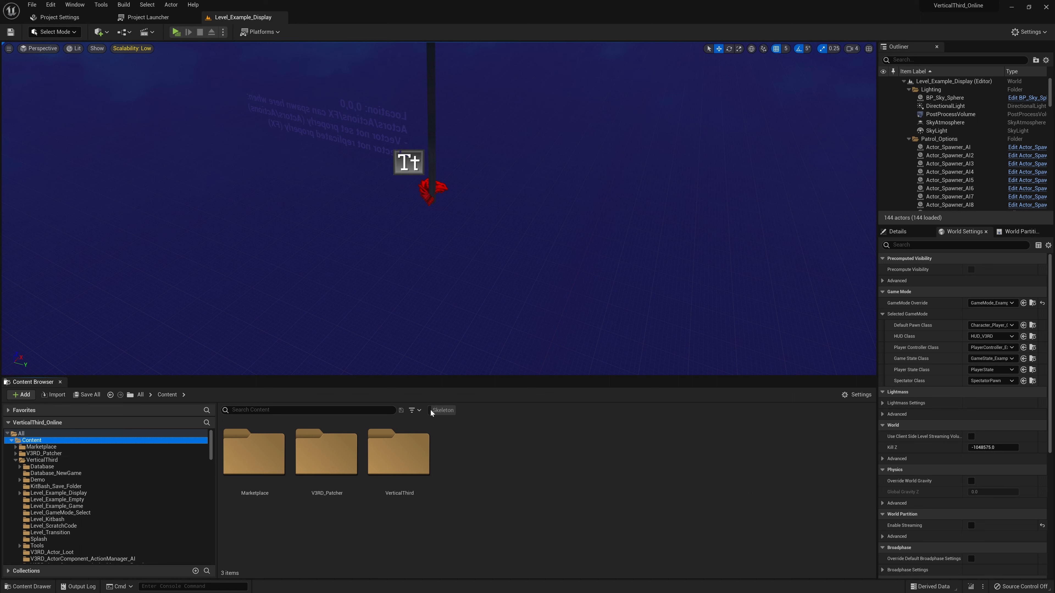
{"action": "left_click", "coordinate": [418, 410]}
{"action": "mouse_move", "coordinate": [442, 244]}
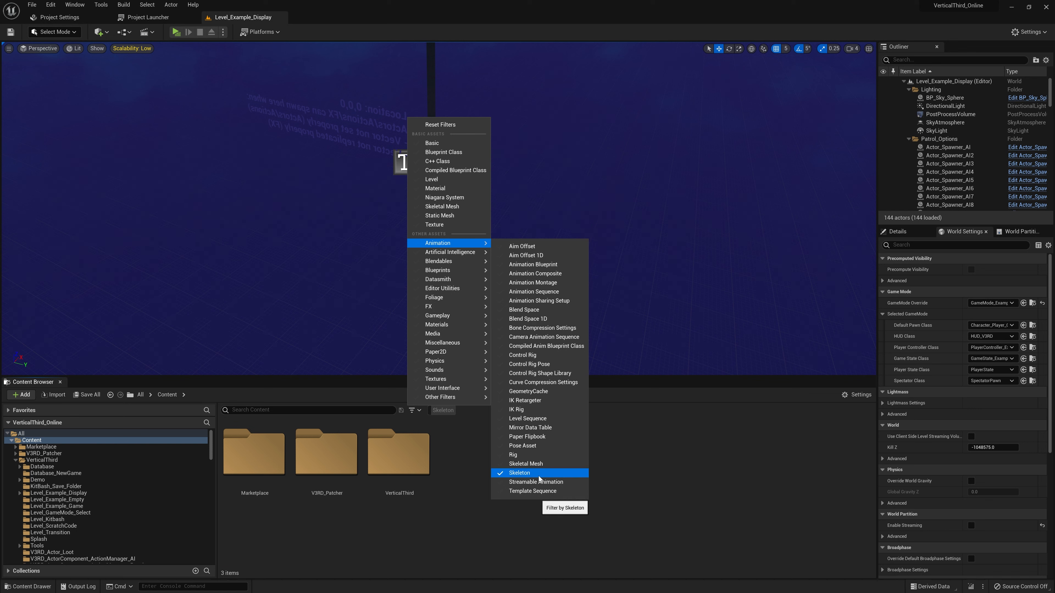
{"action": "left_click", "coordinate": [436, 409]}
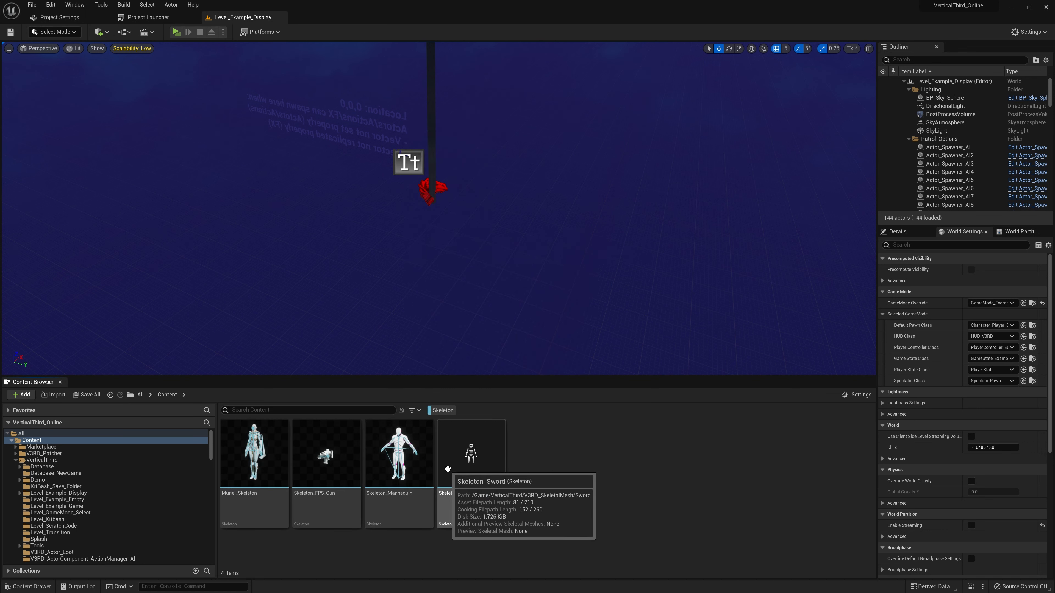
{"action": "double_click", "coordinate": [247, 513]}
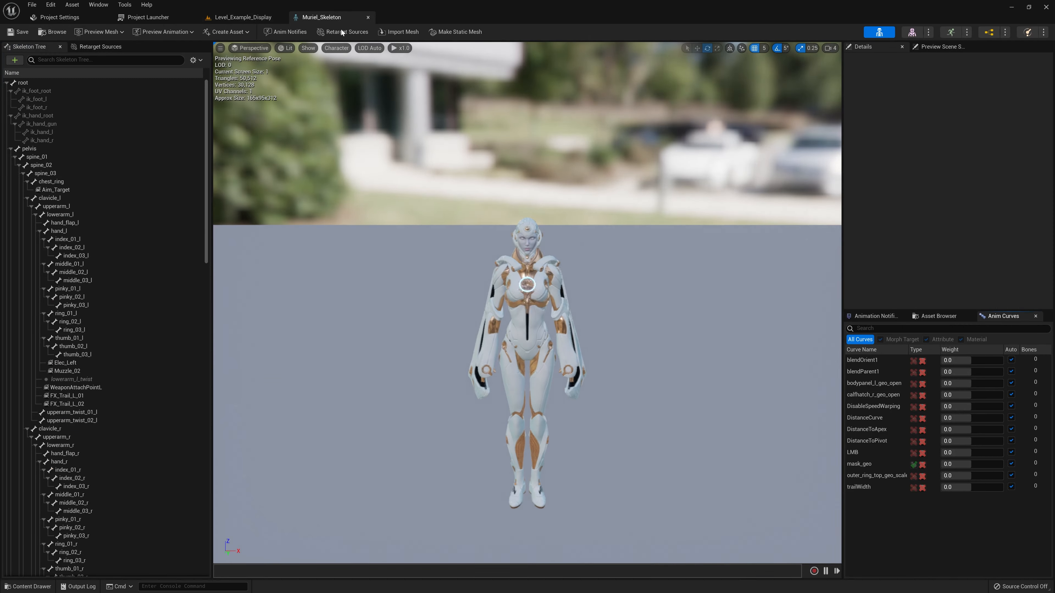
Open Skeleton_Mannequin in a separate window beside Muriel_Skeleton and filter the mannequin's skeleton tree by "Socket".
{"action": "left_click_drag", "start_coordinate": [336, 18], "coordinate": [348, 102]}
{"action": "left_click_drag", "start_coordinate": [573, 107], "coordinate": [377, 95]}
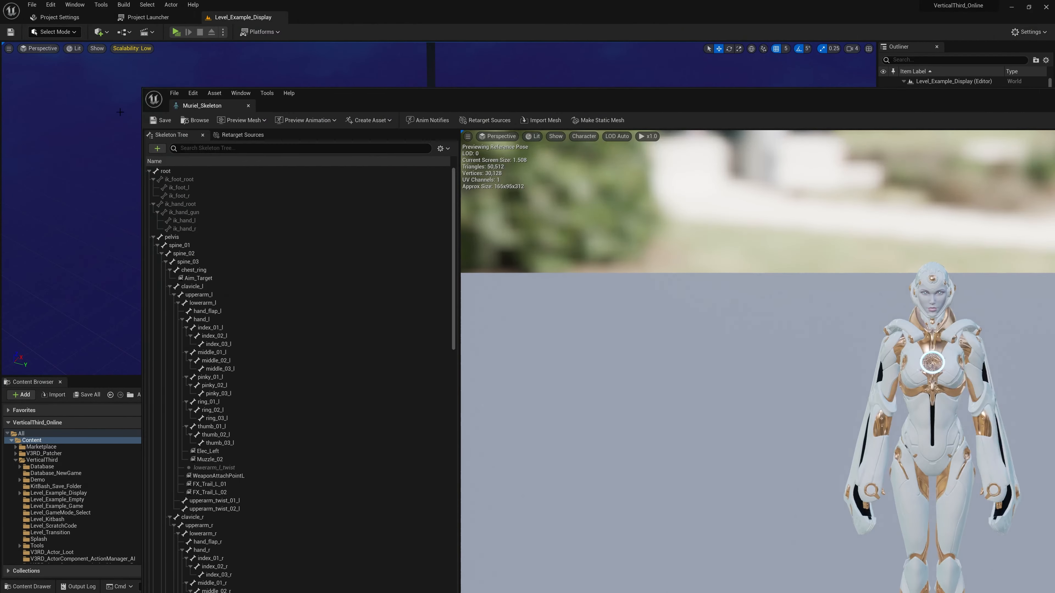
{"action": "left_click_drag", "start_coordinate": [141, 87], "coordinate": [621, 63]}
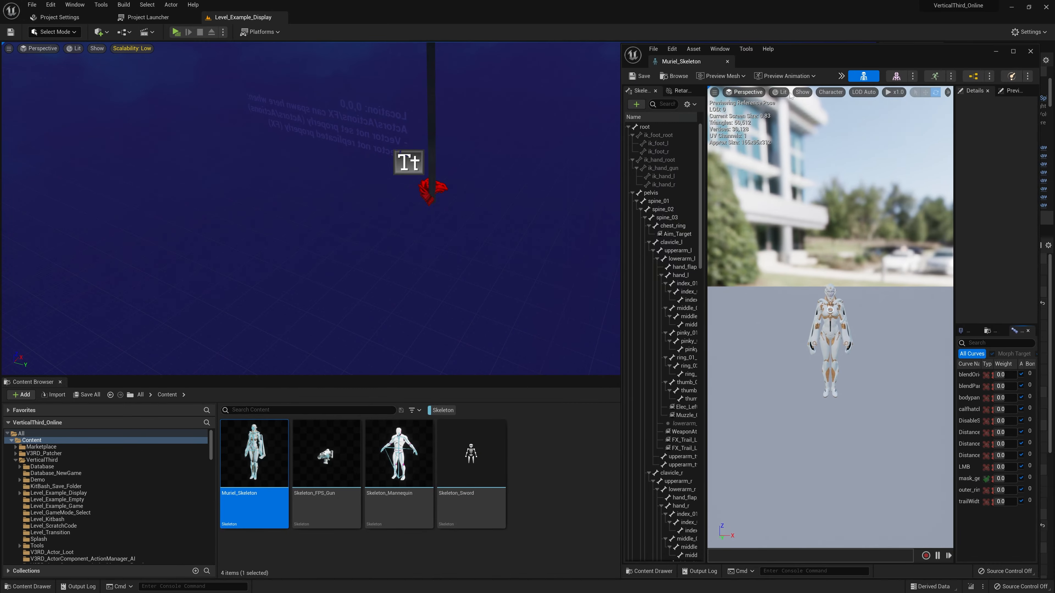
{"action": "left_click_drag", "start_coordinate": [841, 67], "coordinate": [776, 47]}
{"action": "left_click", "coordinate": [399, 490]}
{"action": "left_click_drag", "start_coordinate": [908, 24], "coordinate": [250, 20]}
{"action": "left_click_drag", "start_coordinate": [95, 244], "coordinate": [199, 245]}
{"action": "left_click_drag", "start_coordinate": [642, 291], "coordinate": [765, 291]}
{"action": "left_click_drag", "start_coordinate": [735, 31], "coordinate": [703, 22]}
{"action": "left_click_drag", "start_coordinate": [249, 17], "coordinate": [371, 17]}
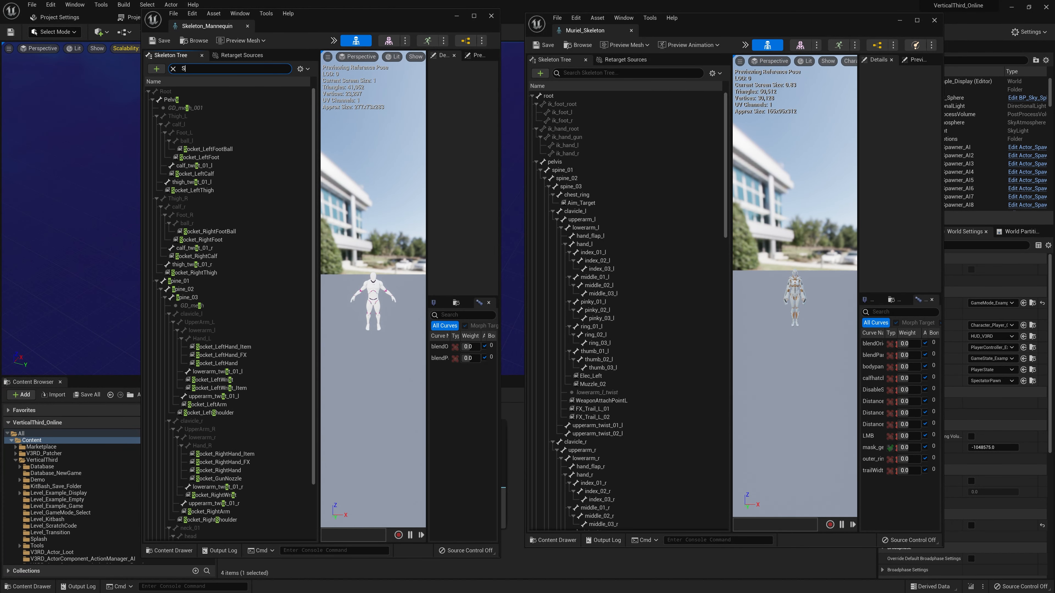
{"action": "type", "text": "et"}
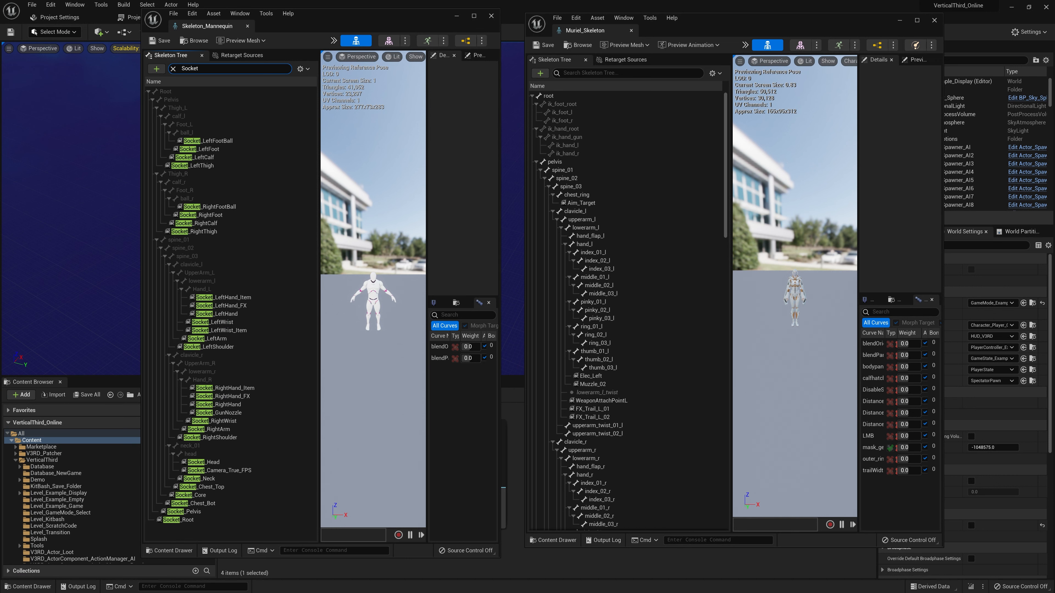
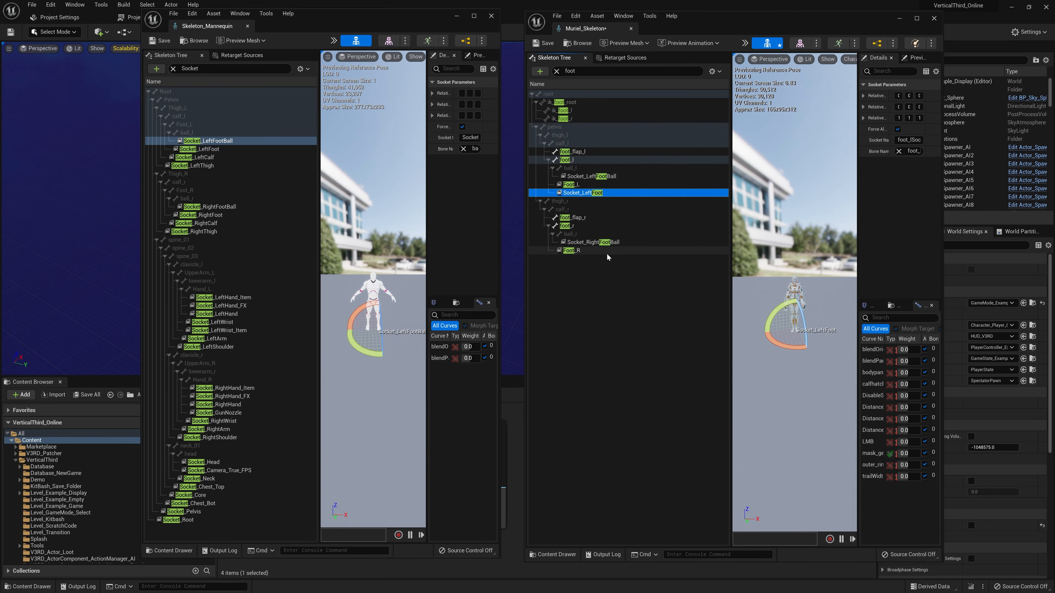
Add sockets named Socket_RightFoot, Socket_LeftThigh and Socket_RightThigh to Muriel's foot_r, thigh_l and thigh_r bones.
{"action": "left_click", "coordinate": [585, 258]}
{"action": "right_click", "coordinate": [560, 110]}
{"action": "left_click", "coordinate": [605, 138]}
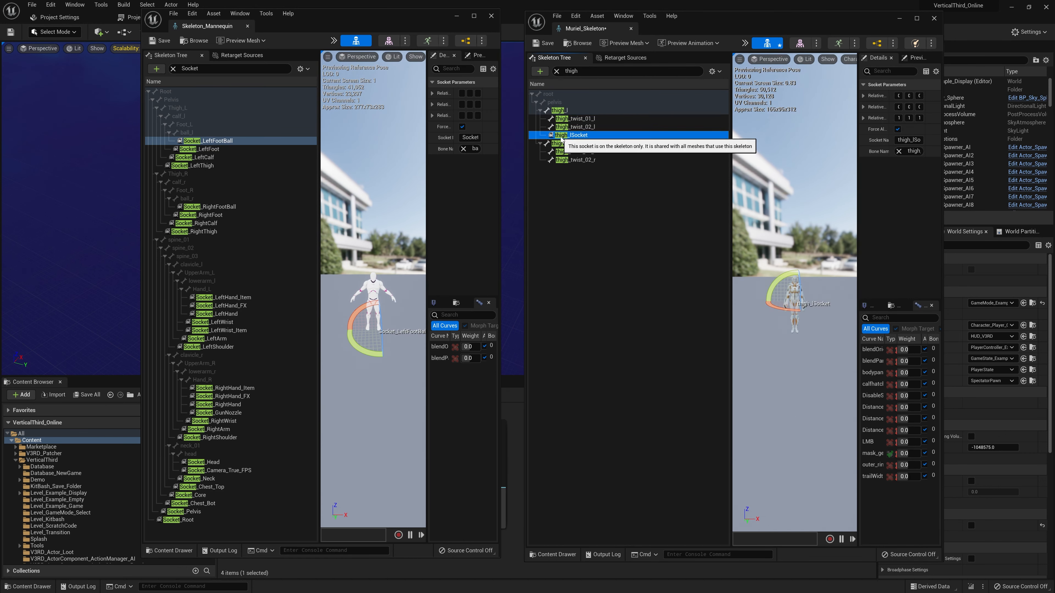
{"action": "type", "text": "Socket_LeftThigh"}
{"action": "right_click", "coordinate": [559, 143]}
{"action": "left_click", "coordinate": [607, 173]}
{"action": "type", "text": "Socket_RightThigh"}
{"action": "key", "text": "Return"}
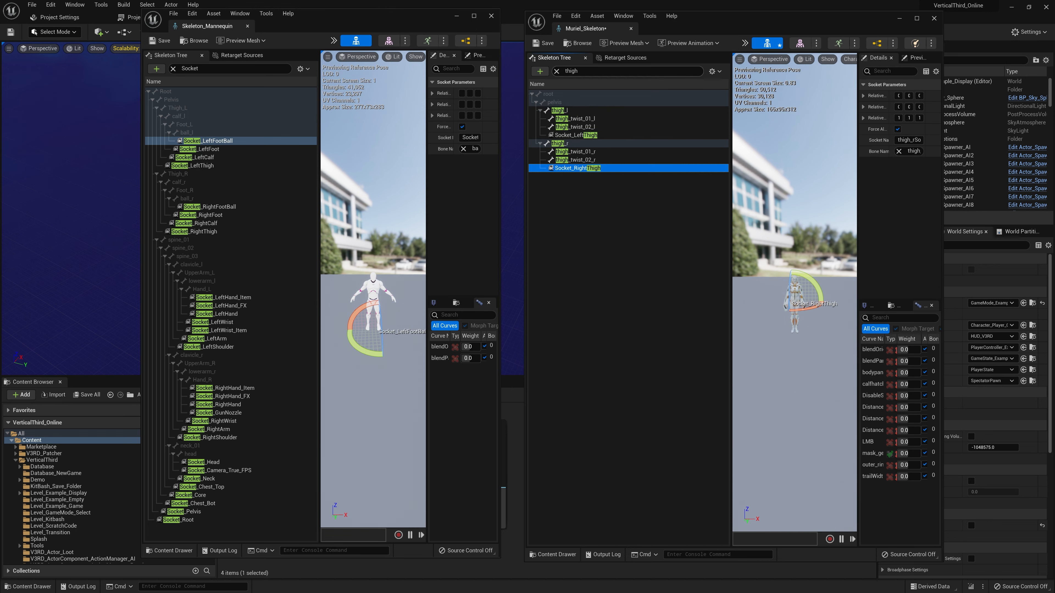
Add Socket_LeftCalf to Muriel's calf_l bone and Socket_RightCalf to the calf_r bone.
{"action": "left_click", "coordinate": [590, 71]}
{"action": "type", "text": "calf"}
{"action": "right_click", "coordinate": [596, 118]}
{"action": "left_click", "coordinate": [629, 134]}
{"action": "type", "text": "Socket_LeftCalf"}
{"action": "key", "text": "Return"}
{"action": "right_click", "coordinate": [563, 144]}
{"action": "left_click", "coordinate": [582, 154]}
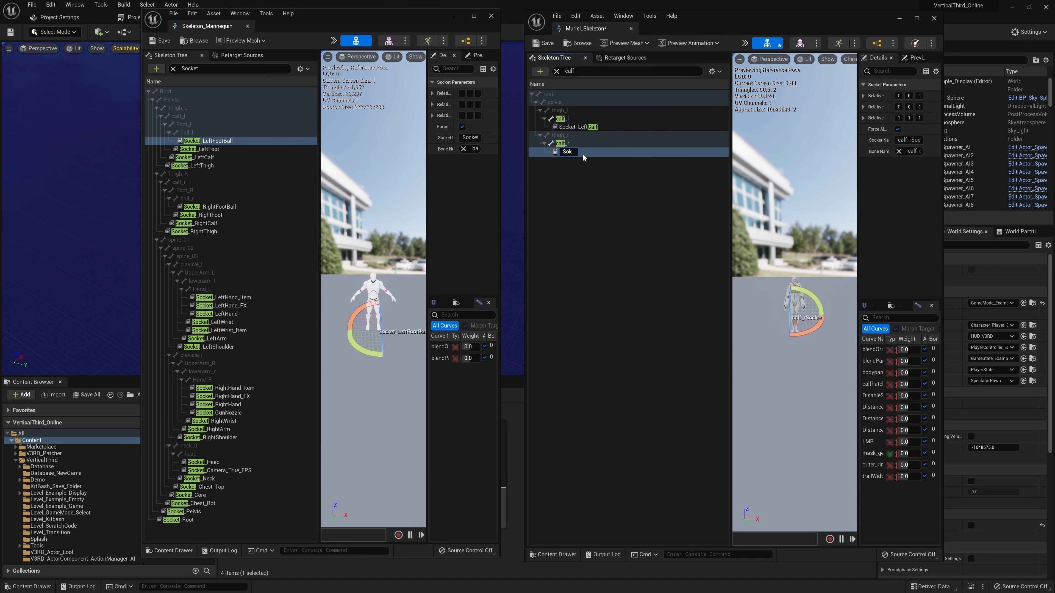
{"action": "type", "text": "Socket_RightCalf"}
{"action": "key", "text": "Return"}
Add two sockets named Socket_Head and Socket_Camera_True_FPS to Muriel's head bone.
{"action": "right_click", "coordinate": [590, 155]}
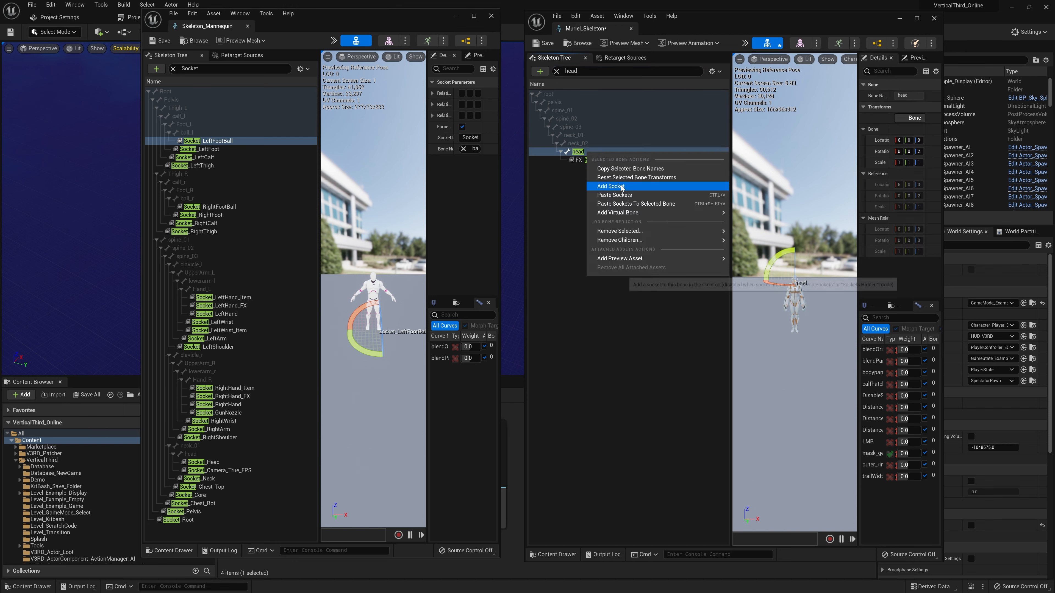
{"action": "left_click", "coordinate": [600, 190]}
{"action": "right_click", "coordinate": [590, 151]}
{"action": "left_click", "coordinate": [597, 188]}
{"action": "type", "text": "S"}
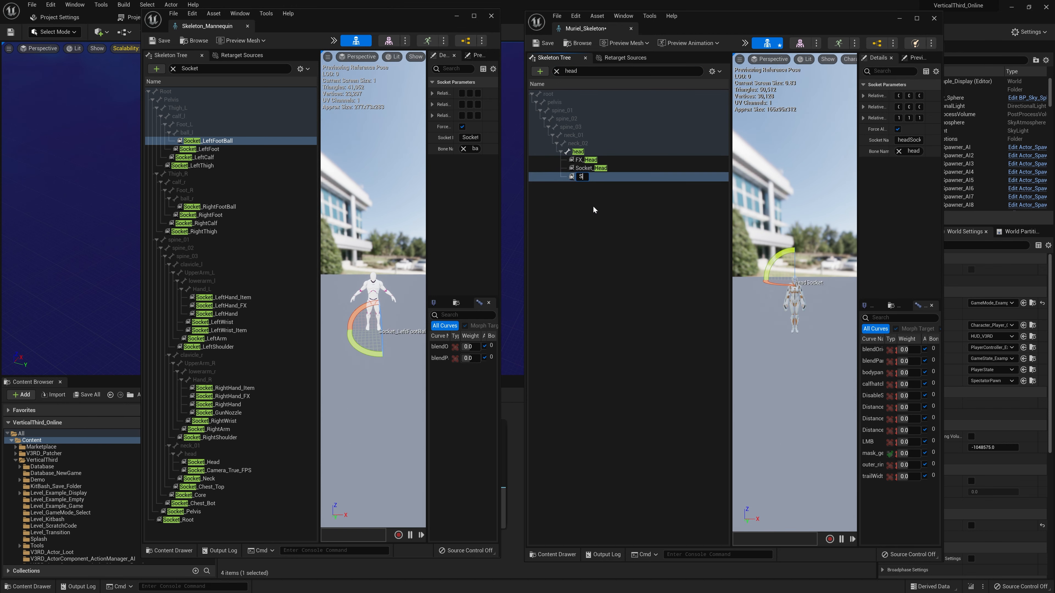
{"action": "type", "text": "PS"}
{"action": "key", "text": "Return"}
Add a socket to Muriel's neck_01 bone and name it Socket_Neck.
{"action": "right_click", "coordinate": [594, 135]}
{"action": "left_click", "coordinate": [604, 173]}
{"action": "left_click", "coordinate": [592, 71]}
{"action": "type", "text": "neck"}
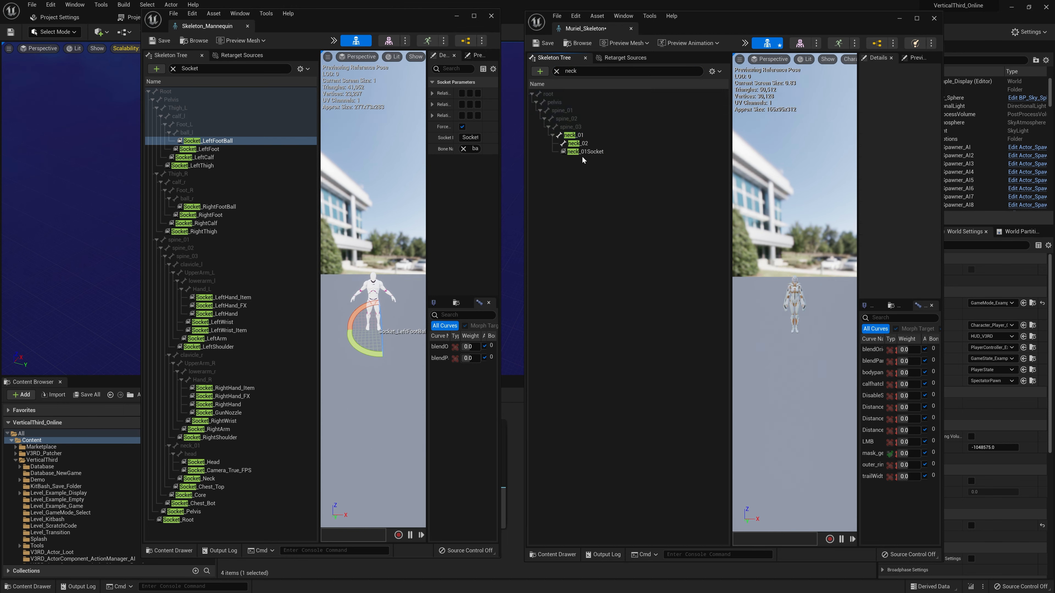
{"action": "double_click", "coordinate": [583, 154]}
{"action": "type", "text": "Socket_Neck"}
Using the mannequin's chest socket as reference, add a socket named Socket_Chest_Top to Muriel's spine_03 bone.
{"action": "left_click", "coordinate": [592, 71]}
{"action": "type", "text": "chest"}
{"action": "left_click", "coordinate": [213, 487]}
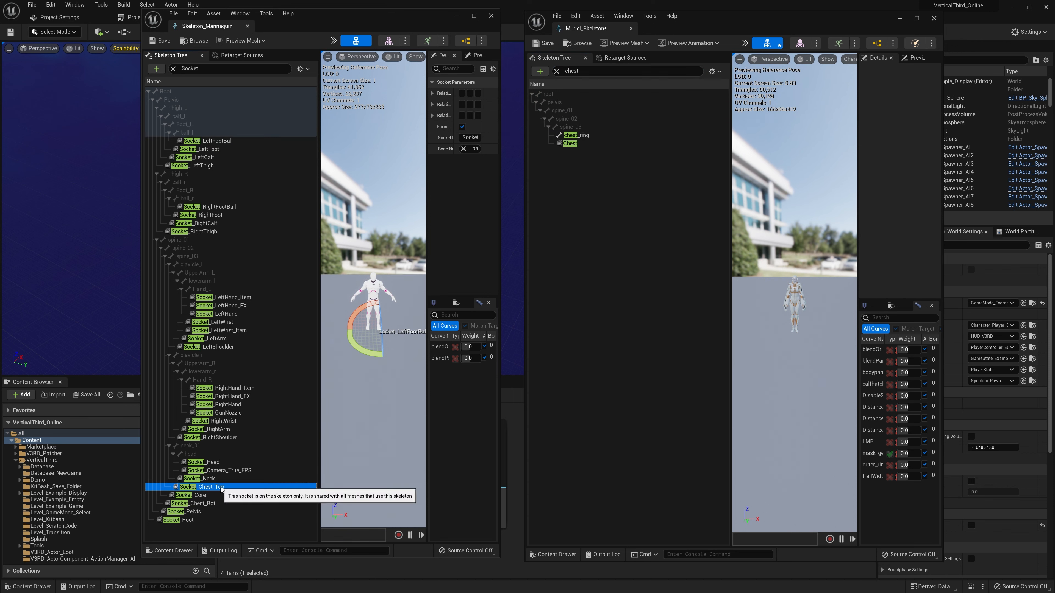
{"action": "right_click", "coordinate": [571, 128]}
{"action": "left_click", "coordinate": [594, 165]}
{"action": "left_click", "coordinate": [556, 71]}
{"action": "type", "text": "spine"}
{"action": "double_click", "coordinate": [583, 135]}
{"action": "type", "text": "Socket_Chest_Top"}
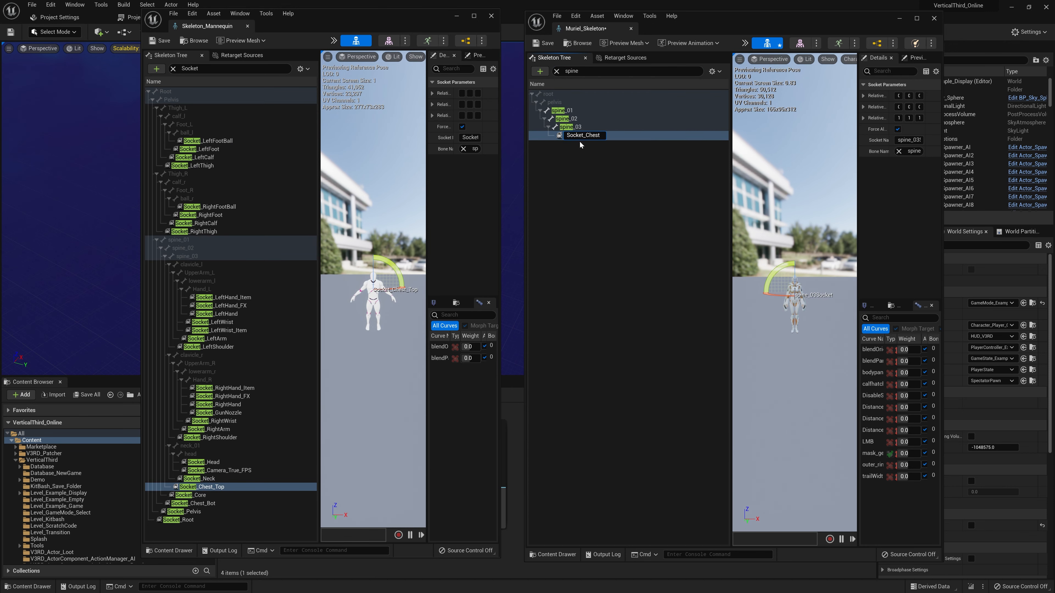
{"action": "key", "text": "Return"}
Add Socket_Core to Muriel's spine_02 bone and Socket_Chest_Bot to the spine_01 bone.
{"action": "left_click", "coordinate": [195, 496]}
{"action": "right_click", "coordinate": [580, 121]}
{"action": "left_click", "coordinate": [592, 155]}
{"action": "type", "text": "Socket_Core"}
{"action": "key", "text": "Return"}
{"action": "right_click", "coordinate": [572, 112]}
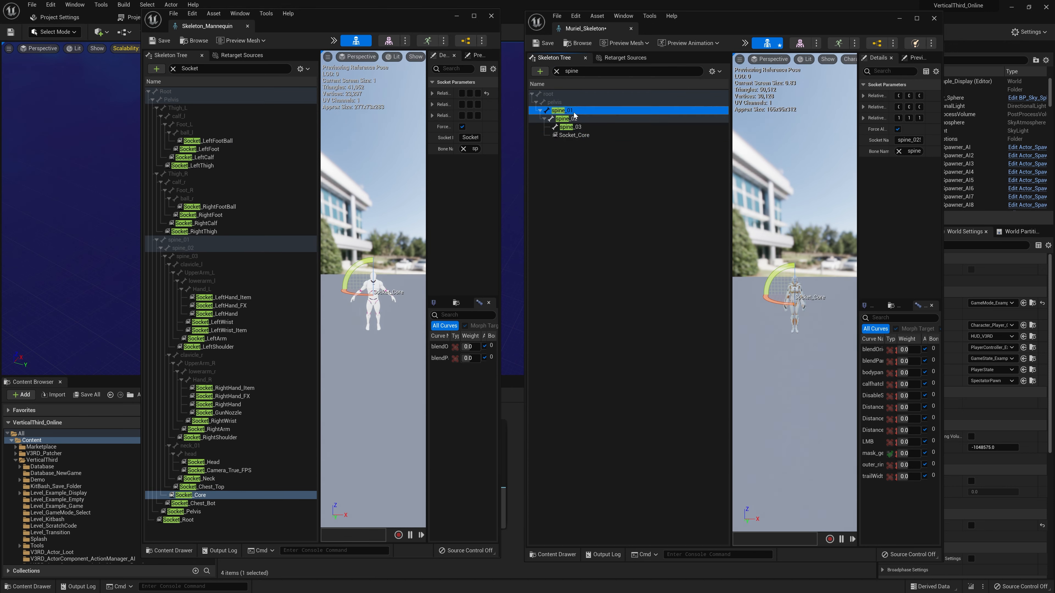
{"action": "left_click", "coordinate": [585, 147]}
{"action": "type", "text": "Socket_Chest_Bot"}
{"action": "key", "text": "Return"}
Add Socket_Pelvis to Muriel's pelvis bone and Socket_Root to the root bone.
{"action": "left_click", "coordinate": [556, 71]}
{"action": "type", "text": "pelvis"}
{"action": "right_click", "coordinate": [567, 103]}
{"action": "left_click", "coordinate": [579, 137]}
{"action": "type", "text": "Socket_Pelvis"}
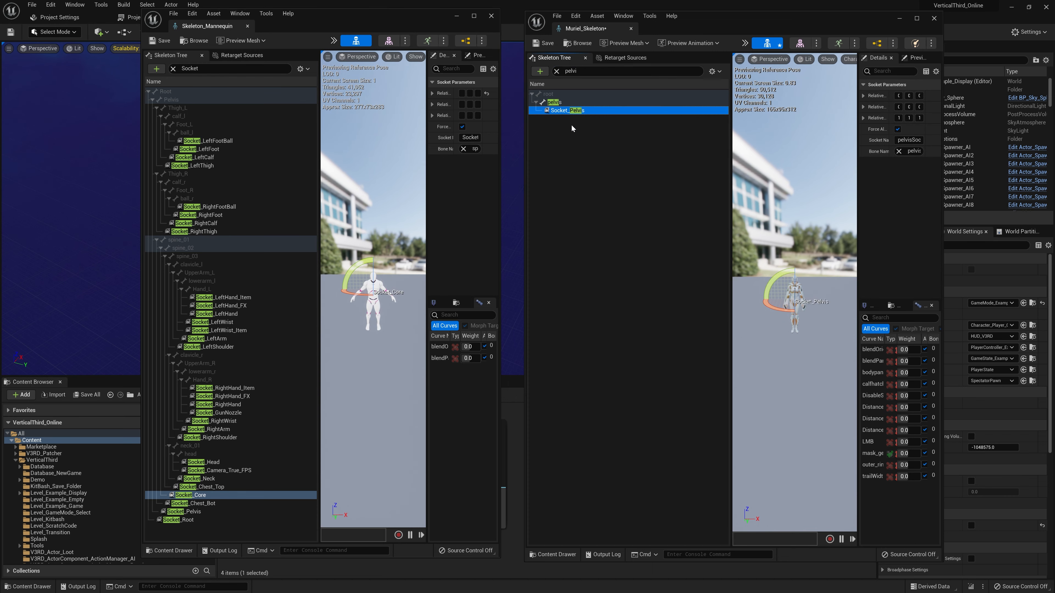
{"action": "right_click", "coordinate": [555, 94]}
{"action": "left_click", "coordinate": [577, 128]}
{"action": "type", "text": "Socket_Root"}
{"action": "key", "text": "Return"}
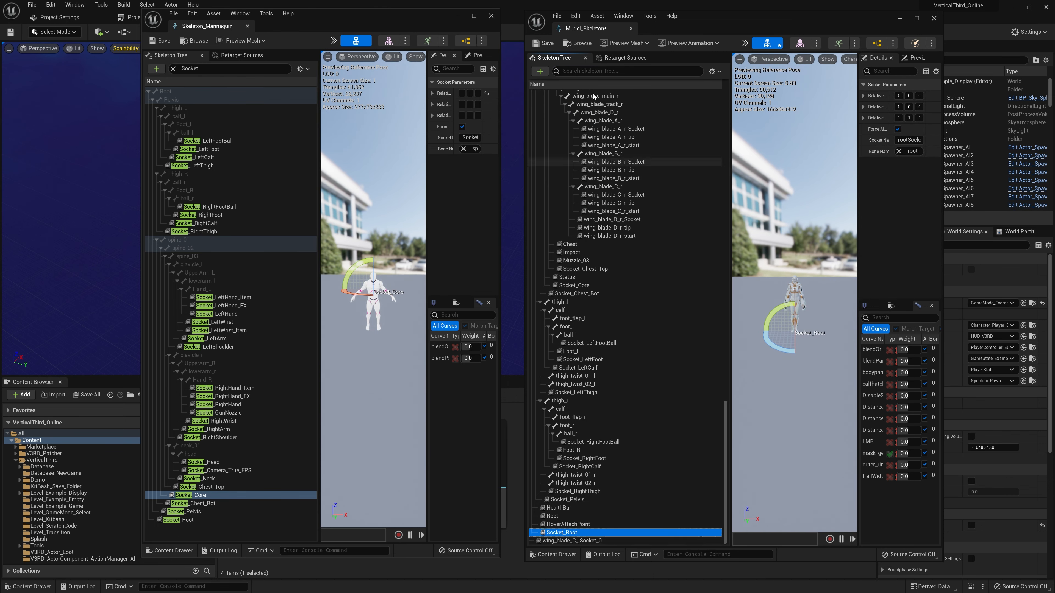
Filter Muriel's skeleton tree for "hand", then add Socket_RightHand to the hand_r bone and Socket_LeftHand to hand_l.
{"action": "left_click", "coordinate": [623, 71]}
{"action": "type", "text": "hand"}
{"action": "right_click", "coordinate": [596, 243]}
{"action": "left_click", "coordinate": [600, 273]}
{"action": "type", "text": "Socket_RightHand"}
{"action": "key", "text": "Return"}
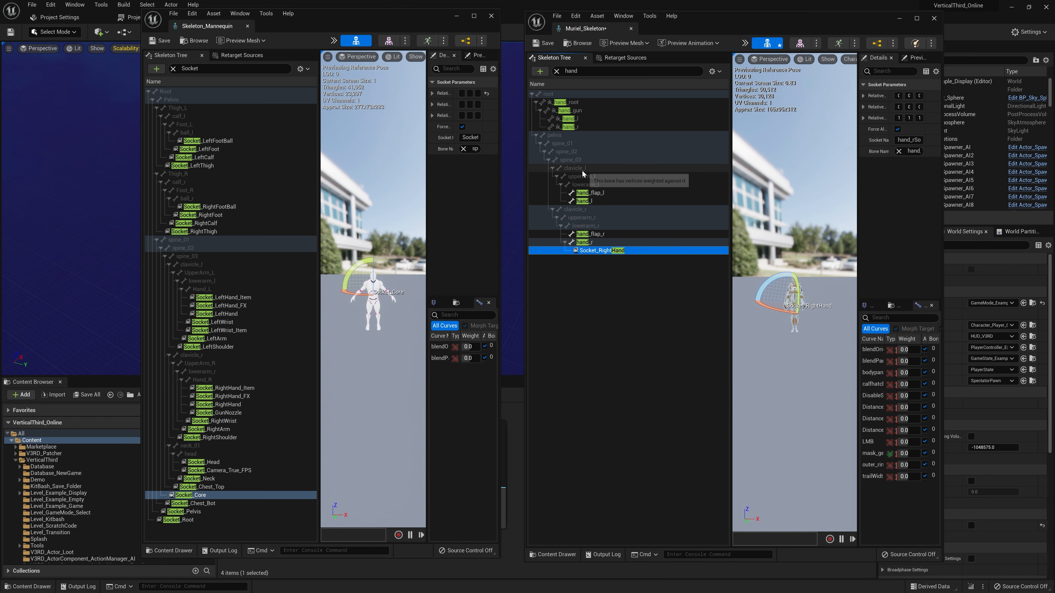
{"action": "right_click", "coordinate": [596, 201]}
{"action": "left_click", "coordinate": [600, 215]}
{"action": "type", "text": "Socket_LeftHand"}
{"action": "key", "text": "Return"}
Add two more sockets to Muriel's hand_l bone, named Socket_LeftHand_FX and Socket_LeftHand_Item.
{"action": "right_click", "coordinate": [596, 200]}
{"action": "left_click", "coordinate": [600, 223]}
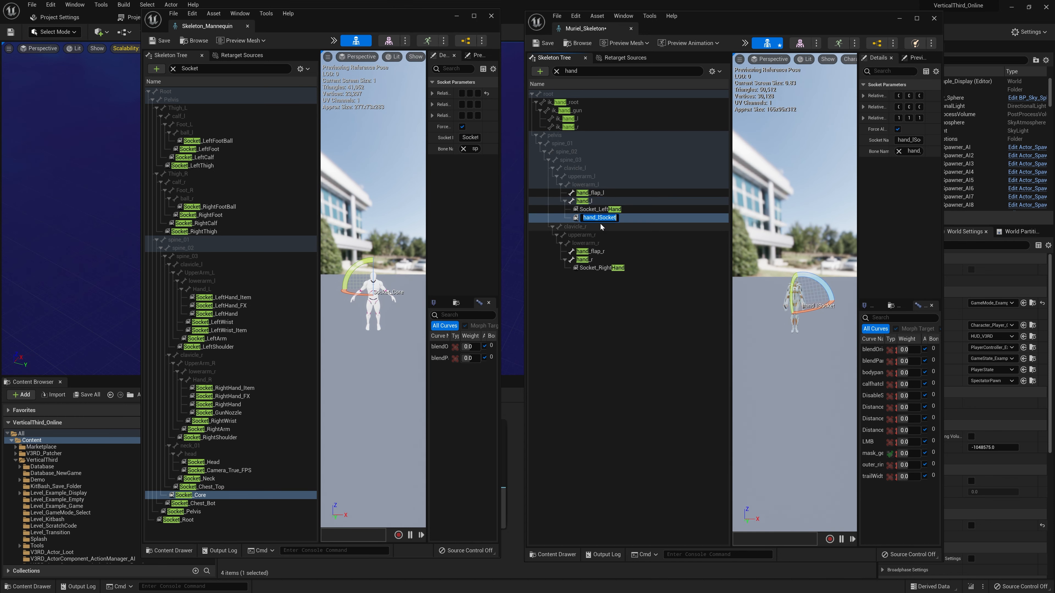
{"action": "type", "text": "Socket_LeftHand_FX"}
{"action": "key", "text": "Return"}
{"action": "right_click", "coordinate": [592, 201]}
{"action": "left_click", "coordinate": [619, 240]}
{"action": "type", "text": "Socket_LeftHand_Item"}
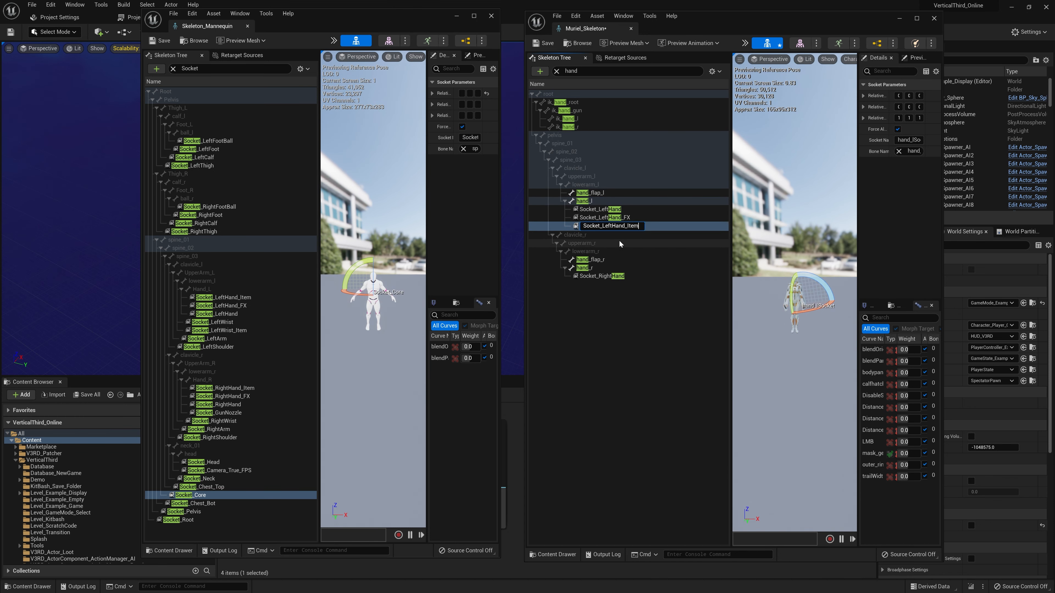
Add sockets named Socket_RightHand_FX and Socket_RightHand_Item to Muriel's hand_r bone.
{"action": "right_click", "coordinate": [591, 268]}
{"action": "left_click", "coordinate": [594, 287]}
{"action": "type", "text": "Socket_RightHand_FX"}
{"action": "key", "text": "Return"}
{"action": "right_click", "coordinate": [594, 268]}
{"action": "left_click", "coordinate": [598, 287]}
{"action": "type", "text": "Socket_RightHand_Item"}
{"action": "key", "text": "Return"}
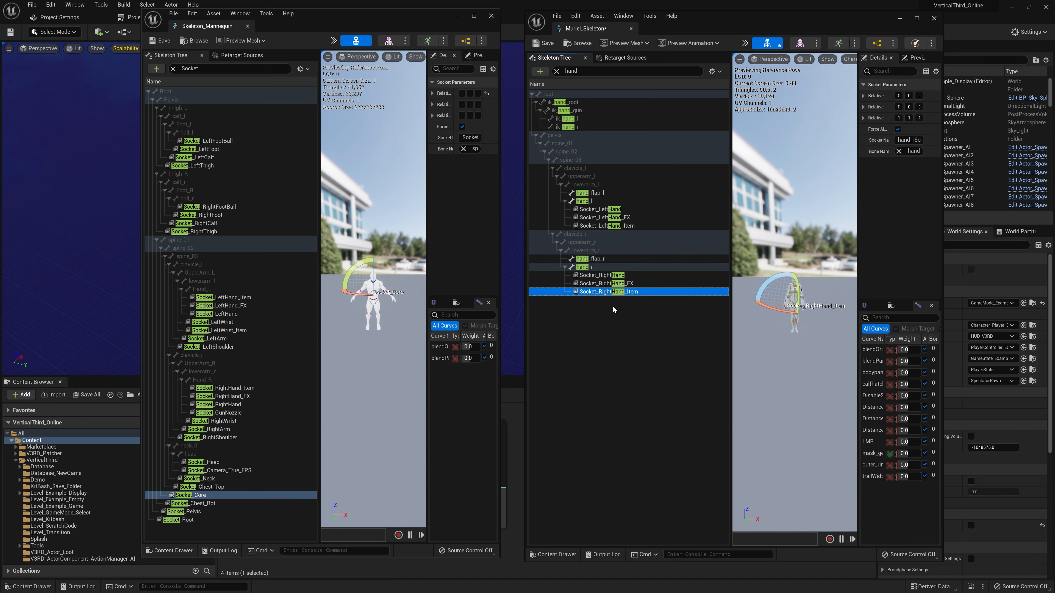
Add a socket named Socket_GunNozzle to Muriel's hand_r bone.
{"action": "right_click", "coordinate": [593, 267]}
{"action": "left_click", "coordinate": [616, 305]}
{"action": "type", "text": "Socket_GunNozzle"}
{"action": "key", "text": "Return"}
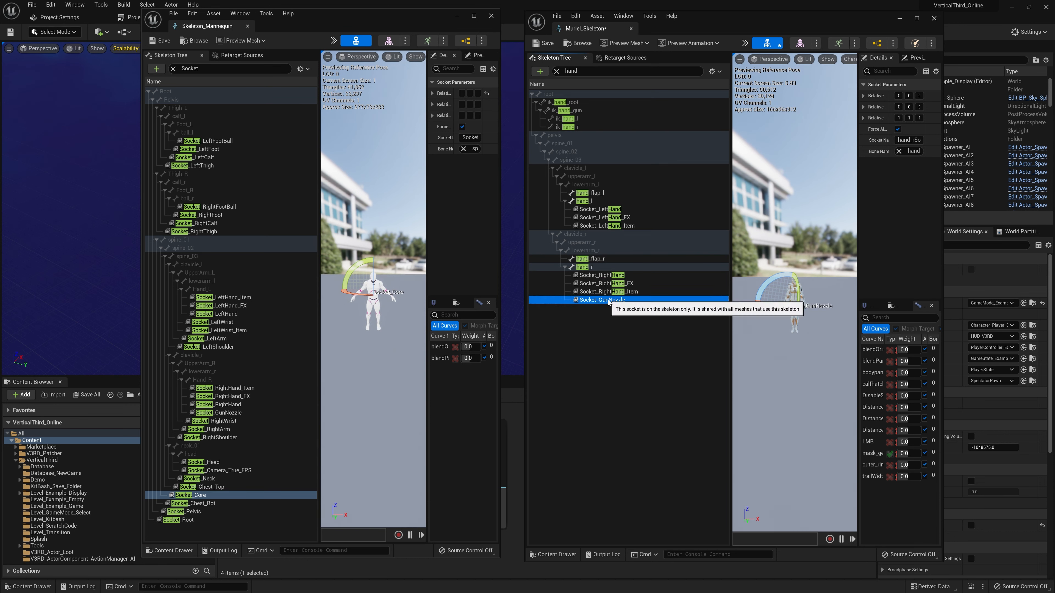
{"action": "left_click", "coordinate": [604, 319]}
Filter Muriel's skeleton tree for "arm", then add Socket_RightWrist to lowerarm_r and Socket_RightArm to upperarm_r.
{"action": "left_click", "coordinate": [556, 71]}
{"action": "type", "text": "arm"}
{"action": "right_click", "coordinate": [603, 202]}
{"action": "left_click", "coordinate": [625, 240]}
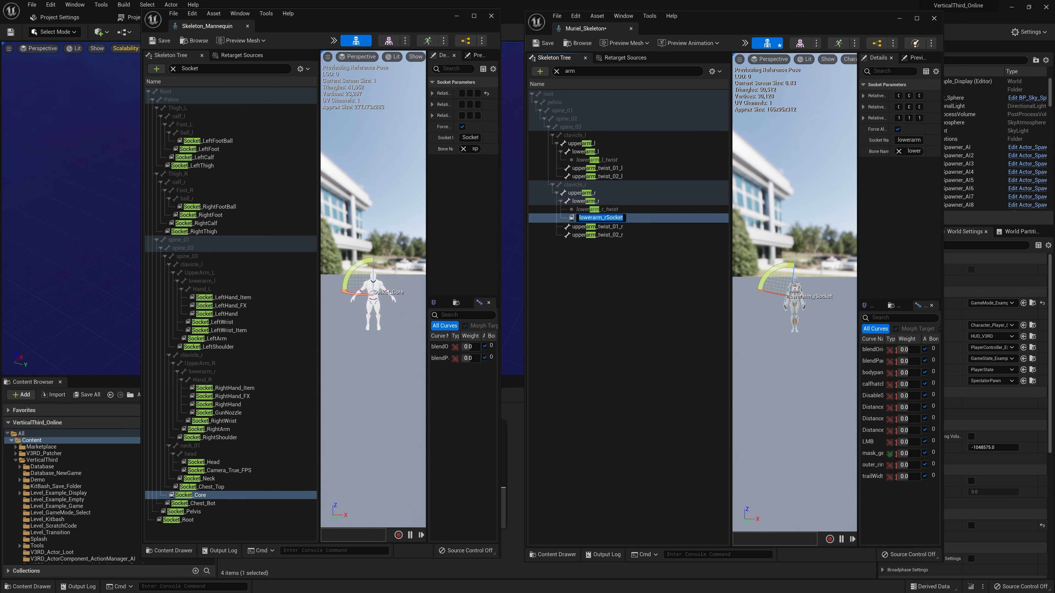
{"action": "type", "text": "Socket_RightWrist"}
{"action": "right_click", "coordinate": [587, 195]}
{"action": "left_click", "coordinate": [595, 213]}
{"action": "type", "text": "Socket_RightArm"}
{"action": "key", "text": "Return"}
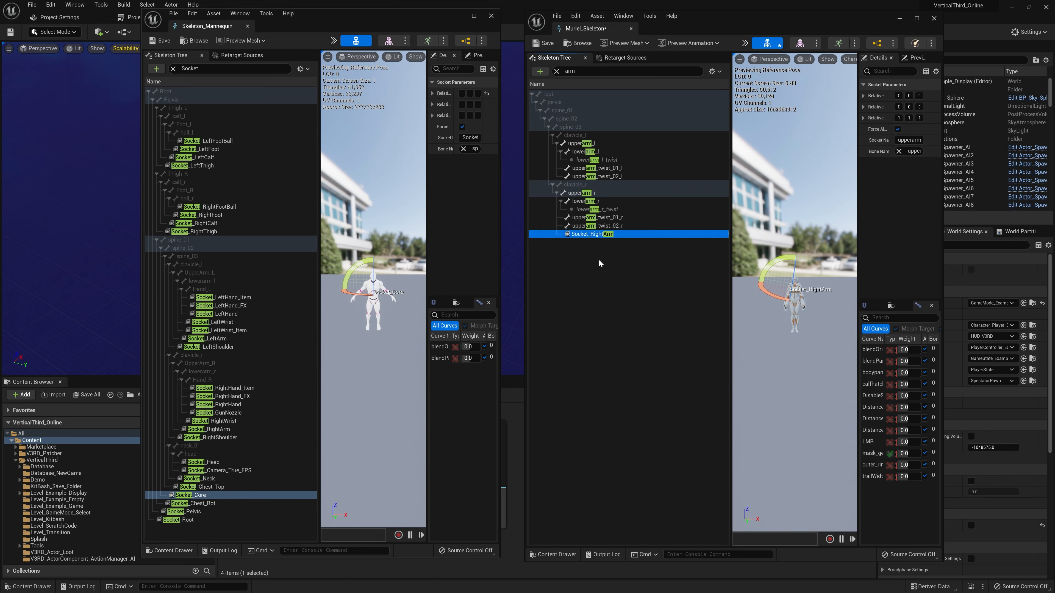
Add Socket_LeftWrist to Muriel's lowerarm_l bone and Socket_LeftArm to the upperarm_l bone.
{"action": "right_click", "coordinate": [593, 153]}
{"action": "left_click", "coordinate": [601, 170]}
{"action": "double_click", "coordinate": [600, 170]}
{"action": "type", "text": "Socket_LeftWrist"}
{"action": "key", "text": "Return"}
{"action": "right_click", "coordinate": [581, 144]}
{"action": "left_click", "coordinate": [590, 182]}
{"action": "double_click", "coordinate": [588, 185]}
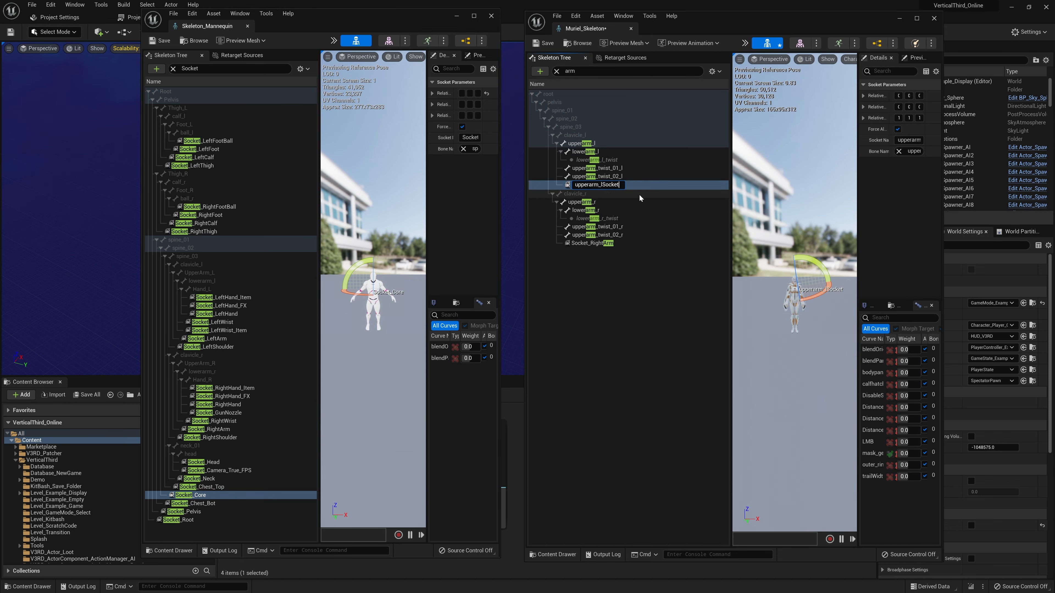
{"action": "type", "text": "Socket_LeftArm"}
Filter Muriel's skeleton tree for "clav", then add Socket_LeftShoulder to clavicle_l and Socket_RightShoulder to clavicle_r.
{"action": "left_click", "coordinate": [556, 71]}
{"action": "type", "text": "clav"}
{"action": "right_click", "coordinate": [583, 136]}
{"action": "left_click", "coordinate": [595, 170]}
{"action": "type", "text": "Socket_LeftShoulder"}
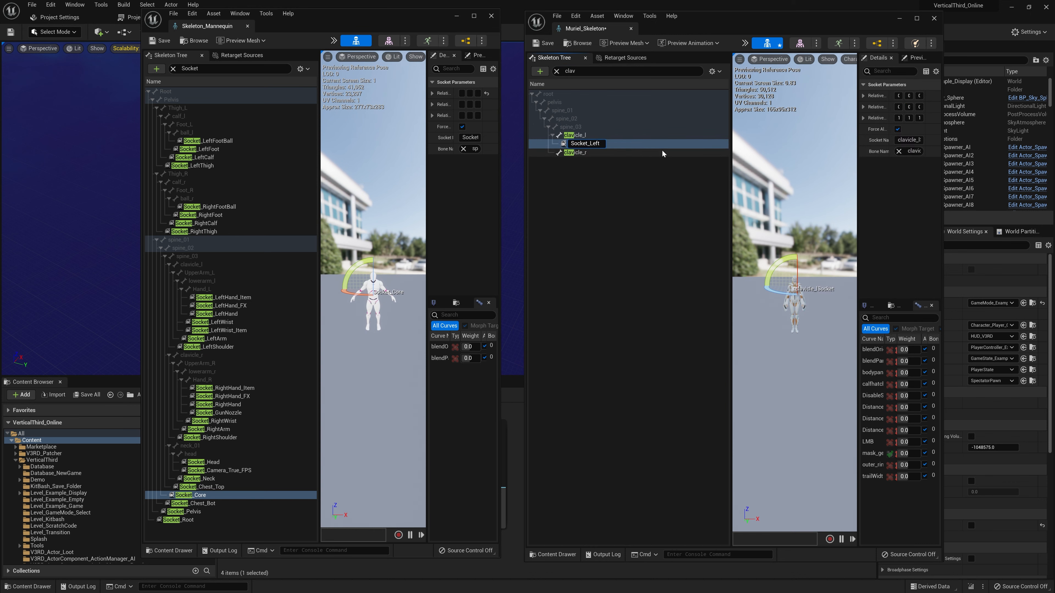
{"action": "right_click", "coordinate": [588, 153]}
{"action": "left_click", "coordinate": [606, 187]}
{"action": "type", "text": "Socket_RightShoulder"}
{"action": "key", "text": "Return"}
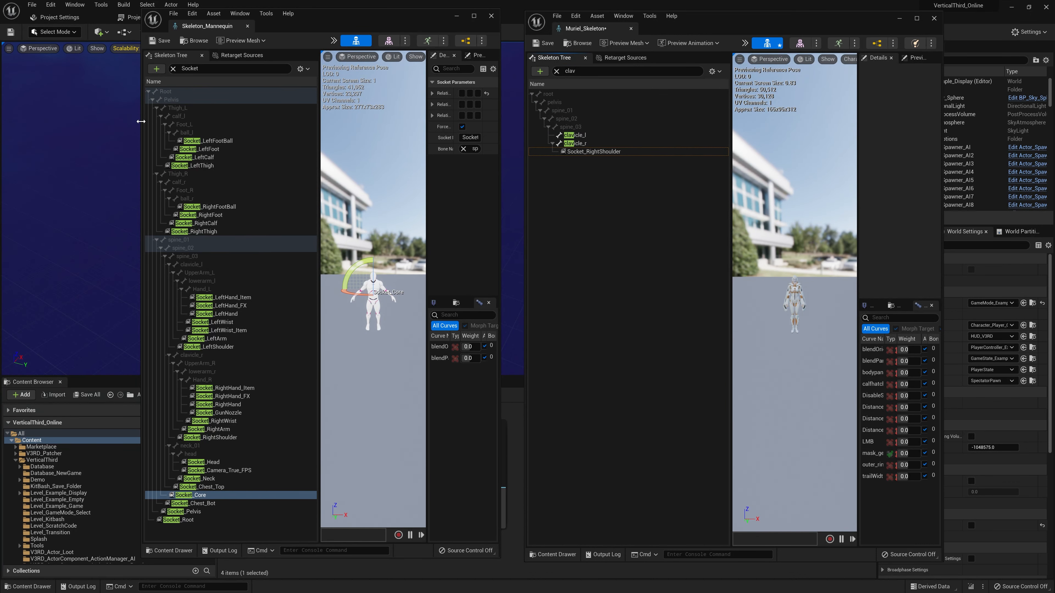
Enlarge both skeleton editor windows side by side and filter Muriel's skeleton tree for "socket".
{"action": "left_click_drag", "start_coordinate": [141, 122], "coordinate": [23, 122]}
{"action": "left_click_drag", "start_coordinate": [848, 27], "coordinate": [944, 26]}
{"action": "left_click_drag", "start_coordinate": [619, 163], "coordinate": [507, 162]}
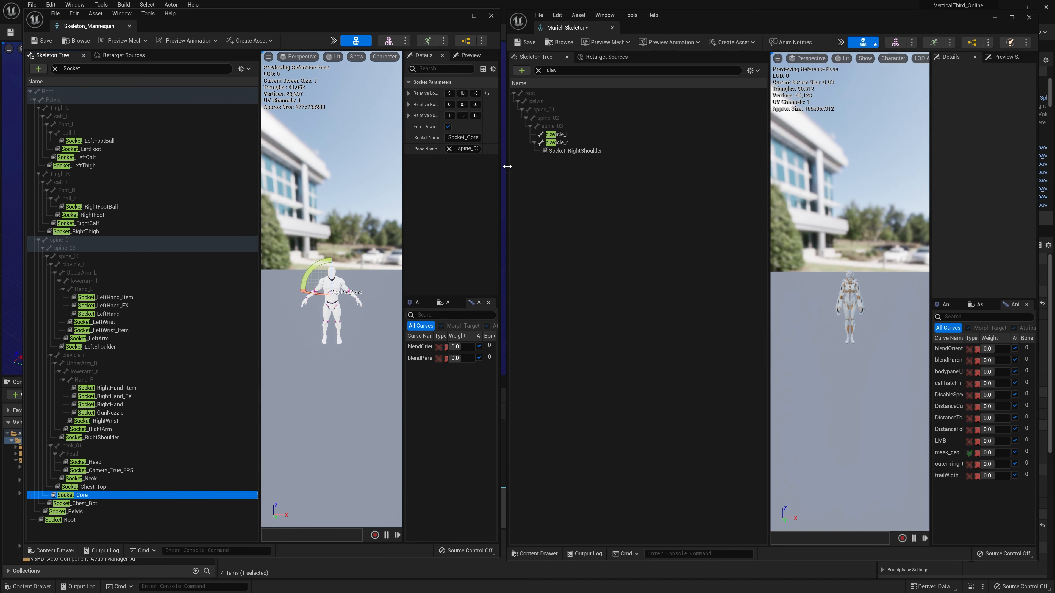
{"action": "left_click_drag", "start_coordinate": [581, 71], "coordinate": [462, 75]}
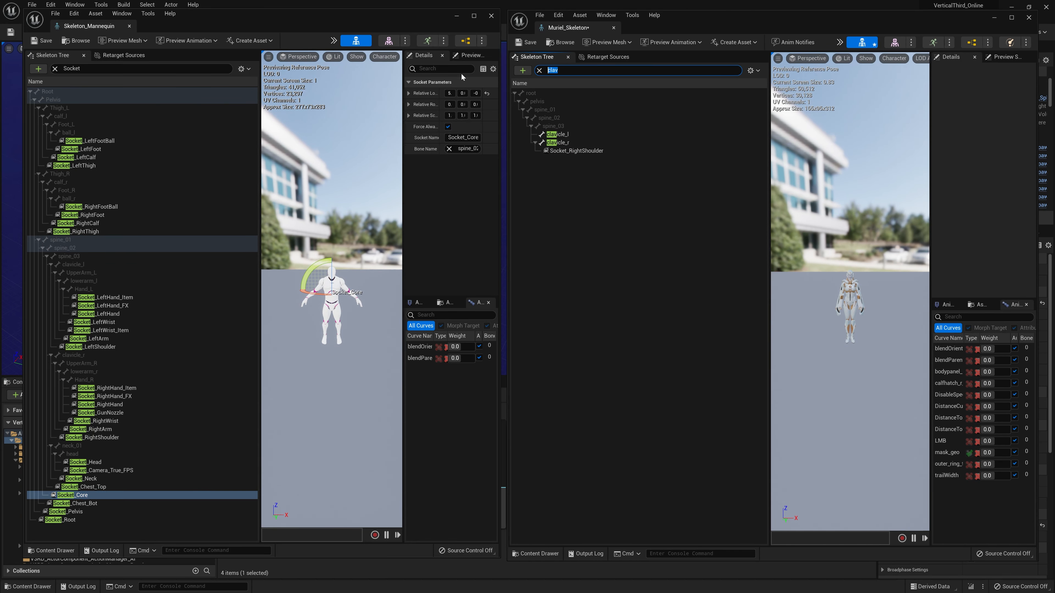
{"action": "type", "text": "socket"}
Widen the preview viewports of both skeletons and frame each full character for comparing the sockets.
{"action": "scroll", "coordinate": [611, 170], "scroll_direction": "down", "scroll_amount": 2}
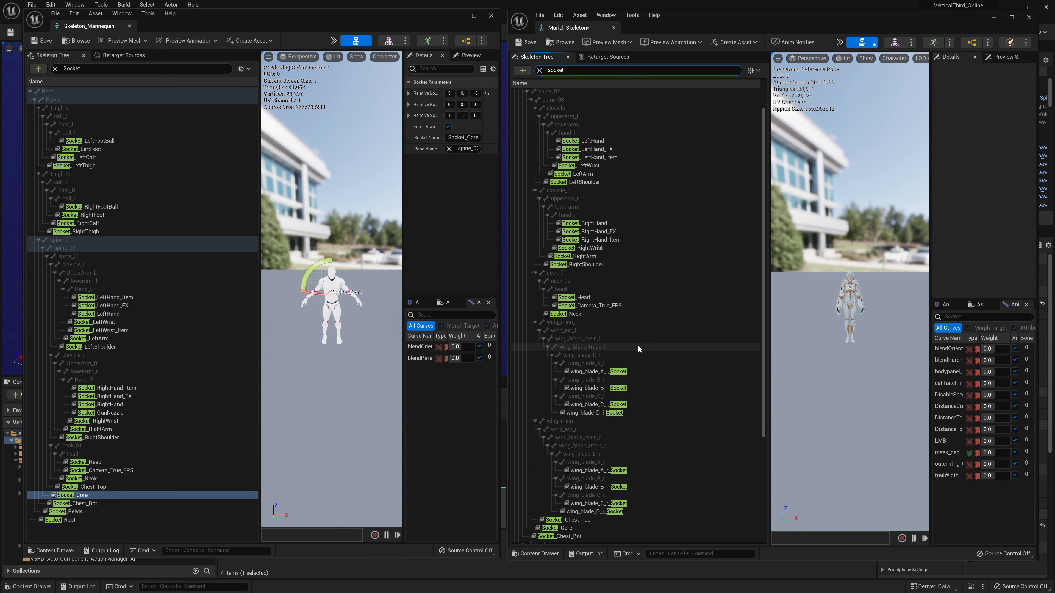
{"action": "scroll", "coordinate": [847, 276], "scroll_direction": "up", "scroll_amount": 5}
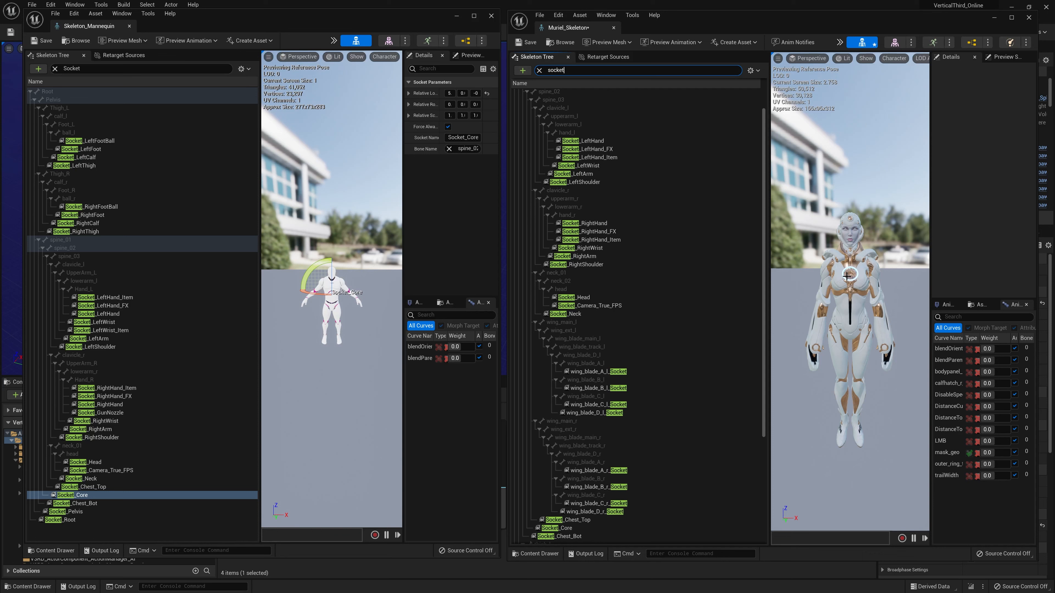
{"action": "scroll", "coordinate": [847, 276], "scroll_direction": "up", "scroll_amount": 3}
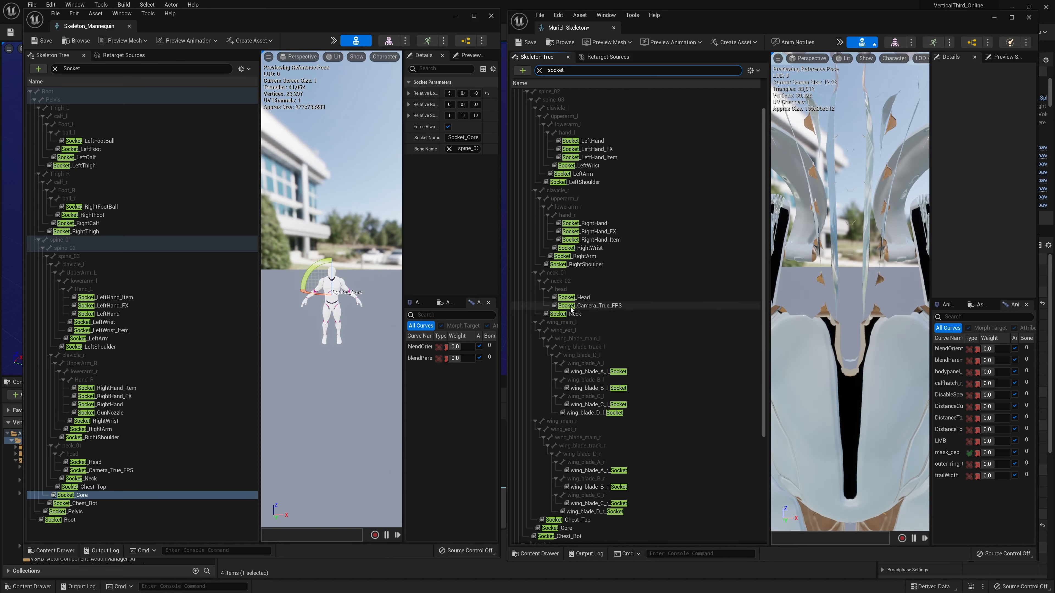
{"action": "scroll", "coordinate": [573, 309], "scroll_direction": "down", "scroll_amount": 1}
{"action": "scroll", "coordinate": [815, 316], "scroll_direction": "down", "scroll_amount": 4}
{"action": "scroll", "coordinate": [806, 312], "scroll_direction": "up", "scroll_amount": 1}
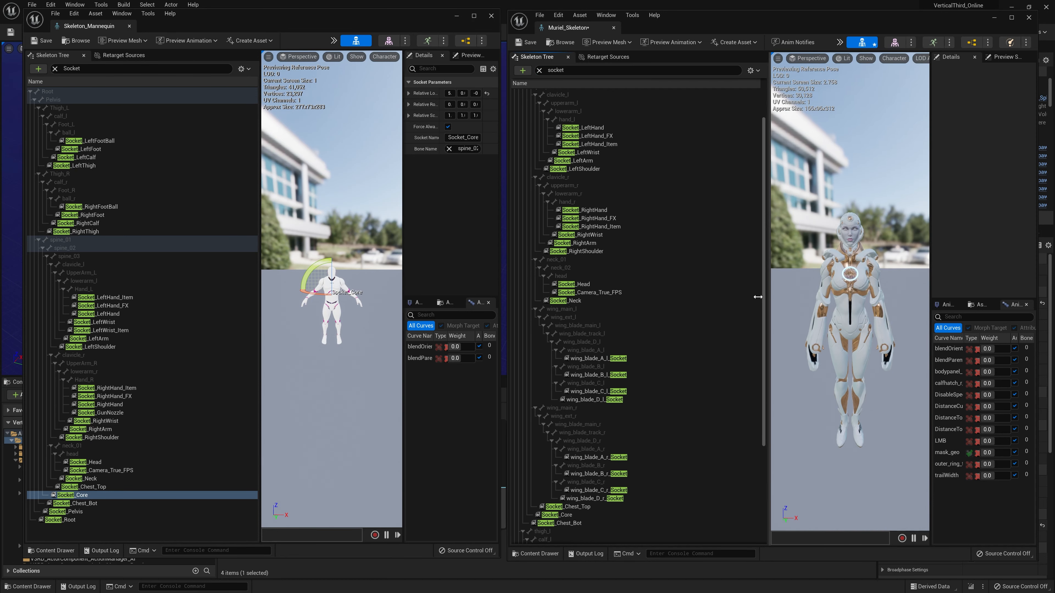
{"action": "left_click_drag", "start_coordinate": [757, 296], "coordinate": [675, 296]}
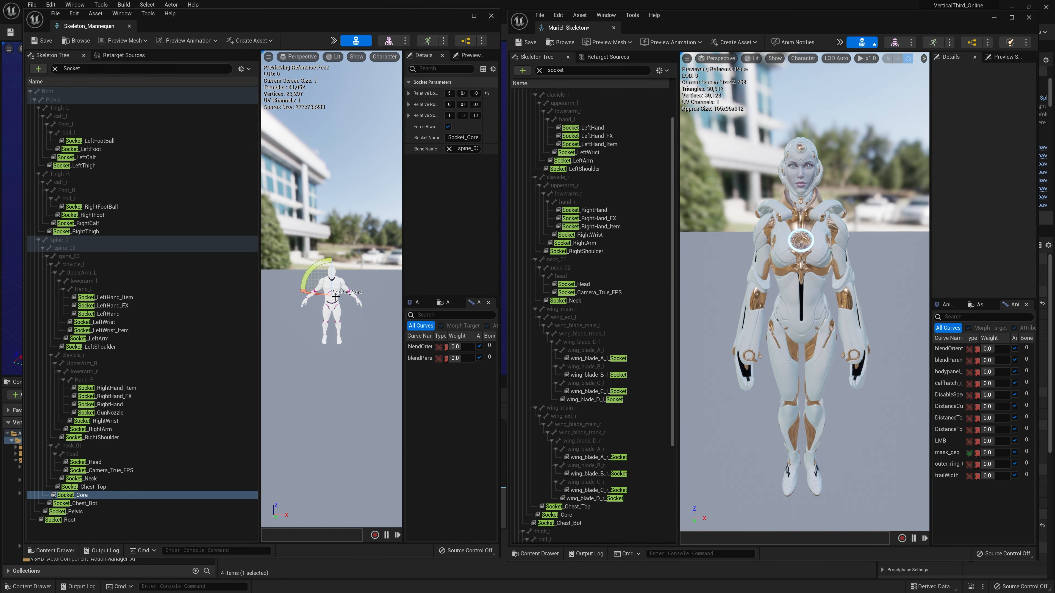
{"action": "scroll", "coordinate": [335, 296], "scroll_direction": "up", "scroll_amount": 5}
{"action": "mouse_move", "coordinate": [335, 297]}
{"action": "right_mouse_down"}
{"action": "mouse_move", "coordinate": [322, 297]}
{"action": "mouse_move", "coordinate": [345, 297]}
{"action": "mouse_move", "coordinate": [336, 298]}
{"action": "right_mouse_up"}
{"action": "left_click_drag", "start_coordinate": [259, 231], "coordinate": [170, 231]}
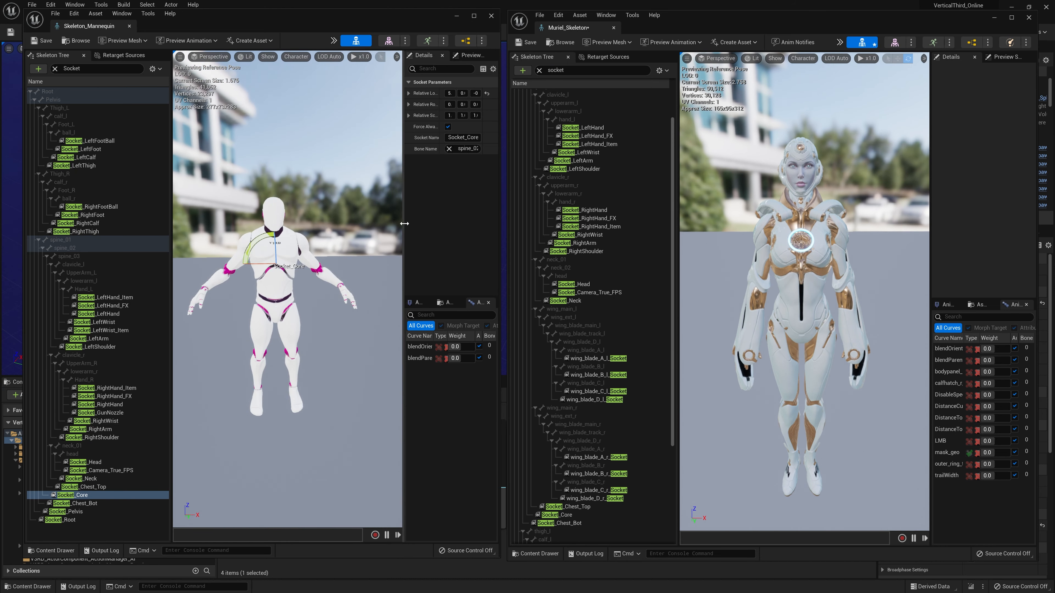
{"action": "left_click_drag", "start_coordinate": [403, 224], "coordinate": [405, 224]}
{"action": "key", "text": "w"}
{"action": "right_click_drag", "start_coordinate": [340, 258], "coordinate": [331, 258]}
{"action": "key", "text": "s"}
Inspect the placement of Muriel's left hand, foot, thigh and calf sockets in her preview.
{"action": "left_click", "coordinate": [89, 140]}
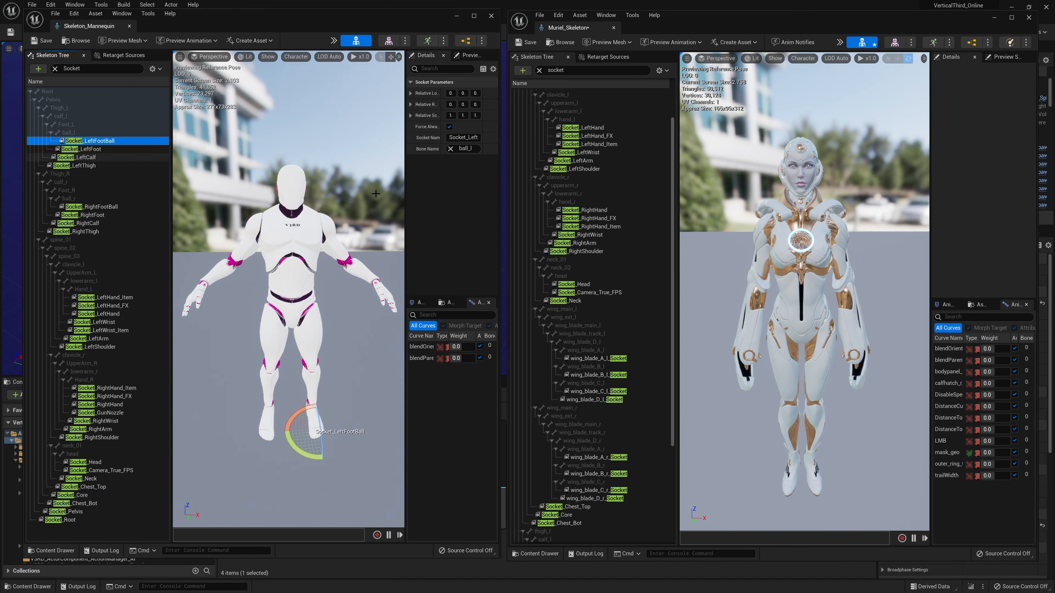
{"action": "left_click", "coordinate": [590, 128]}
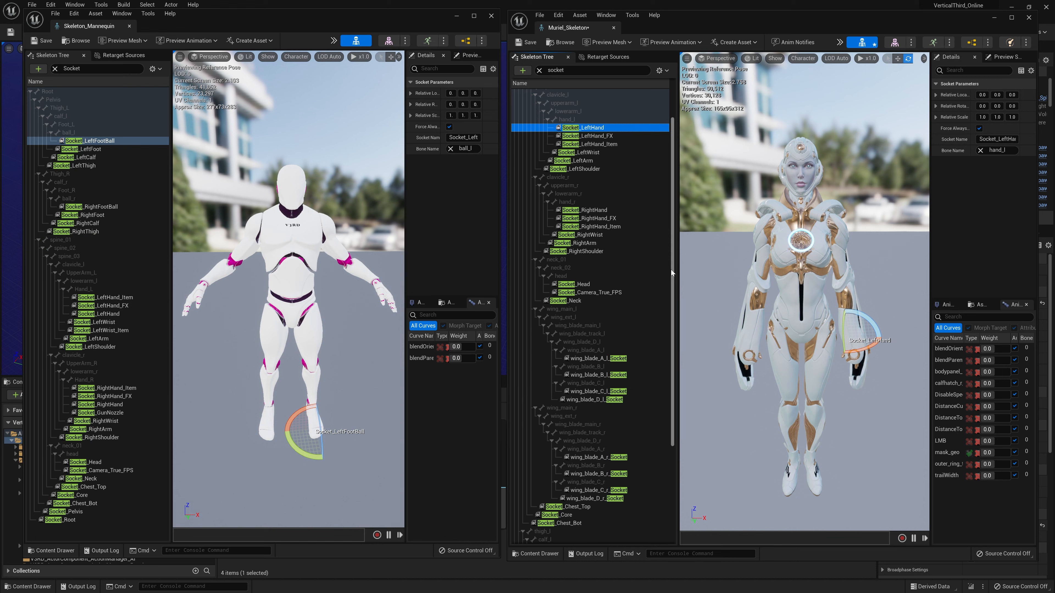
{"action": "left_click_drag", "start_coordinate": [672, 272], "coordinate": [686, 397]}
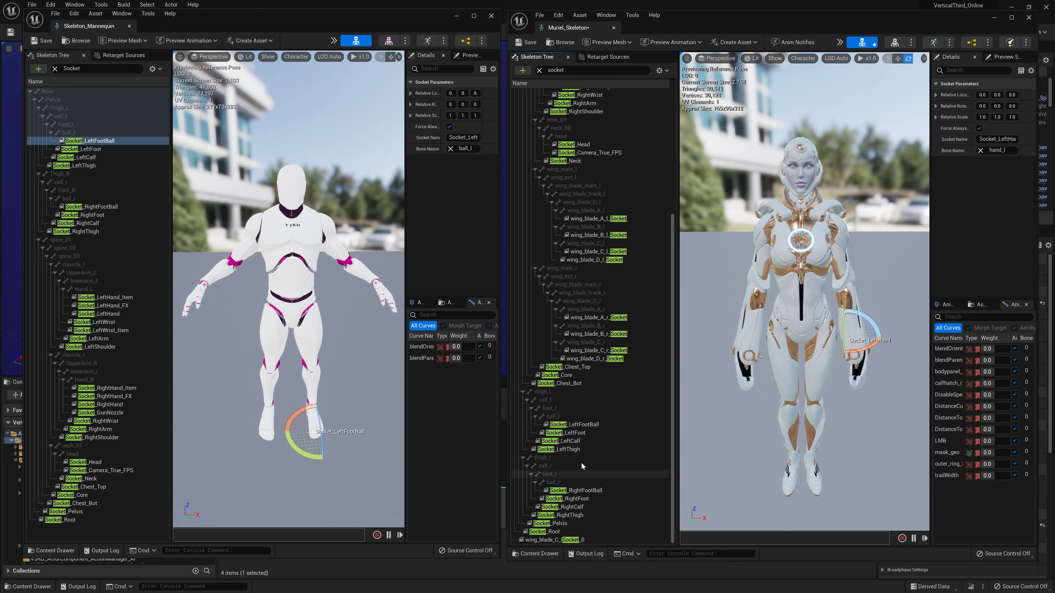
{"action": "left_click", "coordinate": [592, 433]}
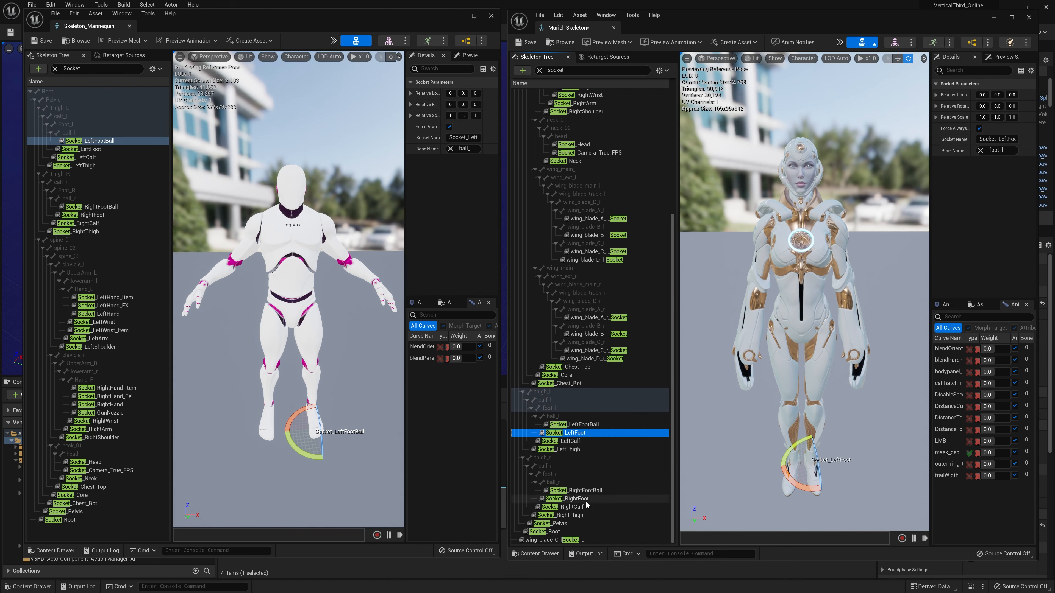
{"action": "left_click", "coordinate": [572, 499]}
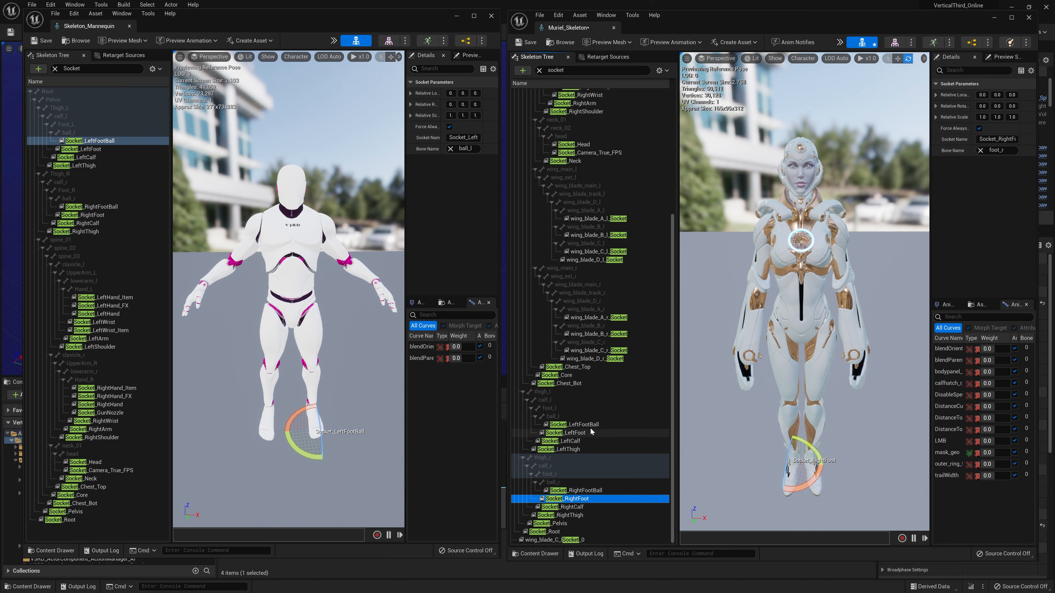
{"action": "left_click", "coordinate": [575, 424]}
{"action": "left_click", "coordinate": [593, 449]}
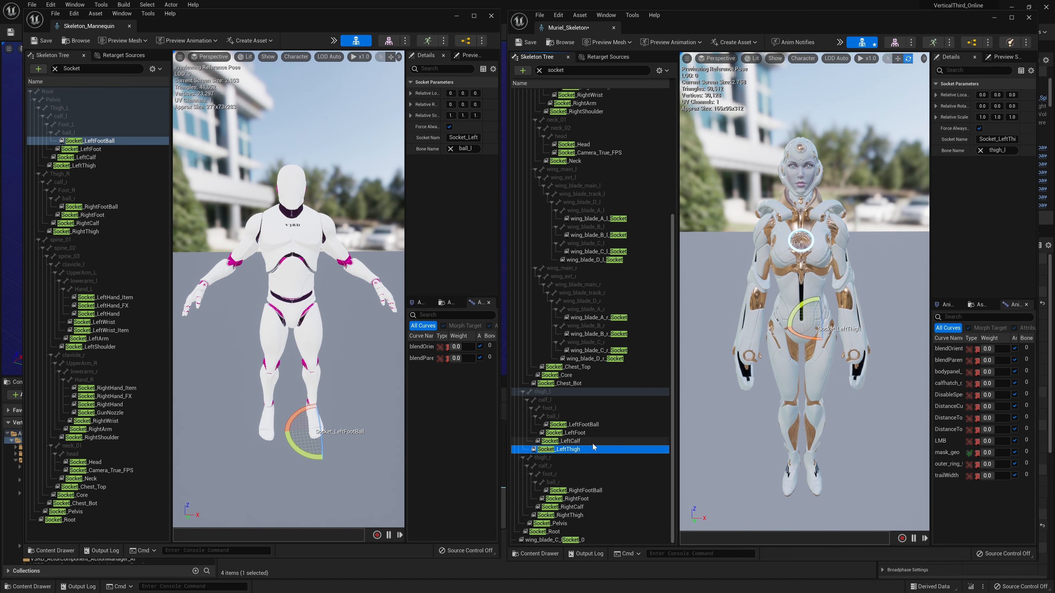
{"action": "left_click", "coordinate": [593, 442]}
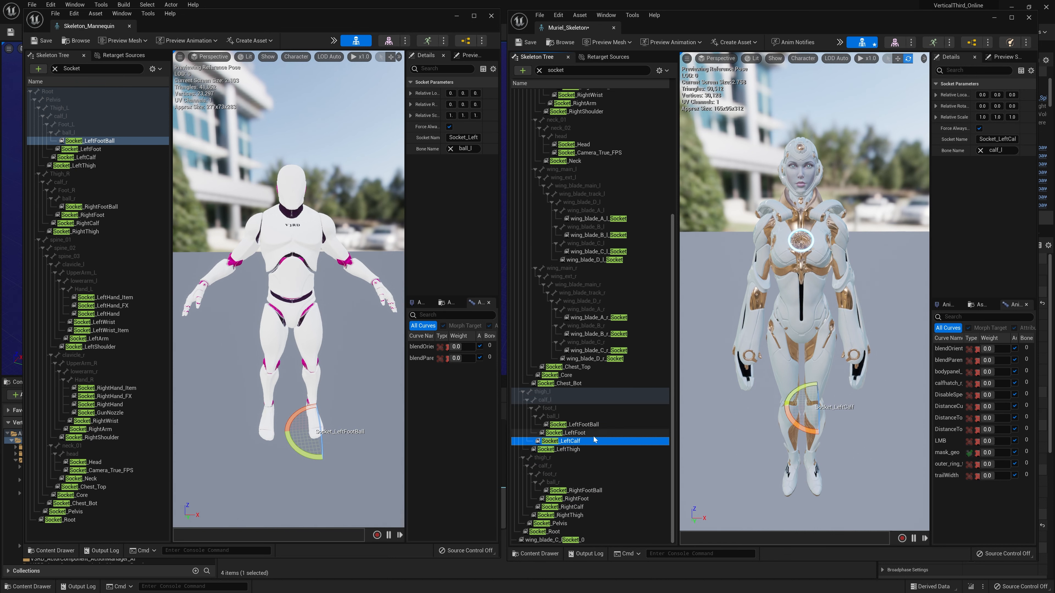
{"action": "left_click", "coordinate": [598, 432]}
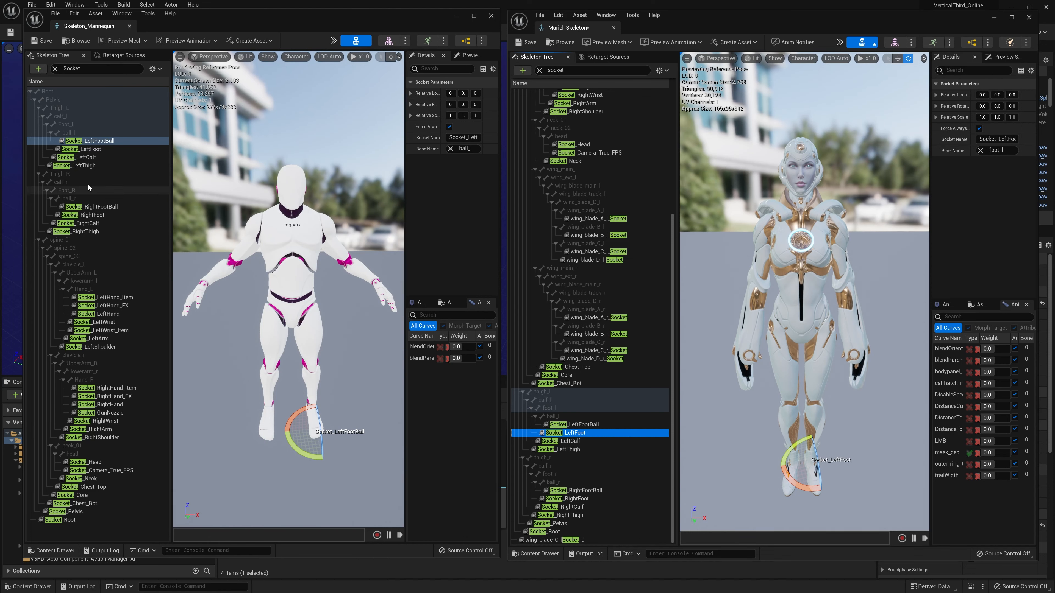
Check the placement and relative transforms of the mannequin's left and right leg sockets and its left shoulder and arm sockets.
{"action": "left_click", "coordinate": [87, 166]}
{"action": "left_click", "coordinate": [92, 159]}
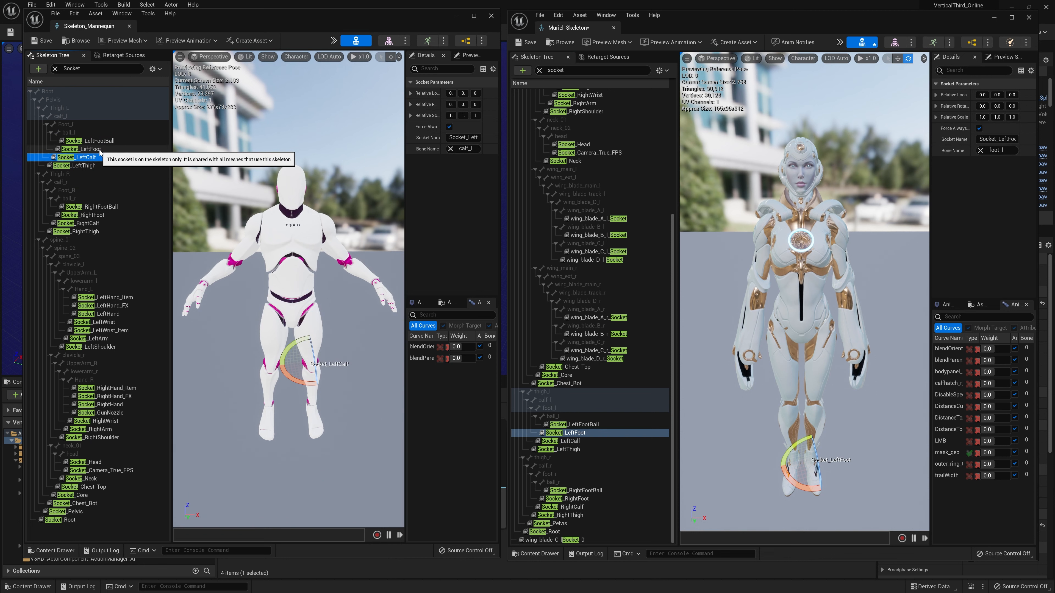
{"action": "left_click", "coordinate": [96, 150]}
{"action": "left_click", "coordinate": [105, 141]}
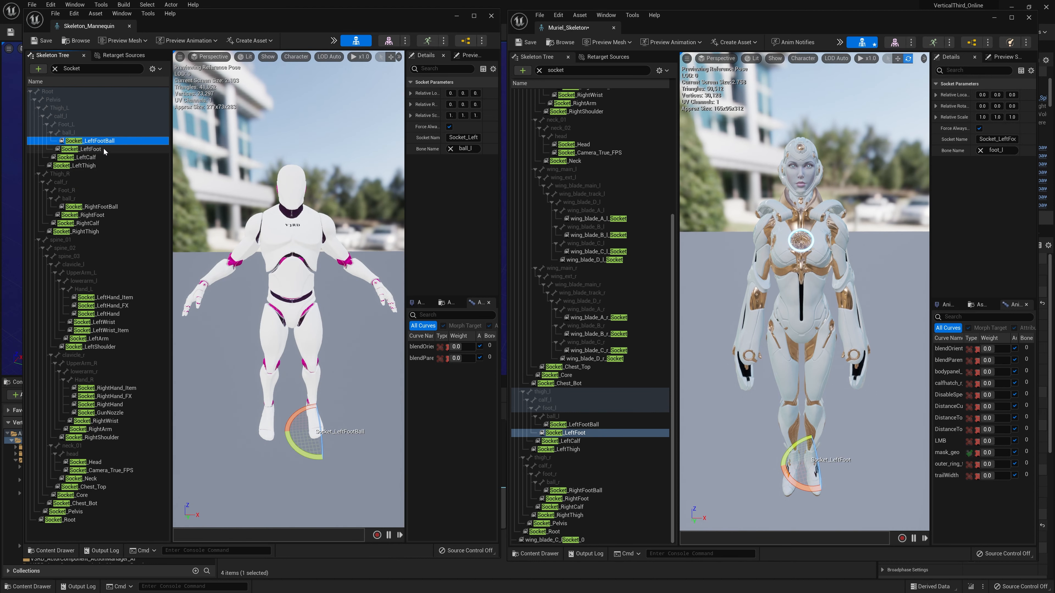
{"action": "left_click", "coordinate": [66, 232]}
{"action": "left_click", "coordinate": [88, 223]}
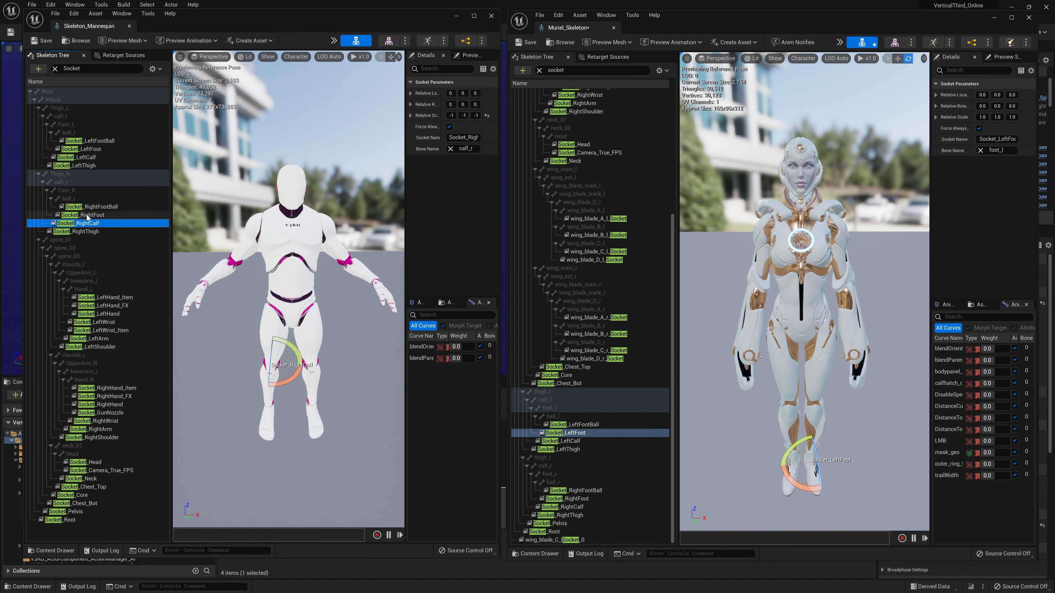
{"action": "left_click", "coordinate": [87, 215]}
{"action": "left_click", "coordinate": [94, 207]}
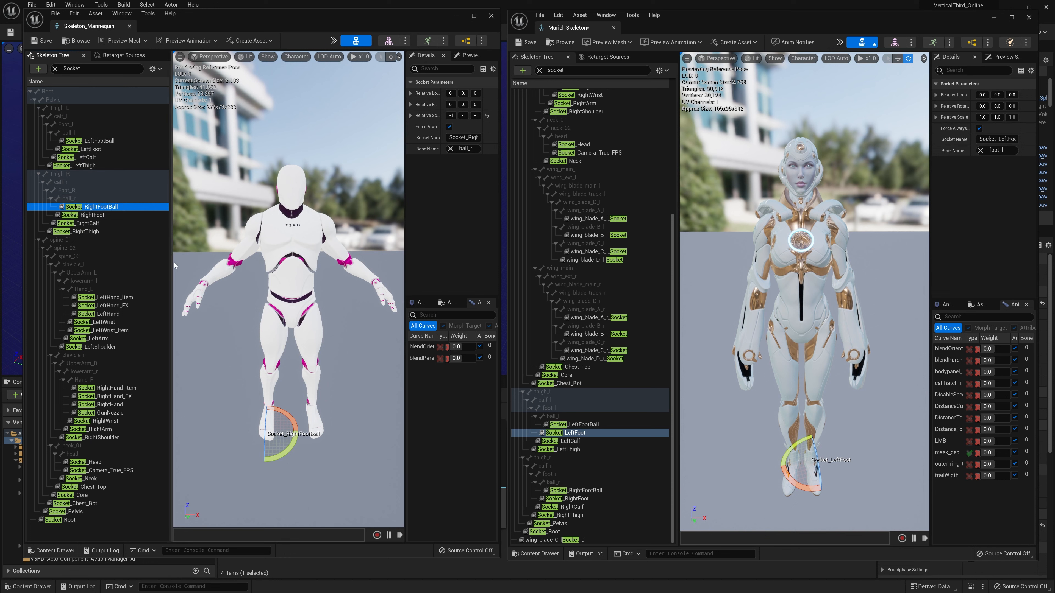
{"action": "left_click", "coordinate": [108, 346]}
{"action": "key", "text": "Up"}
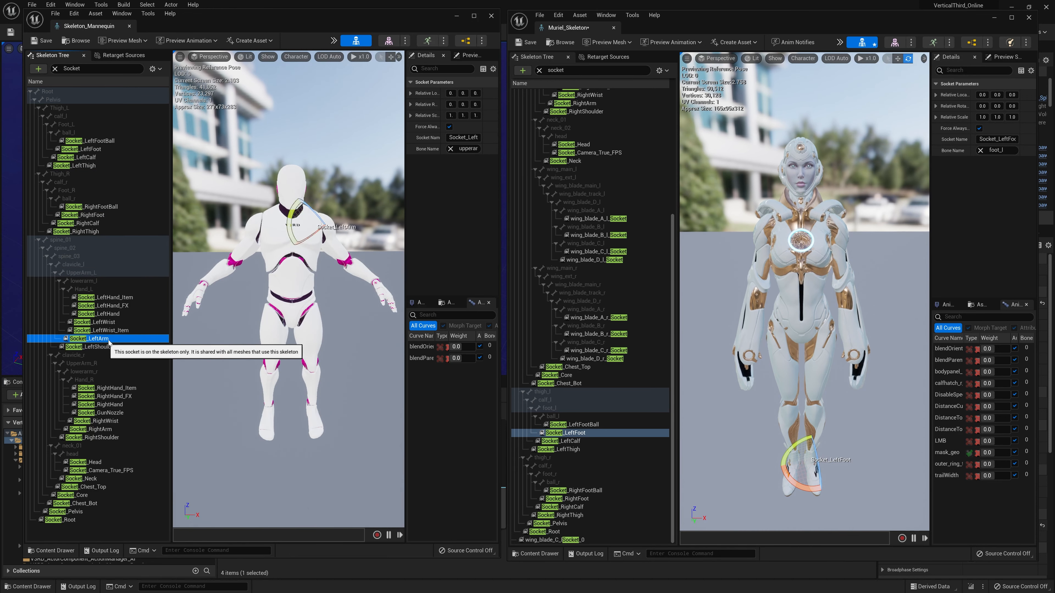
Copy the relative location of the mannequin's Socket_LeftWrist_Item to the matching socket on Muriel's lowerarm_l bone.
{"action": "left_click", "coordinate": [113, 332]}
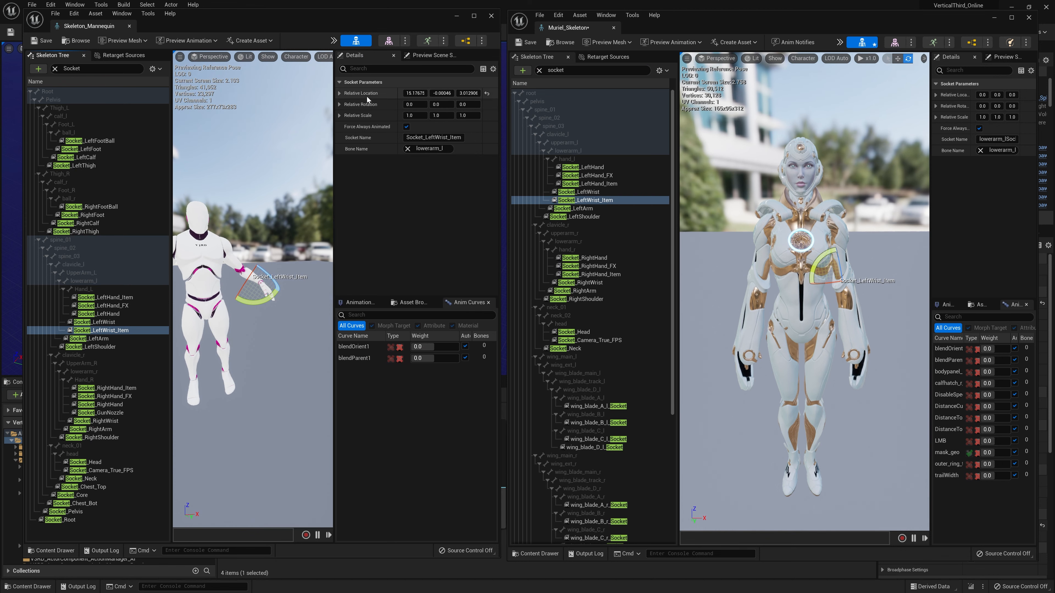
{"action": "right_click", "coordinate": [368, 98]}
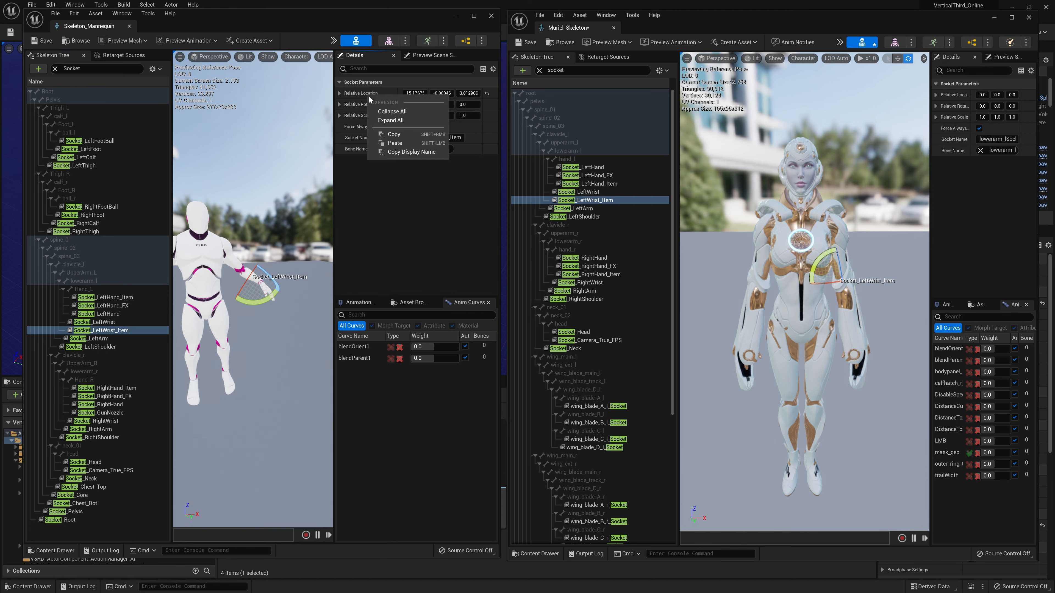
{"action": "left_click", "coordinate": [392, 134]}
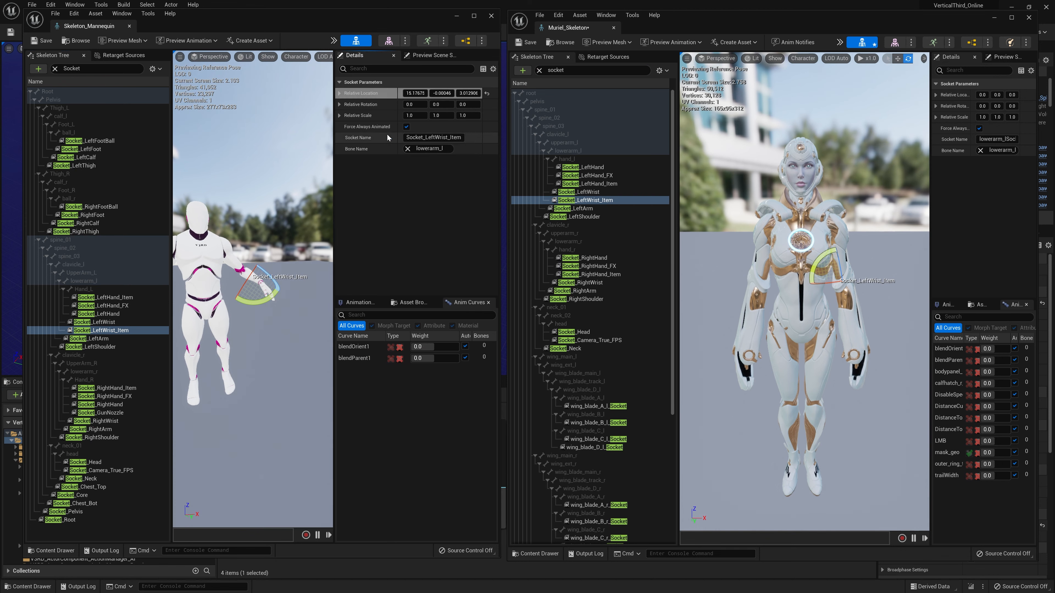
{"action": "right_click", "coordinate": [962, 95]}
{"action": "left_click", "coordinate": [987, 141]}
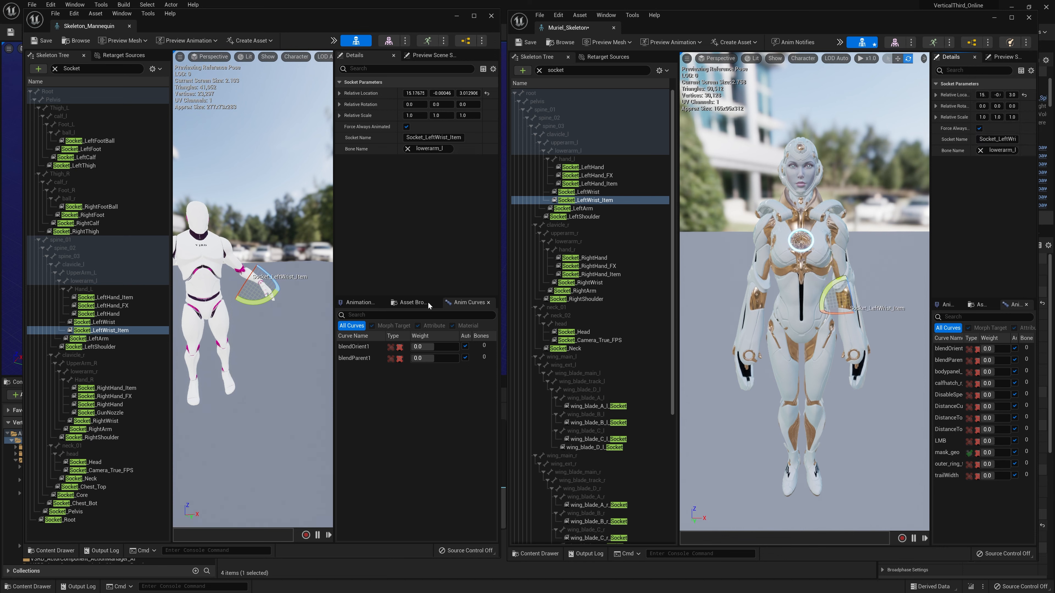
Copy the relative location 10.0, -5.5, 1.0 from the mannequin's Socket_LeftHand_Item to the matching socket on Muriel's skeleton.
{"action": "right_click_drag", "start_coordinate": [267, 277], "coordinate": [245, 278]}
{"action": "right_click_drag", "start_coordinate": [806, 290], "coordinate": [785, 291]}
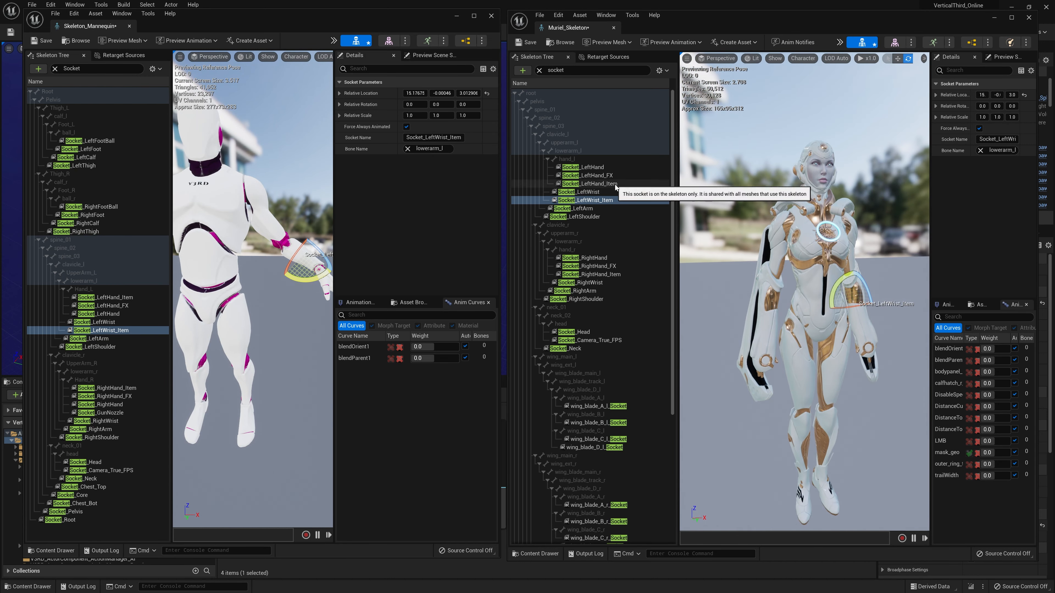
{"action": "left_click", "coordinate": [107, 297]}
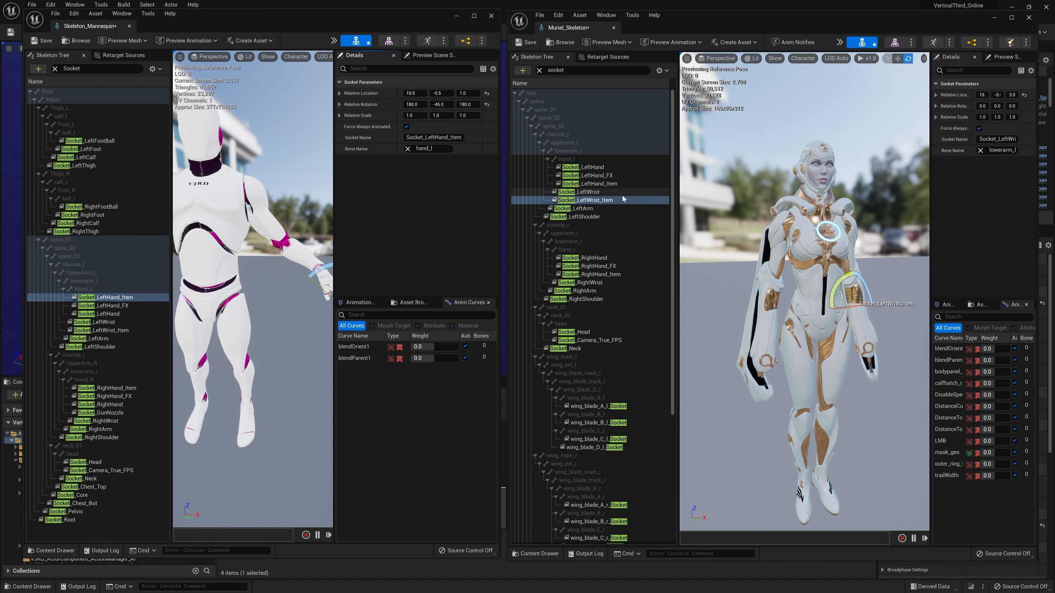
{"action": "left_click", "coordinate": [606, 184]}
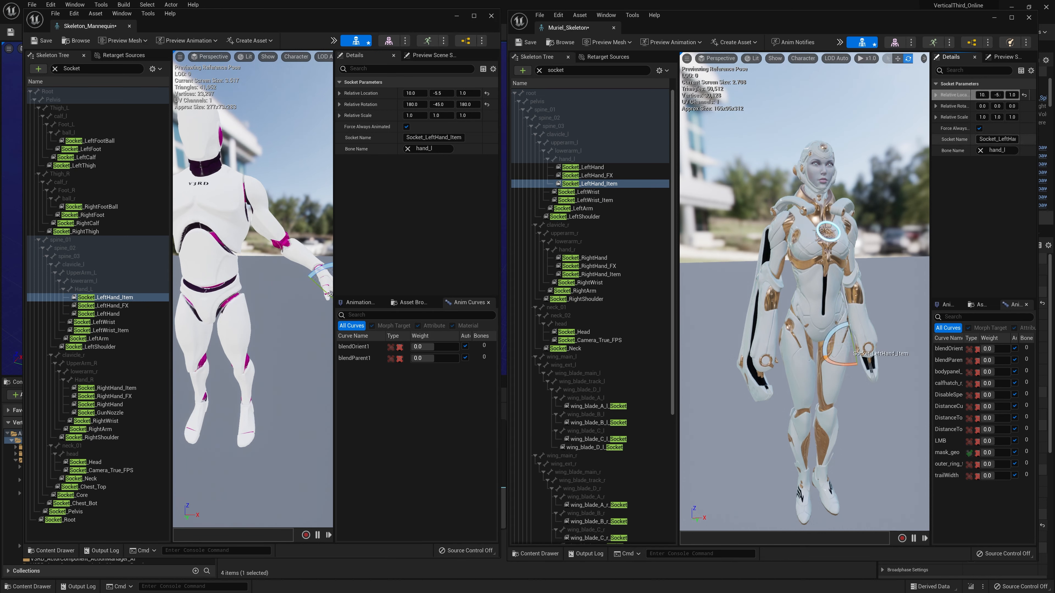
Copy the relative location 8.0, -1.5, 0.75 from the mannequin's Socket_LeftHand_FX to Muriel's, and compare Socket_LeftHand on both skeletons.
{"action": "left_click", "coordinate": [103, 305]}
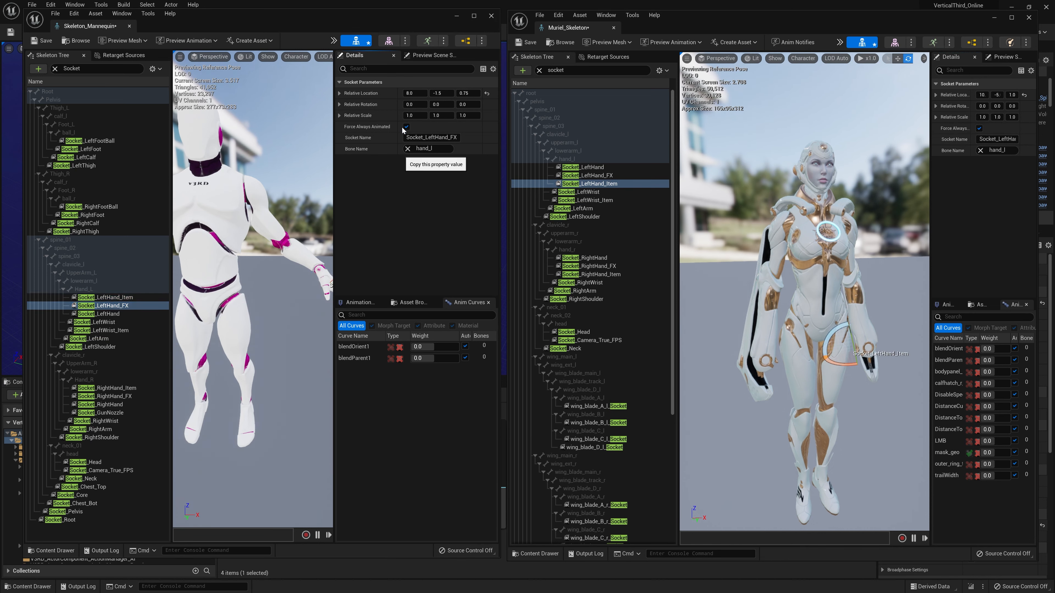
{"action": "left_click", "coordinate": [587, 175]}
{"action": "right_click", "coordinate": [948, 96]}
{"action": "left_click", "coordinate": [973, 147]}
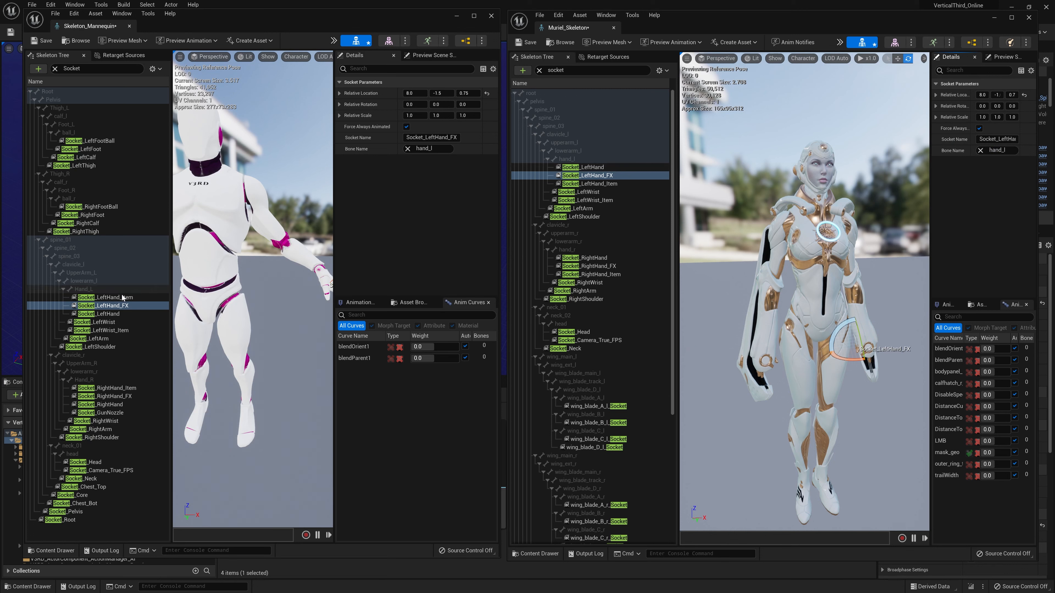
{"action": "left_click", "coordinate": [100, 313]}
{"action": "left_click", "coordinate": [583, 167]}
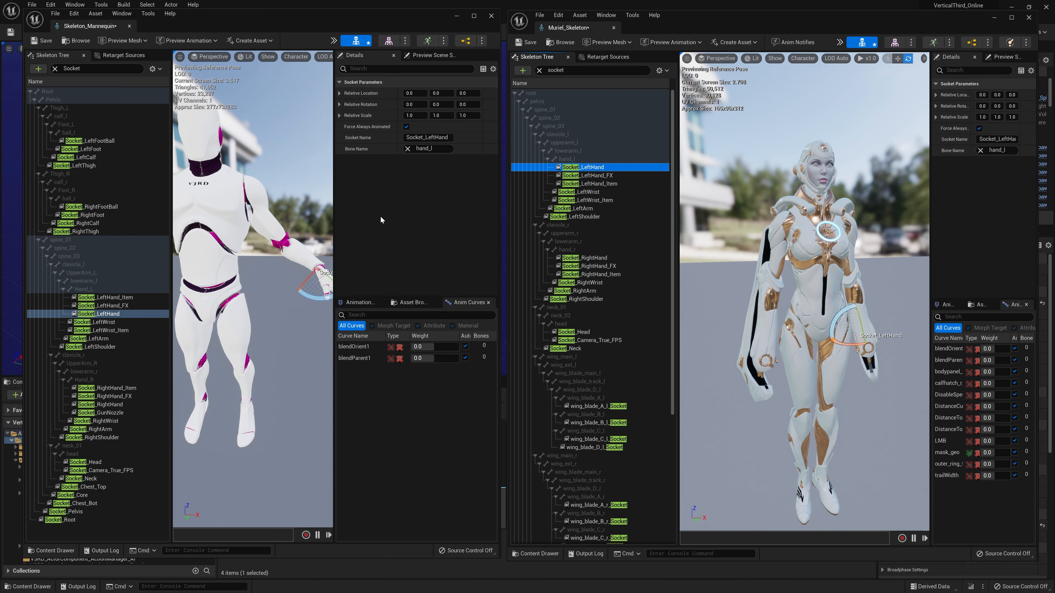
Copy the relative location -10.0, 5.5, -1.0 from the mannequin's Socket_RightHand_Item to the matching socket on Muriel's hand_r bone.
{"action": "left_click", "coordinate": [107, 387]}
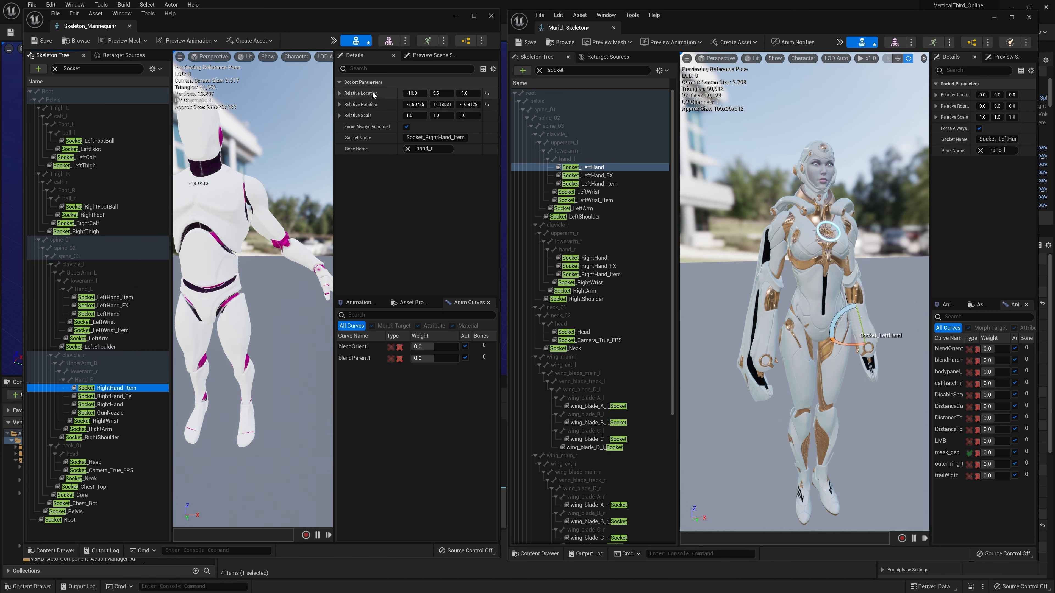
{"action": "right_click", "coordinate": [371, 93]}
{"action": "left_click", "coordinate": [390, 131]}
{"action": "left_click", "coordinate": [592, 274]}
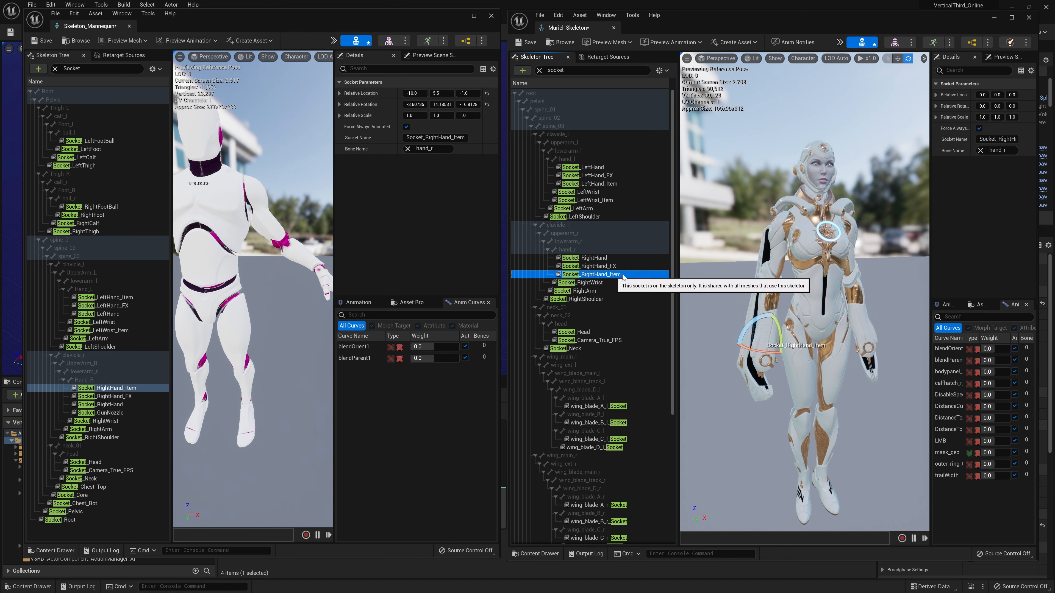
{"action": "right_click", "coordinate": [948, 96]}
{"action": "left_click", "coordinate": [976, 146]}
Copy the relative location -8.0, 1.5, -0.75 from the mannequin's Socket_RightHand_FX to the matching socket on Muriel's skeleton.
{"action": "left_click", "coordinate": [104, 396]}
{"action": "right_click", "coordinate": [371, 93]}
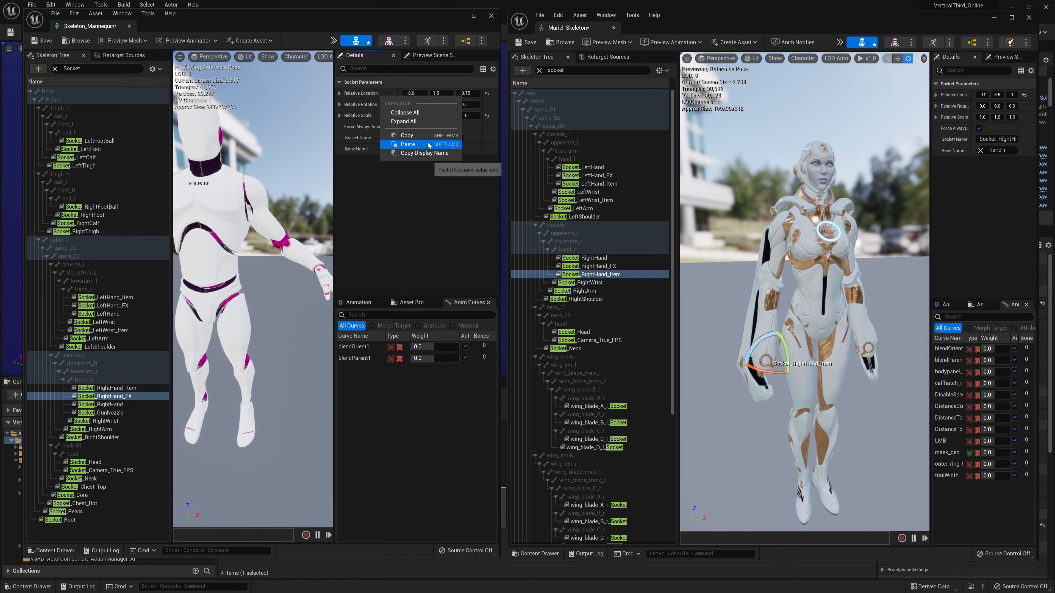
{"action": "left_click", "coordinate": [390, 131]}
{"action": "left_click", "coordinate": [590, 266]}
{"action": "right_click", "coordinate": [948, 96]}
{"action": "left_click", "coordinate": [976, 146]}
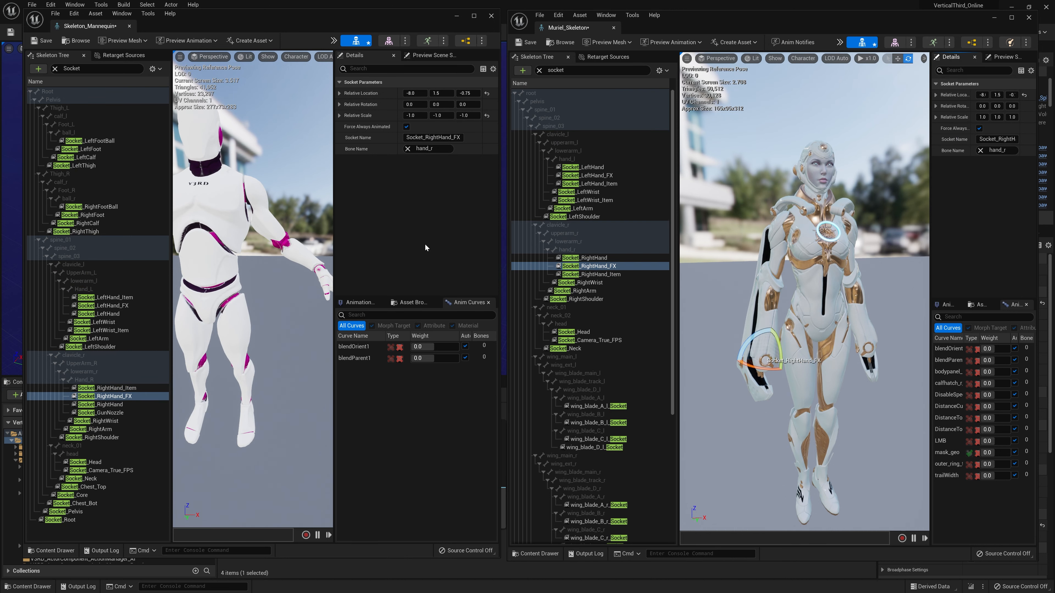
Check the relative transforms of the mannequin's Socket_RightHand_Item and Socket_RightHand.
{"action": "left_click", "coordinate": [121, 388]}
{"action": "right_click", "coordinate": [386, 93]}
{"action": "left_click", "coordinate": [127, 405]}
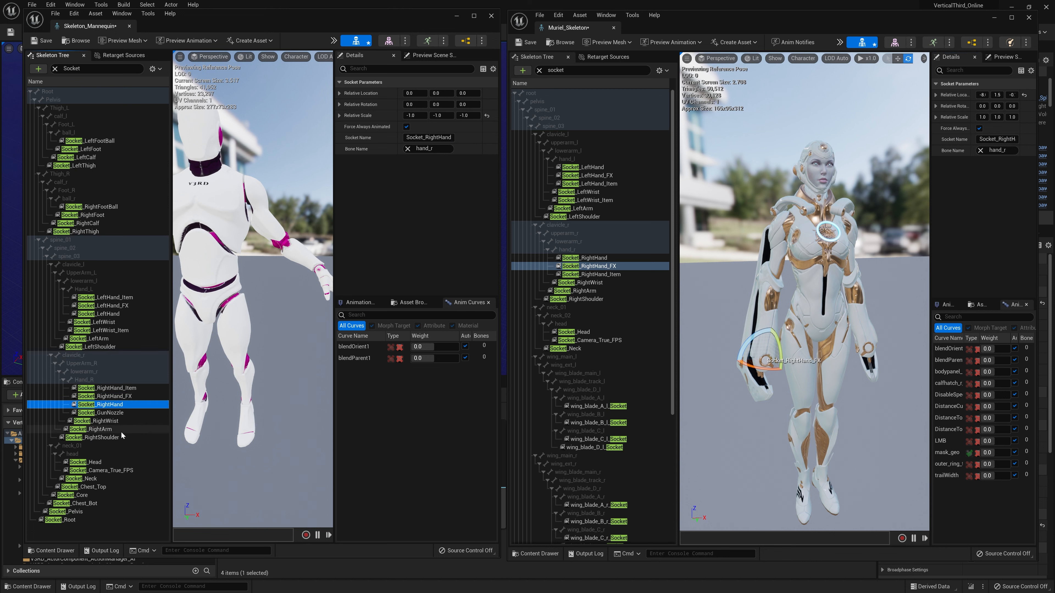
Try to copy the relative offset of the mannequin's Socket_Camera_True_FPS to the matching socket on Muriel's head bone.
{"action": "left_click", "coordinate": [120, 470]}
{"action": "right_click", "coordinate": [384, 102]}
{"action": "left_click", "coordinate": [406, 136]}
{"action": "right_click", "coordinate": [958, 95]}
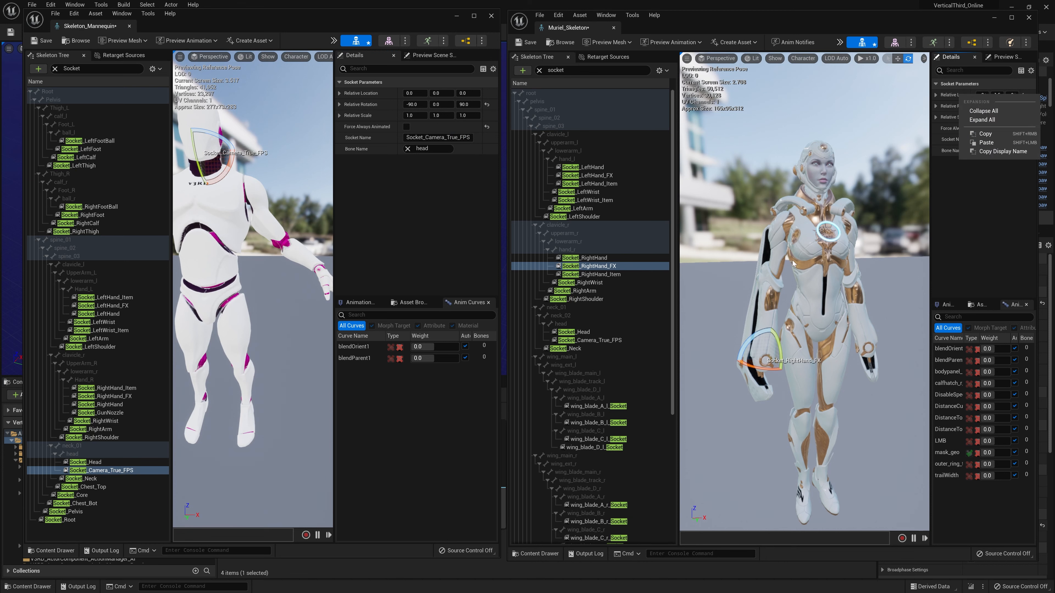
{"action": "left_click", "coordinate": [594, 341]}
{"action": "right_click", "coordinate": [954, 98]}
{"action": "left_click", "coordinate": [978, 145]}
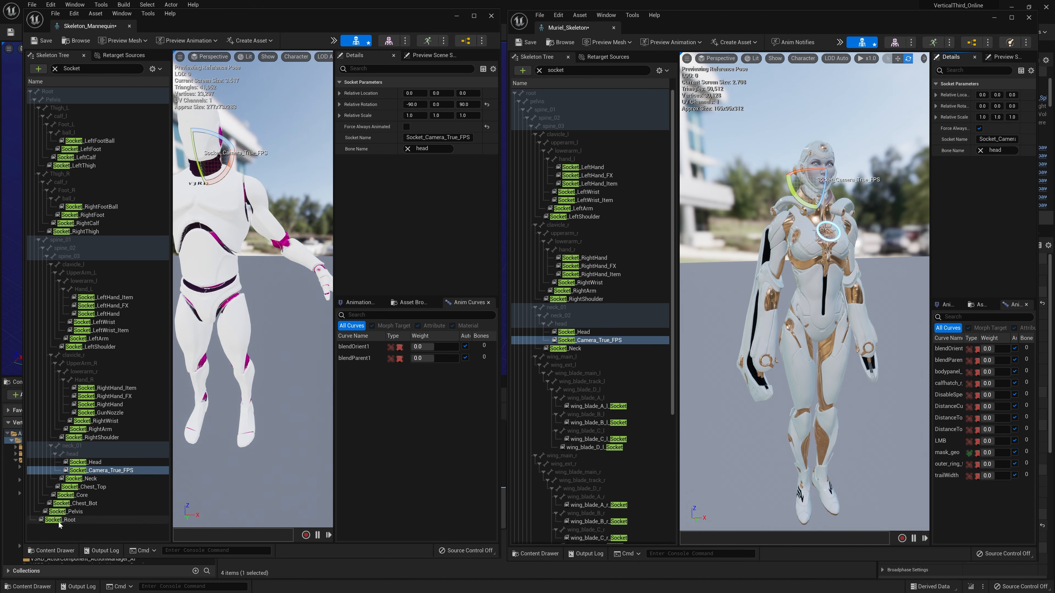
Check the relative transforms of the mannequin's right foot ball, foot, calf and thigh sockets.
{"action": "left_click_drag", "start_coordinate": [673, 161], "coordinate": [683, 324]}
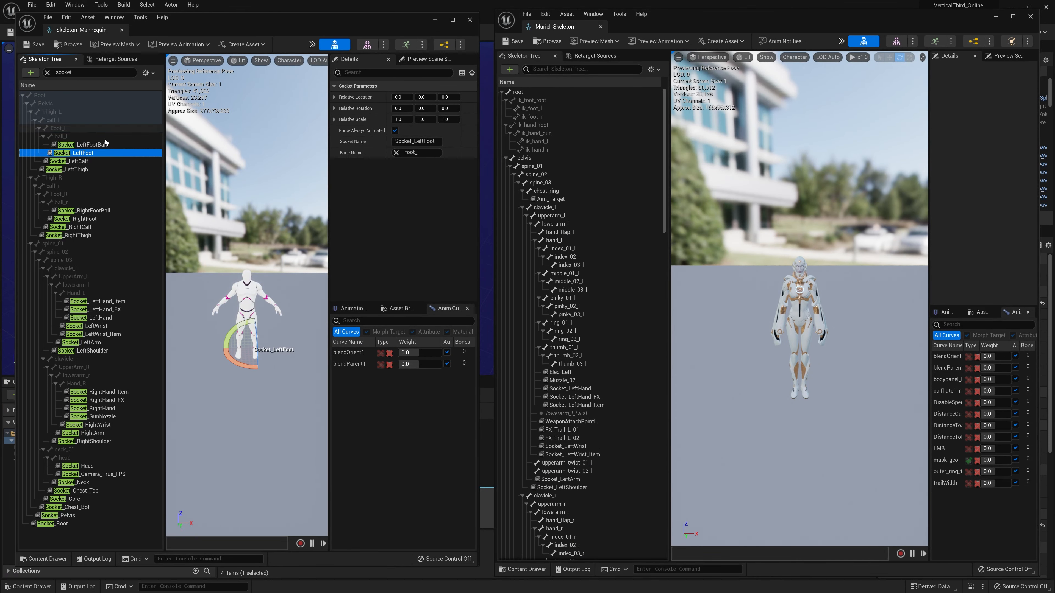
{"action": "left_click", "coordinate": [109, 213]}
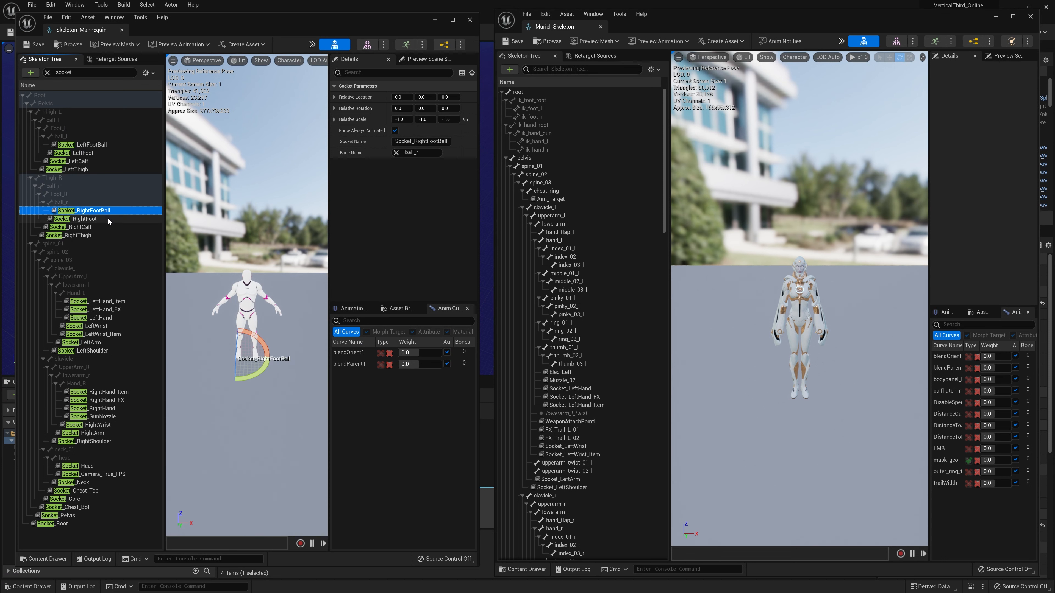
{"action": "left_click", "coordinate": [108, 219]}
{"action": "left_click", "coordinate": [109, 227]}
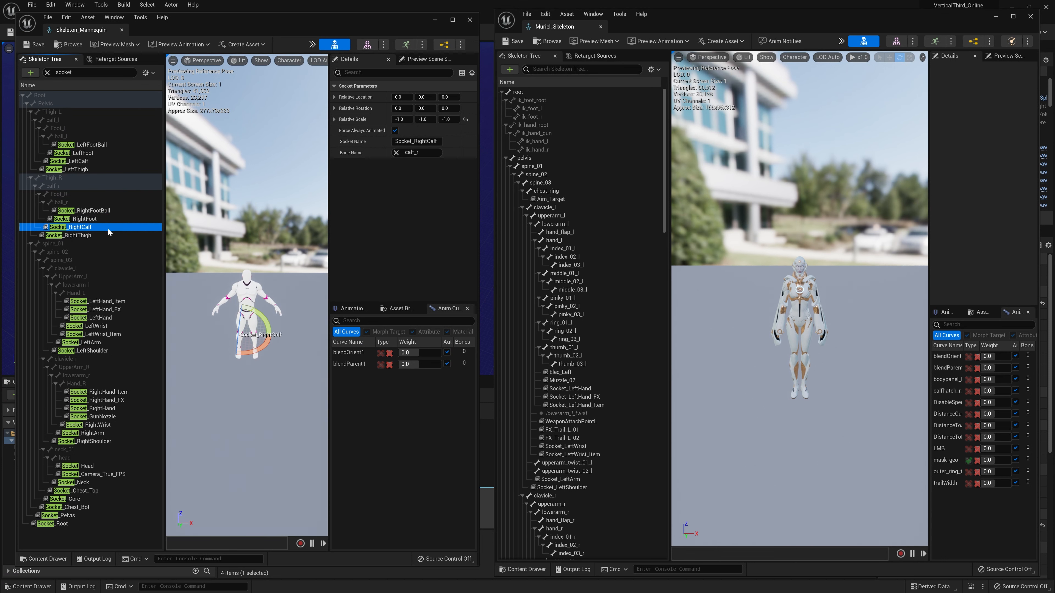
{"action": "left_click", "coordinate": [79, 235]}
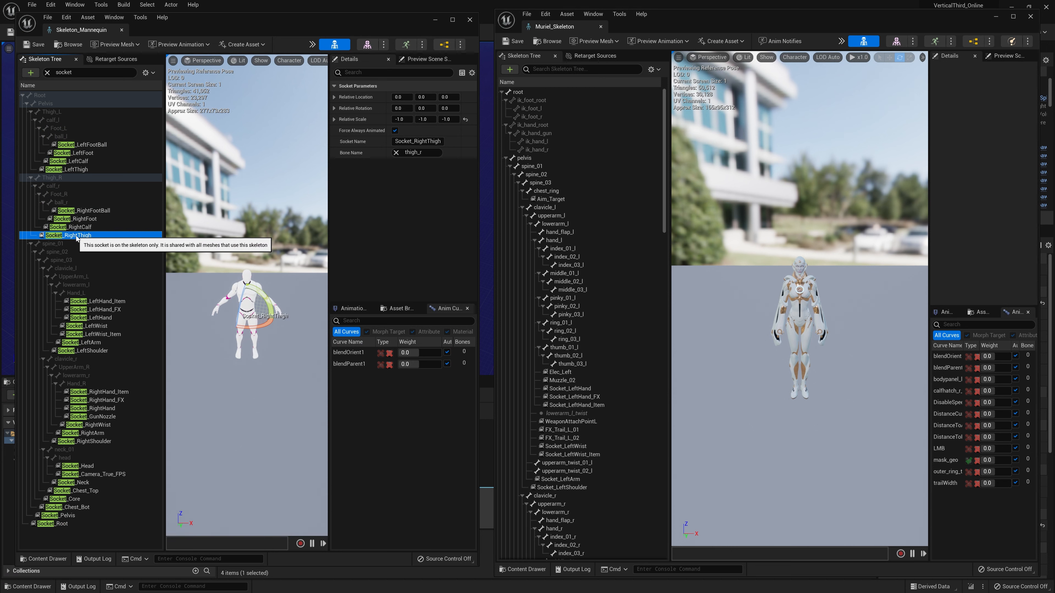
Filter Muriel's skeleton tree by "socket" and look through the listed sockets.
{"action": "left_click", "coordinate": [548, 74]}
{"action": "type", "text": "socket"}
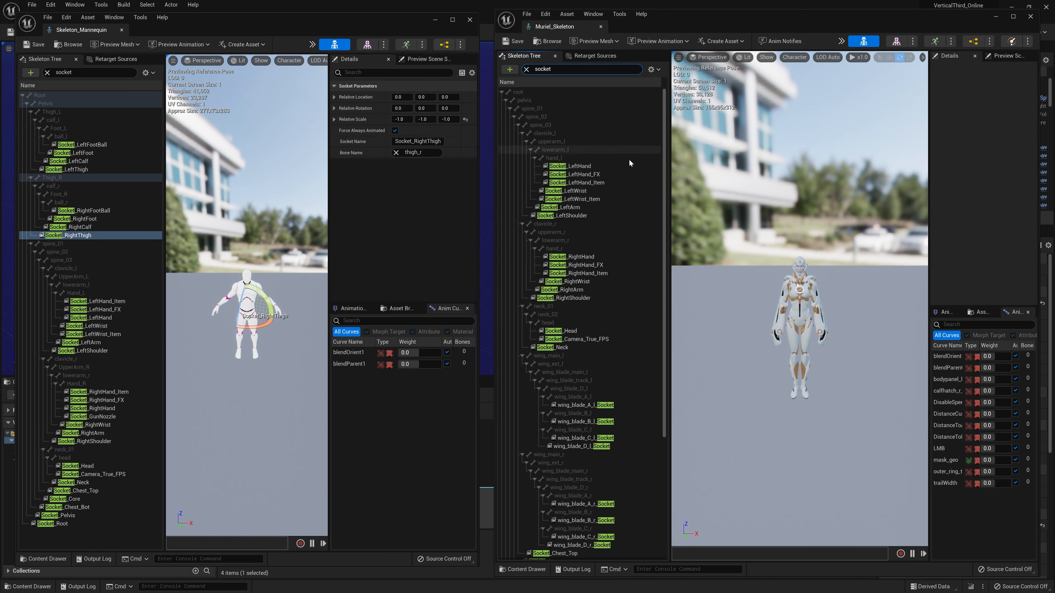
{"action": "scroll", "coordinate": [634, 259], "scroll_direction": "down", "scroll_amount": 7}
{"action": "scroll", "coordinate": [633, 252], "scroll_direction": "up", "scroll_amount": 7}
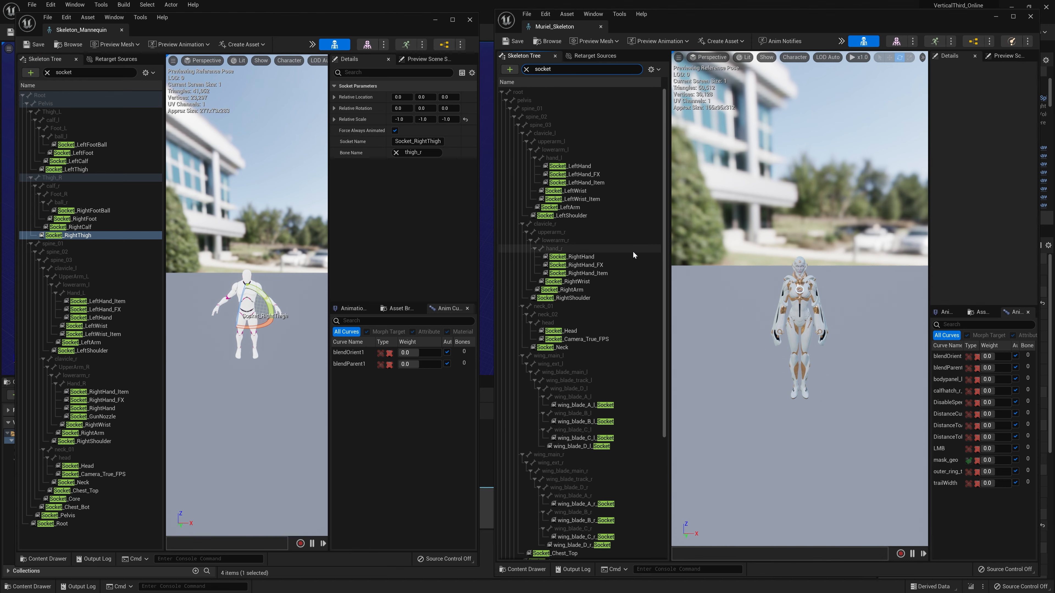
{"action": "scroll", "coordinate": [633, 251], "scroll_direction": "down", "scroll_amount": 5}
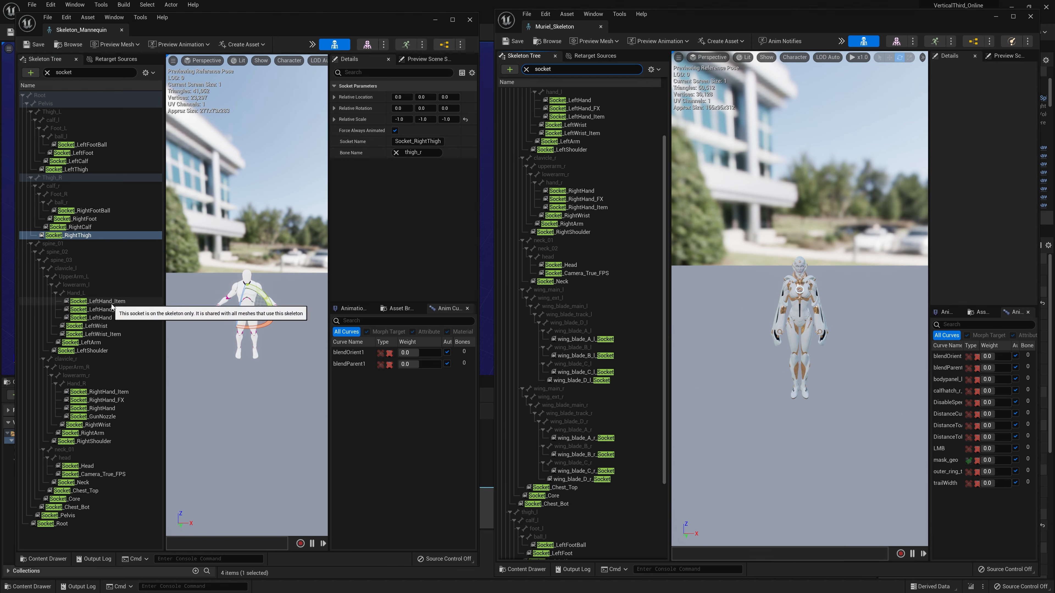
Set the relative scale of Muriel's Socket_RightHand_FX to -1.0 on every axis, matching the mannequin's socket.
{"action": "left_click", "coordinate": [594, 191]}
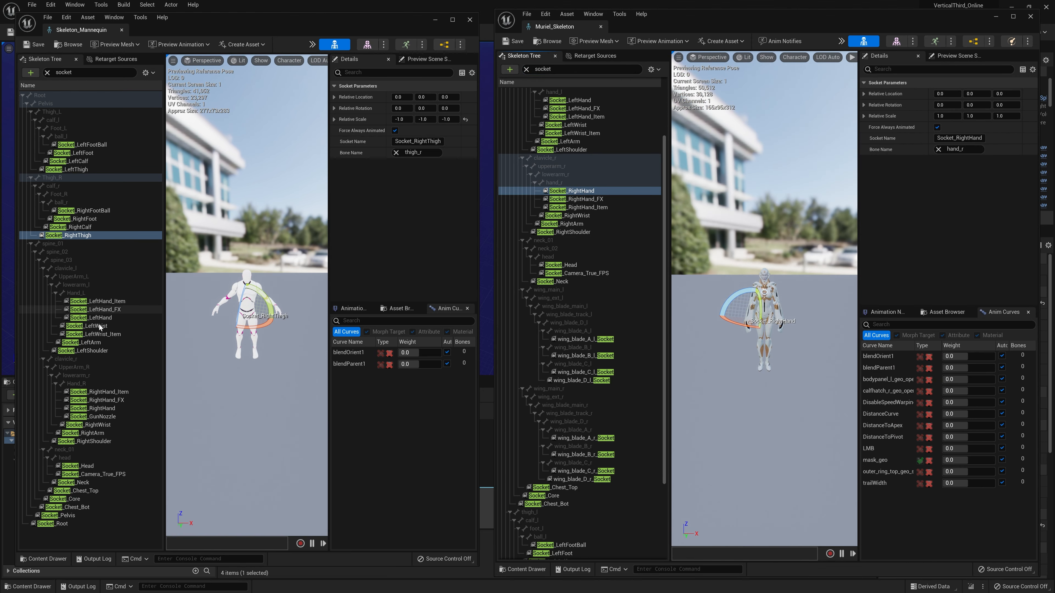
{"action": "left_click", "coordinate": [100, 392]}
{"action": "left_click", "coordinate": [97, 400]}
{"action": "left_click", "coordinate": [576, 199]}
{"action": "left_click", "coordinate": [976, 116]}
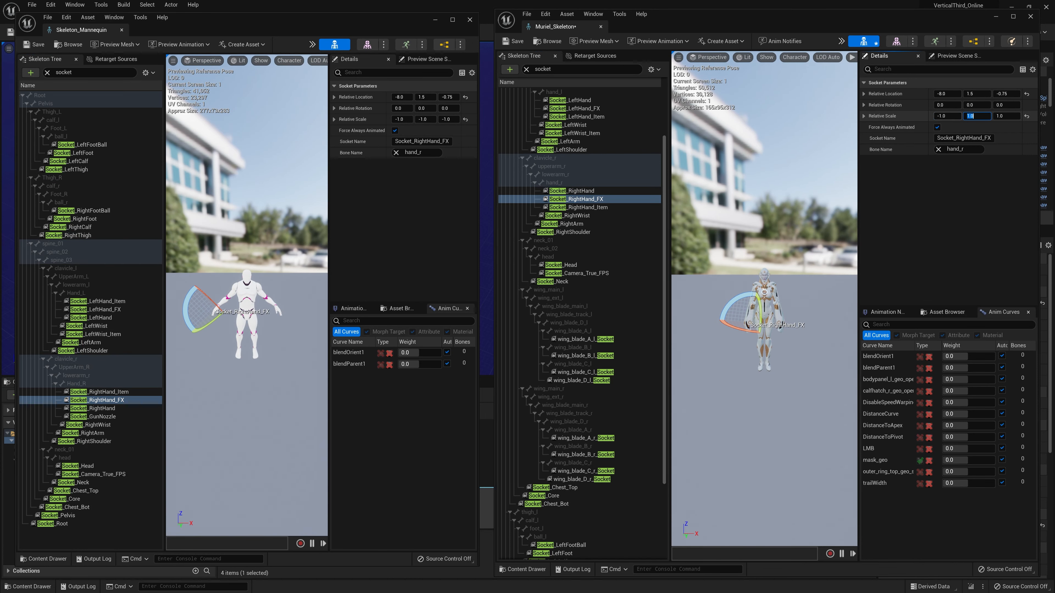
Set the relative scale of Muriel's Socket_RightHand to -1.0 on every axis and recheck the mannequin's right hand sockets.
{"action": "left_click", "coordinate": [93, 408]}
{"action": "left_click", "coordinate": [594, 191]}
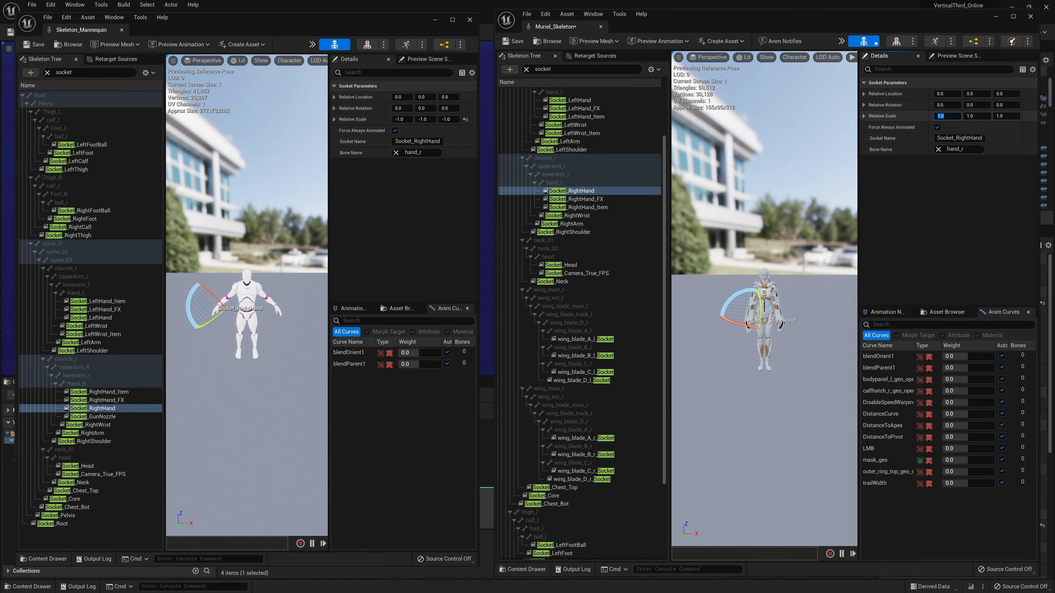
{"action": "left_click", "coordinate": [120, 391]}
{"action": "left_click", "coordinate": [122, 400]}
{"action": "left_click", "coordinate": [124, 408]}
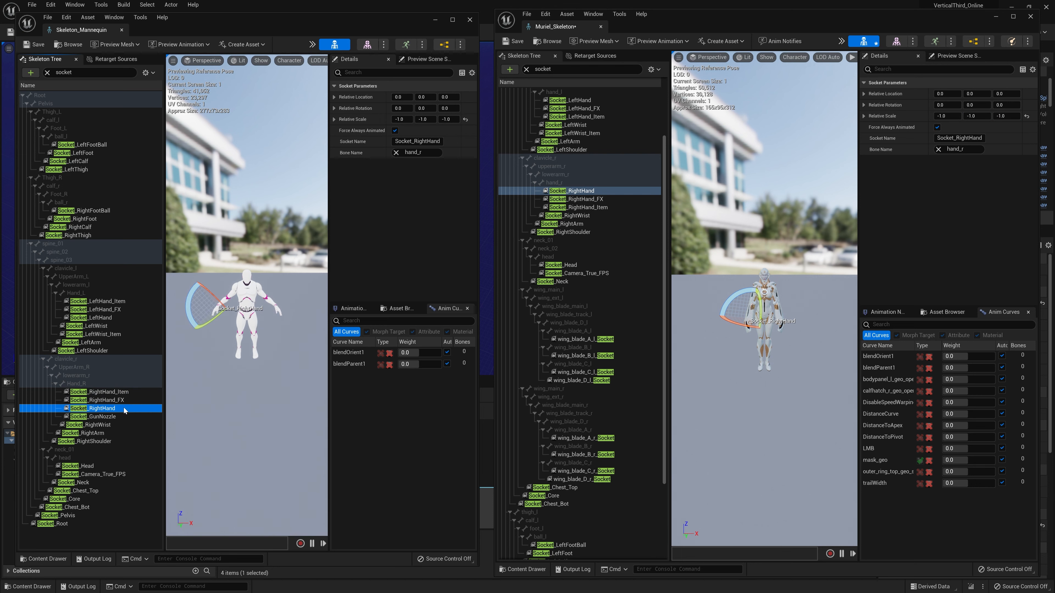
Set the relative scale of Muriel's Socket_RightWrist, Socket_RightArm and Socket_RightShoulder to -1.0 on every axis, as on the mannequin.
{"action": "left_click", "coordinate": [122, 426]}
{"action": "left_click", "coordinate": [589, 216]}
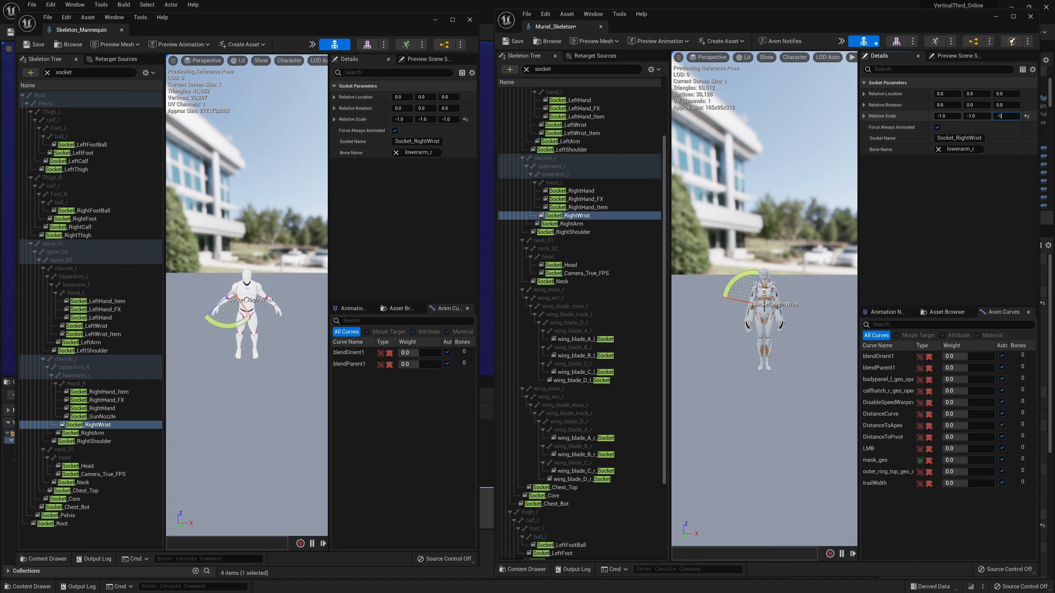
{"action": "left_click", "coordinate": [127, 433]}
{"action": "left_click", "coordinate": [581, 223]}
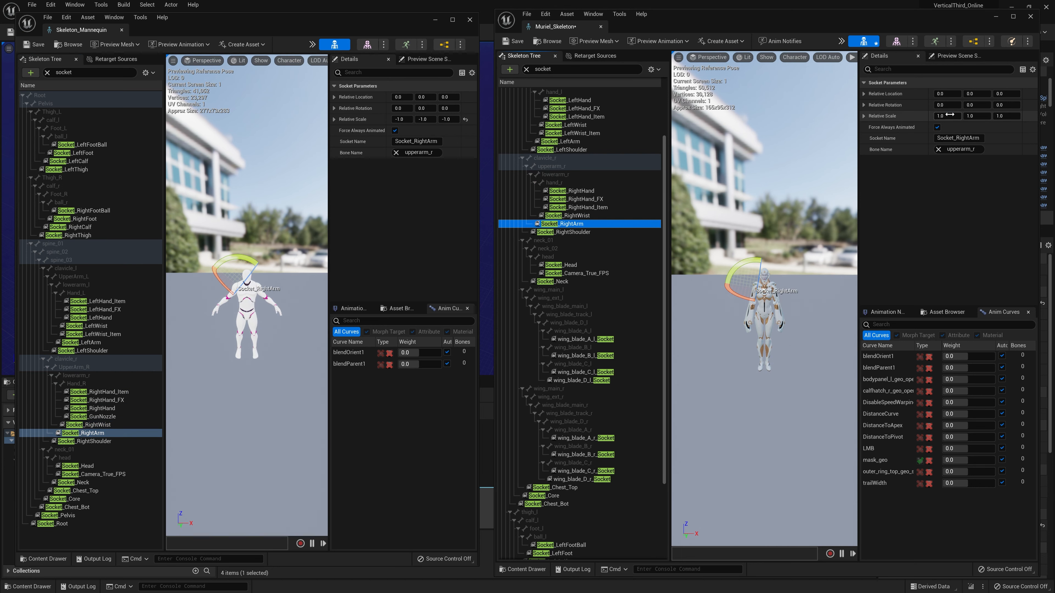
{"action": "left_click", "coordinate": [111, 441]}
{"action": "left_click", "coordinate": [573, 232]}
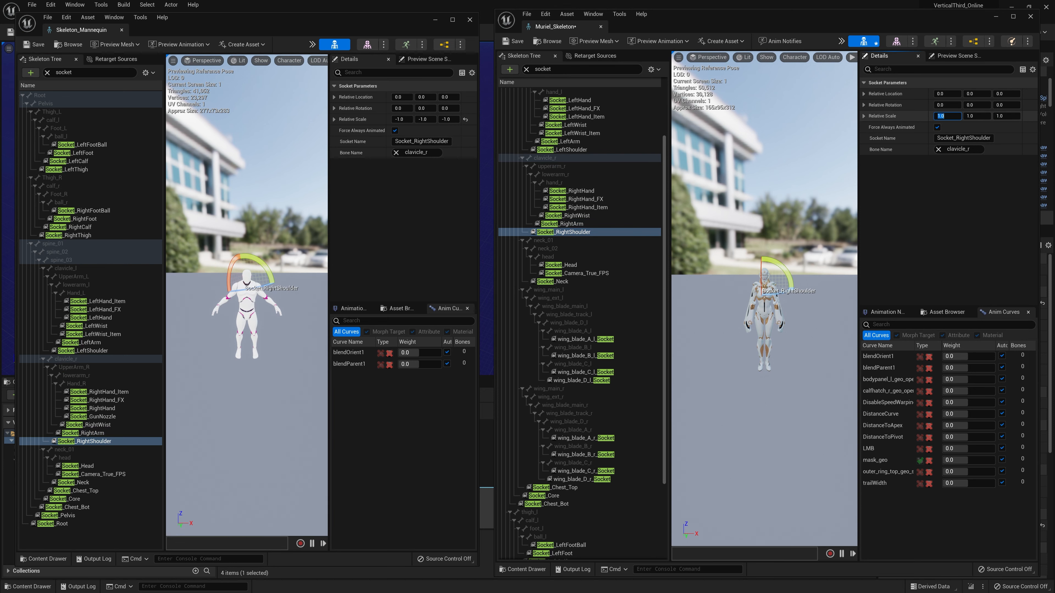
Check the mannequin's right leg sockets and set the relative scale of Muriel's Socket_RightFootBall and Socket_RightFoot to -1.0 on every axis.
{"action": "scroll", "coordinate": [616, 205], "scroll_direction": "down", "scroll_amount": 5}
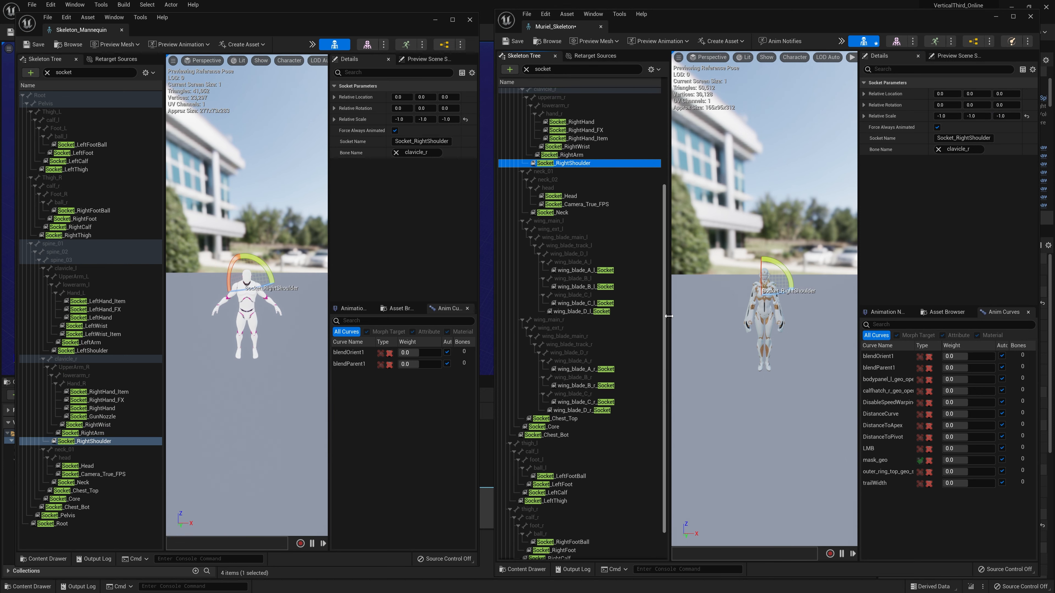
{"action": "left_click", "coordinate": [100, 211]}
{"action": "key", "text": "Down"}
{"action": "key", "text": "Down"}
{"action": "key", "text": "Down"}
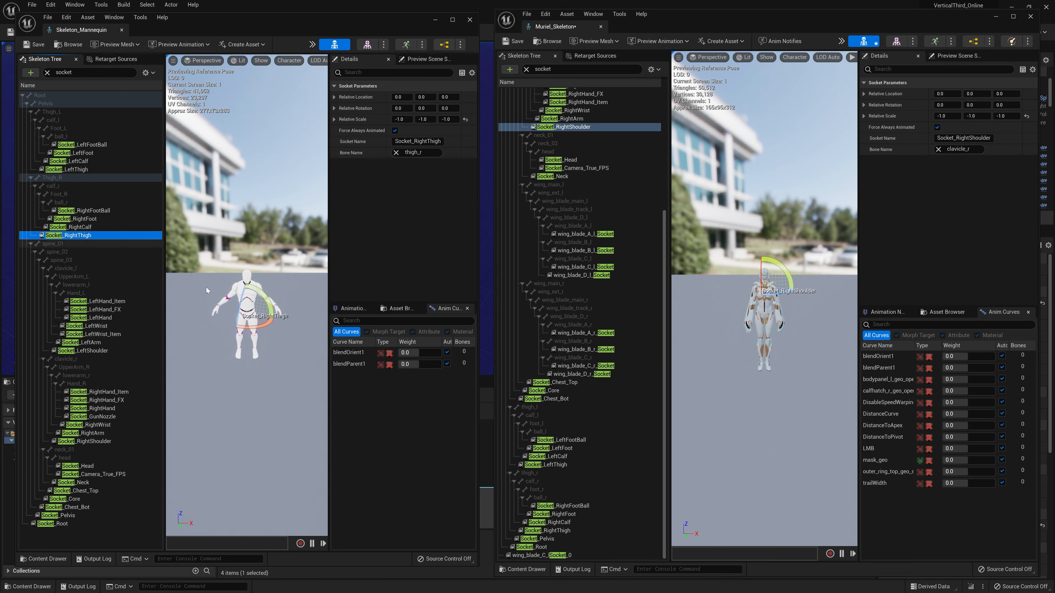
{"action": "left_click", "coordinate": [565, 506]}
{"action": "left_click", "coordinate": [970, 115]}
{"action": "left_click", "coordinate": [564, 514]}
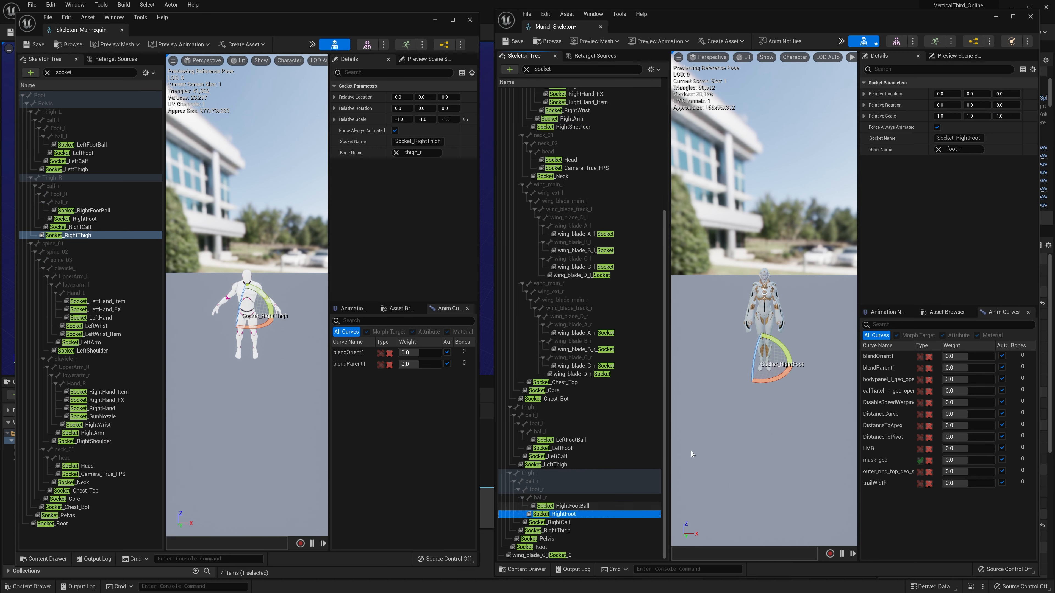
{"action": "left_click", "coordinate": [970, 116]}
Set the relative scale of Muriel's Socket_RightCalf and Socket_RightThigh to -1.0 on every axis.
{"action": "left_click", "coordinate": [557, 522]}
{"action": "left_click", "coordinate": [947, 116]}
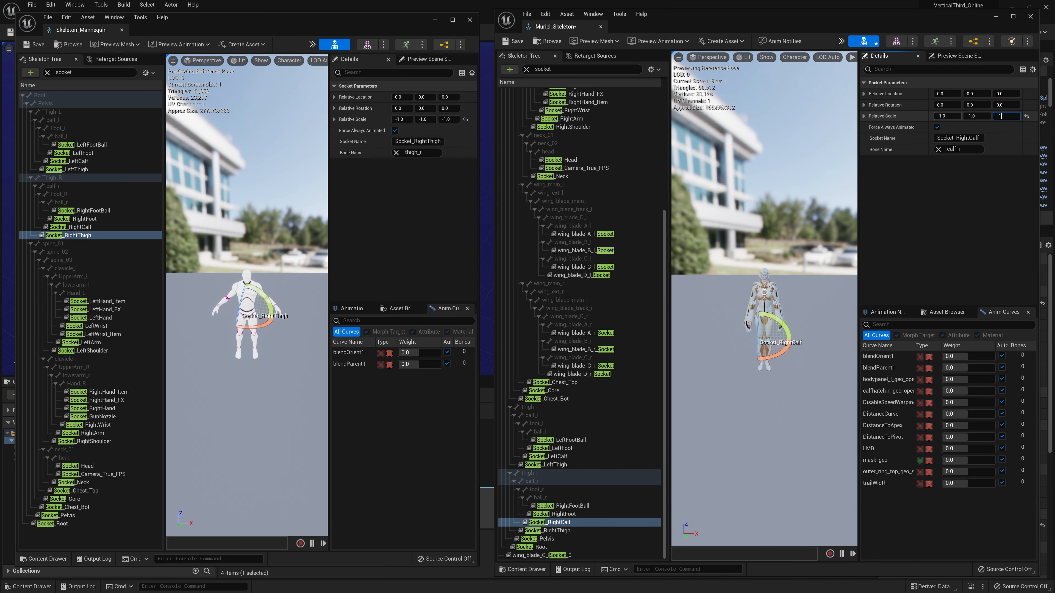
{"action": "left_click", "coordinate": [552, 531]}
{"action": "left_click", "coordinate": [946, 116]}
{"action": "type", "text": "-1"}
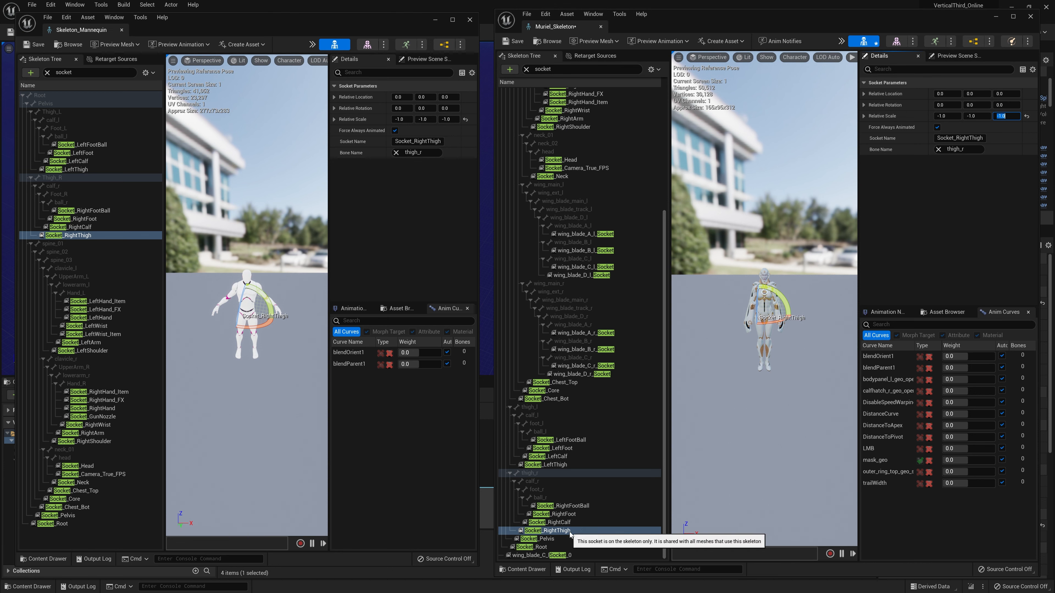
Copy the relative rotation -90.0, 0.0, 90.0 from the mannequin's Socket_Camera_True_FPS to the matching socket on Muriel's head bone.
{"action": "left_click", "coordinate": [101, 516]}
{"action": "left_click", "coordinate": [106, 499]}
{"action": "left_click", "coordinate": [106, 474]}
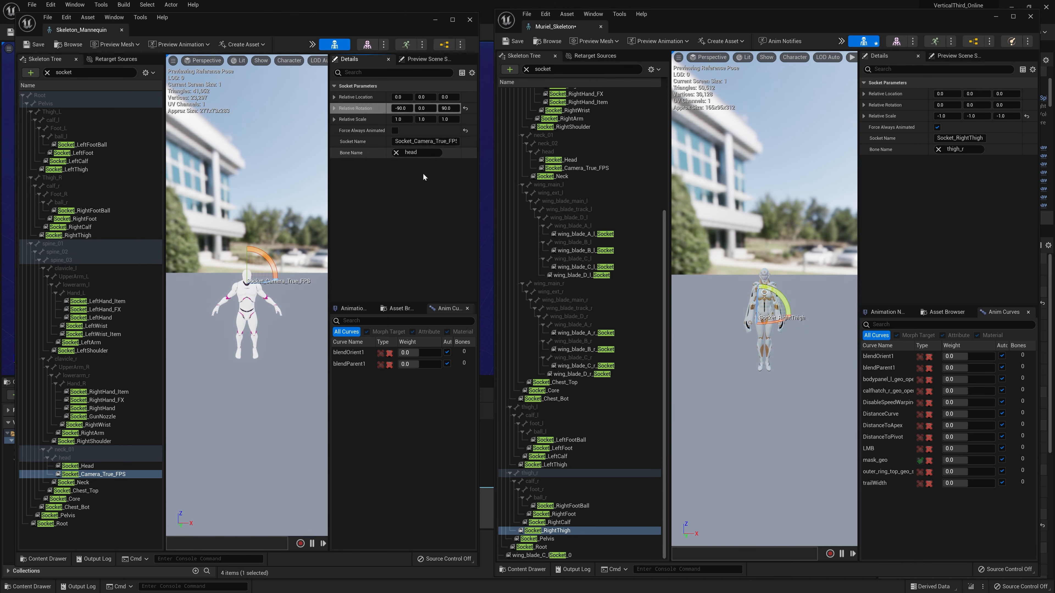
{"action": "left_click", "coordinate": [611, 168]}
{"action": "right_click", "coordinate": [901, 106]}
{"action": "left_click", "coordinate": [927, 152]}
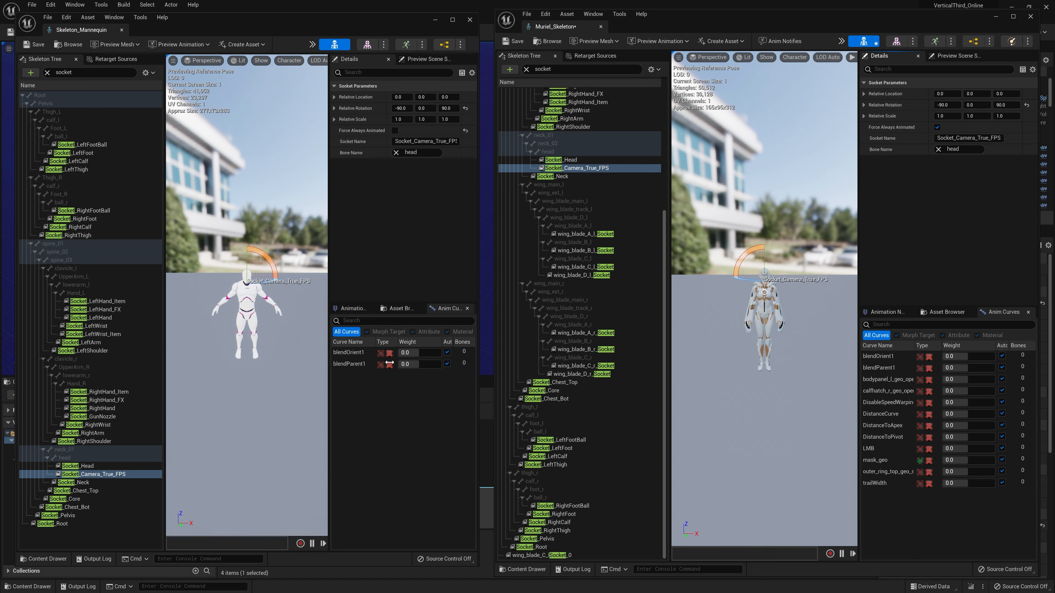
Compare the socket parameters of the mannequin's arm, hand, wrist item, thigh, foot and foot ball sockets with Muriel's skeleton.
{"action": "left_click", "coordinate": [107, 425]}
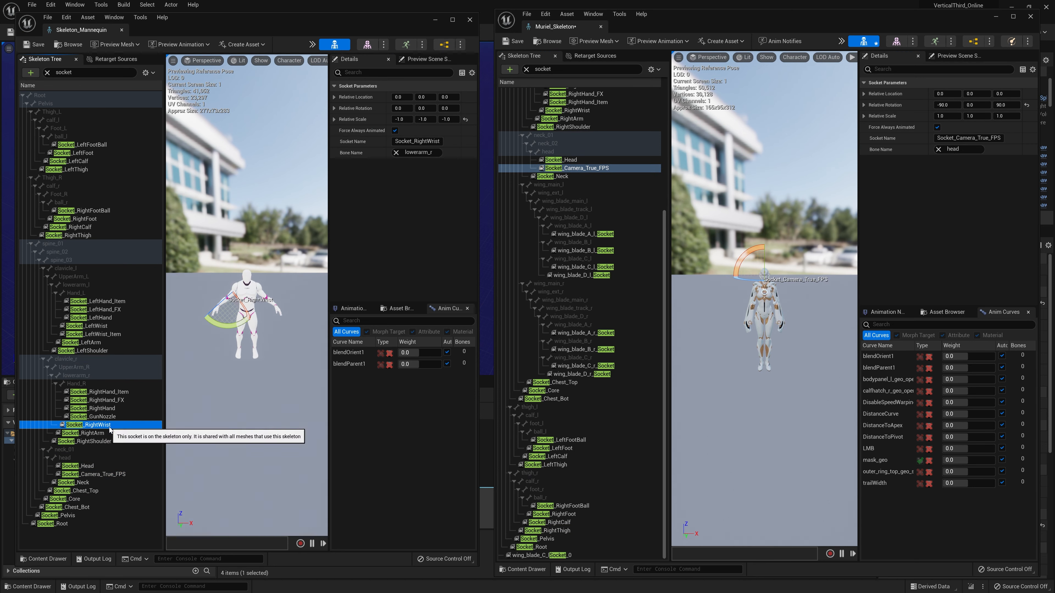
{"action": "left_click", "coordinate": [124, 400]}
{"action": "left_click", "coordinate": [128, 394]}
{"action": "left_click", "coordinate": [126, 398]}
{"action": "left_click", "coordinate": [127, 395]}
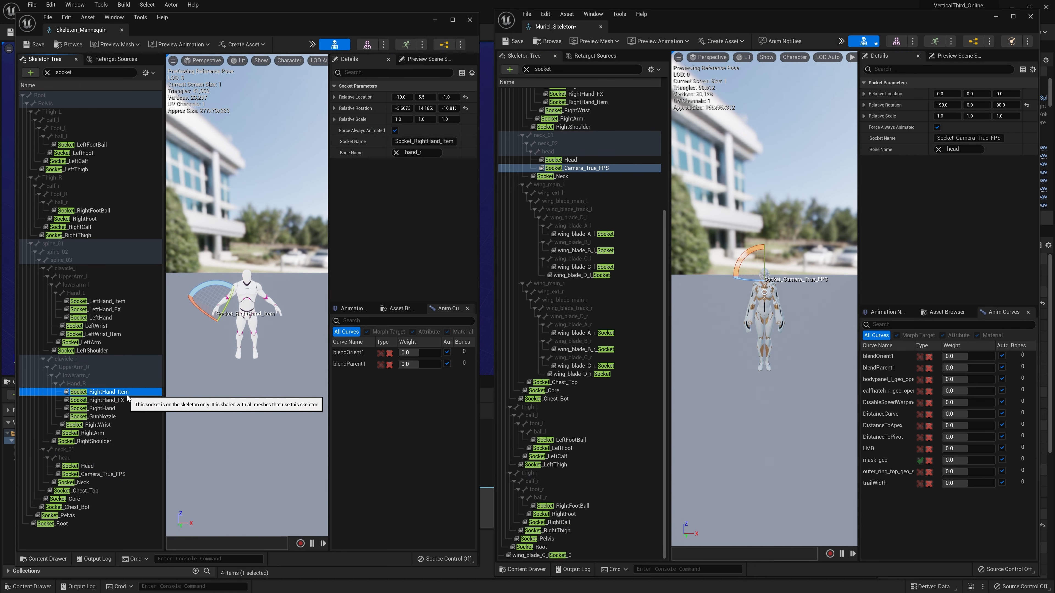
{"action": "right_click", "coordinate": [361, 108]}
{"action": "left_click", "coordinate": [112, 334]}
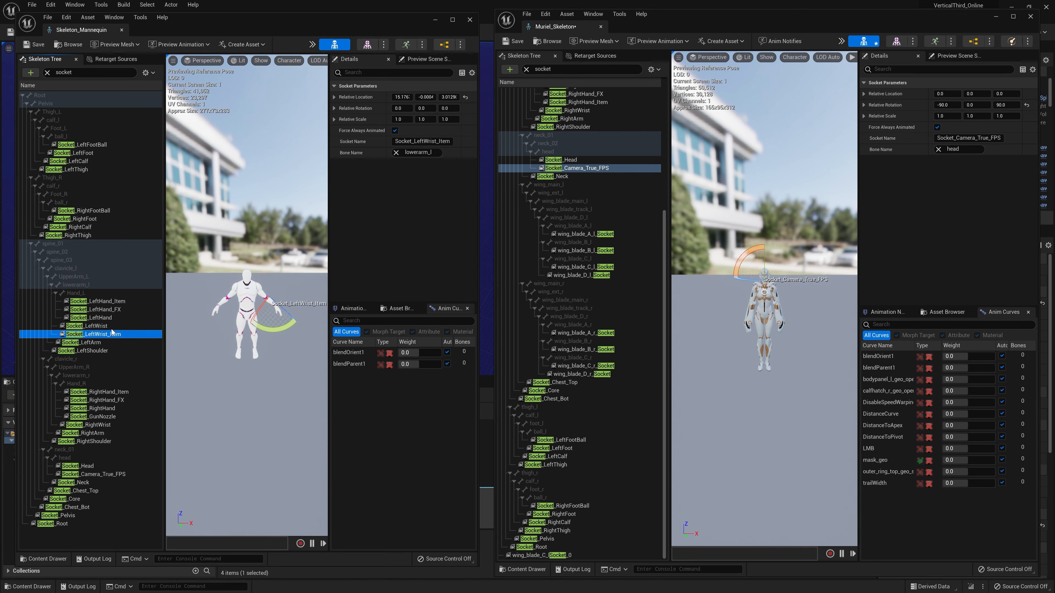
{"action": "left_click", "coordinate": [109, 235]}
{"action": "left_click", "coordinate": [116, 218]}
{"action": "left_click", "coordinate": [116, 212]}
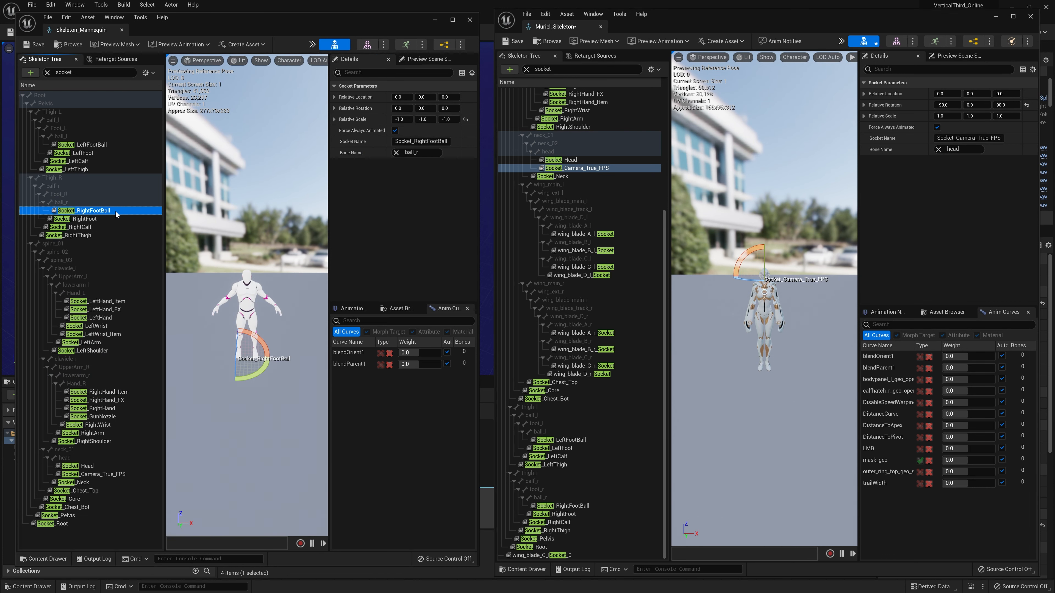
{"action": "left_click", "coordinate": [548, 531]}
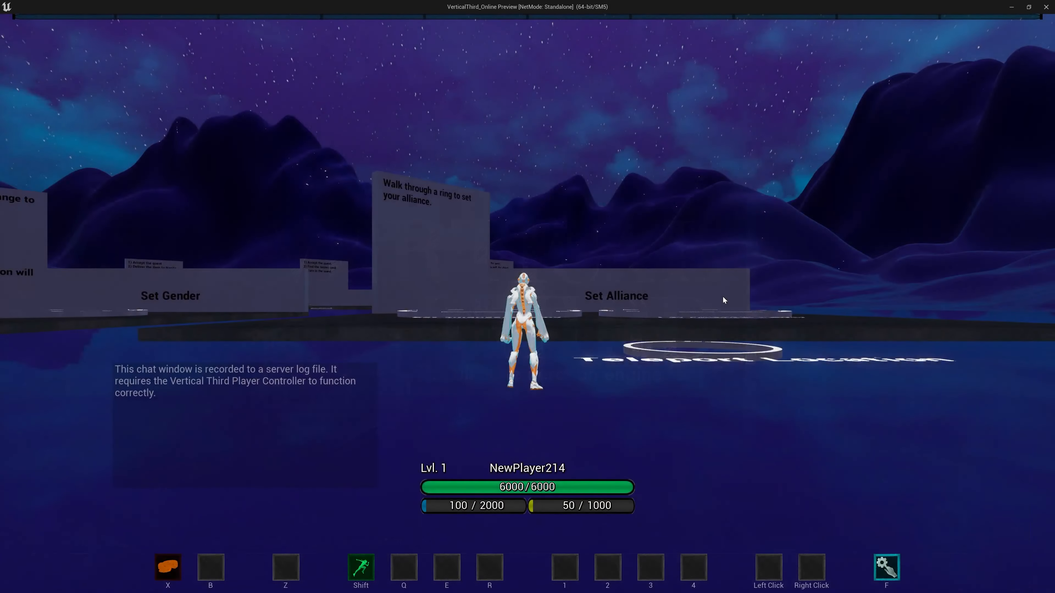
In the game preview, teleport Muriel to the Equipment area and run towards the loot rows.
{"action": "key", "text": "w"}
{"action": "key", "text": "d"}
{"action": "left_click", "coordinate": [182, 184]}
{"action": "key", "text": "w"}
{"action": "key", "text": "space"}
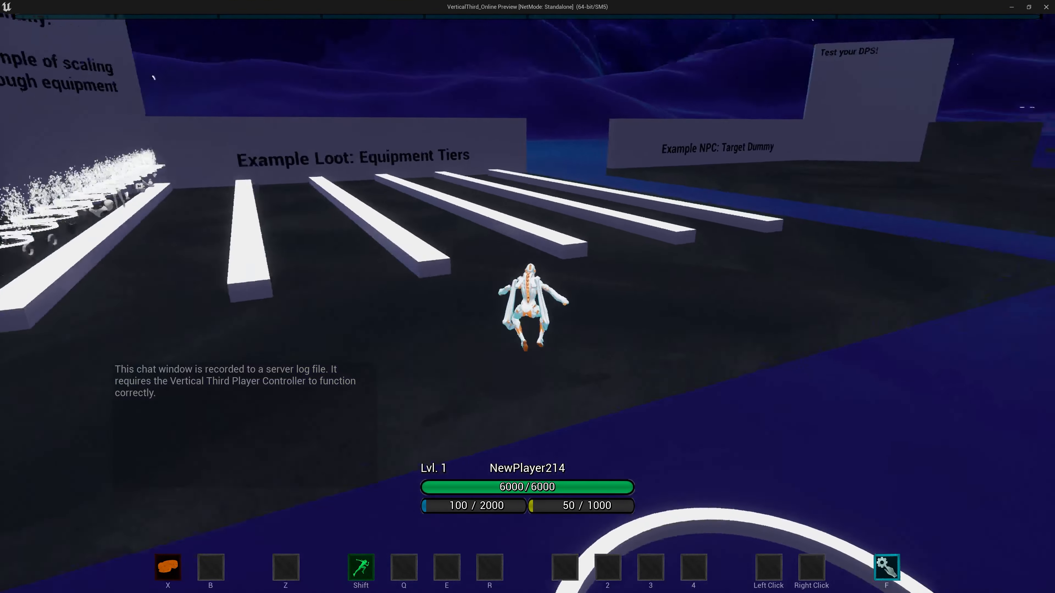
Run along the Equipment Tiers rows and loot the orange legendary T4 gear.
{"action": "key", "text": "w"}
{"action": "key", "text": "d"}
{"action": "key", "text": "w"}
{"action": "key", "text": "f"}
{"action": "key", "text": "f"}
{"action": "key", "text": "f"}
{"action": "key", "text": "f"}
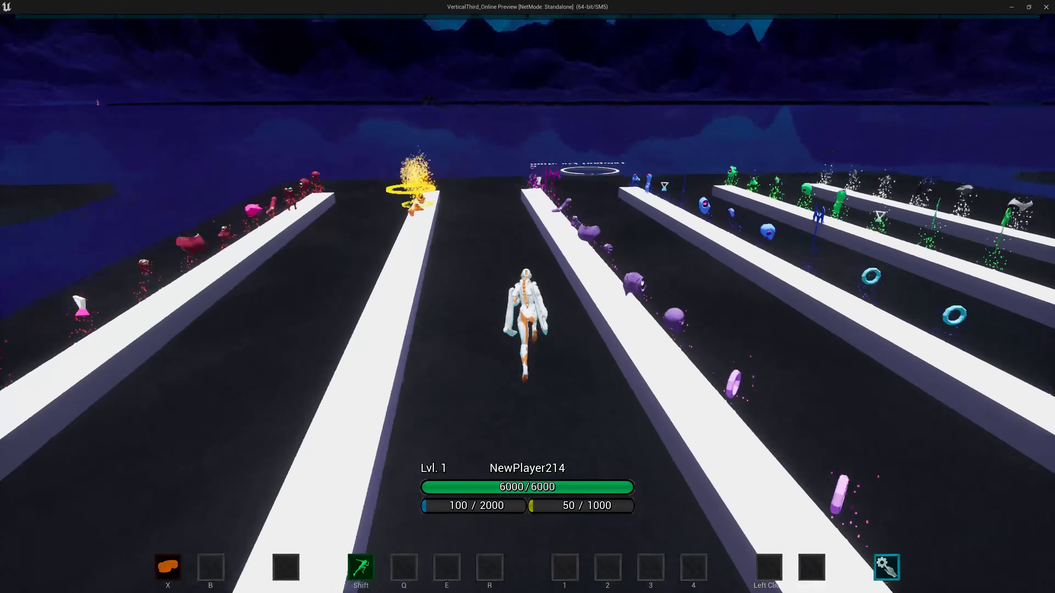
Equip the looted T4 armor, accessories and two-handed weapon from the inventory.
{"action": "key", "text": "i"}
{"action": "right_click", "coordinate": [826, 337]}
{"action": "right_click", "coordinate": [806, 338]}
{"action": "right_click", "coordinate": [785, 337]}
{"action": "right_click", "coordinate": [785, 314]}
{"action": "right_click", "coordinate": [805, 315]}
{"action": "right_click", "coordinate": [826, 314]}
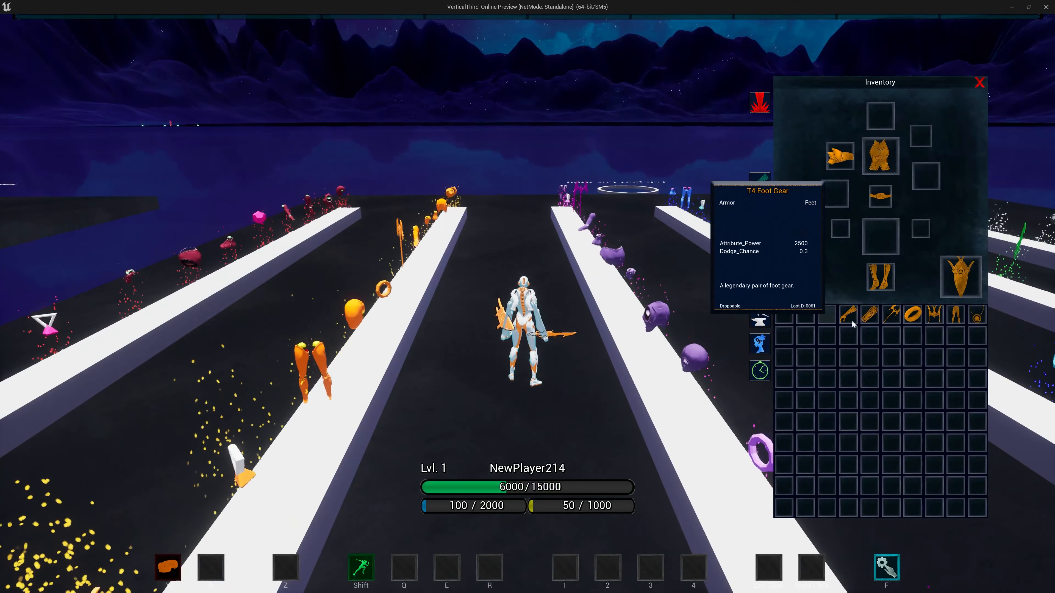
{"action": "right_click", "coordinate": [960, 322]}
{"action": "right_click", "coordinate": [975, 319]}
Equip the T4 One-Handed Weapon and shield in place of the two-handed weapon, and walk onto the teleport ring.
{"action": "key", "text": "w"}
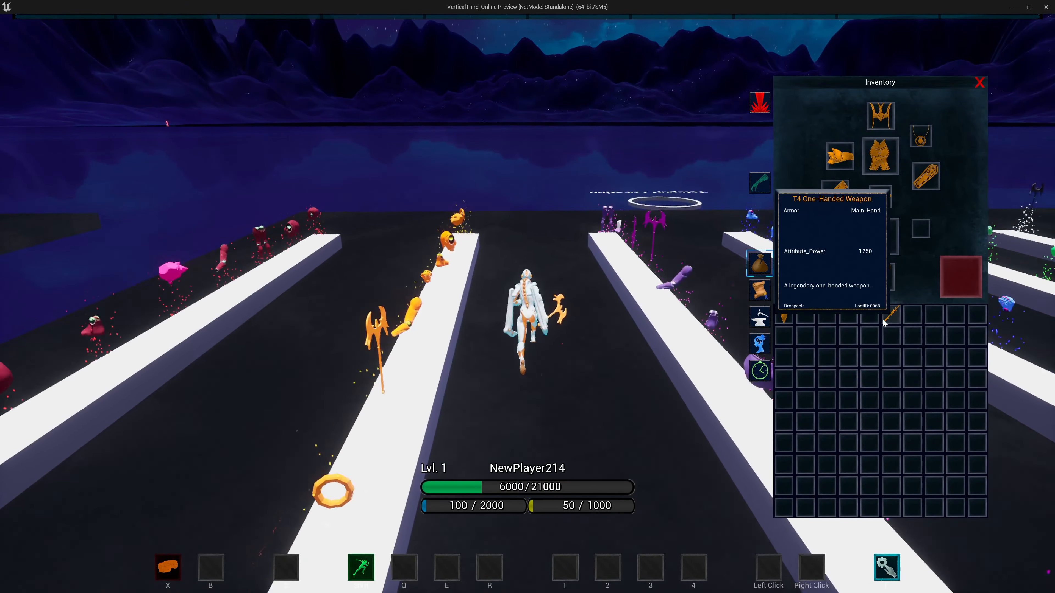
{"action": "right_click", "coordinate": [888, 321]}
{"action": "right_click", "coordinate": [787, 320]}
{"action": "key", "text": "w"}
{"action": "key", "text": "i"}
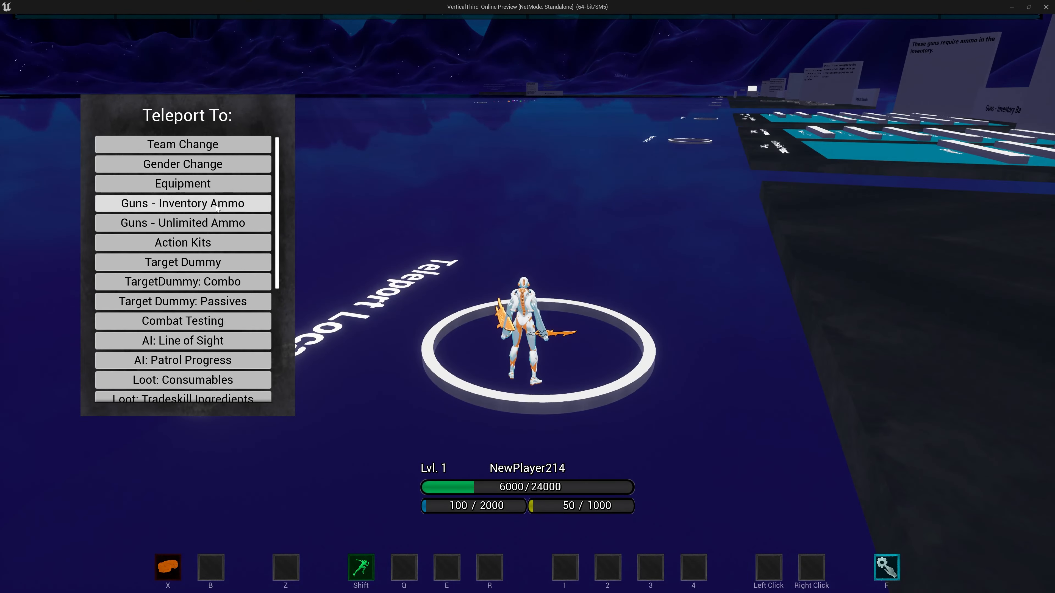
Teleport to Guns - Inventory Ammo, loot a legendary gun and equip it on Muriel.
{"action": "left_click", "coordinate": [217, 209]}
{"action": "key", "text": "w"}
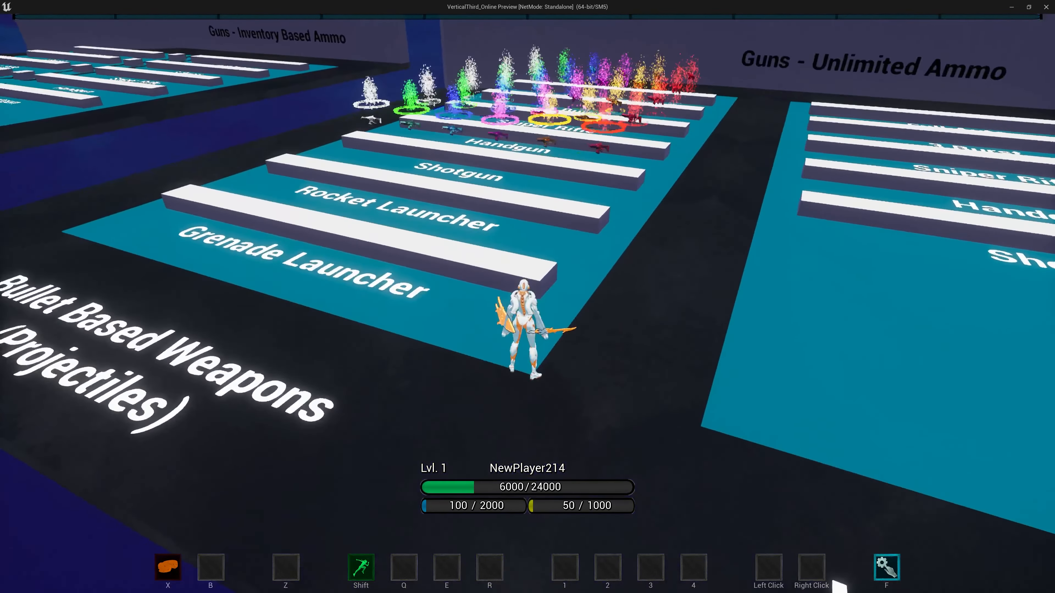
{"action": "key", "text": "i"}
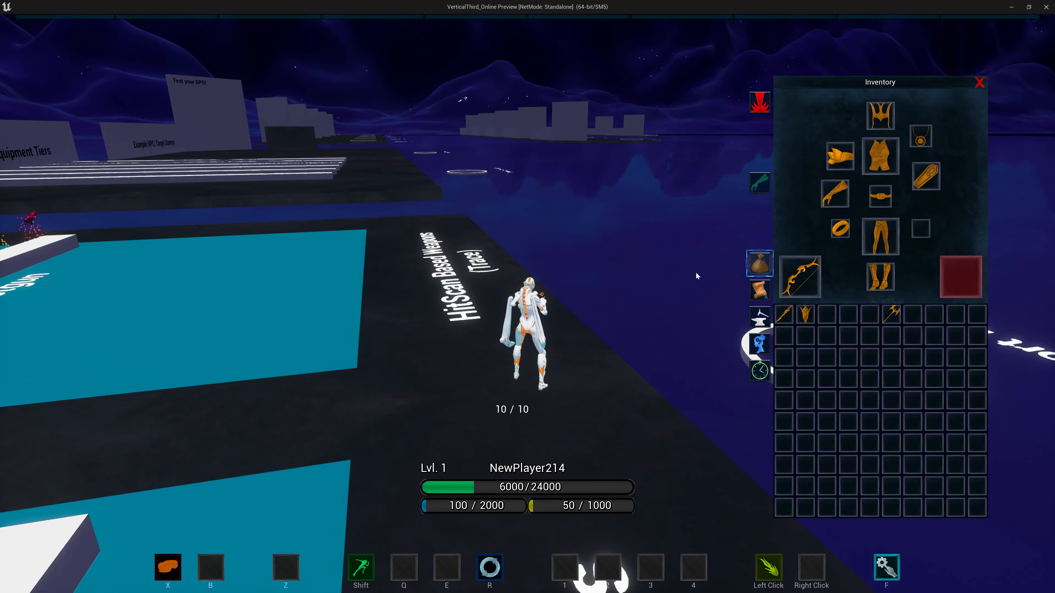
{"action": "key", "text": "i"}
Set the Perspective Mode to First Person Shooter to check how the gun sits in first-person view.
{"action": "key", "text": "Escape"}
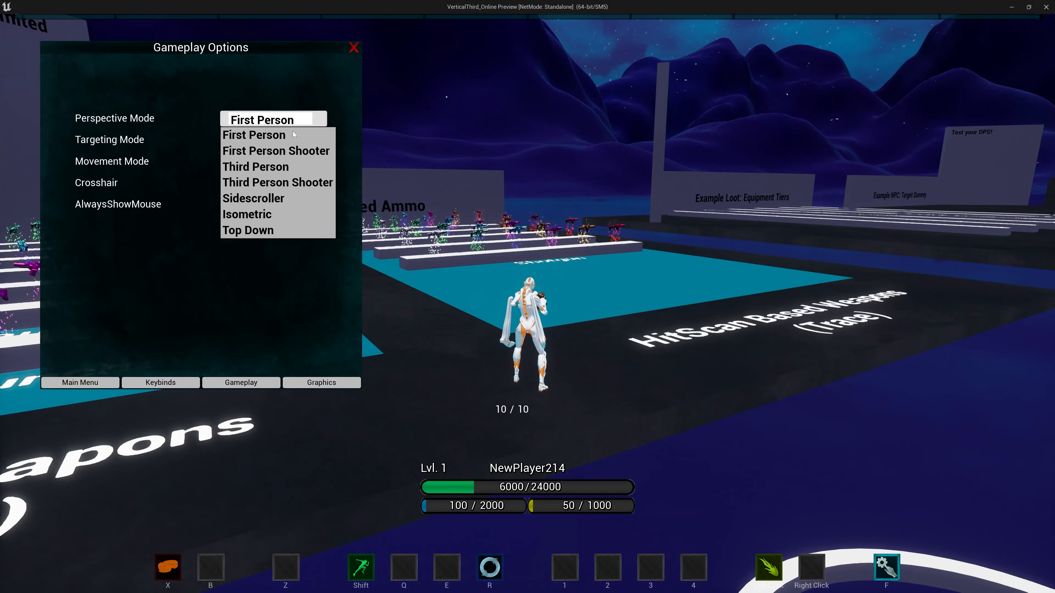
{"action": "left_click", "coordinate": [290, 151]}
{"action": "key", "text": "Escape"}
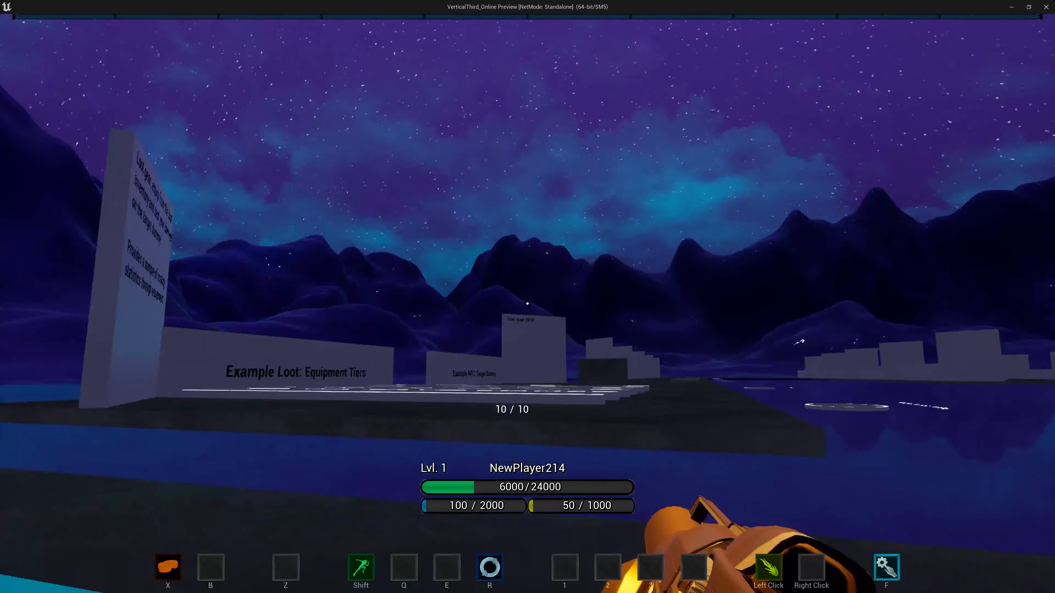
Preview the gun in Third Person Shooter perspective, and set the Perspective Mode back to Third Person.
{"action": "key", "text": "Escape"}
{"action": "left_click", "coordinate": [291, 182]}
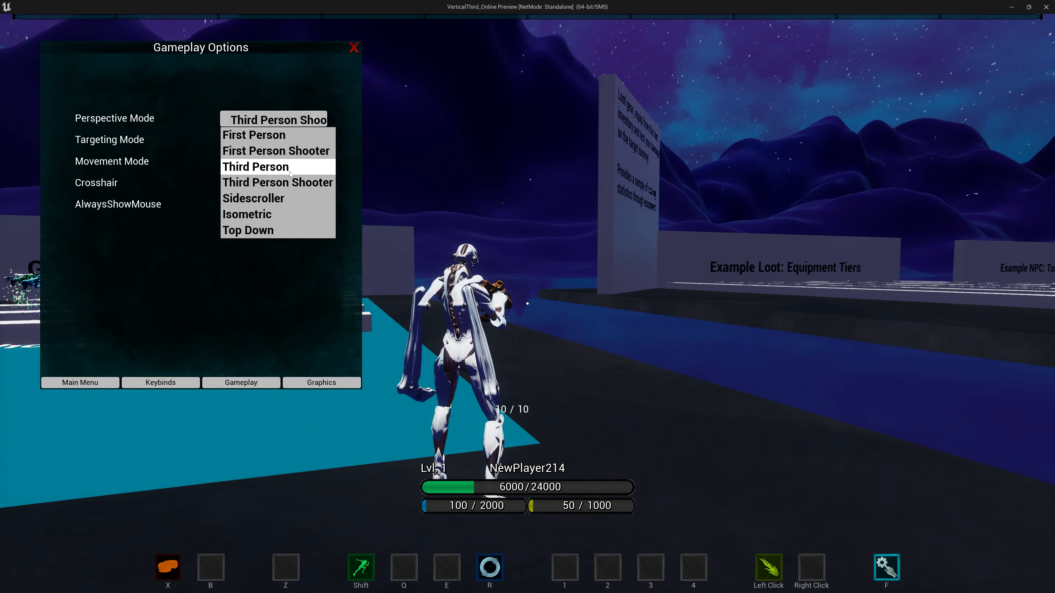
{"action": "left_click", "coordinate": [290, 167]}
{"action": "key", "text": "Escape"}
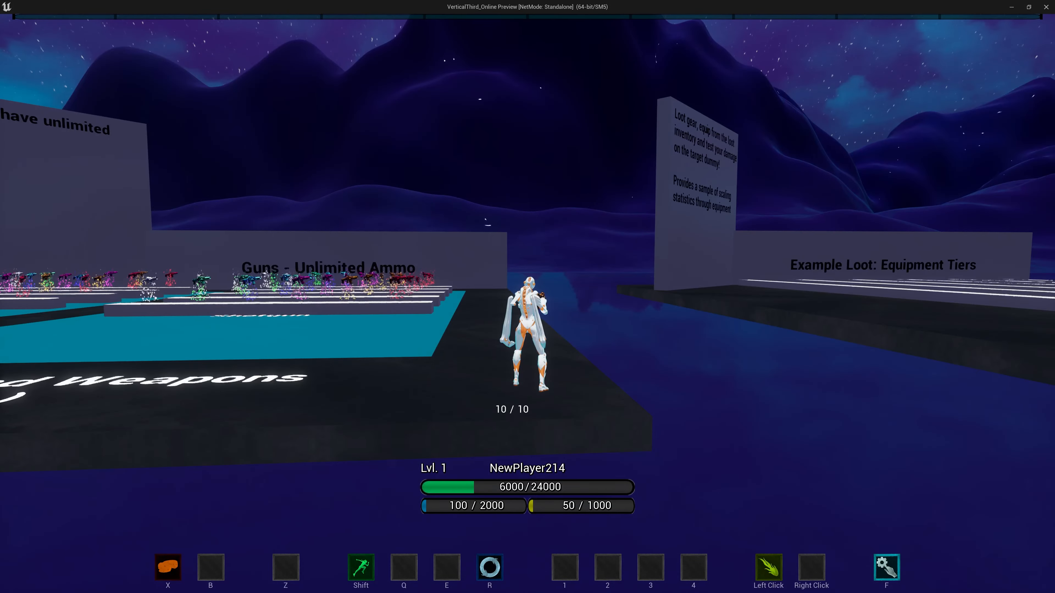
Re-equip the one-handed weapon and shield from the inventory in place of the gun.
{"action": "key", "text": "i"}
{"action": "key", "text": "i"}
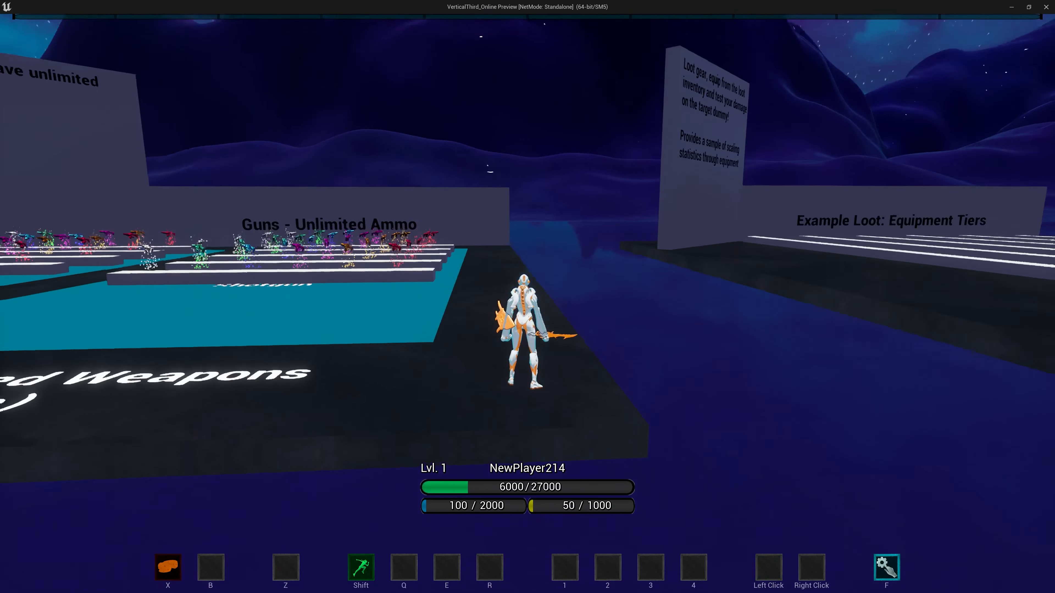